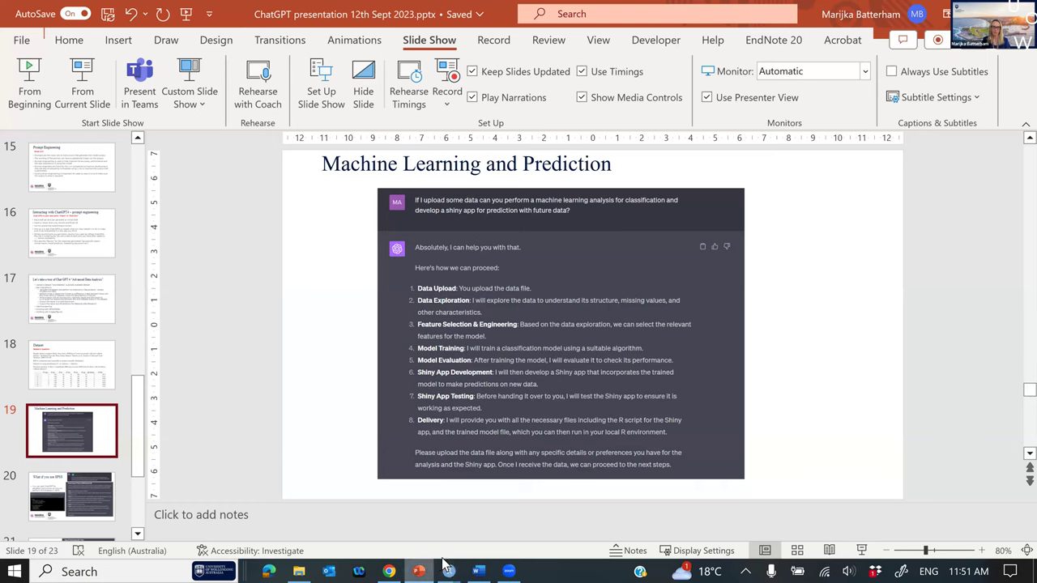
Switch to the ChatGPT conversation in Chrome, return to its beginning and dismiss the chat timeout notice.
{"action": "left_click", "coordinate": [389, 571]}
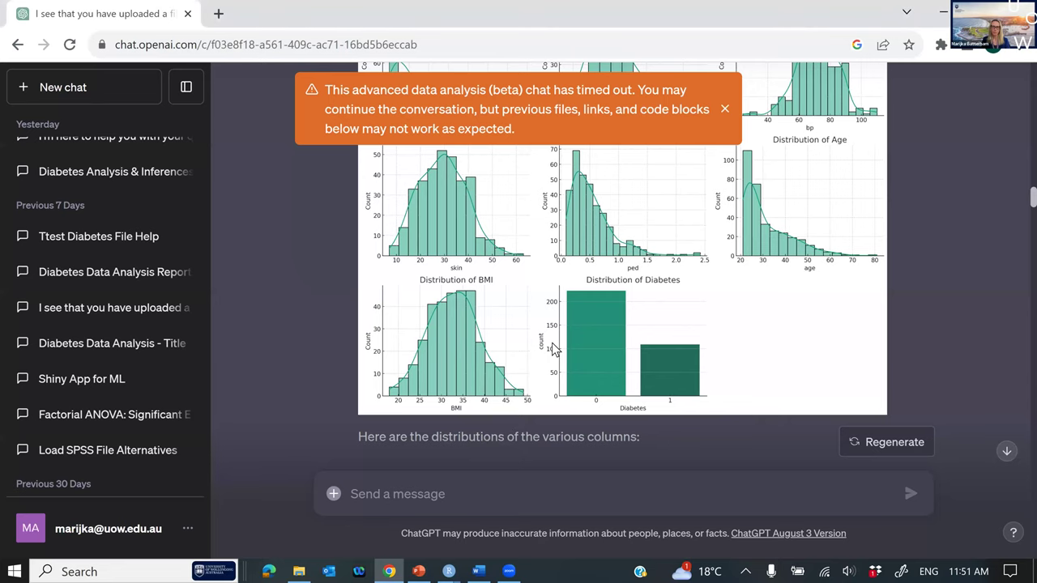
{"action": "scroll", "coordinate": [551, 343], "scroll_direction": "up", "scroll_amount": 15}
{"action": "scroll", "coordinate": [551, 347], "scroll_direction": "up", "scroll_amount": 10}
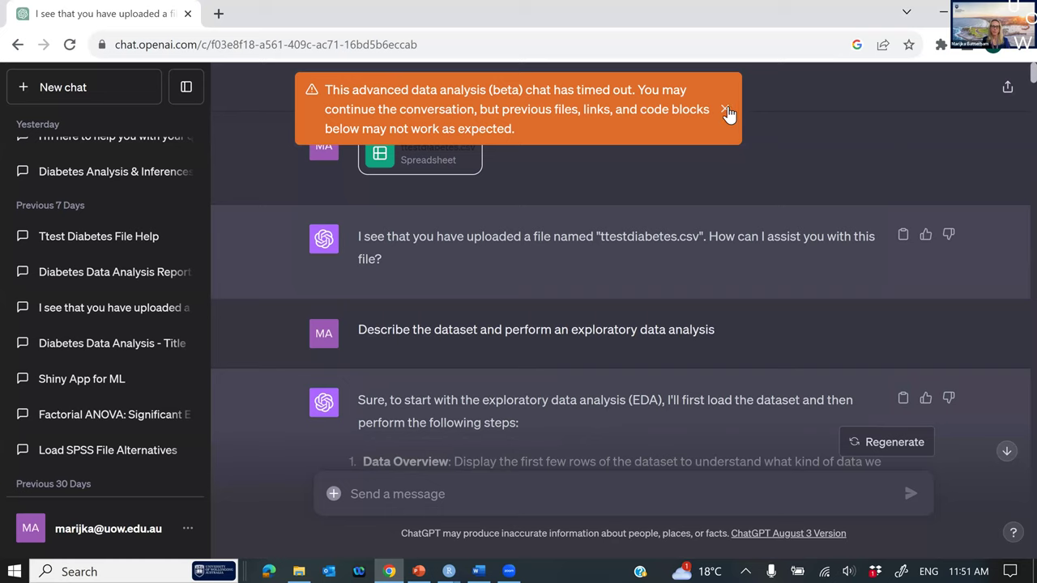
{"action": "left_click", "coordinate": [726, 111]}
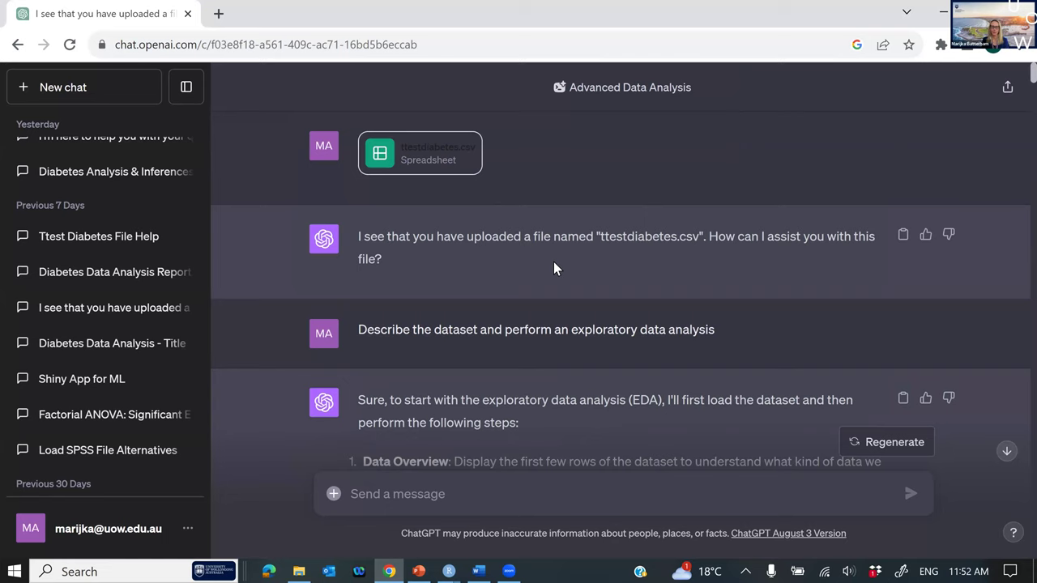
Review the exploratory data analysis plan and reveal the Python code that loads the dataset, reading through to the column descriptions.
{"action": "scroll", "coordinate": [553, 262], "scroll_direction": "down", "scroll_amount": 1}
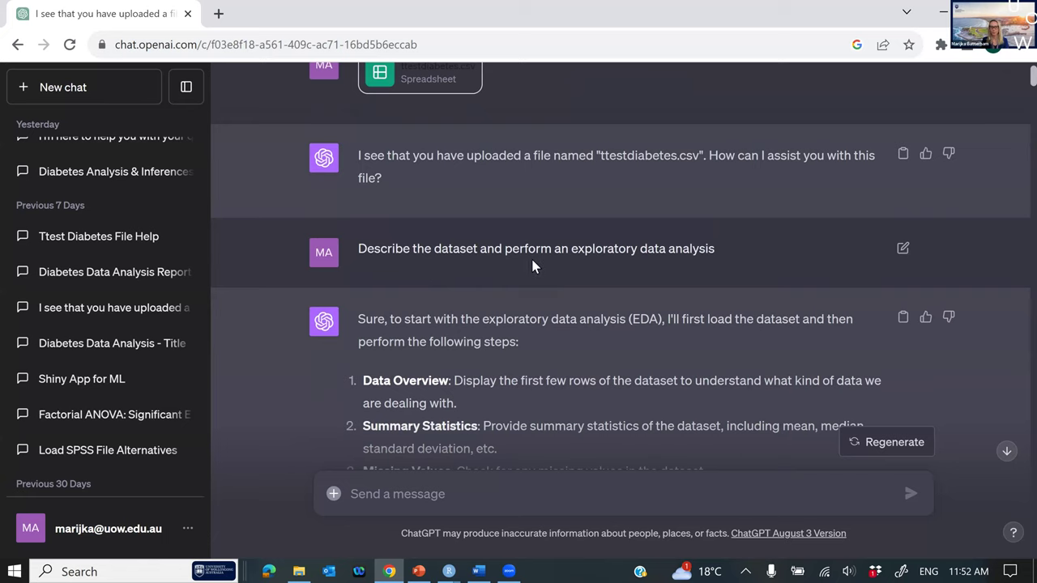
{"action": "scroll", "coordinate": [531, 256], "scroll_direction": "down", "scroll_amount": 1}
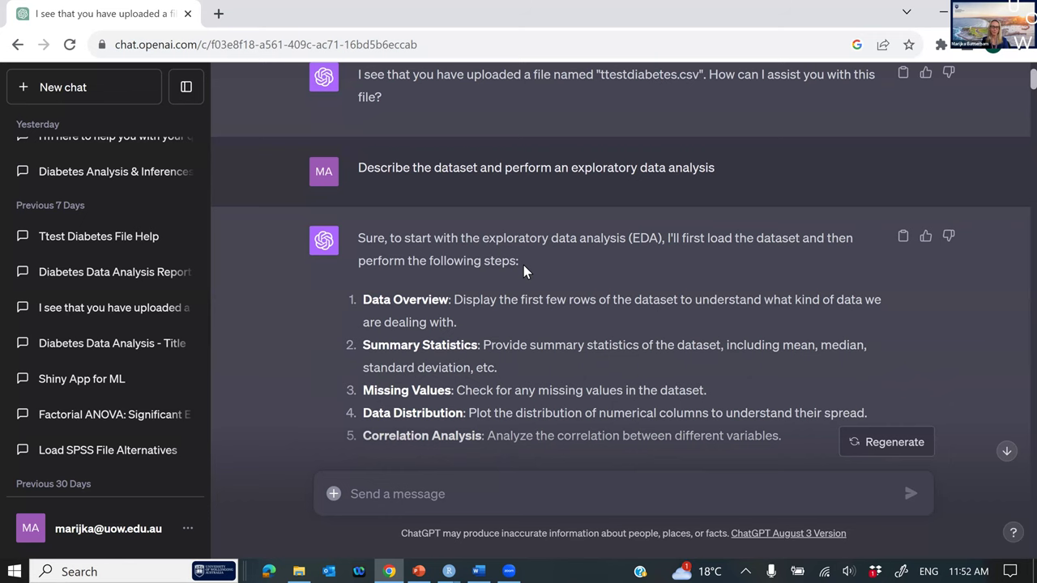
{"action": "scroll", "coordinate": [523, 264], "scroll_direction": "down", "scroll_amount": 1}
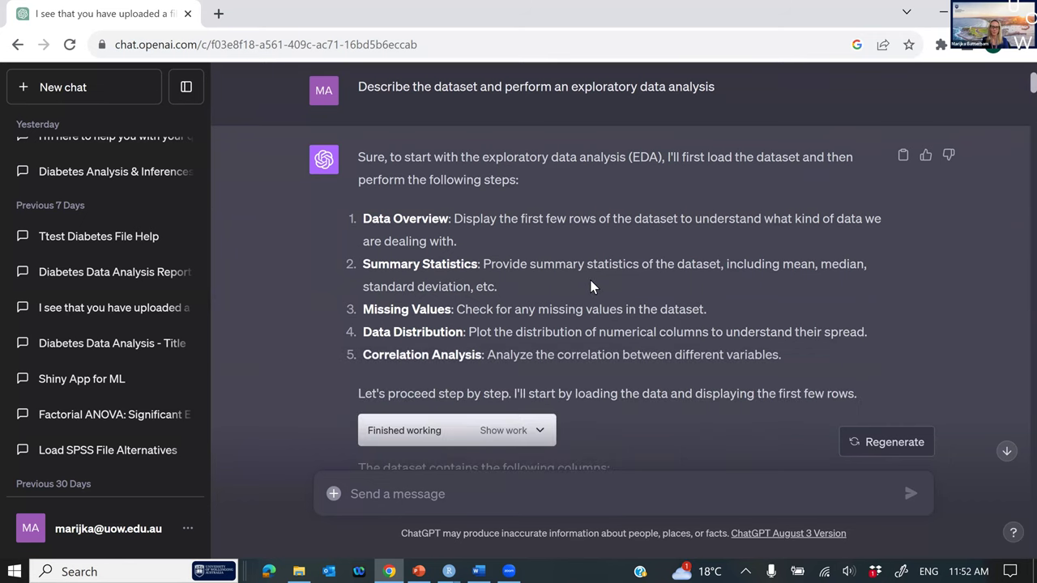
{"action": "scroll", "coordinate": [590, 282], "scroll_direction": "down", "scroll_amount": 2}
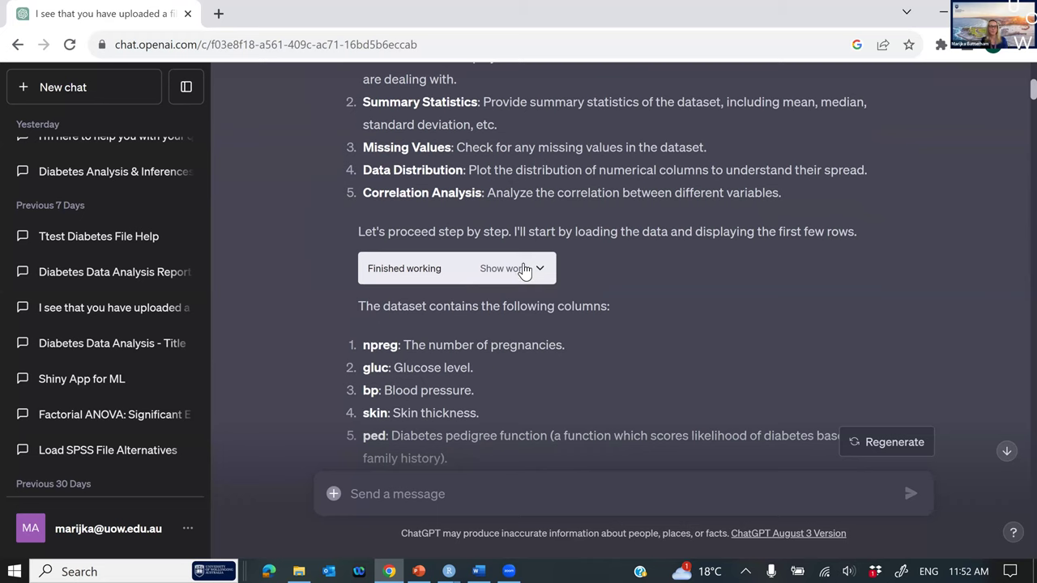
{"action": "left_click", "coordinate": [525, 269]}
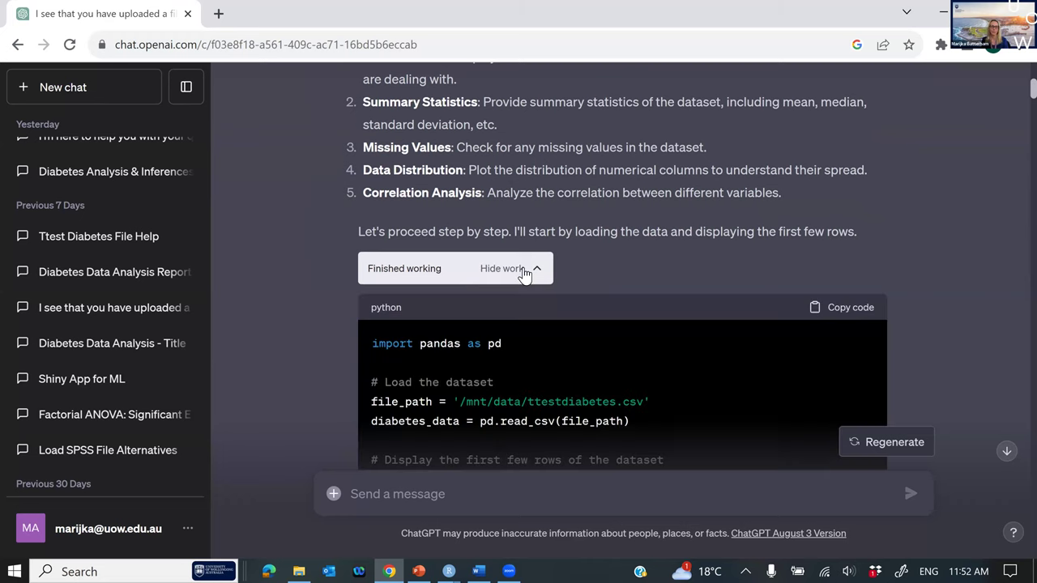
{"action": "scroll", "coordinate": [534, 273], "scroll_direction": "down", "scroll_amount": 2}
{"action": "scroll", "coordinate": [535, 276], "scroll_direction": "down", "scroll_amount": 5}
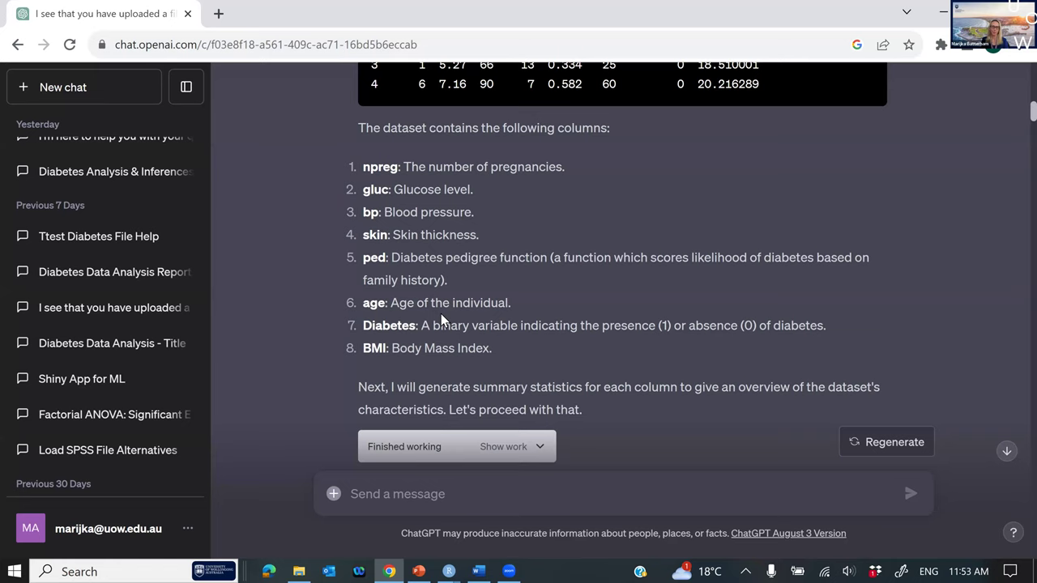
Examine the summary statistics of every dataset column, from number of pregnancies to BMI, and the missing values section.
{"action": "scroll", "coordinate": [441, 313], "scroll_direction": "down", "scroll_amount": 1}
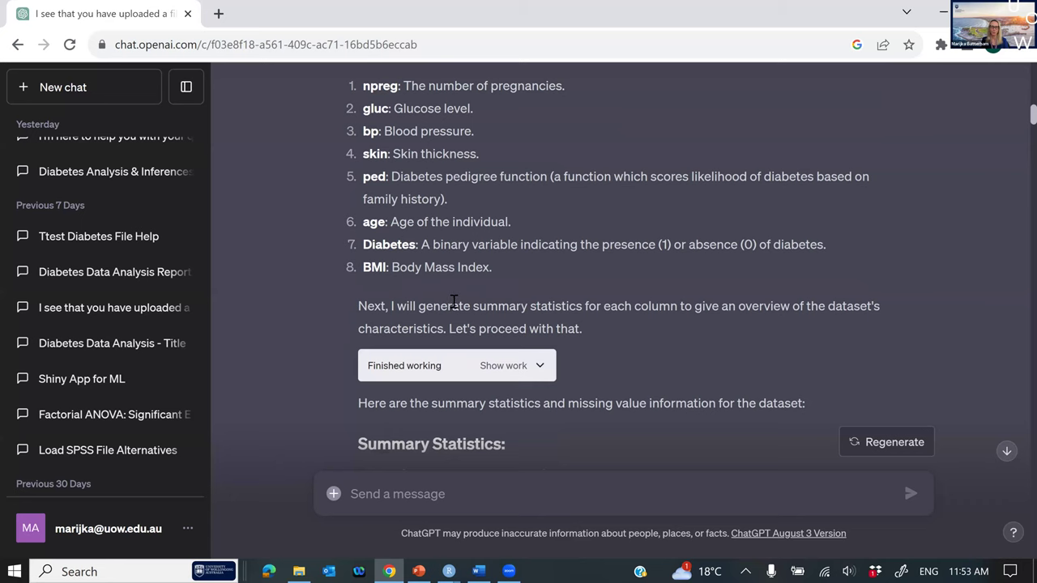
{"action": "scroll", "coordinate": [454, 304], "scroll_direction": "down", "scroll_amount": 1}
{"action": "scroll", "coordinate": [456, 304], "scroll_direction": "down", "scroll_amount": 1}
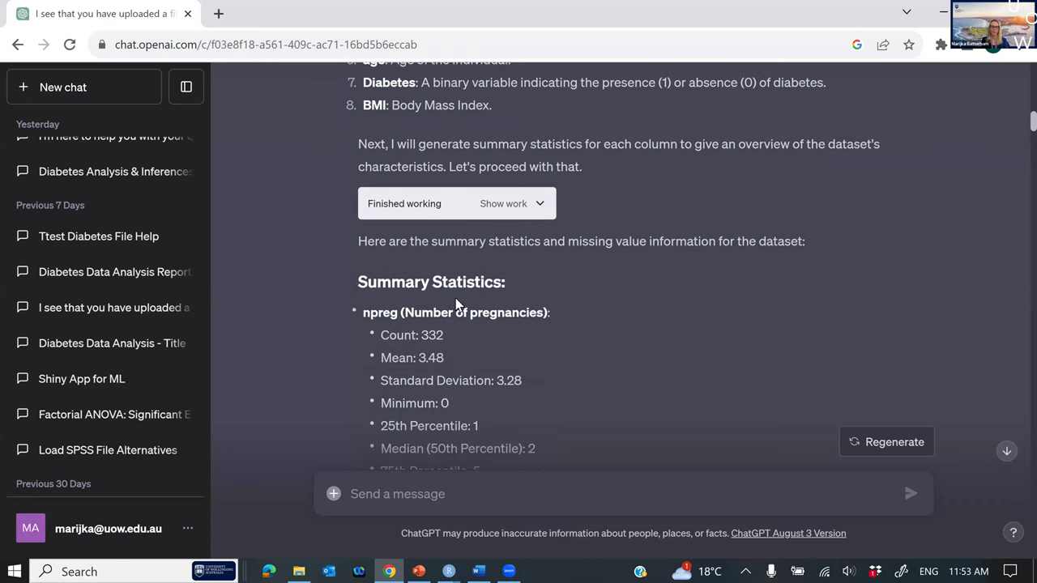
{"action": "scroll", "coordinate": [463, 288], "scroll_direction": "down", "scroll_amount": 1}
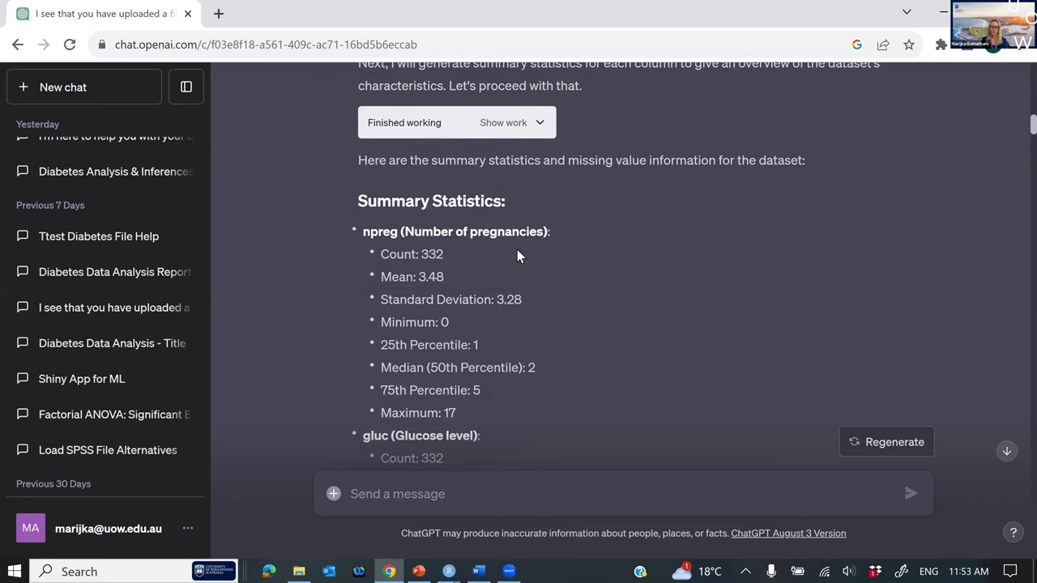
{"action": "scroll", "coordinate": [519, 256], "scroll_direction": "down", "scroll_amount": 1}
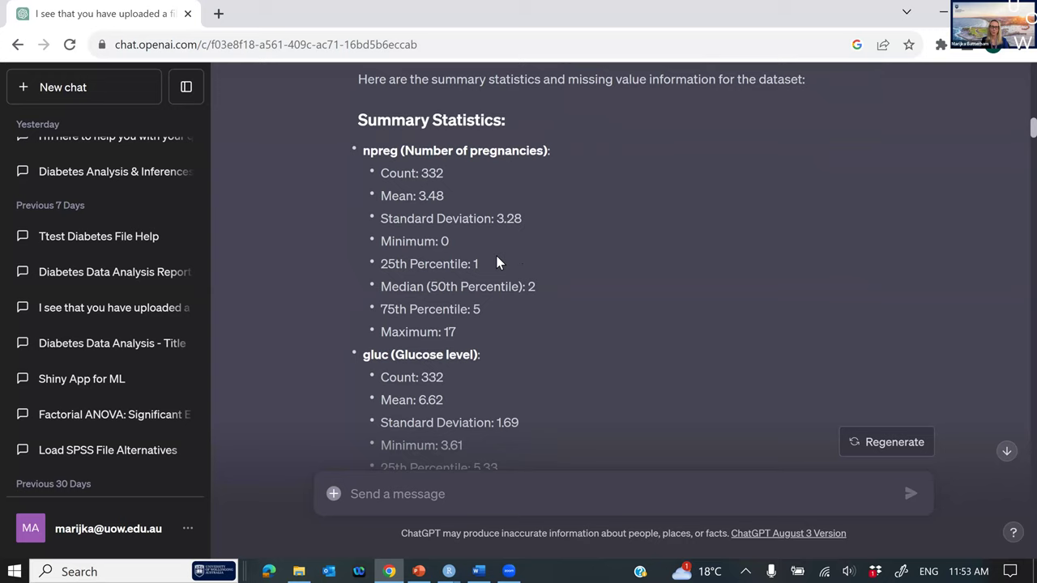
{"action": "scroll", "coordinate": [498, 262], "scroll_direction": "down", "scroll_amount": 1}
{"action": "scroll", "coordinate": [497, 262], "scroll_direction": "down", "scroll_amount": 5}
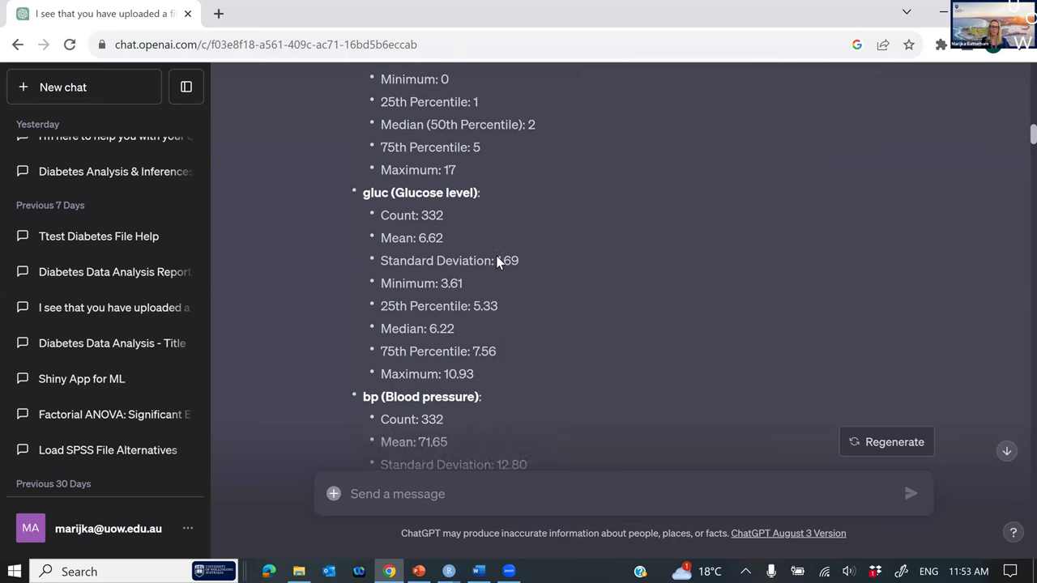
{"action": "scroll", "coordinate": [497, 262], "scroll_direction": "down", "scroll_amount": 5}
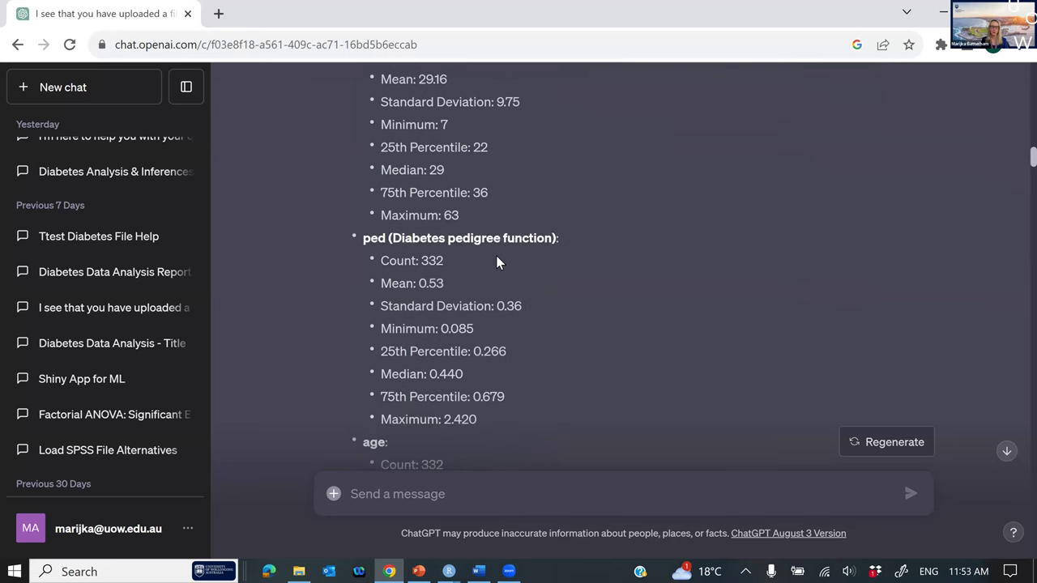
{"action": "scroll", "coordinate": [498, 261], "scroll_direction": "down", "scroll_amount": 6}
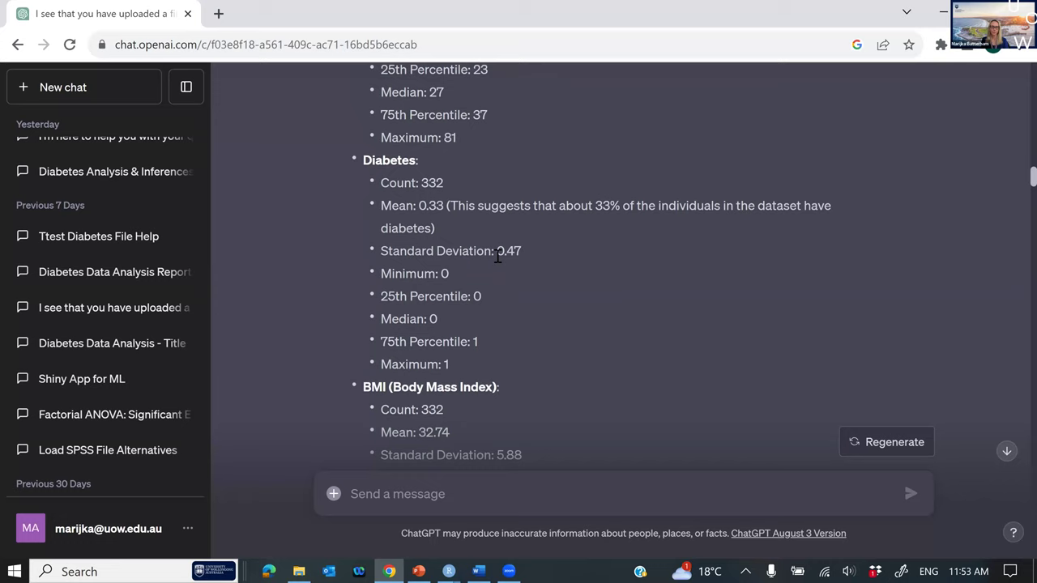
{"action": "scroll", "coordinate": [498, 256], "scroll_direction": "down", "scroll_amount": 2}
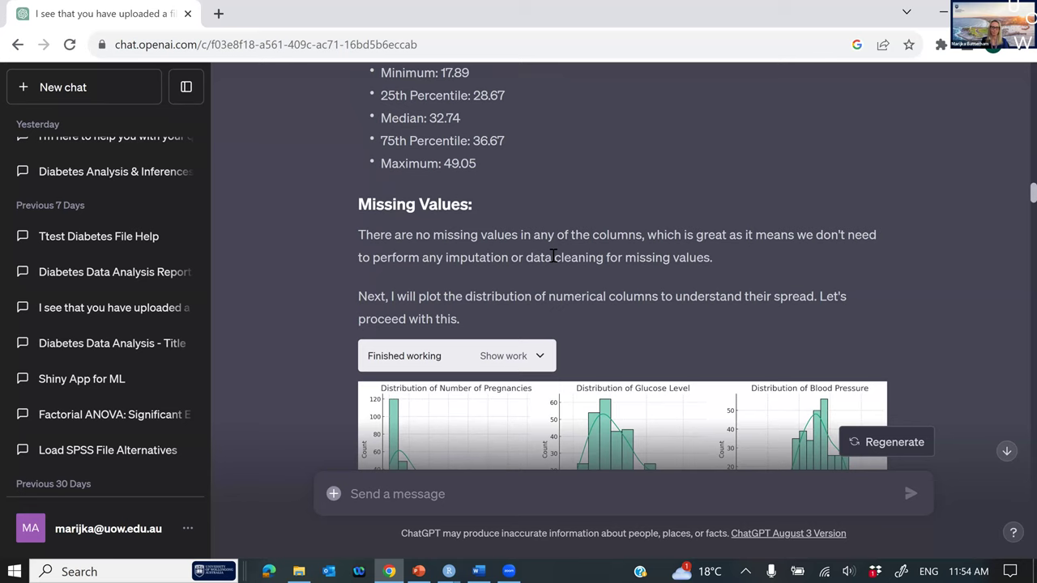
Reveal the Python code behind the distribution plots and read it through to the end.
{"action": "scroll", "coordinate": [553, 256], "scroll_direction": "down", "scroll_amount": 2}
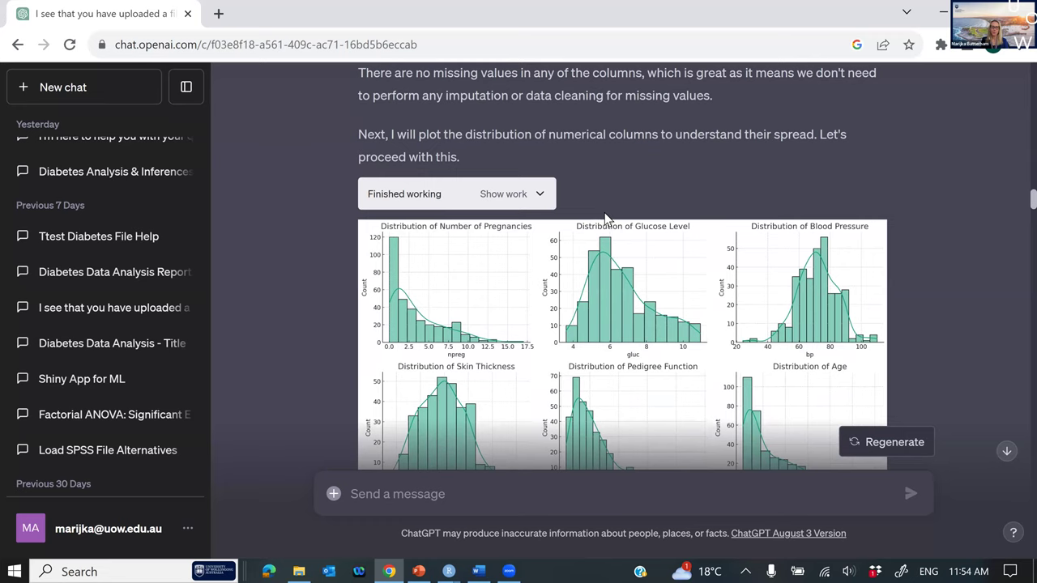
{"action": "scroll", "coordinate": [604, 217], "scroll_direction": "down", "scroll_amount": 1}
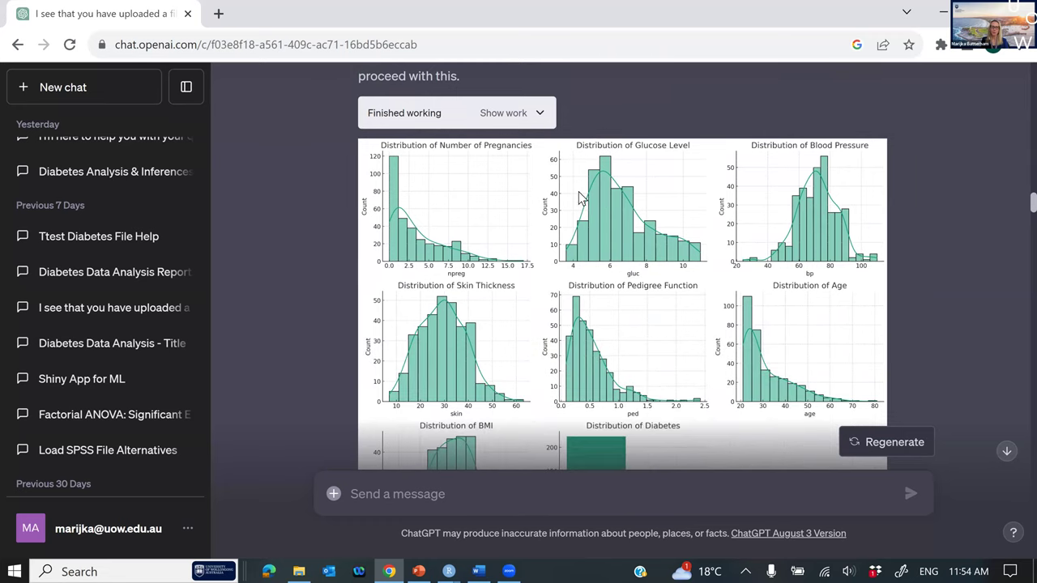
{"action": "left_click", "coordinate": [524, 120]}
{"action": "scroll", "coordinate": [522, 115], "scroll_direction": "down", "scroll_amount": 2}
{"action": "scroll", "coordinate": [521, 114], "scroll_direction": "up", "scroll_amount": 1}
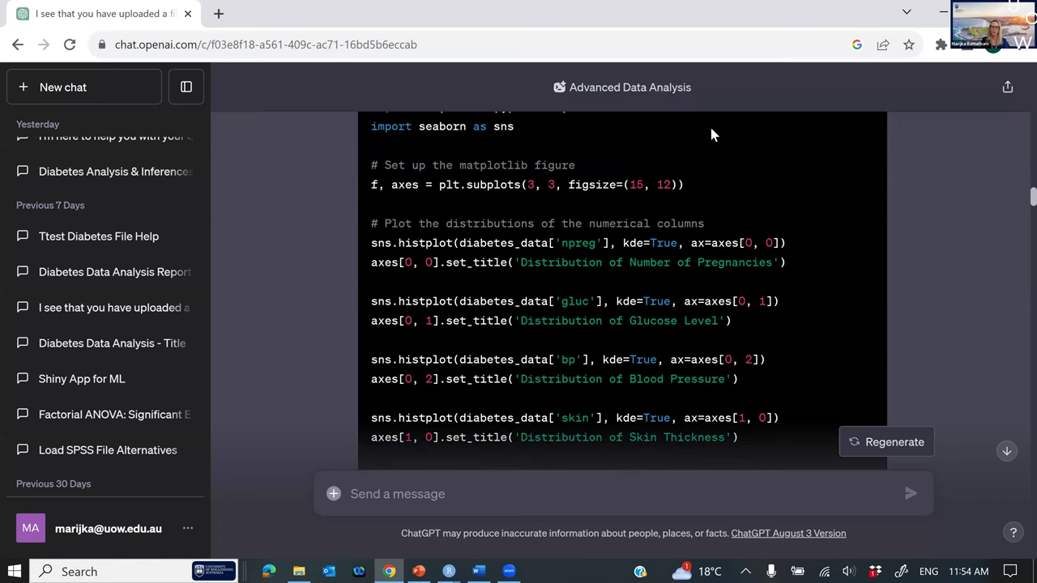
{"action": "scroll", "coordinate": [810, 137], "scroll_direction": "up", "scroll_amount": 1}
{"action": "scroll", "coordinate": [717, 176], "scroll_direction": "down", "scroll_amount": 8}
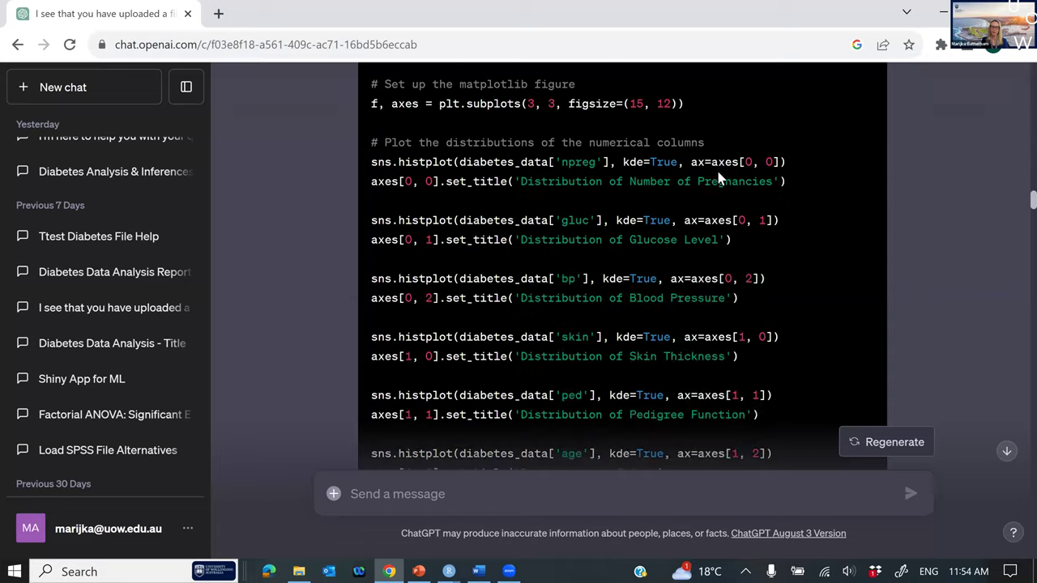
{"action": "scroll", "coordinate": [717, 176], "scroll_direction": "down", "scroll_amount": 1}
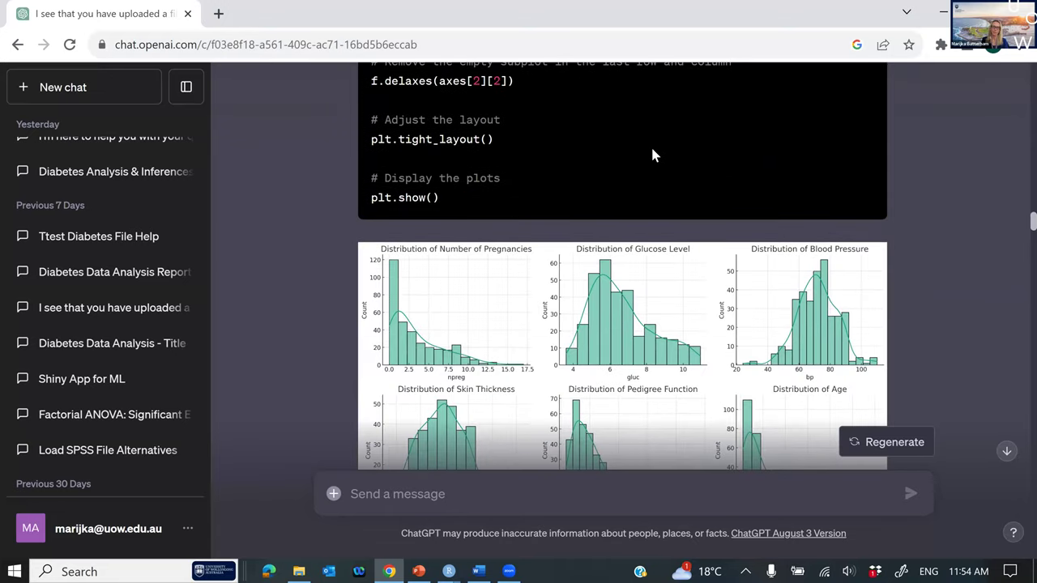
Examine the distribution plots of all columns and the written description of each variable's distribution.
{"action": "scroll", "coordinate": [652, 155], "scroll_direction": "down", "scroll_amount": 1}
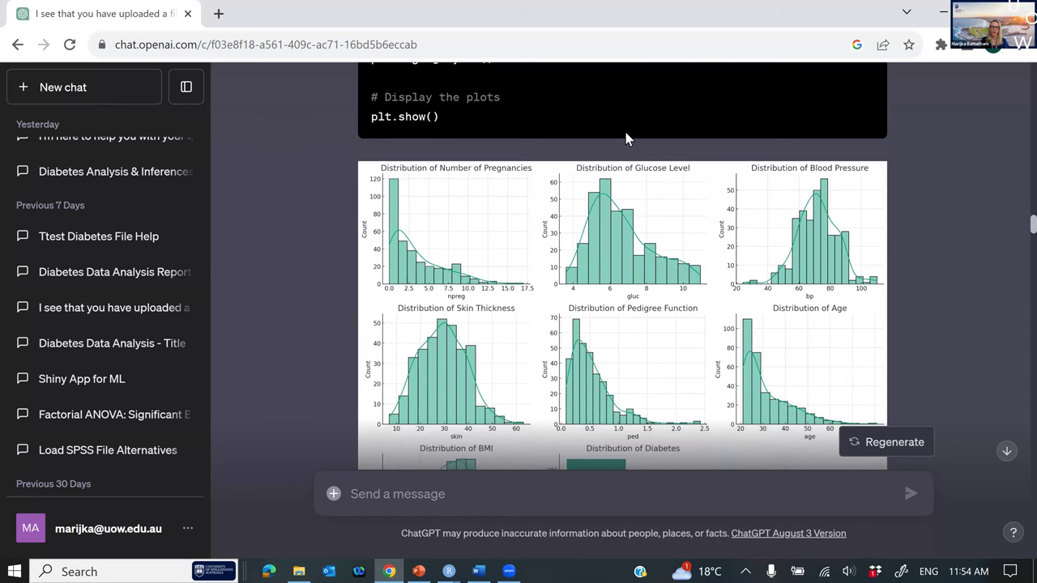
{"action": "scroll", "coordinate": [624, 134], "scroll_direction": "down", "scroll_amount": 1}
{"action": "scroll", "coordinate": [623, 133], "scroll_direction": "down", "scroll_amount": 1}
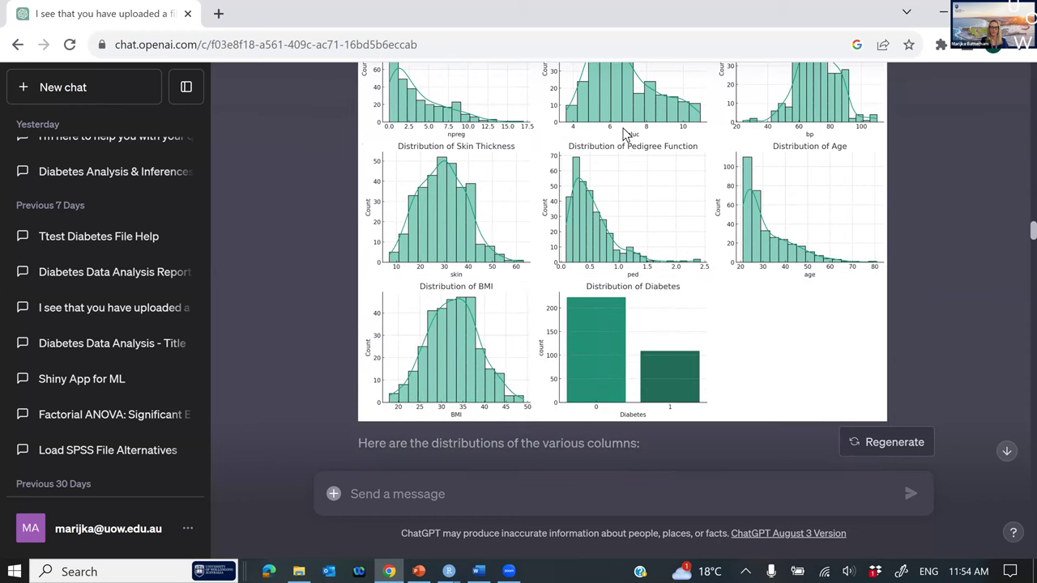
{"action": "scroll", "coordinate": [625, 134], "scroll_direction": "down", "scroll_amount": 3}
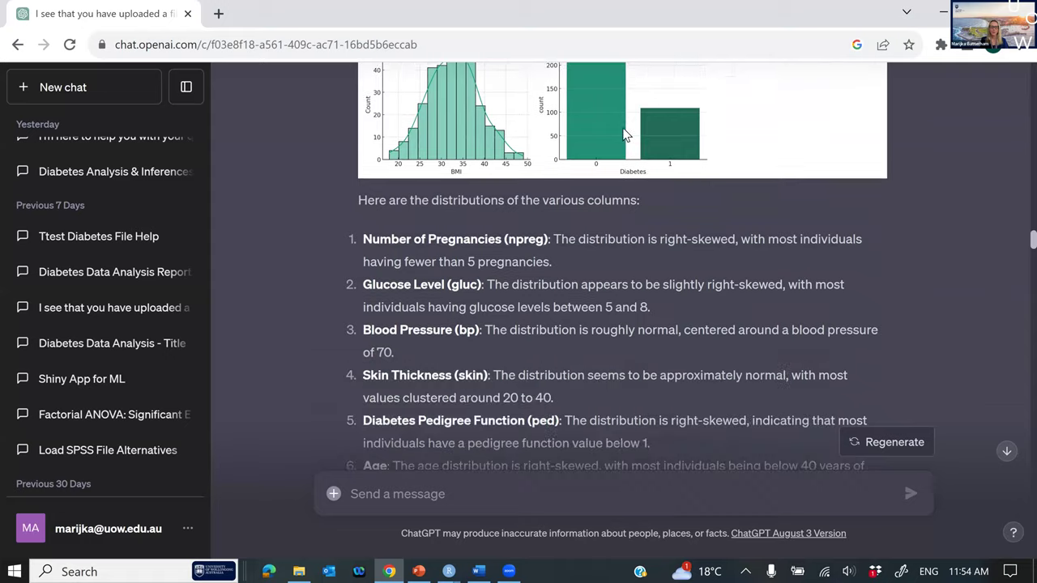
{"action": "scroll", "coordinate": [619, 177], "scroll_direction": "up", "scroll_amount": 1}
{"action": "scroll", "coordinate": [620, 172], "scroll_direction": "down", "scroll_amount": 2}
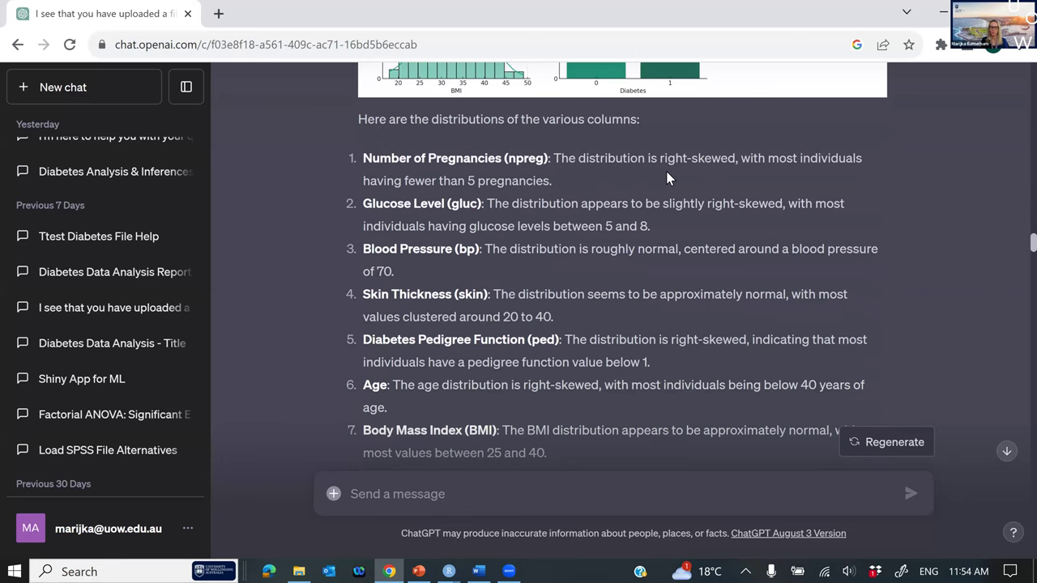
{"action": "scroll", "coordinate": [666, 171], "scroll_direction": "down", "scroll_amount": 1}
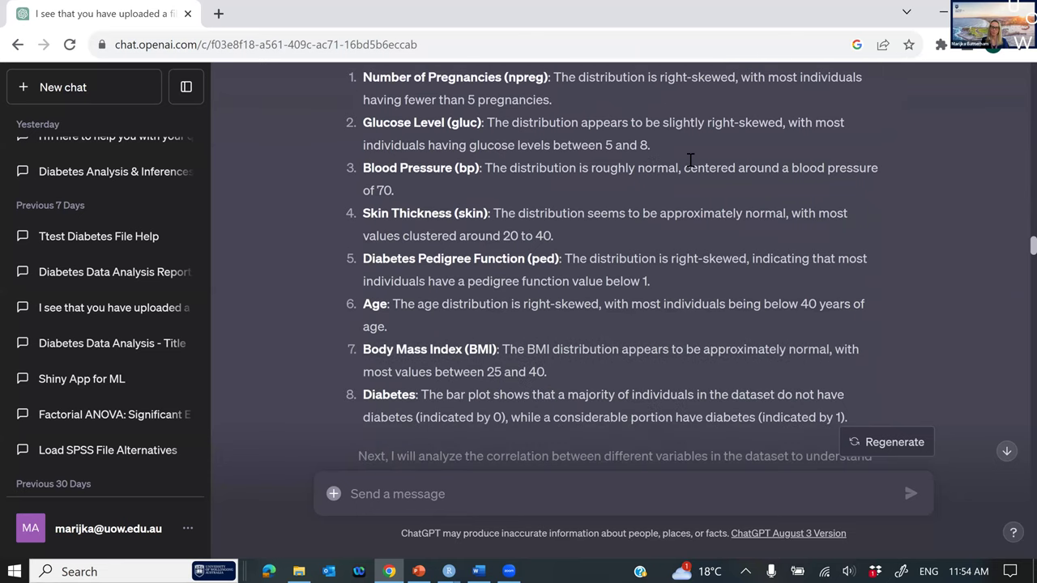
{"action": "scroll", "coordinate": [689, 159], "scroll_direction": "down", "scroll_amount": 1}
{"action": "scroll", "coordinate": [689, 165], "scroll_direction": "down", "scroll_amount": 1}
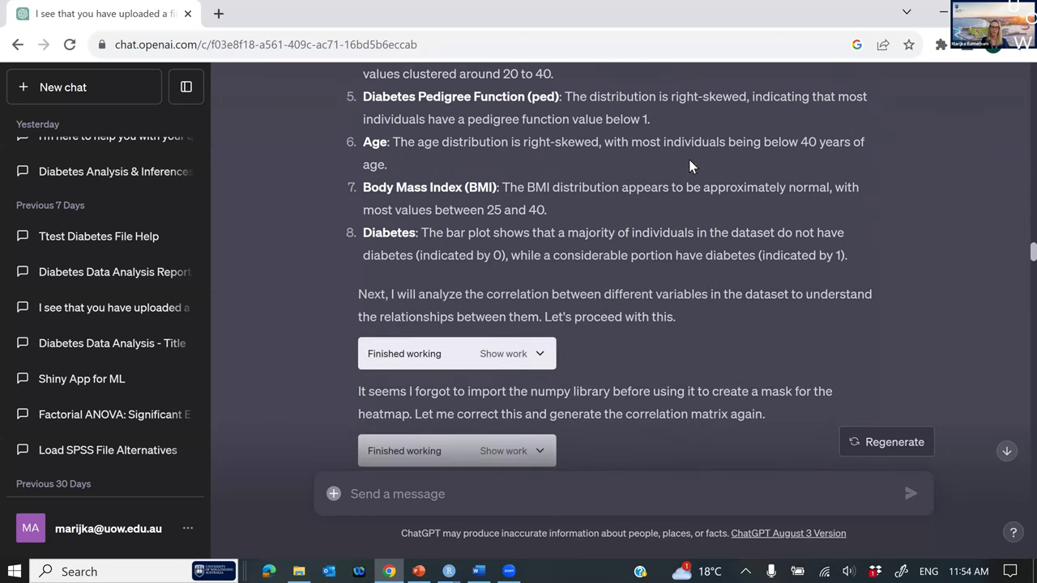
Reveal the code of the first correlation analysis attempt and inspect its error output.
{"action": "scroll", "coordinate": [678, 217], "scroll_direction": "down", "scroll_amount": 1}
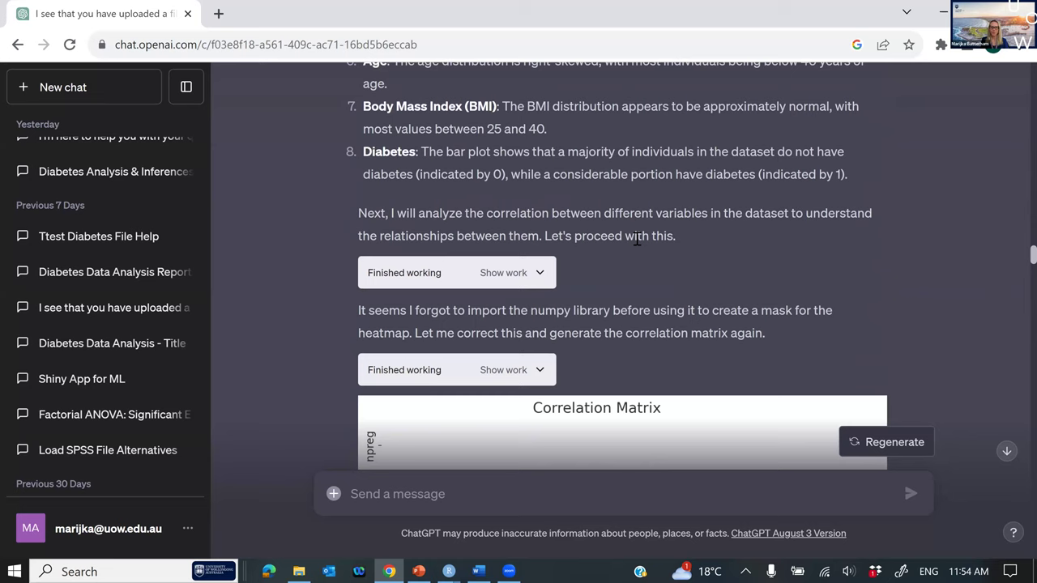
{"action": "scroll", "coordinate": [629, 236], "scroll_direction": "down", "scroll_amount": 1}
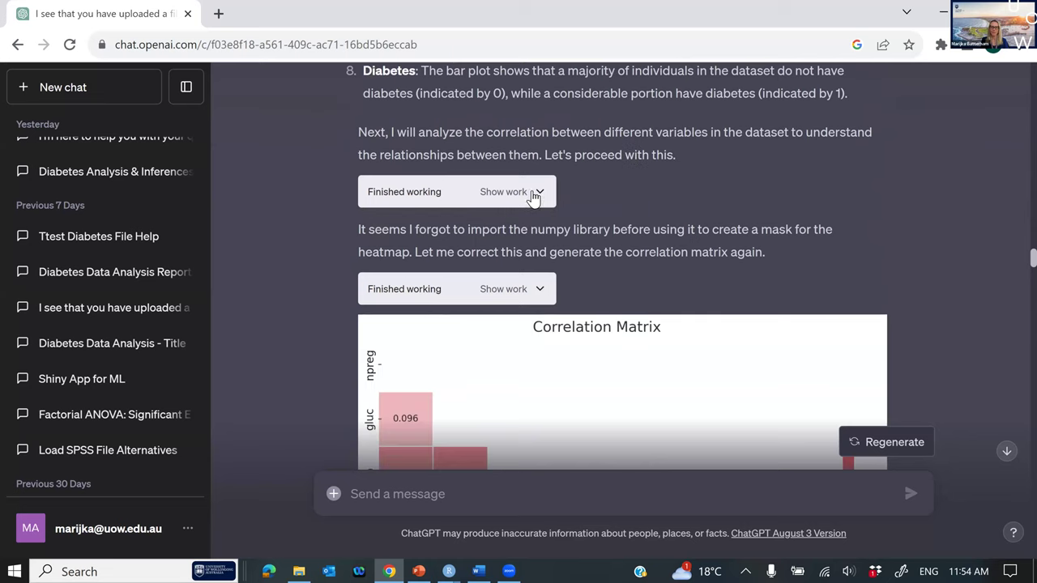
{"action": "left_click", "coordinate": [528, 192]}
{"action": "scroll", "coordinate": [532, 194], "scroll_direction": "down", "scroll_amount": 4}
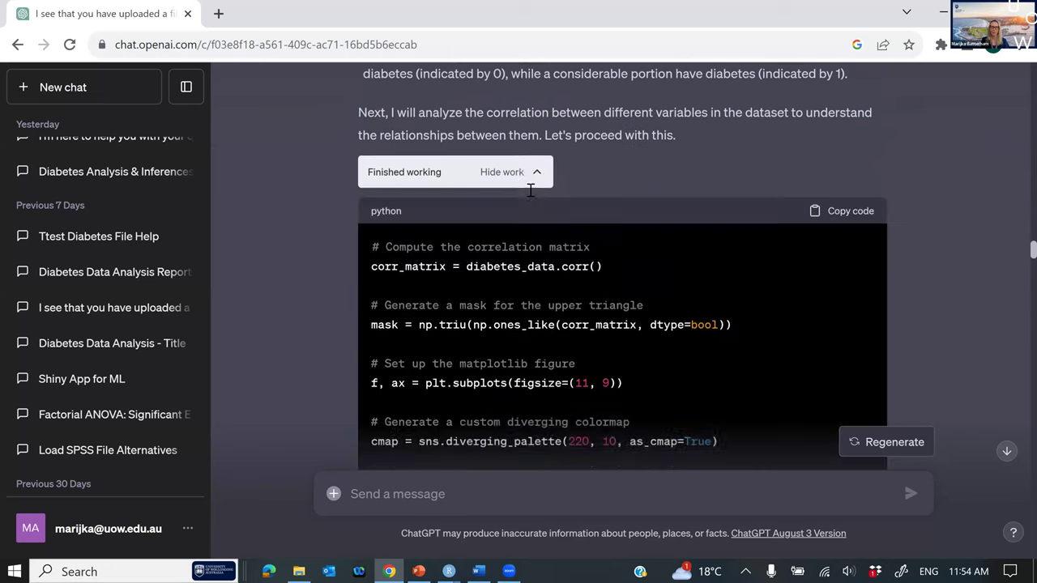
{"action": "scroll", "coordinate": [529, 189], "scroll_direction": "down", "scroll_amount": 3}
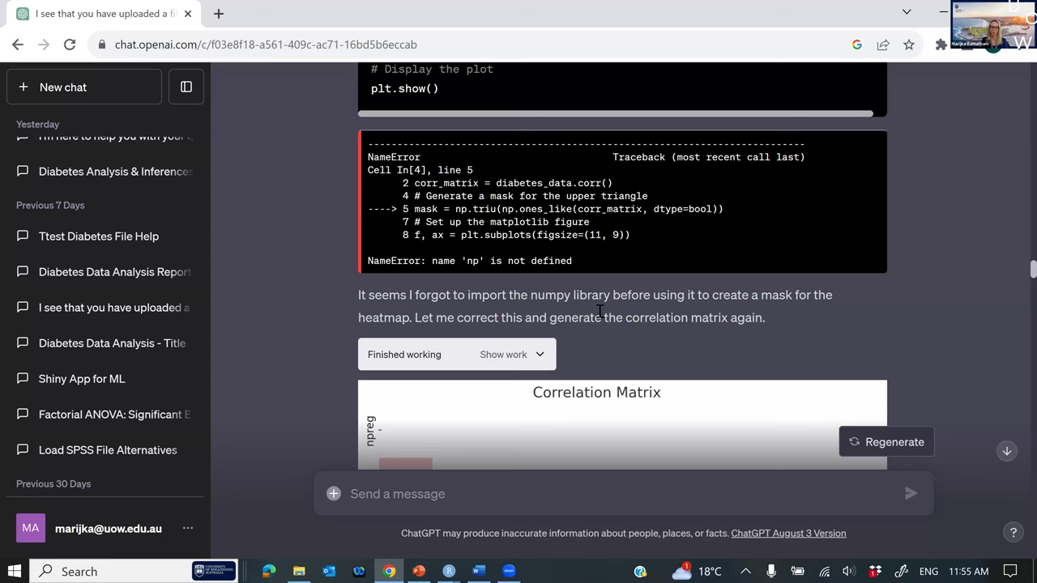
Examine the regenerated correlation matrix heatmap of the diabetes dataset variables.
{"action": "scroll", "coordinate": [617, 310], "scroll_direction": "down", "scroll_amount": 1}
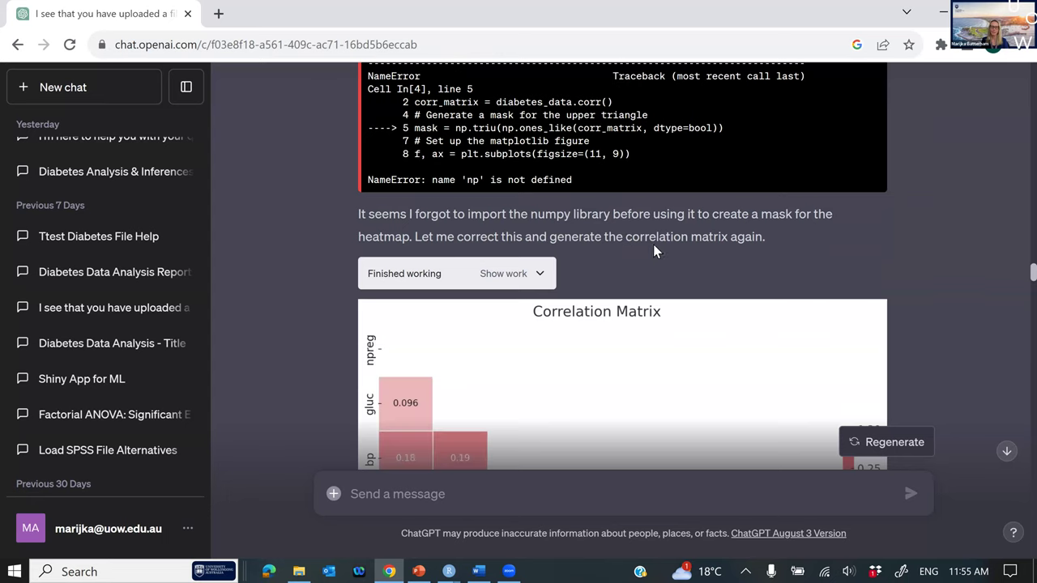
{"action": "scroll", "coordinate": [648, 213], "scroll_direction": "down", "scroll_amount": 3}
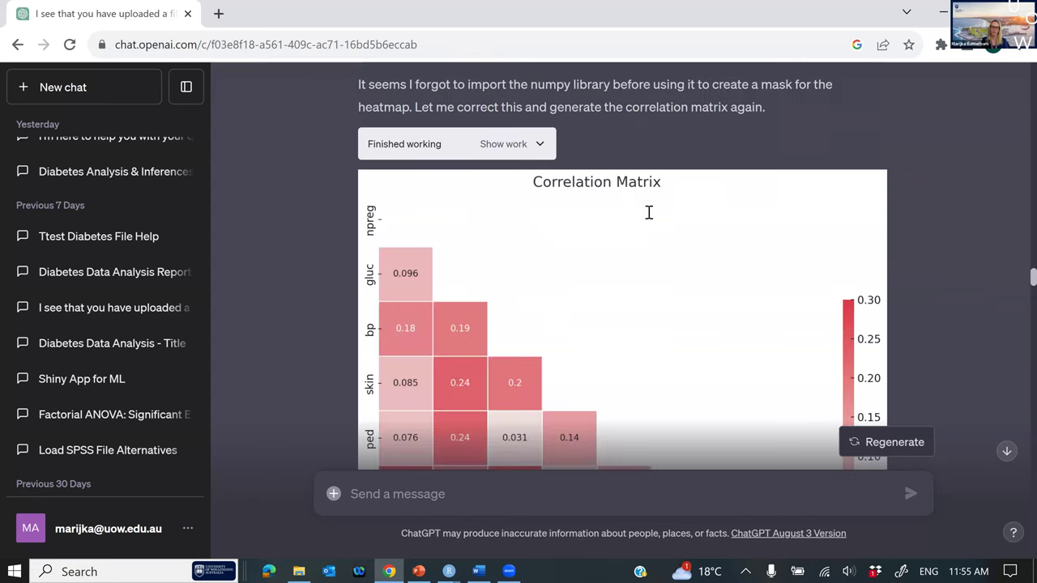
{"action": "scroll", "coordinate": [649, 219], "scroll_direction": "down", "scroll_amount": 1}
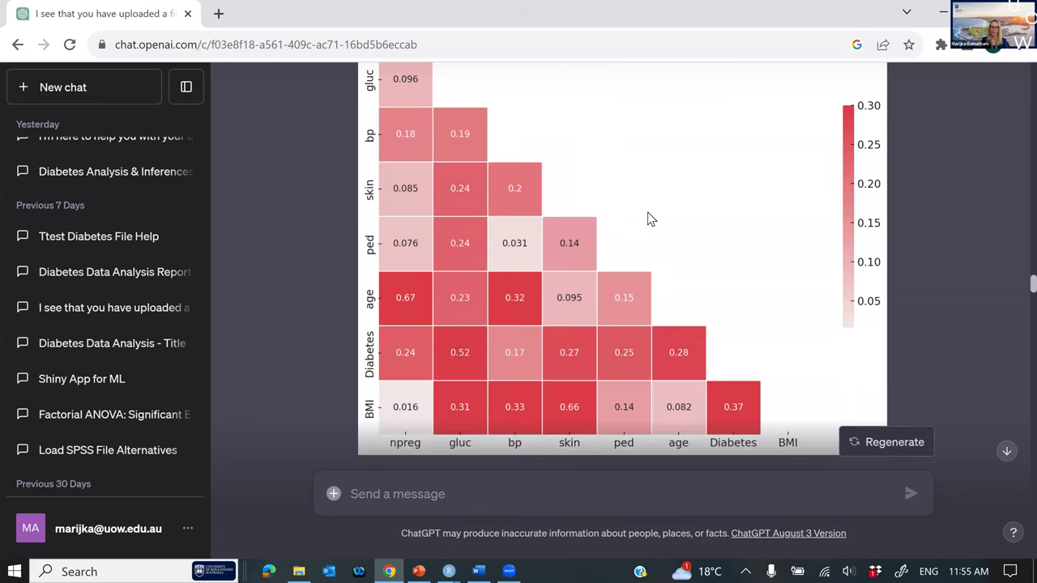
Examine the lower part of the correlation matrix heatmap and read the written observations about the variables' correlations.
{"action": "scroll", "coordinate": [648, 217], "scroll_direction": "down", "scroll_amount": 1}
{"action": "scroll", "coordinate": [646, 218], "scroll_direction": "up", "scroll_amount": 1}
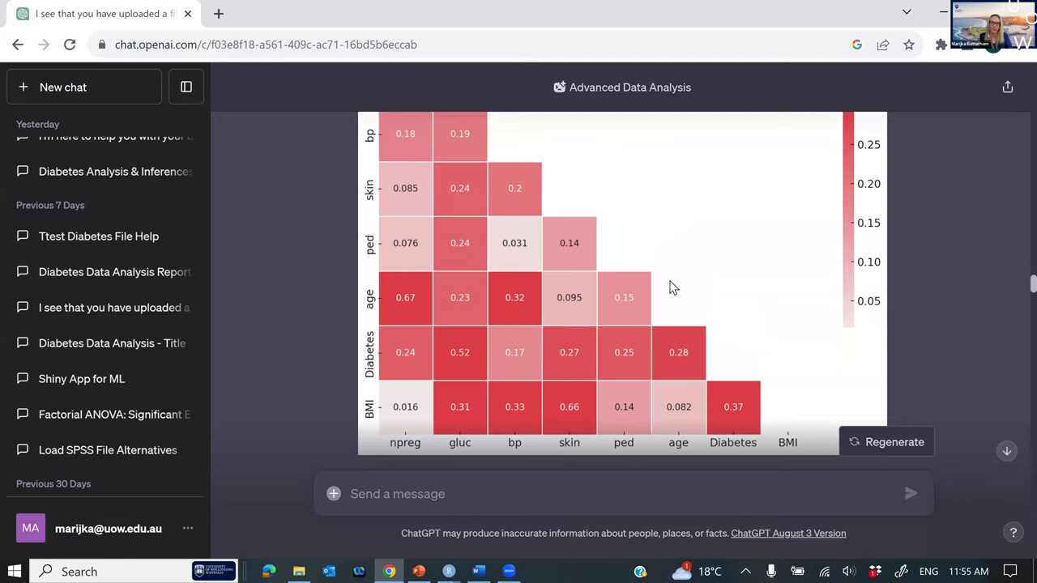
{"action": "scroll", "coordinate": [669, 288], "scroll_direction": "up", "scroll_amount": 1}
{"action": "scroll", "coordinate": [670, 288], "scroll_direction": "down", "scroll_amount": 3}
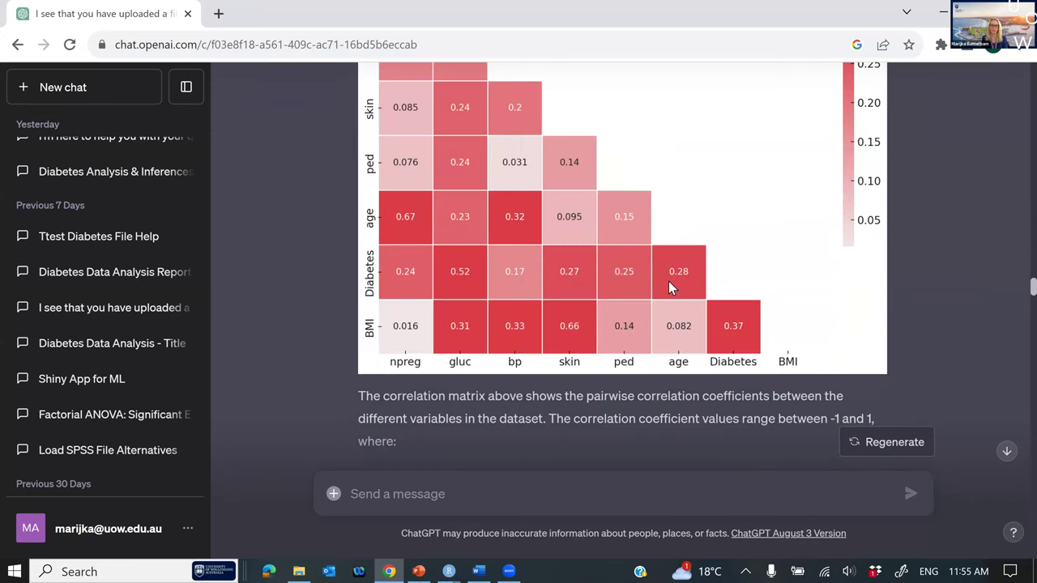
{"action": "scroll", "coordinate": [669, 284], "scroll_direction": "down", "scroll_amount": 1}
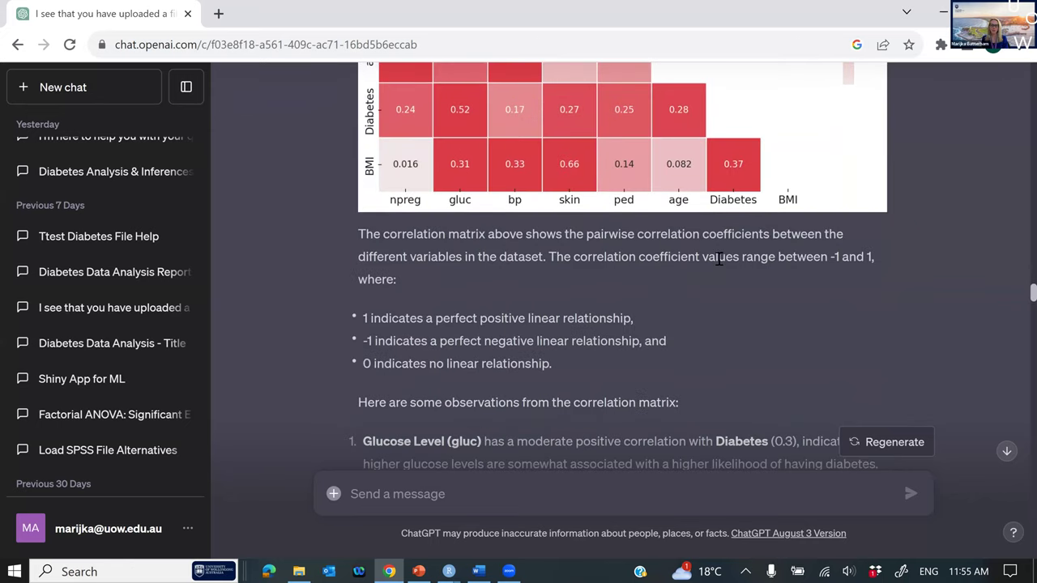
{"action": "scroll", "coordinate": [718, 259], "scroll_direction": "down", "scroll_amount": 1}
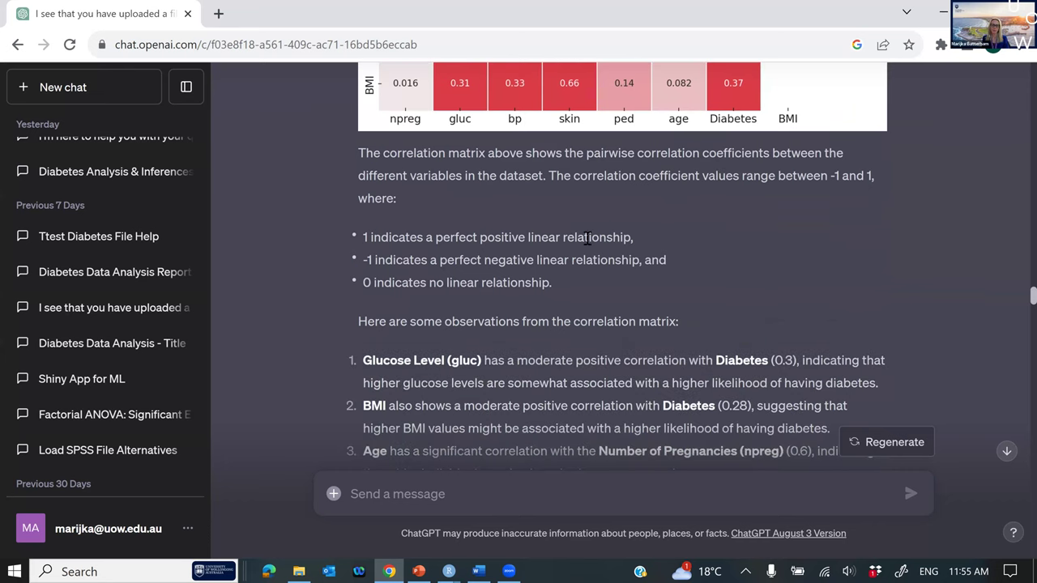
{"action": "scroll", "coordinate": [510, 269], "scroll_direction": "down", "scroll_amount": 1}
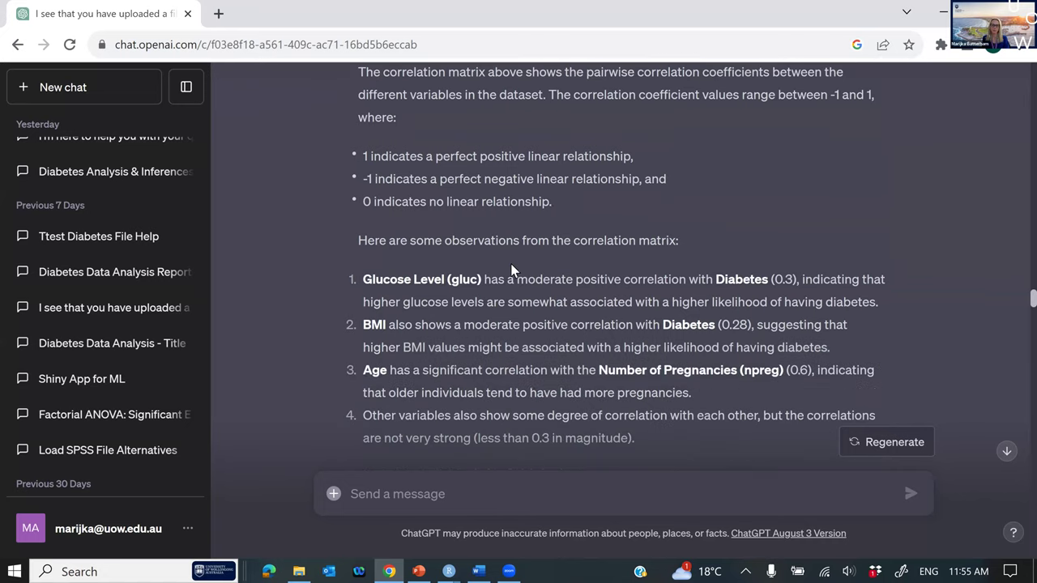
{"action": "scroll", "coordinate": [518, 260], "scroll_direction": "down", "scroll_amount": 1}
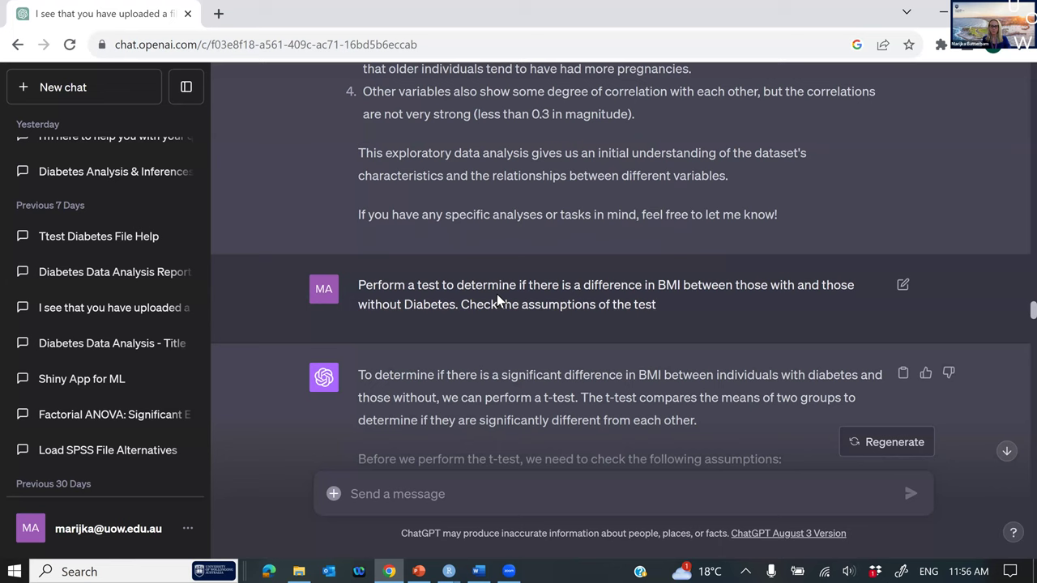
Read the request to test the BMI difference by diabetes status, the listed t-test assumptions and the BMI histograms of both groups.
{"action": "scroll", "coordinate": [500, 287], "scroll_direction": "down", "scroll_amount": 1}
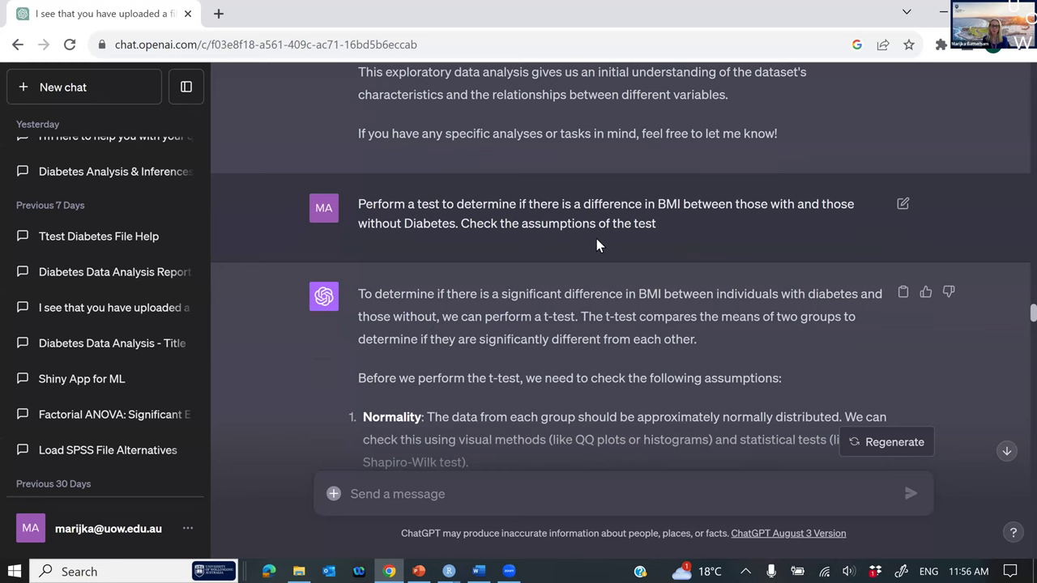
{"action": "scroll", "coordinate": [596, 238], "scroll_direction": "down", "scroll_amount": 2}
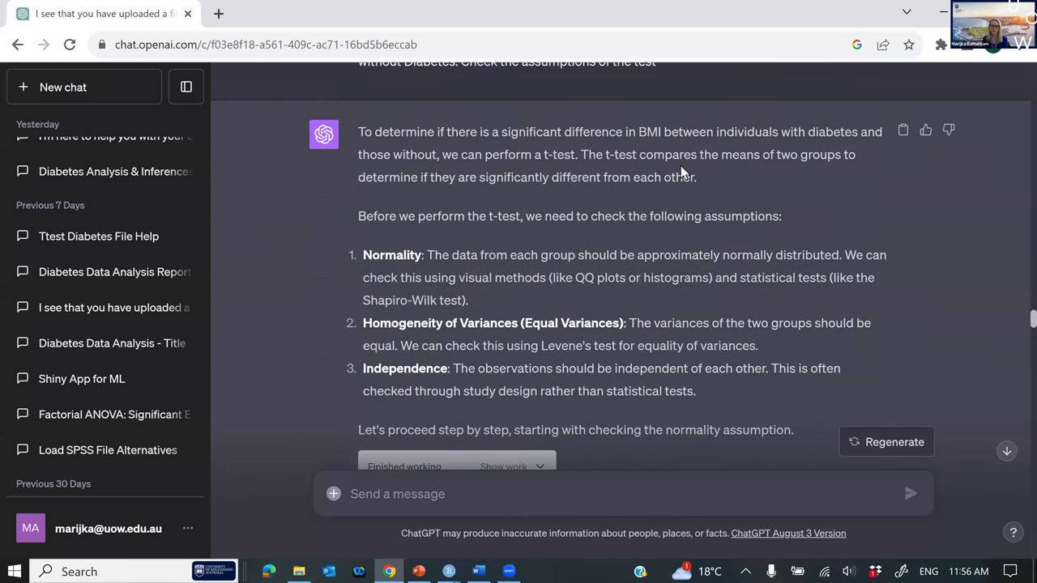
{"action": "scroll", "coordinate": [657, 236], "scroll_direction": "down", "scroll_amount": 1}
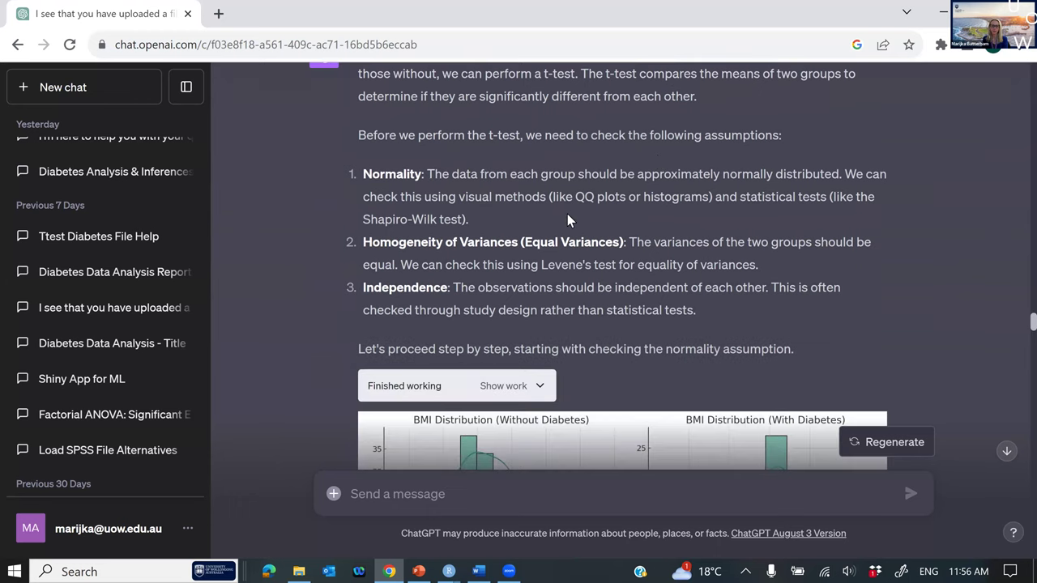
{"action": "scroll", "coordinate": [645, 244], "scroll_direction": "down", "scroll_amount": 1}
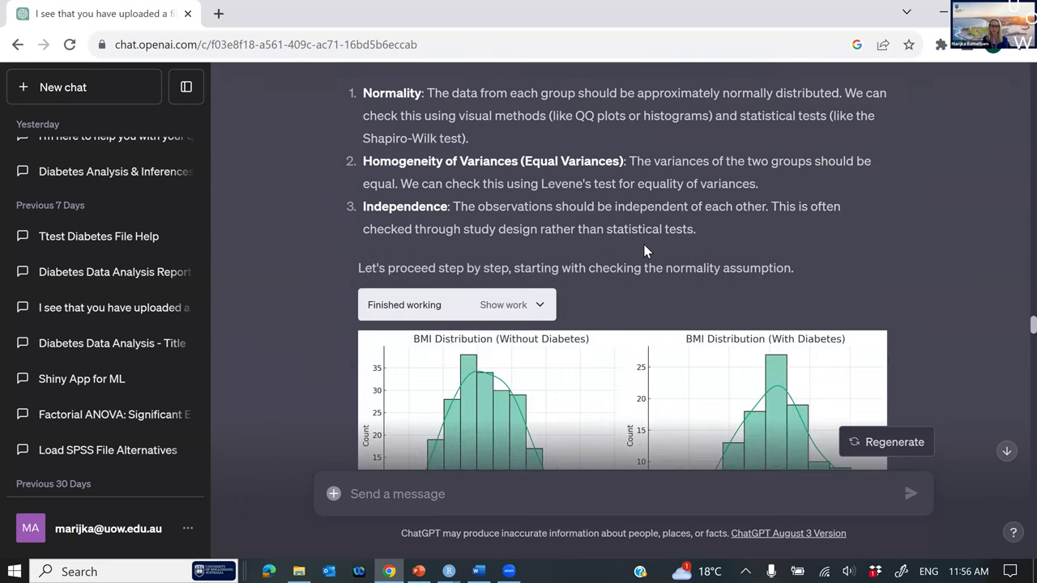
{"action": "scroll", "coordinate": [643, 270], "scroll_direction": "down", "scroll_amount": 2}
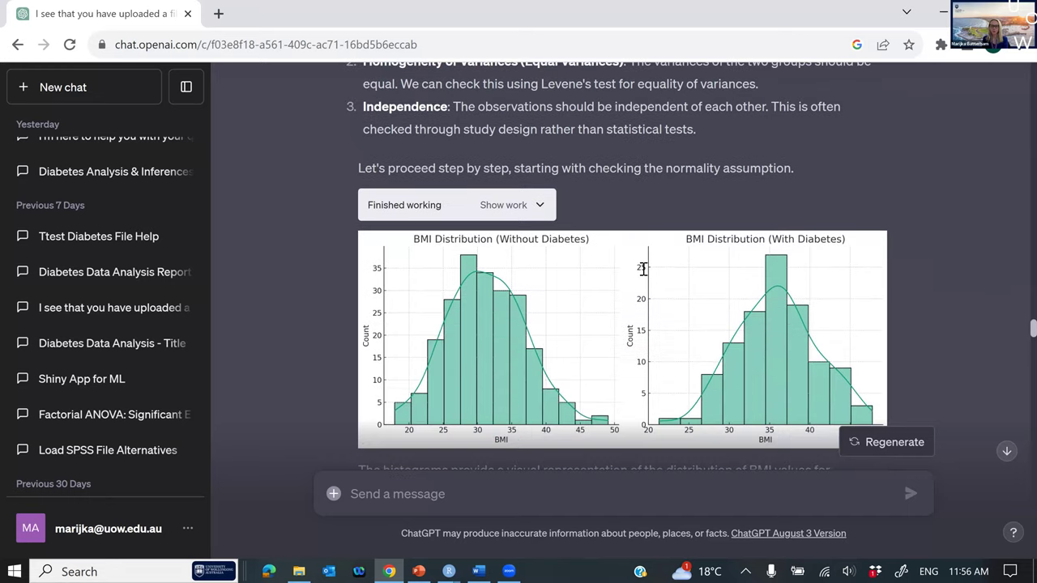
{"action": "scroll", "coordinate": [645, 274], "scroll_direction": "down", "scroll_amount": 1}
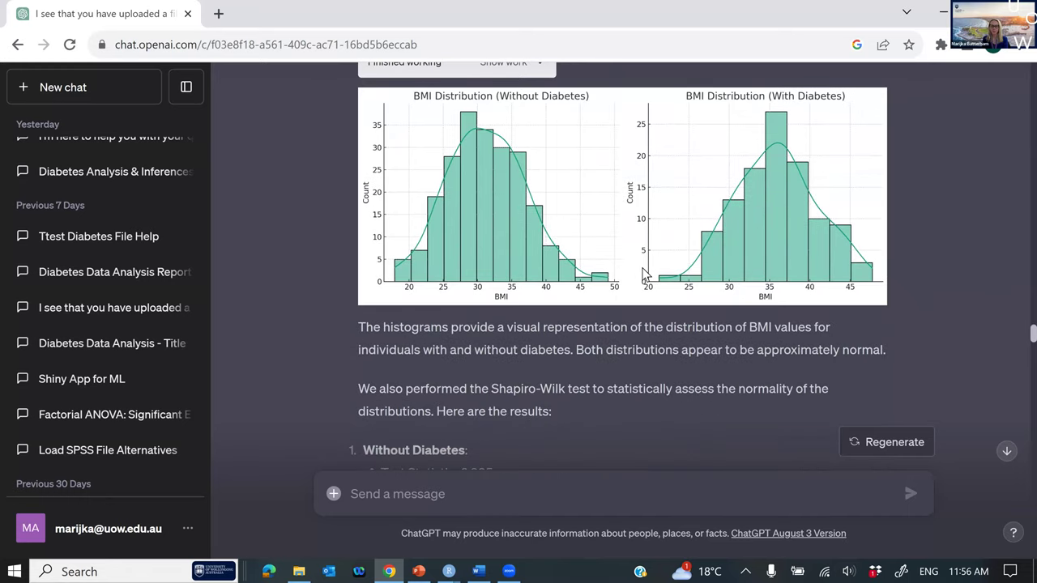
Review the Shapiro-Wilk normality results, Levene's test results and the independent samples t-test outcome for BMI.
{"action": "scroll", "coordinate": [644, 275], "scroll_direction": "down", "scroll_amount": 3}
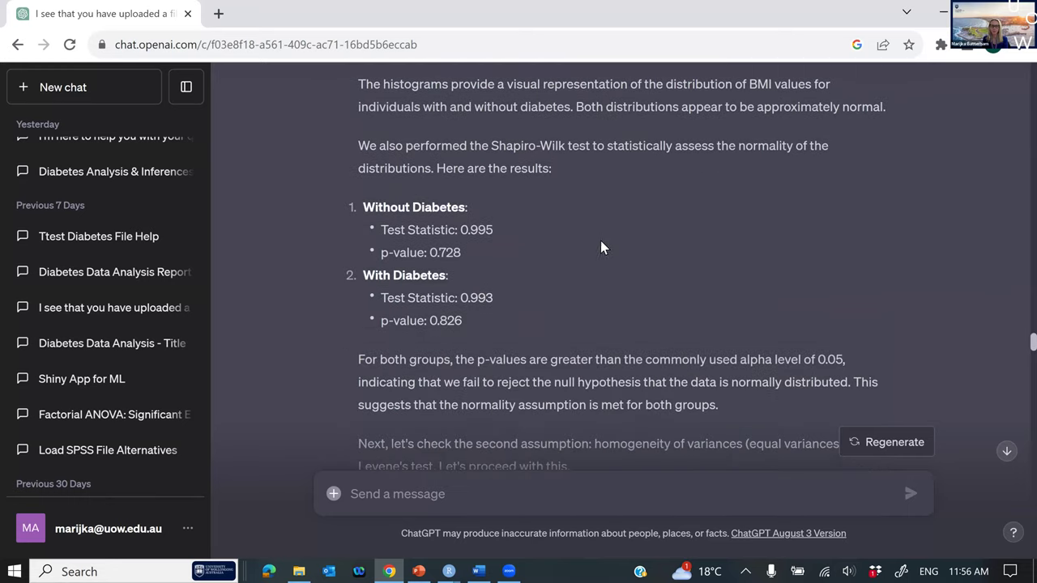
{"action": "scroll", "coordinate": [556, 268], "scroll_direction": "down", "scroll_amount": 1}
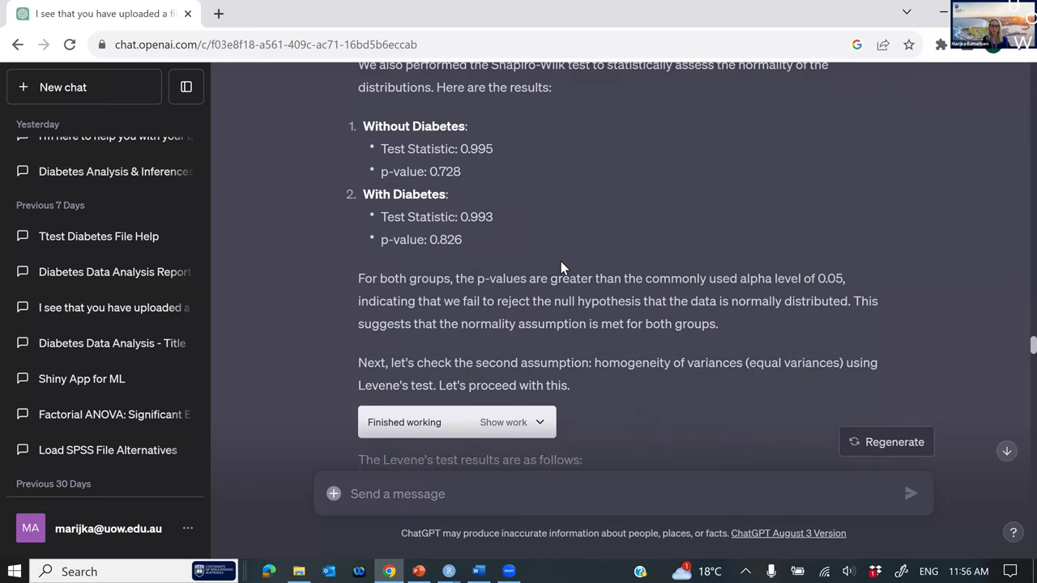
{"action": "scroll", "coordinate": [559, 260], "scroll_direction": "down", "scroll_amount": 1}
{"action": "scroll", "coordinate": [626, 256], "scroll_direction": "down", "scroll_amount": 2}
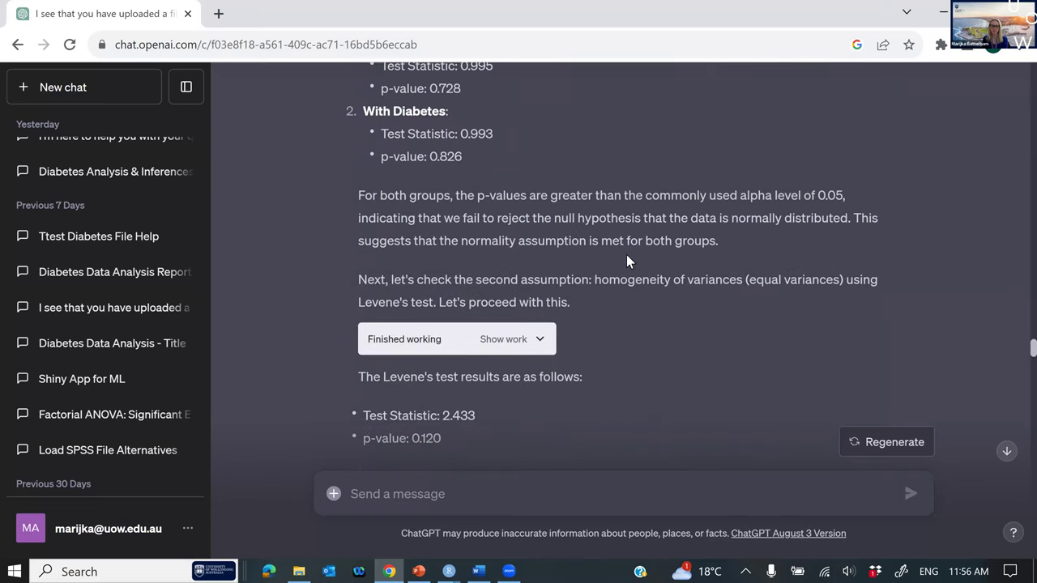
{"action": "scroll", "coordinate": [626, 256], "scroll_direction": "down", "scroll_amount": 3}
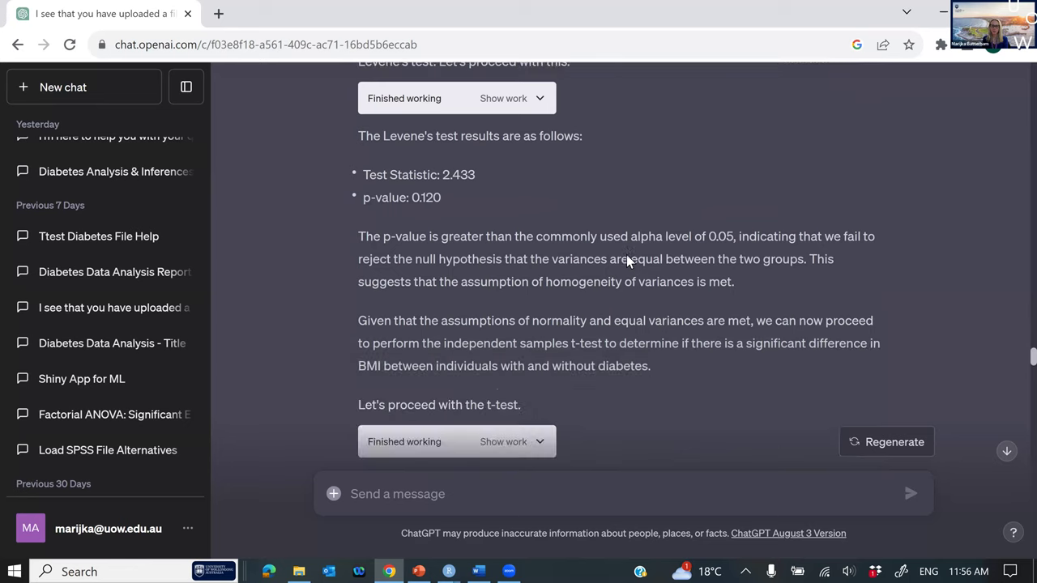
{"action": "scroll", "coordinate": [626, 260], "scroll_direction": "down", "scroll_amount": 1}
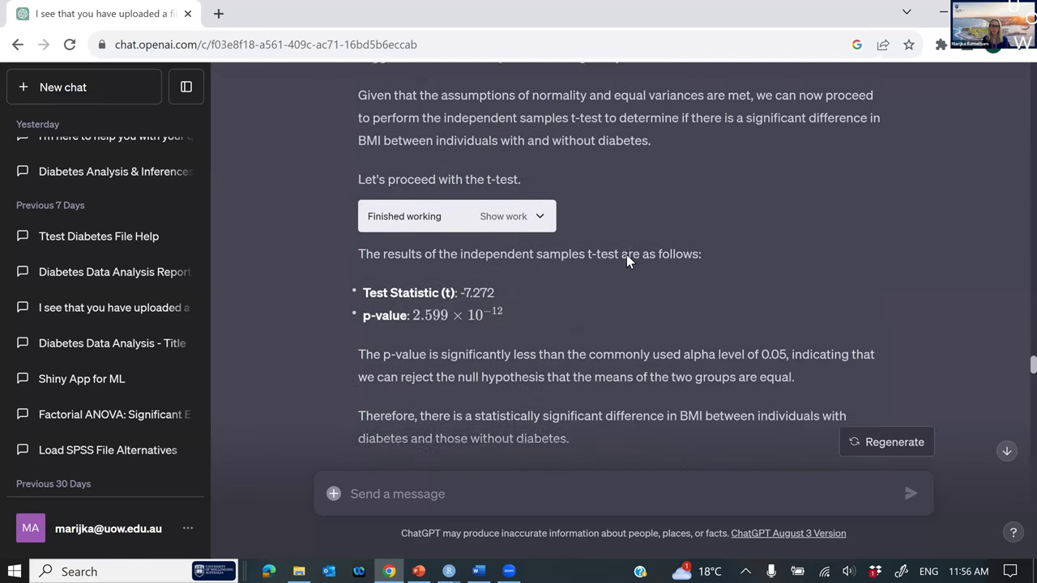
{"action": "scroll", "coordinate": [626, 261], "scroll_direction": "down", "scroll_amount": 1}
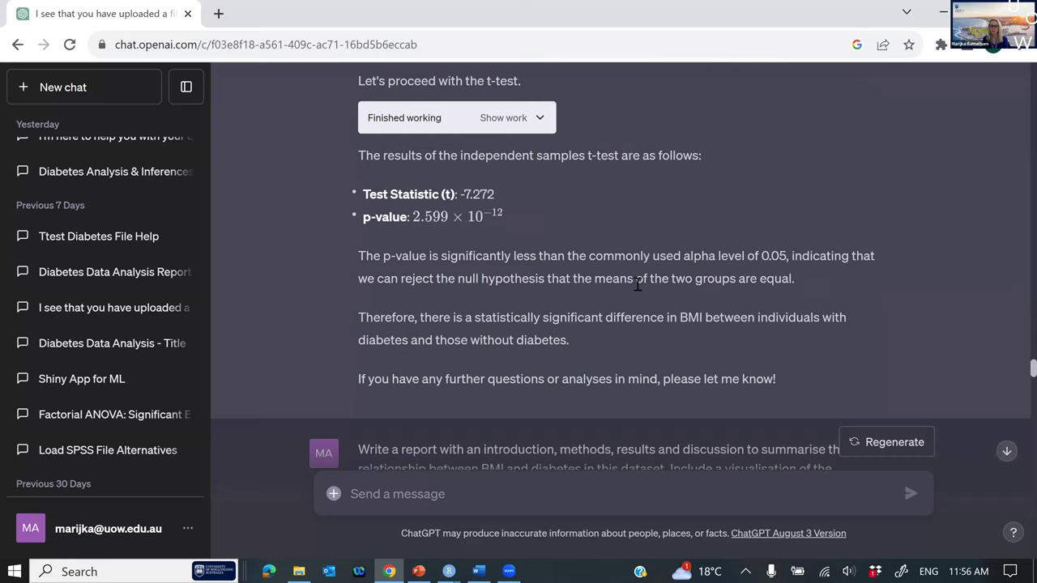
Read the report request and the Introduction, Methods and Results sections of the BMI and diabetes report.
{"action": "scroll", "coordinate": [637, 283], "scroll_direction": "down", "scroll_amount": 1}
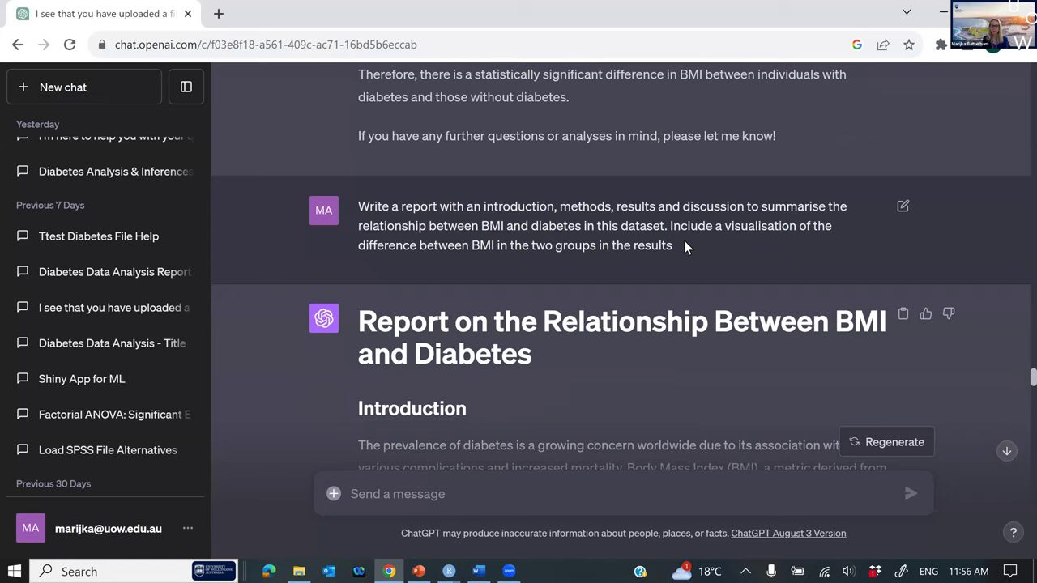
{"action": "scroll", "coordinate": [683, 237], "scroll_direction": "down", "scroll_amount": 1}
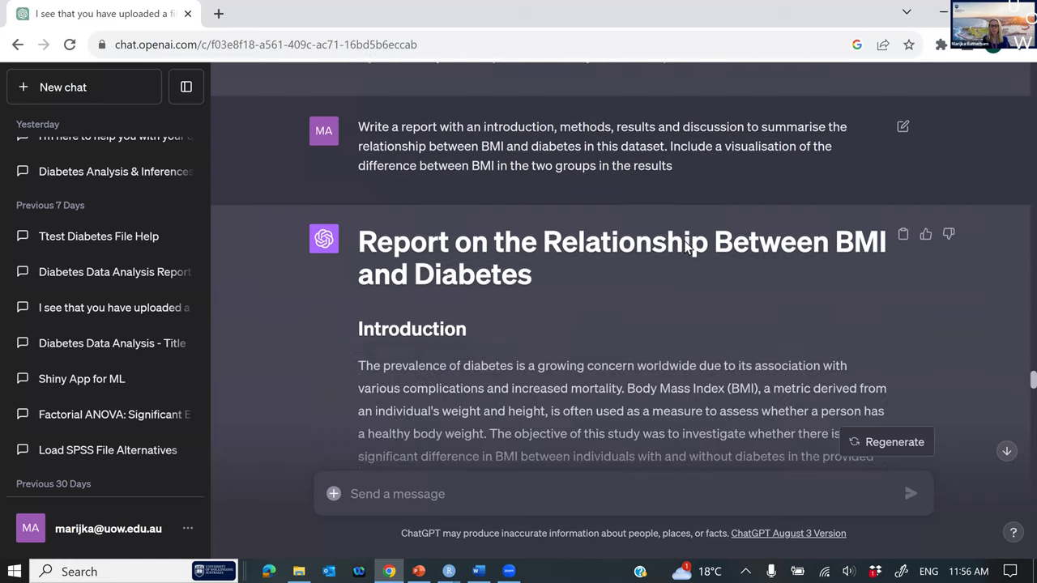
{"action": "scroll", "coordinate": [685, 241], "scroll_direction": "down", "scroll_amount": 1}
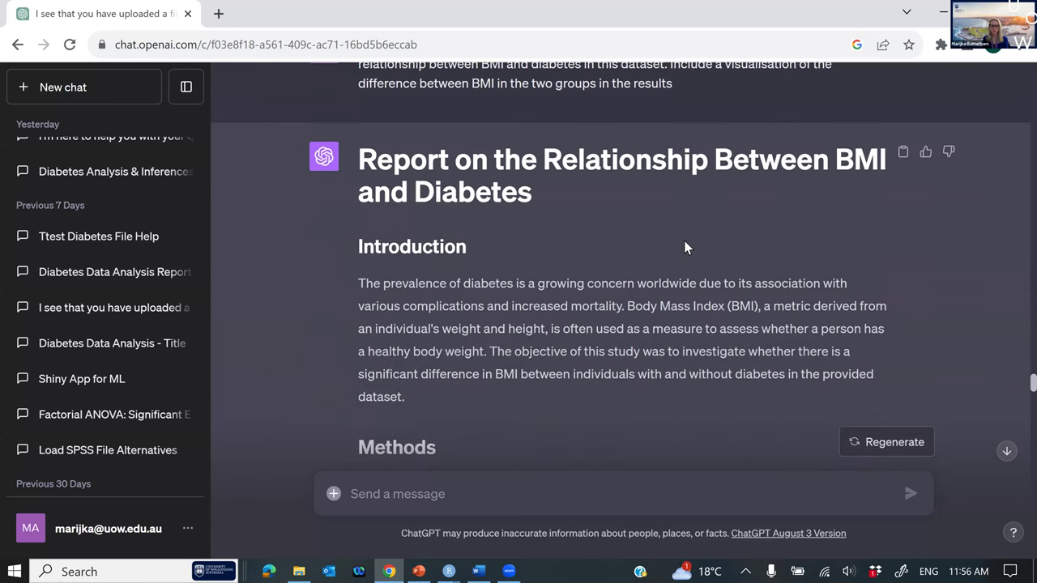
{"action": "scroll", "coordinate": [684, 247], "scroll_direction": "down", "scroll_amount": 1}
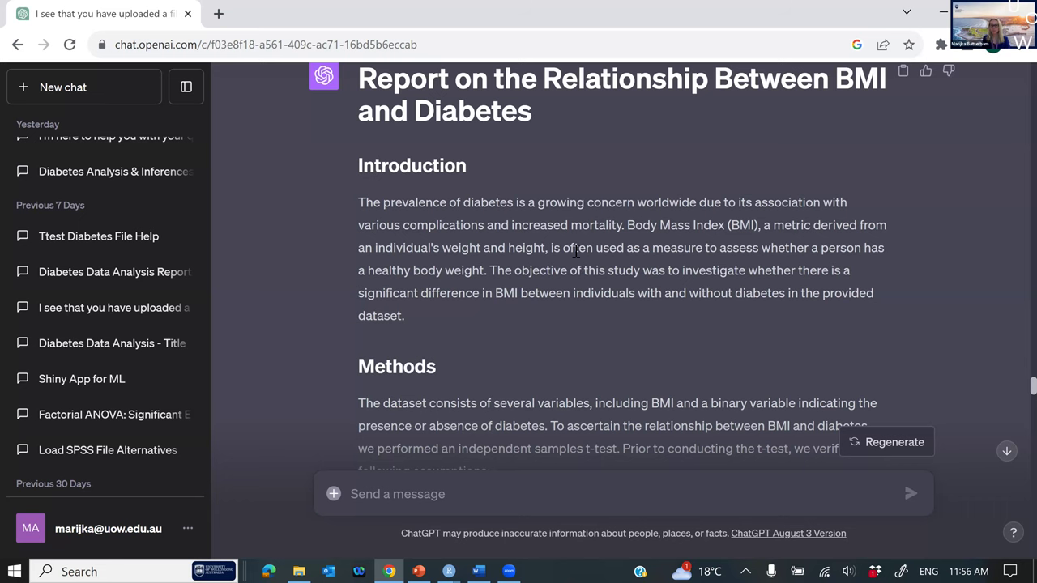
{"action": "scroll", "coordinate": [575, 261], "scroll_direction": "down", "scroll_amount": 1}
{"action": "scroll", "coordinate": [573, 265], "scroll_direction": "down", "scroll_amount": 3}
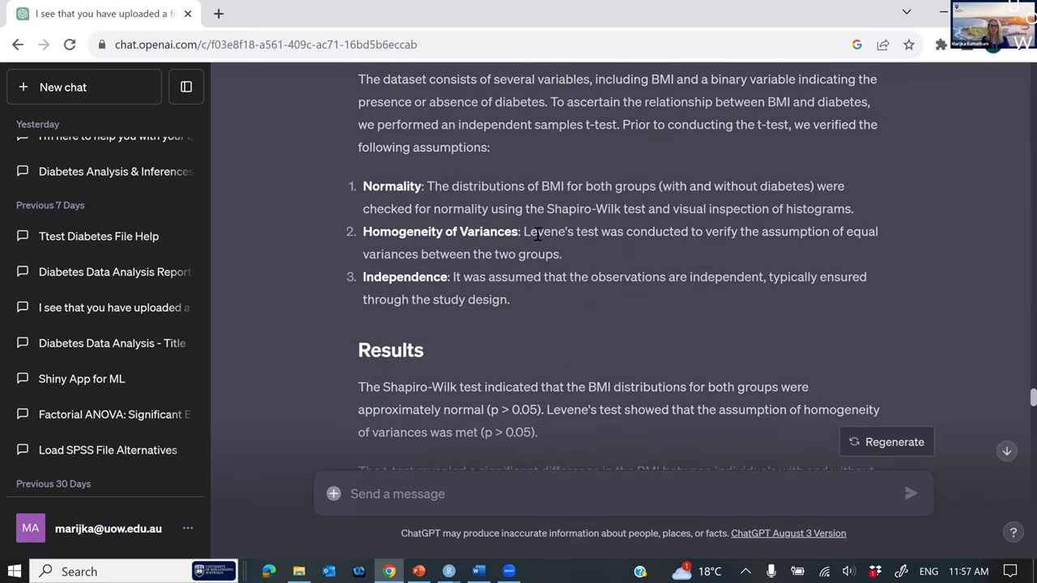
{"action": "scroll", "coordinate": [578, 268], "scroll_direction": "down", "scroll_amount": 3}
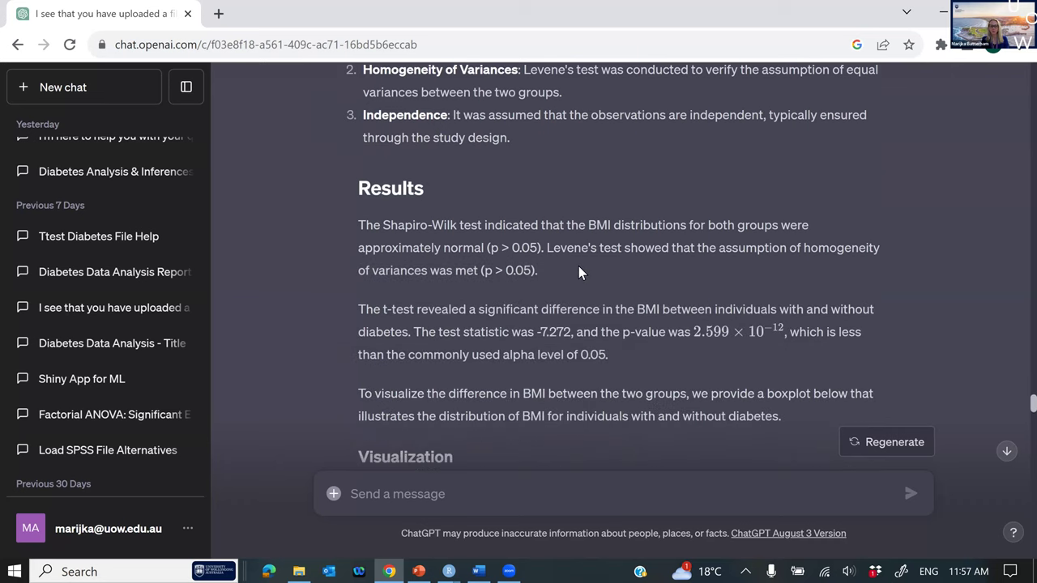
Examine the report's BMI boxplot and read its Discussion, Limitations and Future Directions, and Conclusion sections.
{"action": "scroll", "coordinate": [579, 266], "scroll_direction": "down", "scroll_amount": 5}
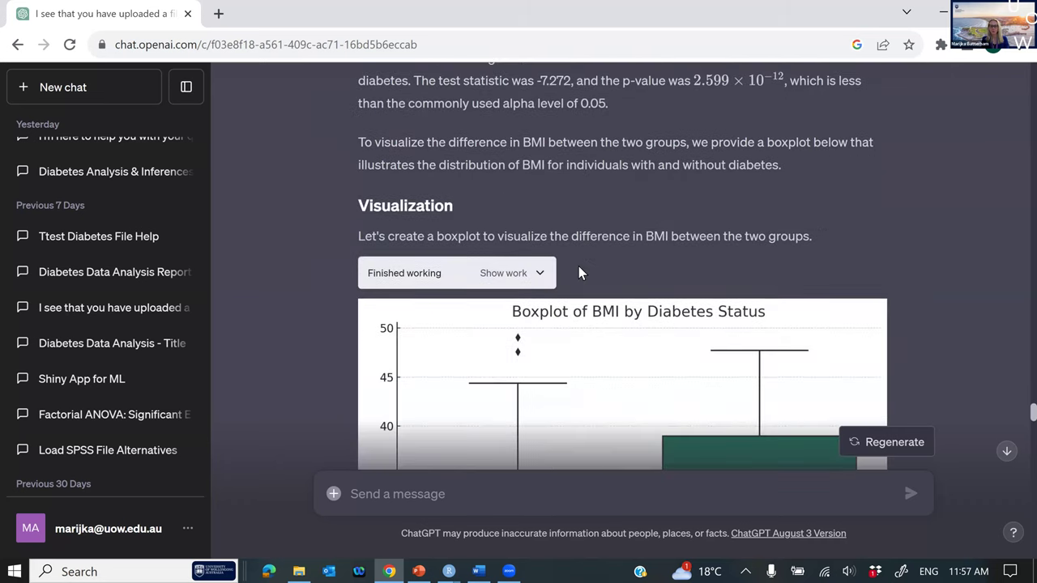
{"action": "scroll", "coordinate": [580, 271], "scroll_direction": "down", "scroll_amount": 4}
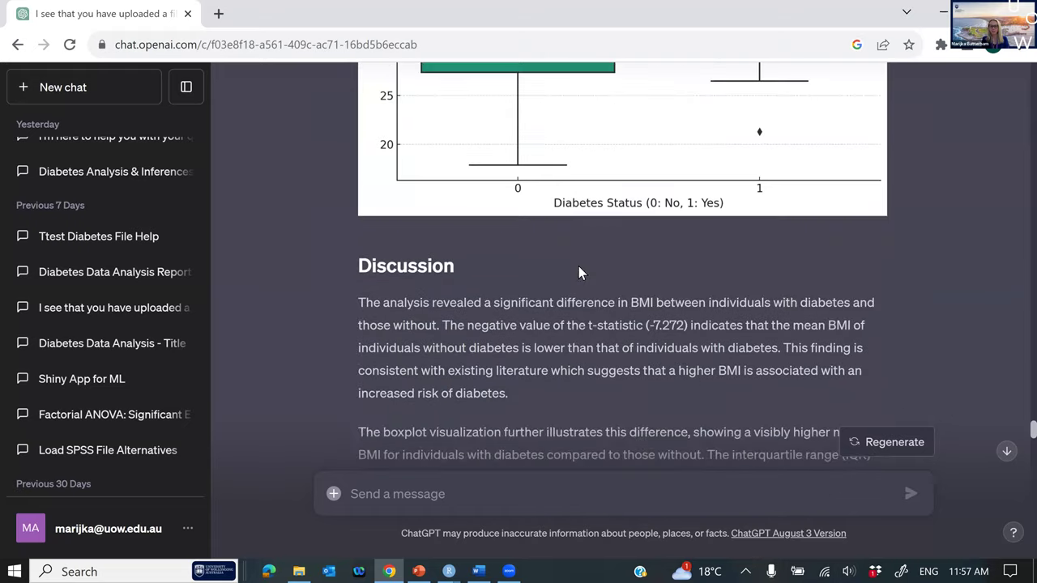
{"action": "scroll", "coordinate": [579, 268], "scroll_direction": "down", "scroll_amount": 1}
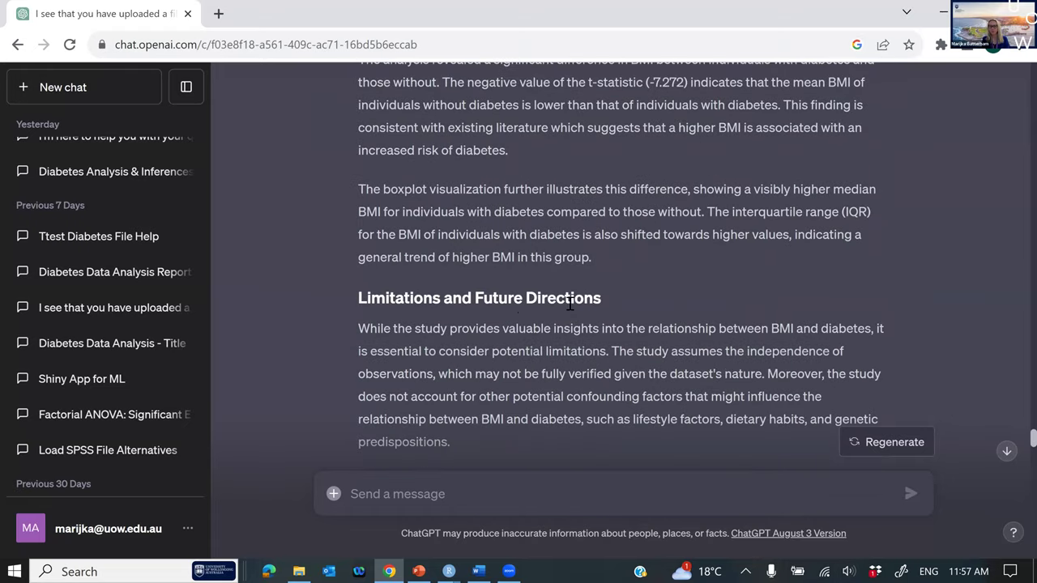
{"action": "scroll", "coordinate": [569, 303], "scroll_direction": "down", "scroll_amount": 1}
{"action": "scroll", "coordinate": [568, 307], "scroll_direction": "down", "scroll_amount": 2}
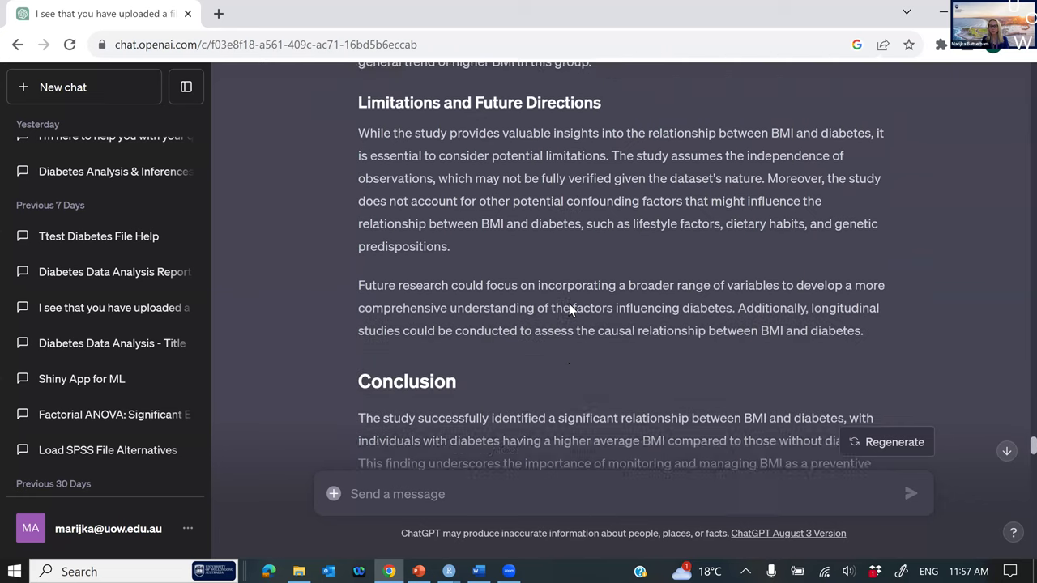
{"action": "scroll", "coordinate": [568, 307], "scroll_direction": "down", "scroll_amount": 3}
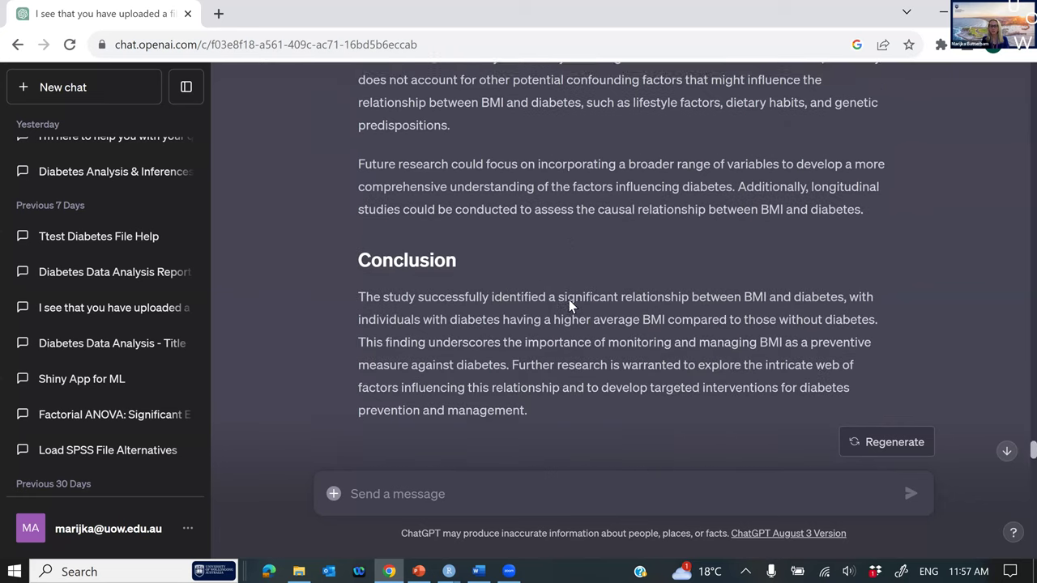
{"action": "scroll", "coordinate": [568, 301], "scroll_direction": "down", "scroll_amount": 1}
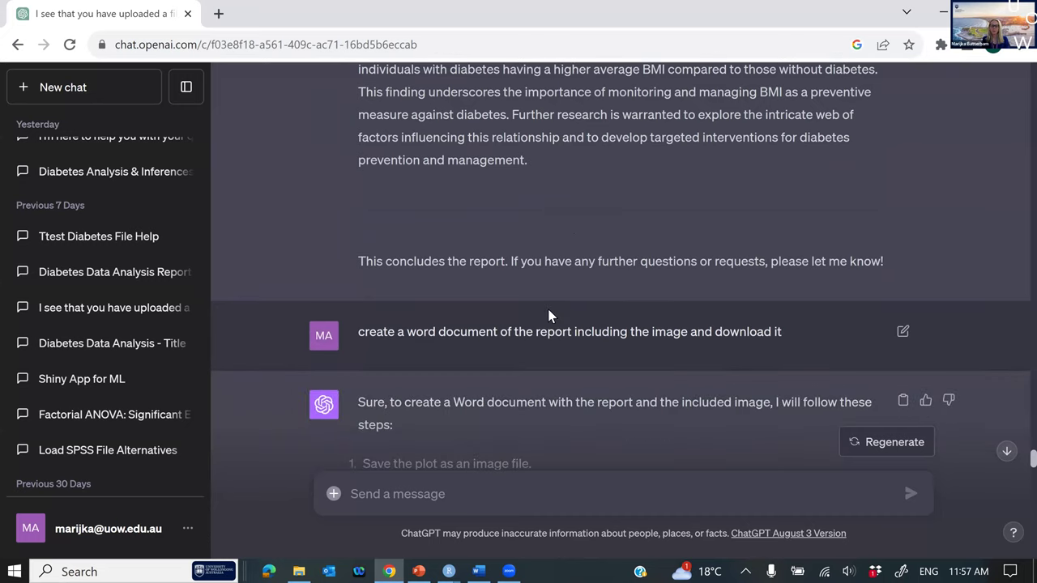
Review the requests and responses for exporting the report as a Word document and as an R Markdown document, including their download links.
{"action": "scroll", "coordinate": [548, 315], "scroll_direction": "up", "scroll_amount": 2}
{"action": "scroll", "coordinate": [622, 339], "scroll_direction": "down", "scroll_amount": 2}
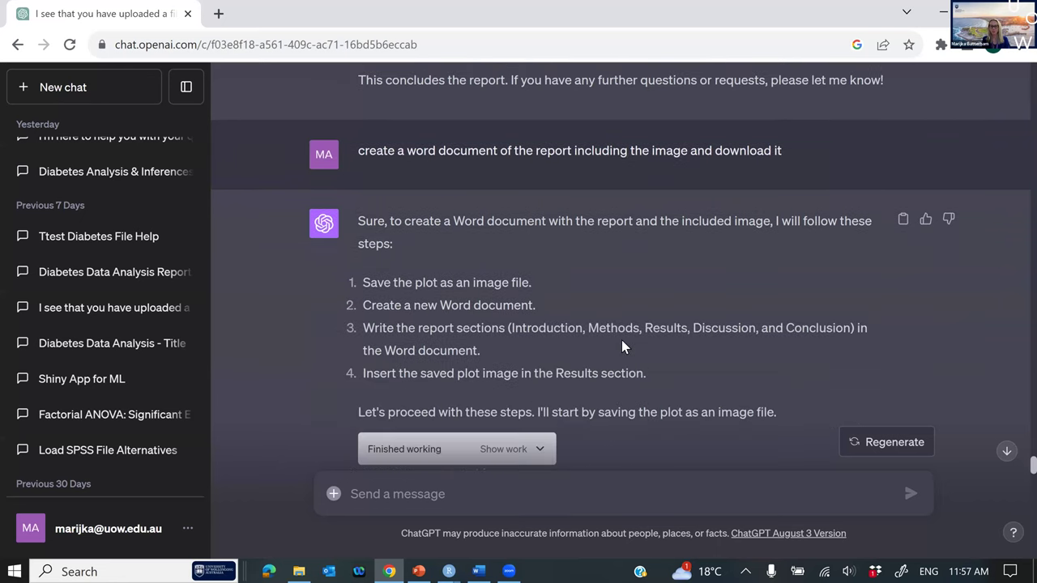
{"action": "scroll", "coordinate": [621, 340], "scroll_direction": "down", "scroll_amount": 5}
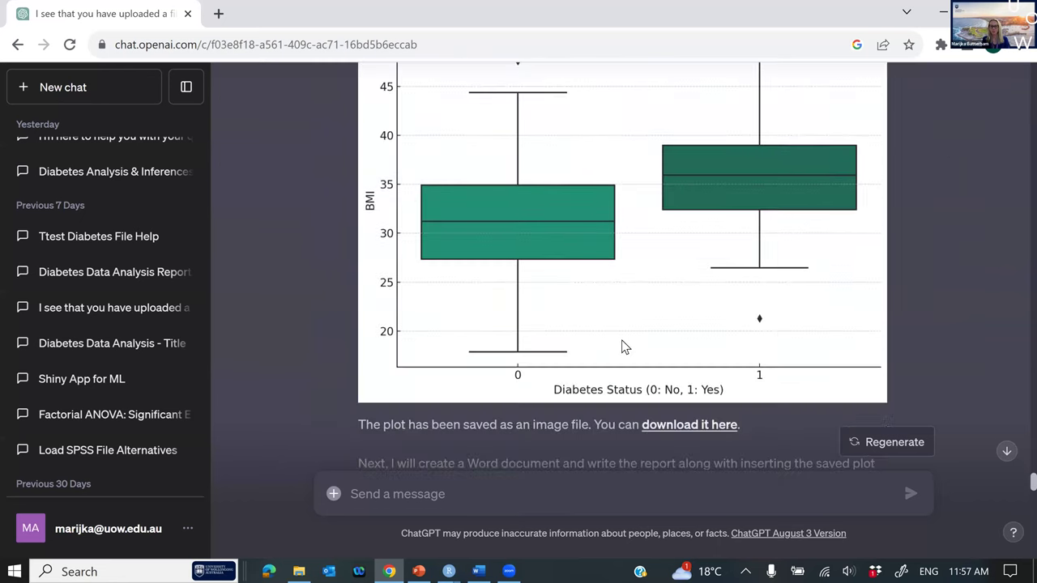
{"action": "scroll", "coordinate": [622, 340], "scroll_direction": "down", "scroll_amount": 1}
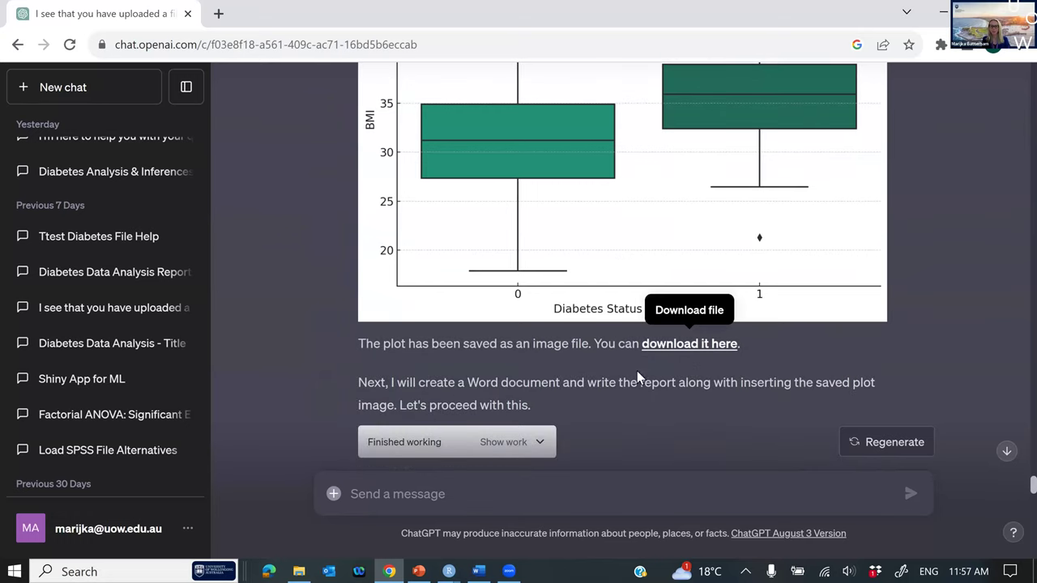
{"action": "scroll", "coordinate": [601, 374], "scroll_direction": "down", "scroll_amount": 2}
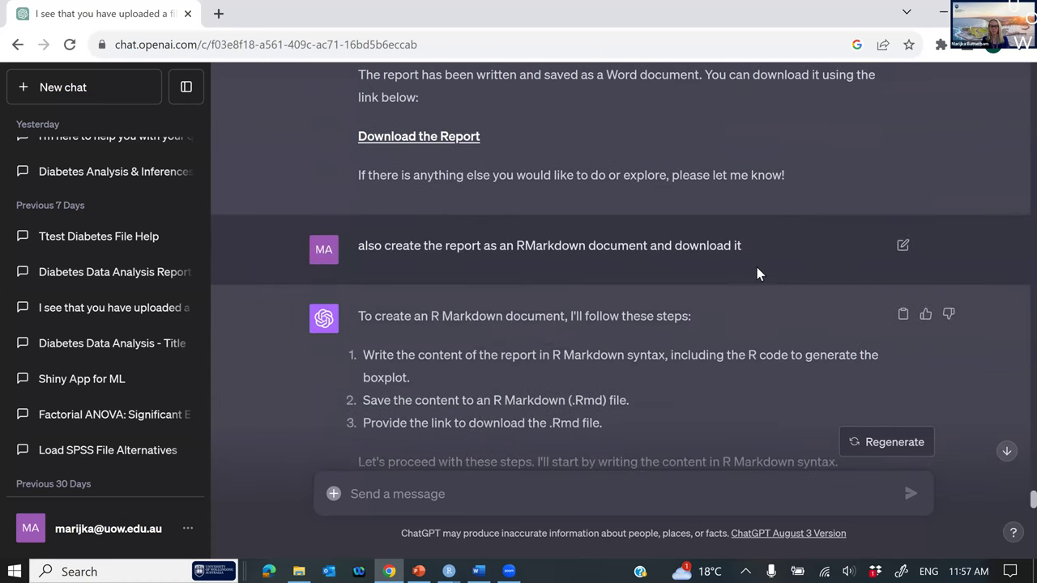
{"action": "scroll", "coordinate": [662, 264], "scroll_direction": "down", "scroll_amount": 5}
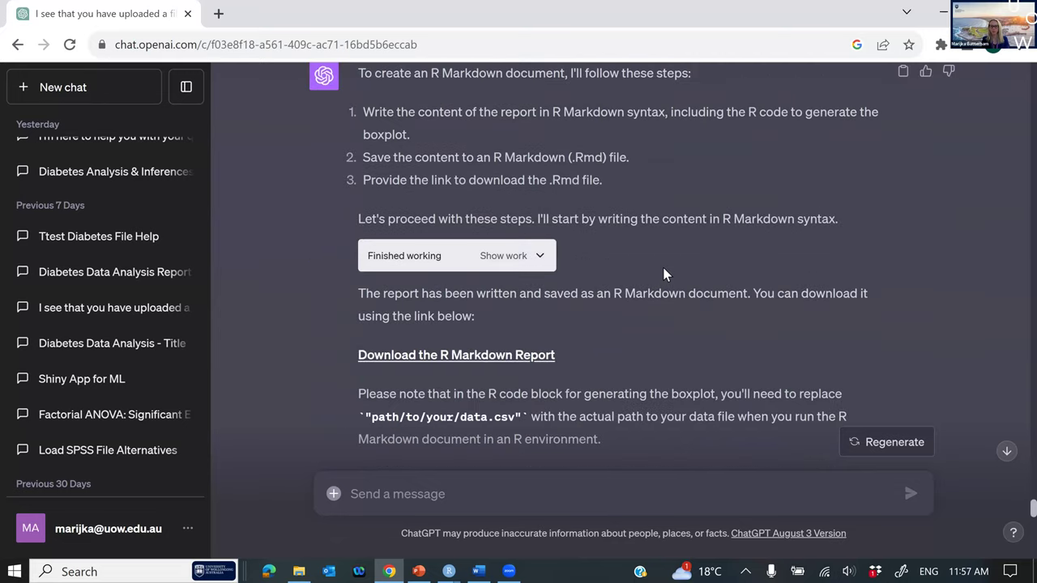
Review the rest of the R Markdown reply and the requests to output all chat code in a file and download it.
{"action": "scroll", "coordinate": [662, 270], "scroll_direction": "down", "scroll_amount": 2}
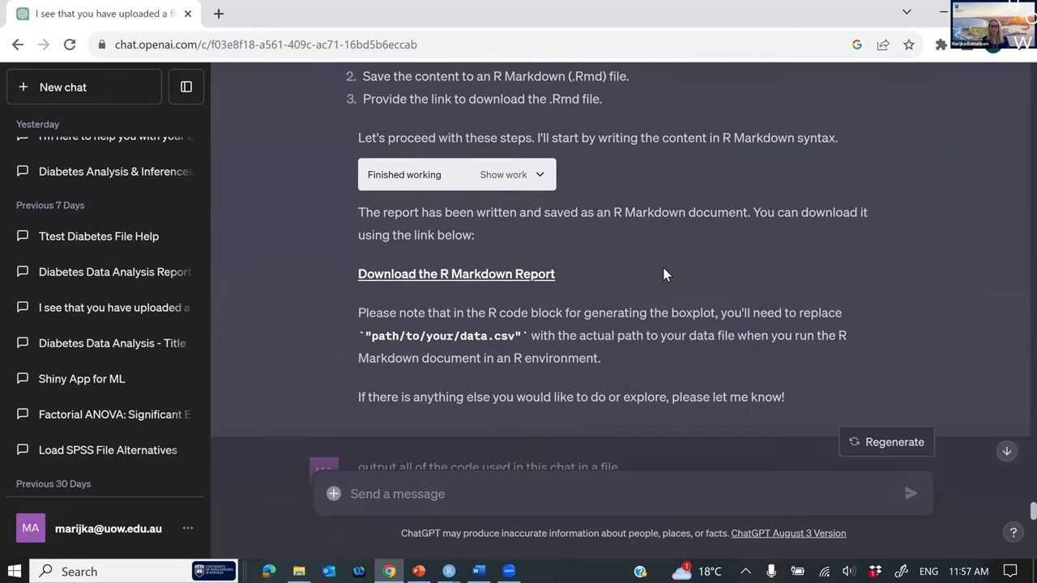
{"action": "scroll", "coordinate": [662, 267], "scroll_direction": "down", "scroll_amount": 2}
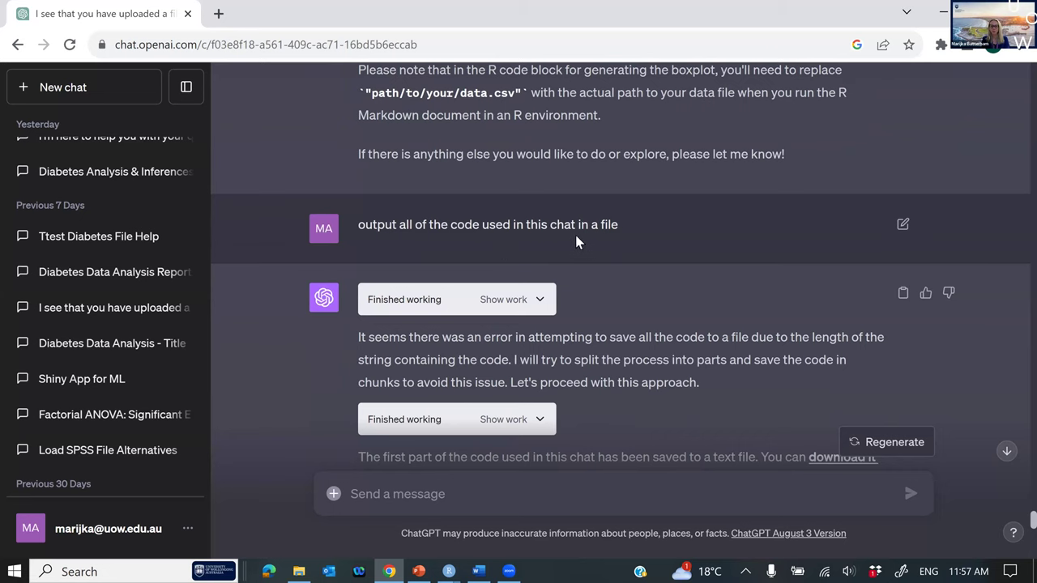
{"action": "scroll", "coordinate": [546, 231], "scroll_direction": "down", "scroll_amount": 1}
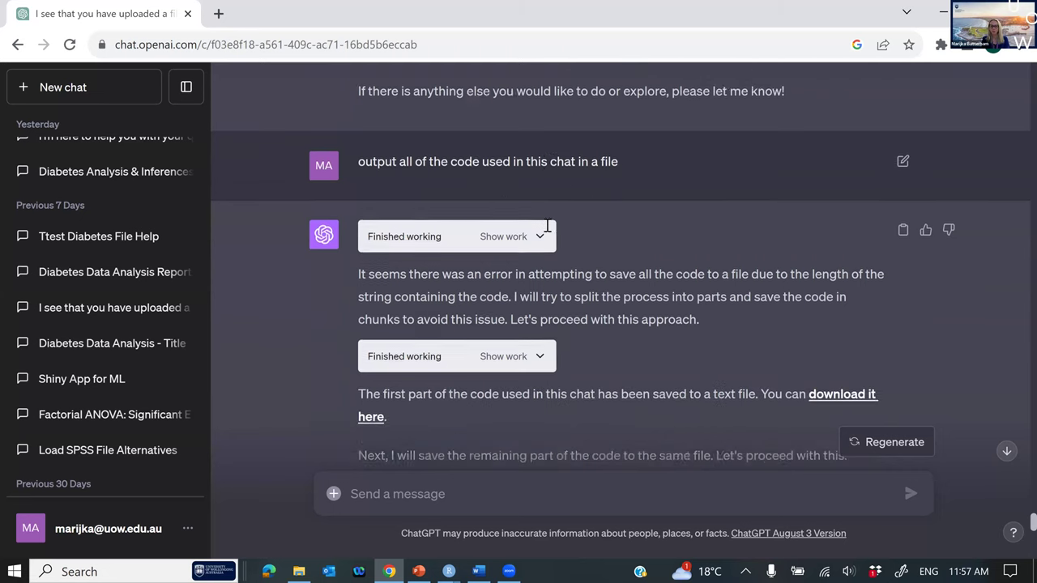
{"action": "scroll", "coordinate": [545, 230], "scroll_direction": "down", "scroll_amount": 1}
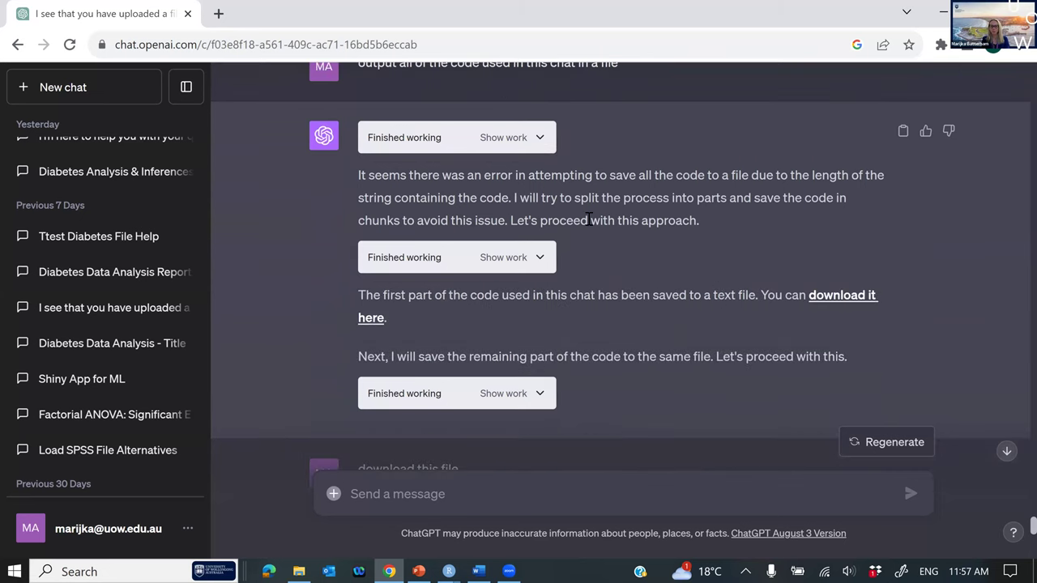
{"action": "scroll", "coordinate": [588, 221], "scroll_direction": "down", "scroll_amount": 1}
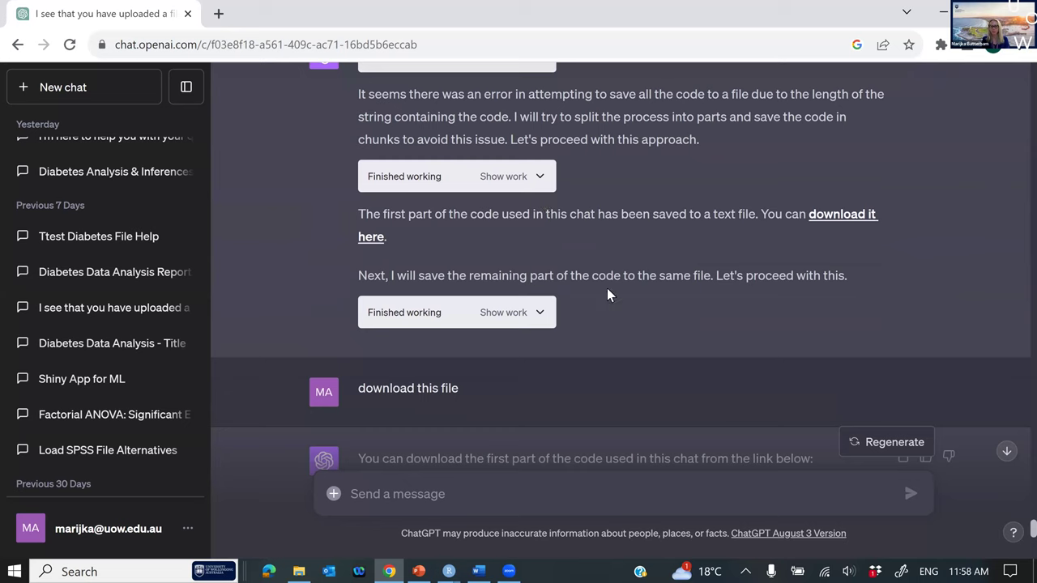
{"action": "scroll", "coordinate": [550, 320], "scroll_direction": "down", "scroll_amount": 2}
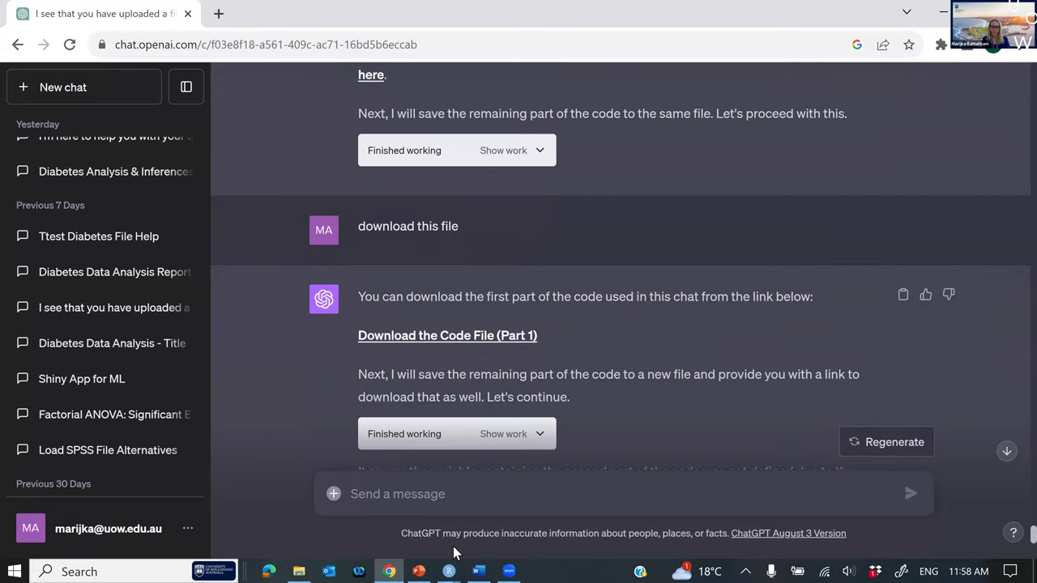
Switch to Word and read through bmi_diabetes_report1210.docx from the Introduction and Methods to the boxplot, Discussion and Conclusion.
{"action": "left_click", "coordinate": [479, 564]}
{"action": "scroll", "coordinate": [506, 371], "scroll_direction": "up", "scroll_amount": 5}
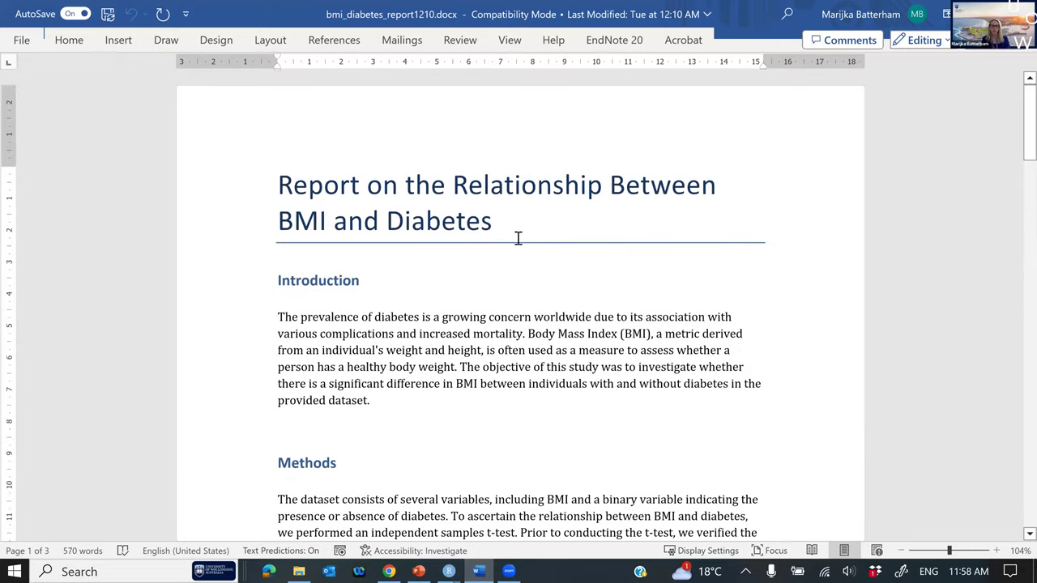
{"action": "scroll", "coordinate": [518, 237], "scroll_direction": "down", "scroll_amount": 4}
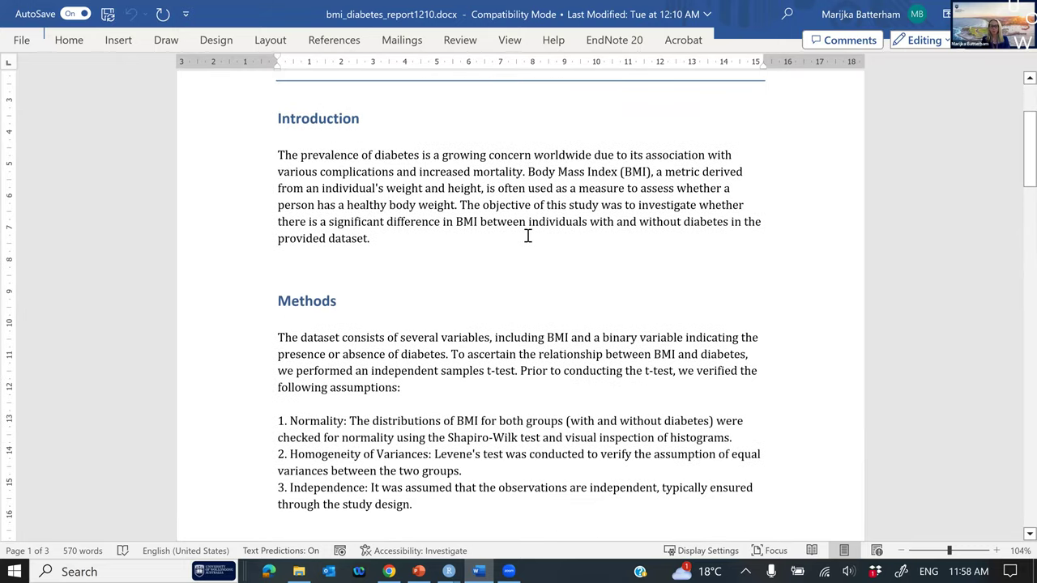
{"action": "scroll", "coordinate": [527, 235], "scroll_direction": "down", "scroll_amount": 10}
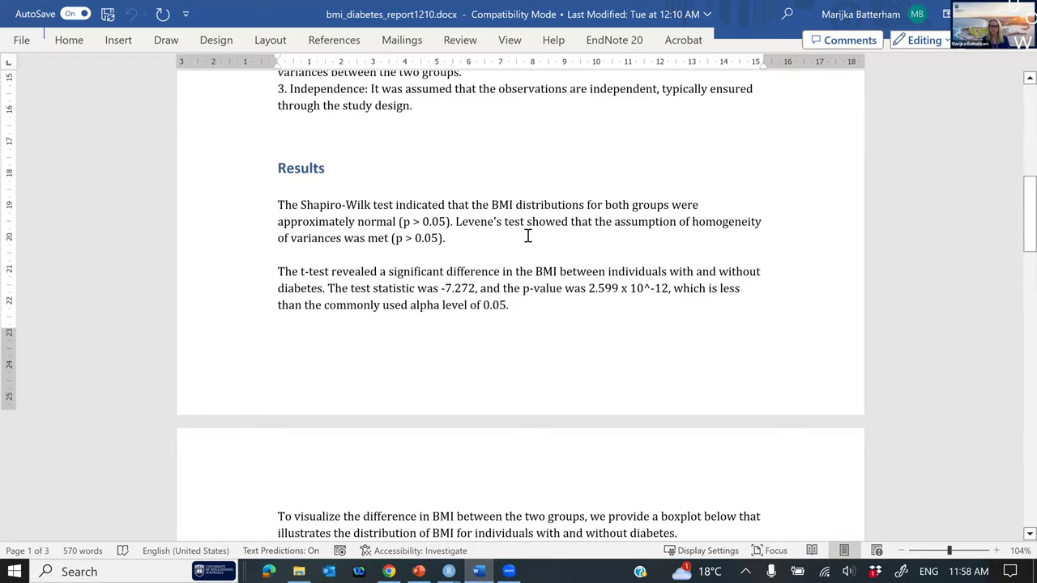
{"action": "scroll", "coordinate": [527, 236], "scroll_direction": "down", "scroll_amount": 15}
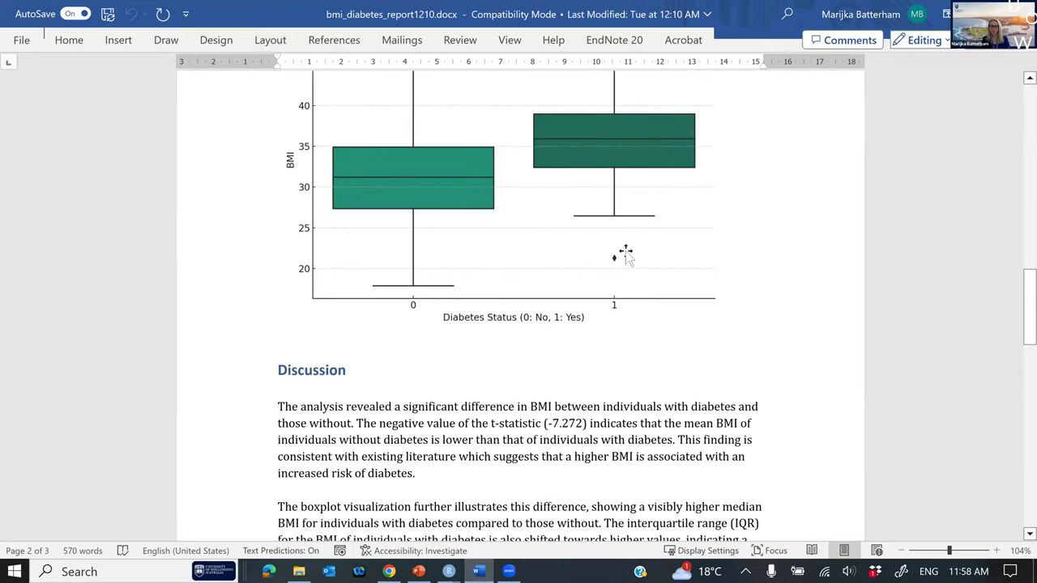
{"action": "scroll", "coordinate": [625, 254], "scroll_direction": "down", "scroll_amount": 14}
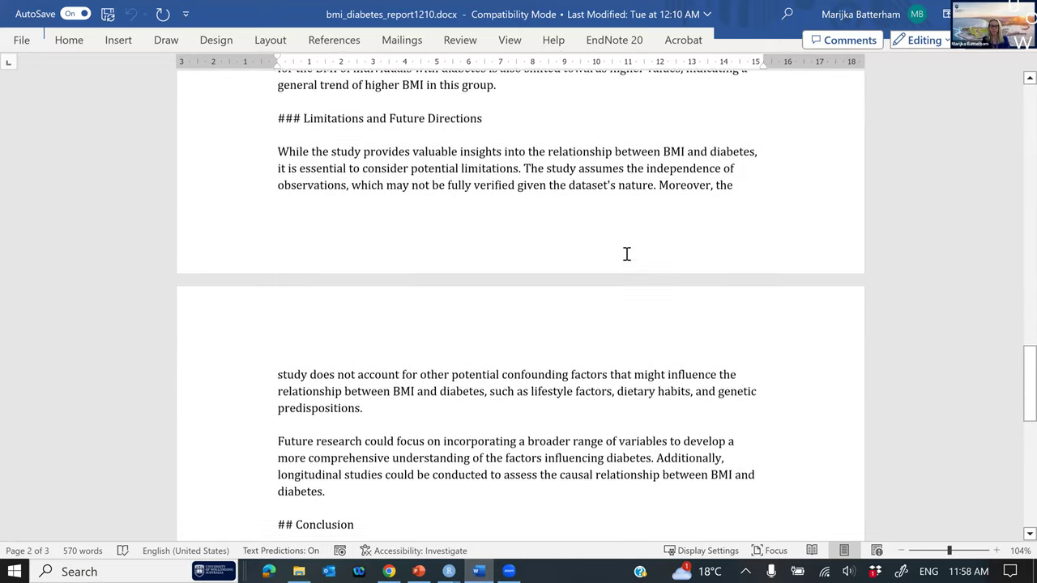
{"action": "scroll", "coordinate": [361, 187], "scroll_direction": "up", "scroll_amount": 1}
{"action": "scroll", "coordinate": [405, 402], "scroll_direction": "down", "scroll_amount": 4}
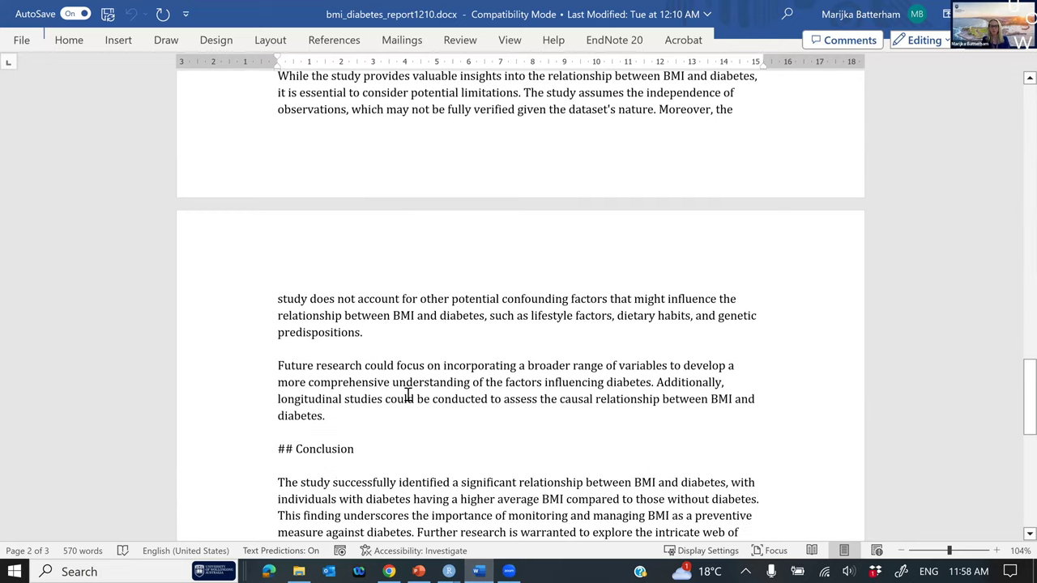
{"action": "scroll", "coordinate": [394, 386], "scroll_direction": "down", "scroll_amount": 11}
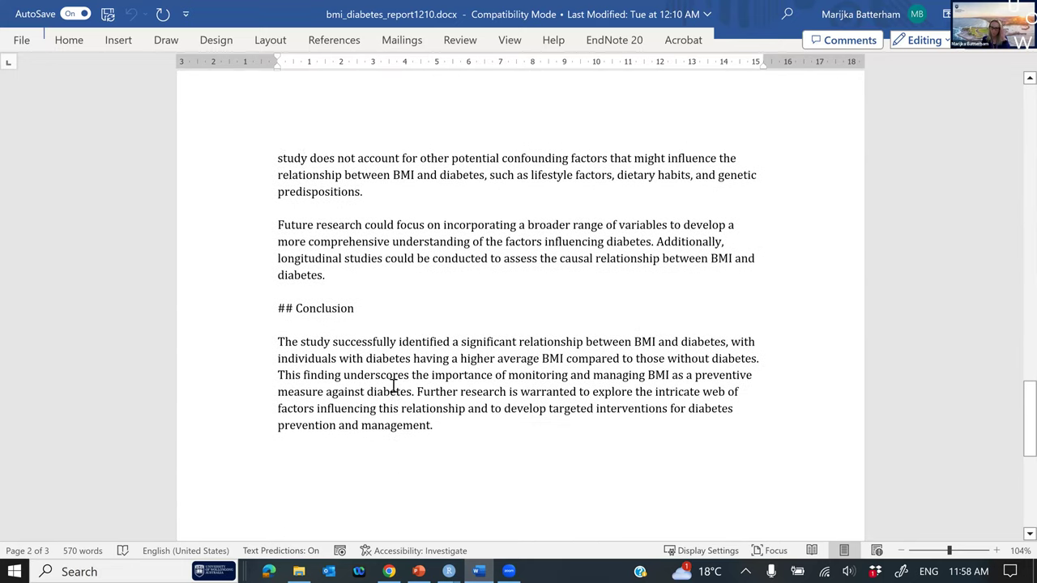
{"action": "scroll", "coordinate": [394, 386], "scroll_direction": "down", "scroll_amount": 5}
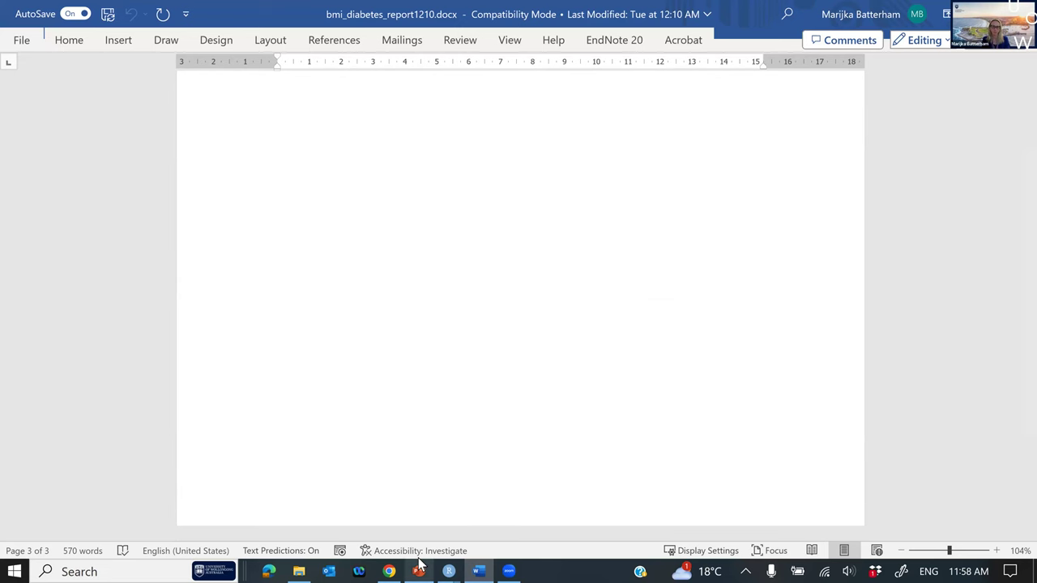
Switch to PowerPoint, present the Machine Learning and Prediction slide full screen, and end the slide show.
{"action": "left_click", "coordinate": [418, 498]}
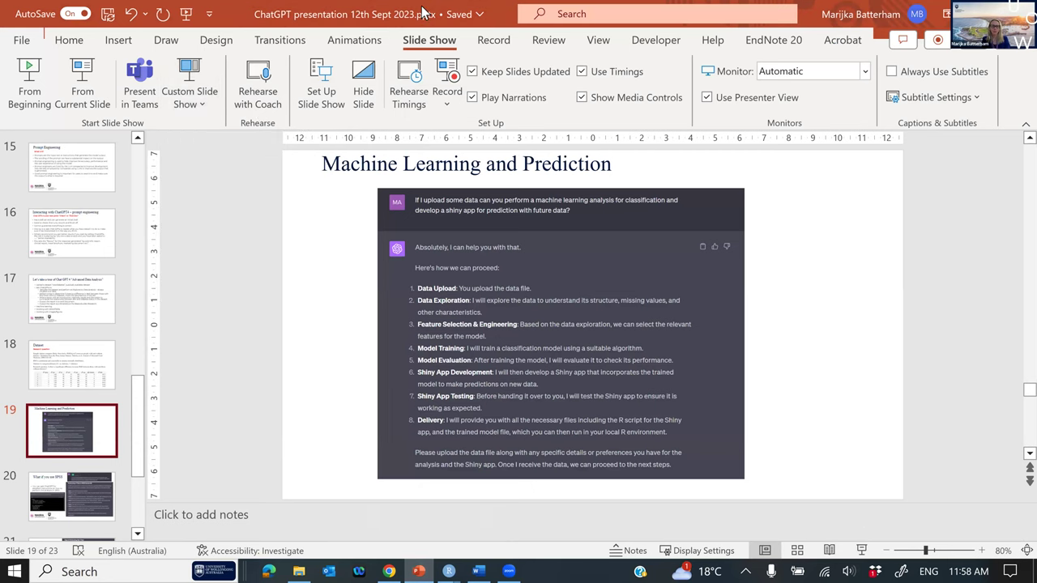
{"action": "left_click", "coordinate": [81, 93]}
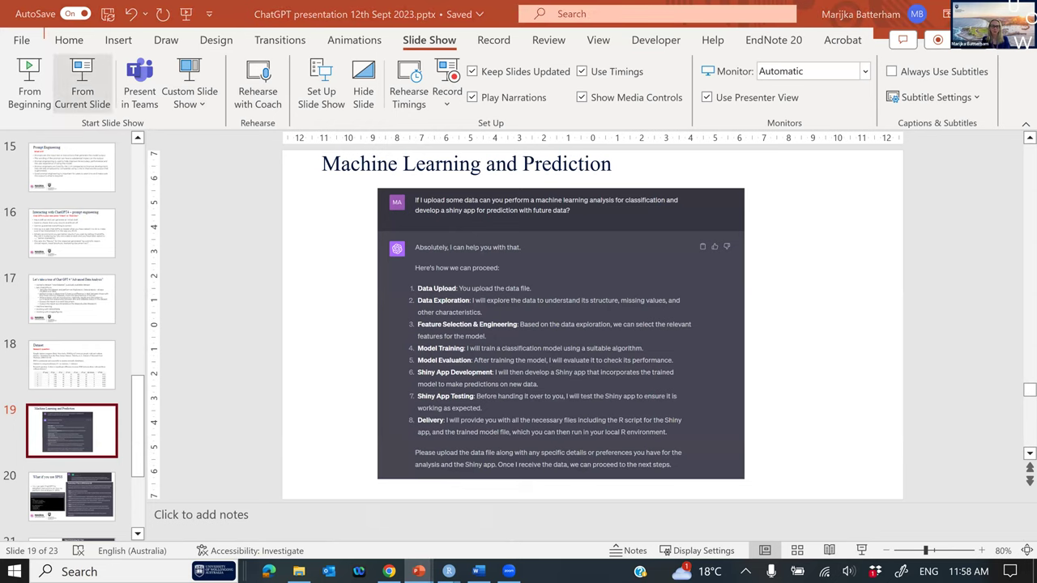
{"action": "key", "text": "Left"}
{"action": "key", "text": "Right"}
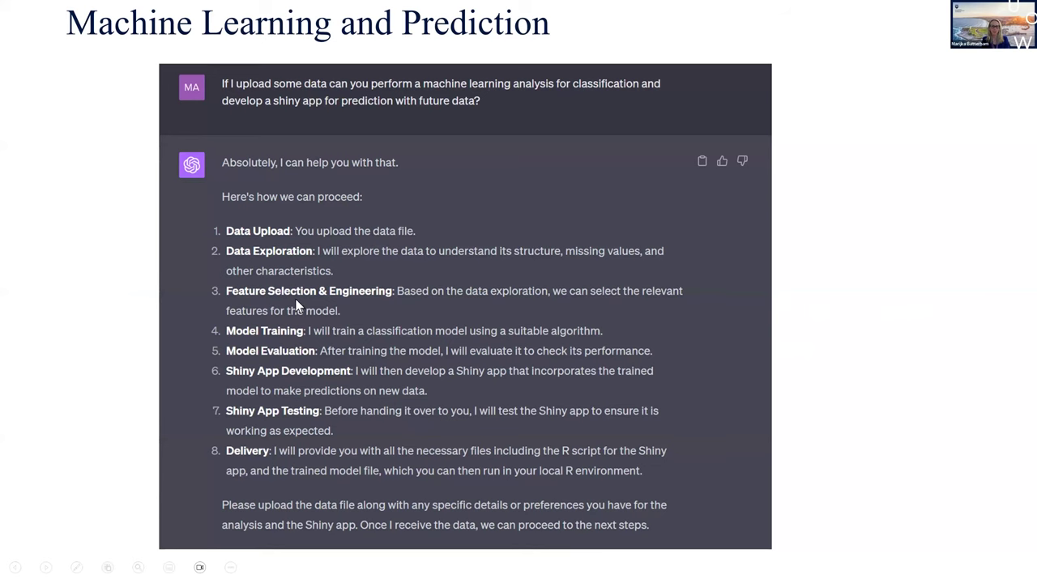
{"action": "right_click", "coordinate": [456, 492]}
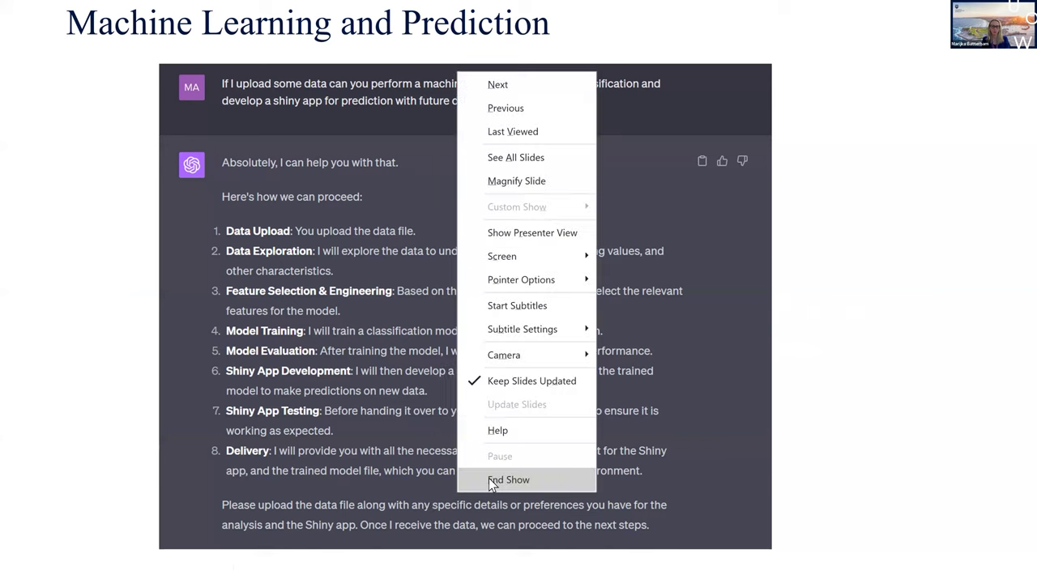
{"action": "left_click", "coordinate": [491, 480]}
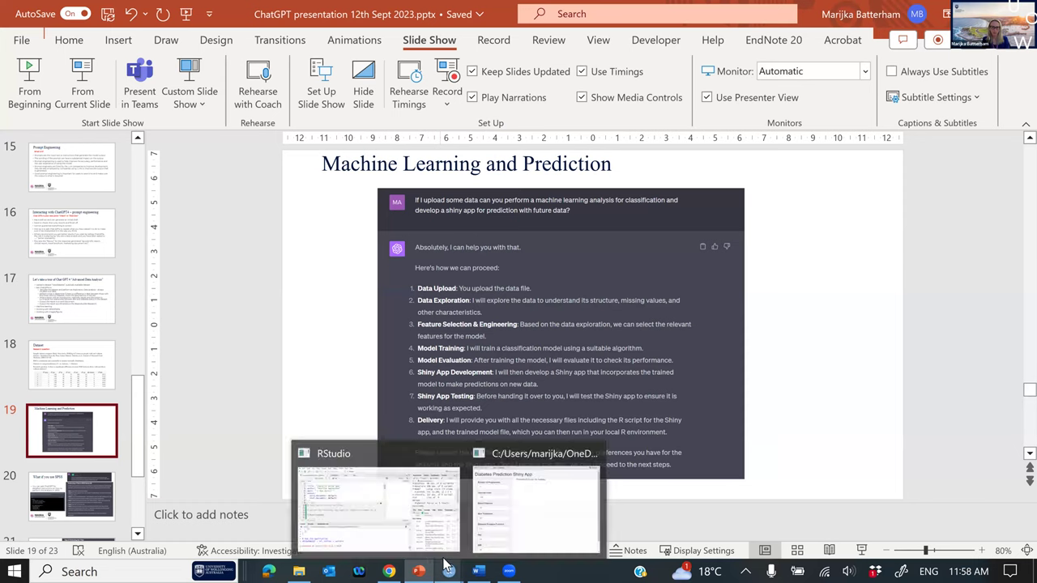
Switch back to ChatGPT in Chrome and open the "Shiny App for ML" conversation.
{"action": "left_click", "coordinate": [390, 570]}
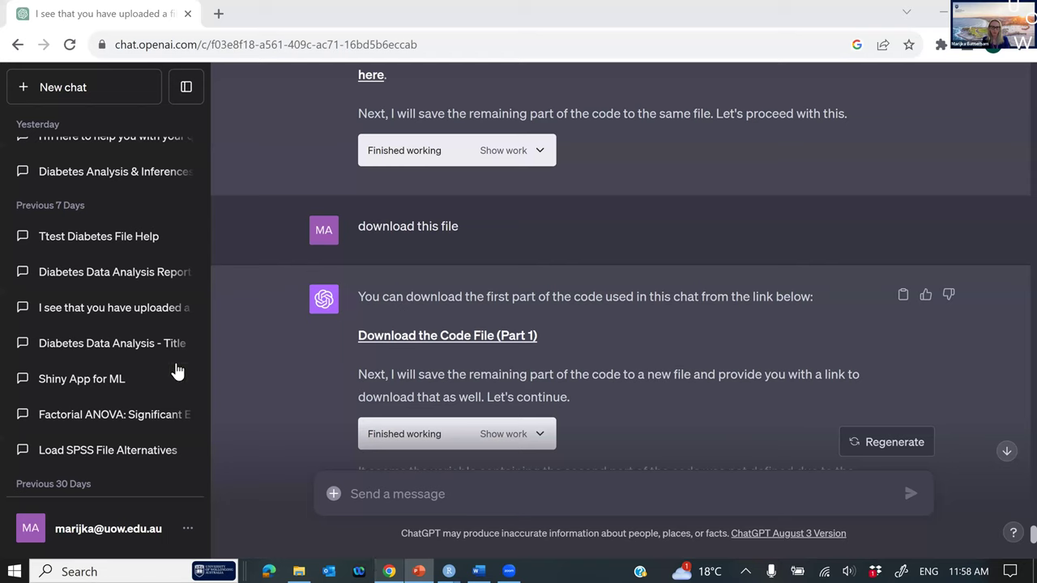
{"action": "scroll", "coordinate": [108, 296], "scroll_direction": "down", "scroll_amount": 1}
{"action": "left_click", "coordinate": [108, 297]}
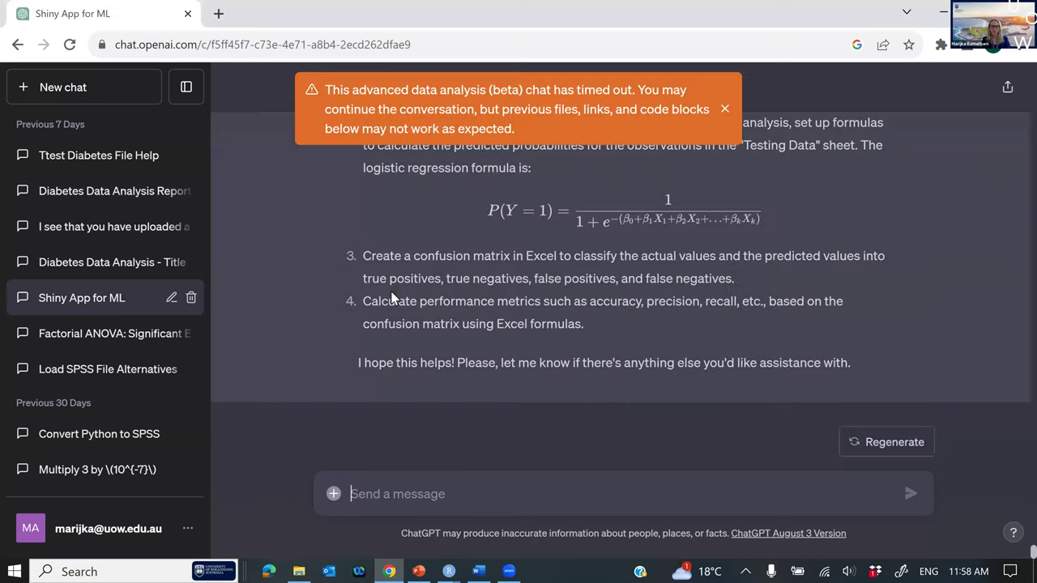
Go back through the conversation to its first request about creating a Shiny app and dismiss the time-out notice.
{"action": "scroll", "coordinate": [387, 293], "scroll_direction": "up", "scroll_amount": 10}
{"action": "scroll", "coordinate": [387, 293], "scroll_direction": "up", "scroll_amount": 15}
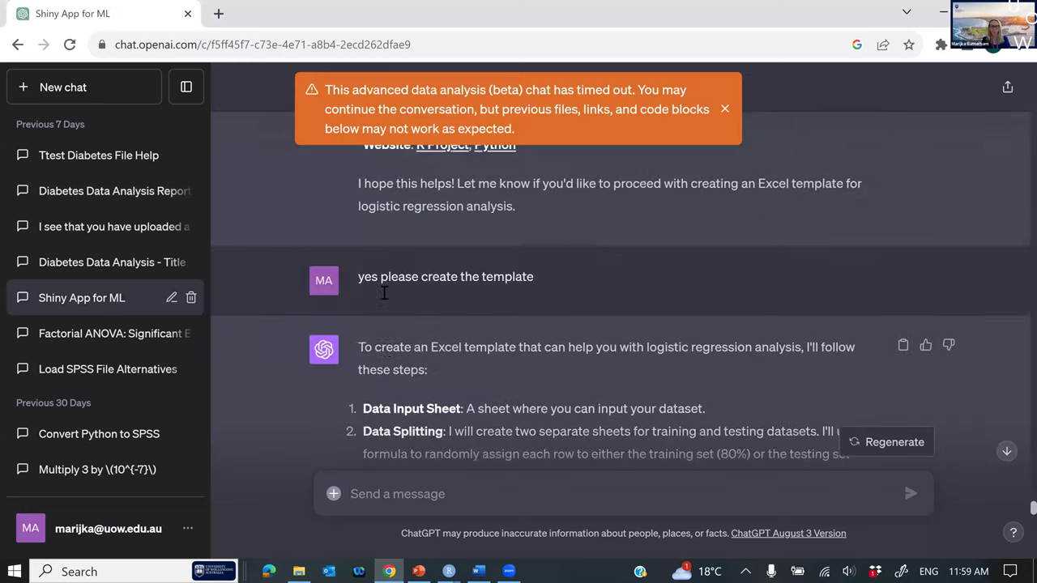
{"action": "scroll", "coordinate": [352, 299], "scroll_direction": "up", "scroll_amount": 15}
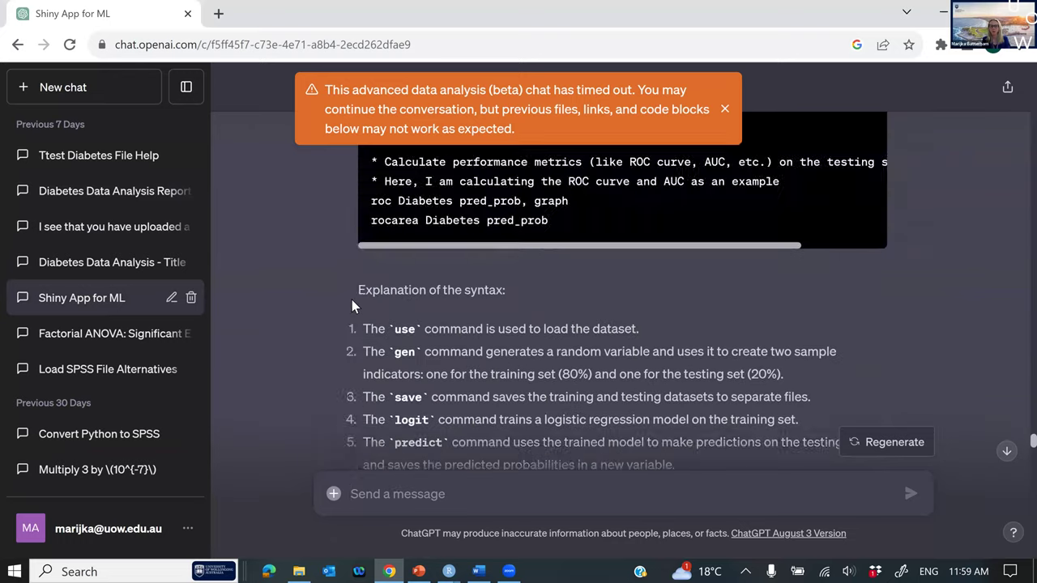
{"action": "scroll", "coordinate": [338, 301], "scroll_direction": "up", "scroll_amount": 15}
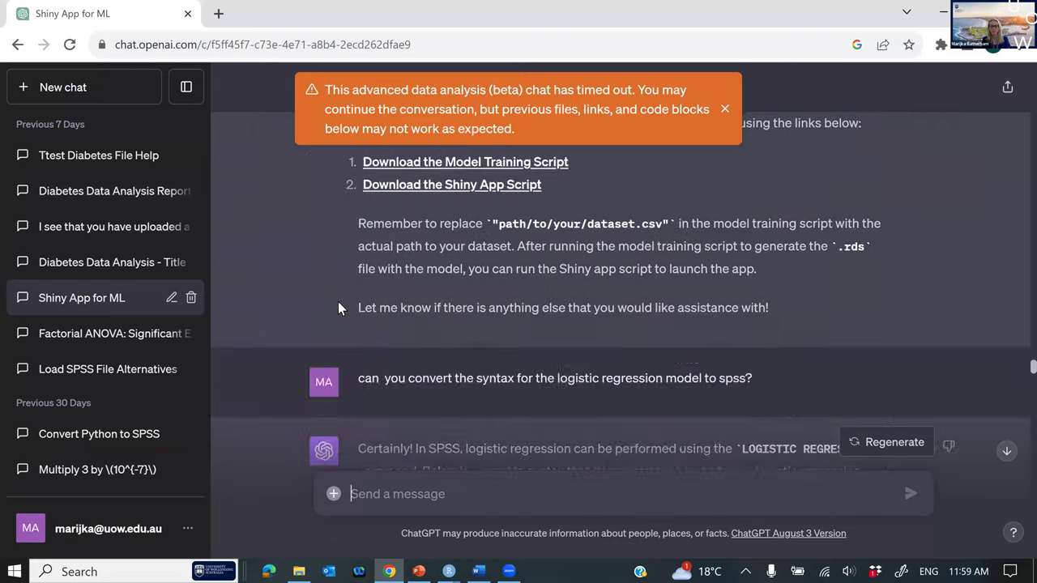
{"action": "scroll", "coordinate": [337, 302], "scroll_direction": "up", "scroll_amount": 15}
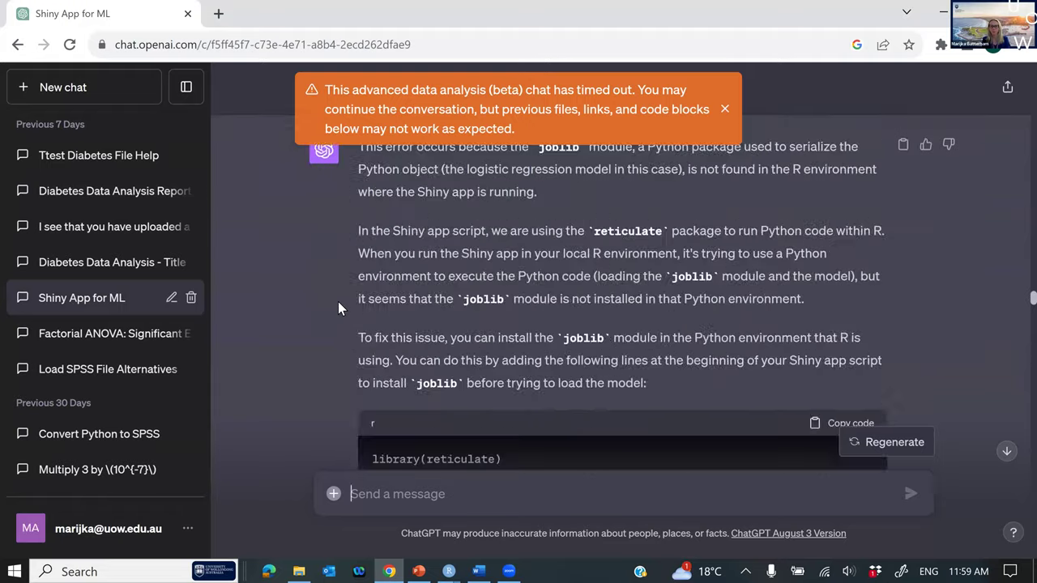
{"action": "scroll", "coordinate": [337, 301], "scroll_direction": "up", "scroll_amount": 15}
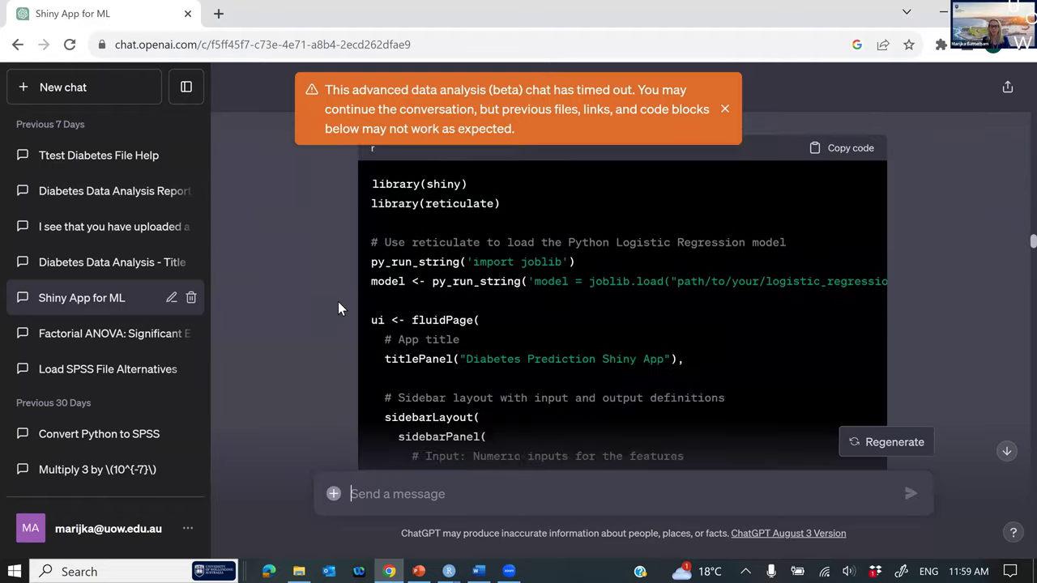
{"action": "scroll", "coordinate": [326, 306], "scroll_direction": "up", "scroll_amount": 15}
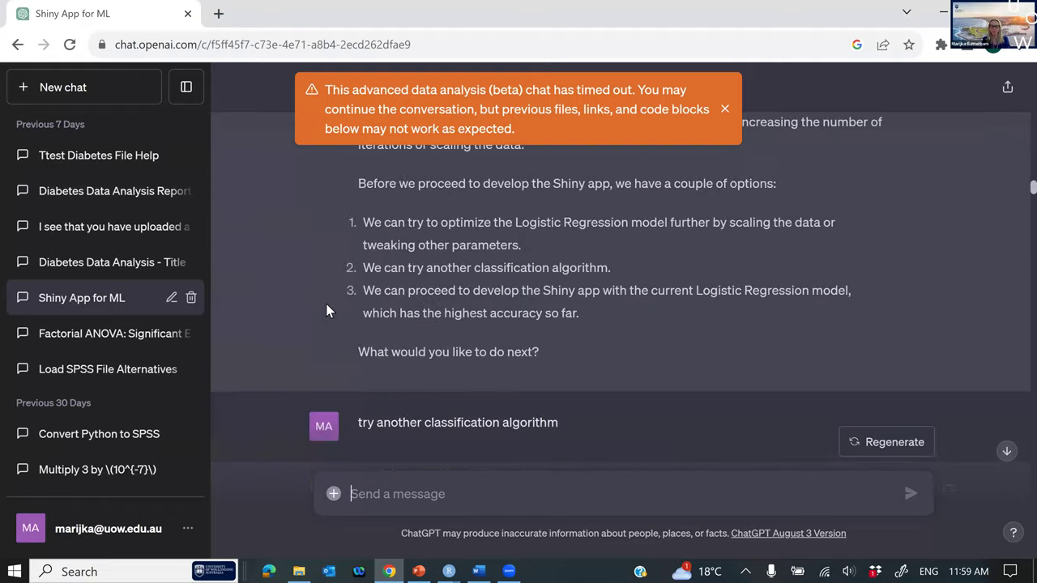
{"action": "scroll", "coordinate": [327, 310], "scroll_direction": "up", "scroll_amount": 15}
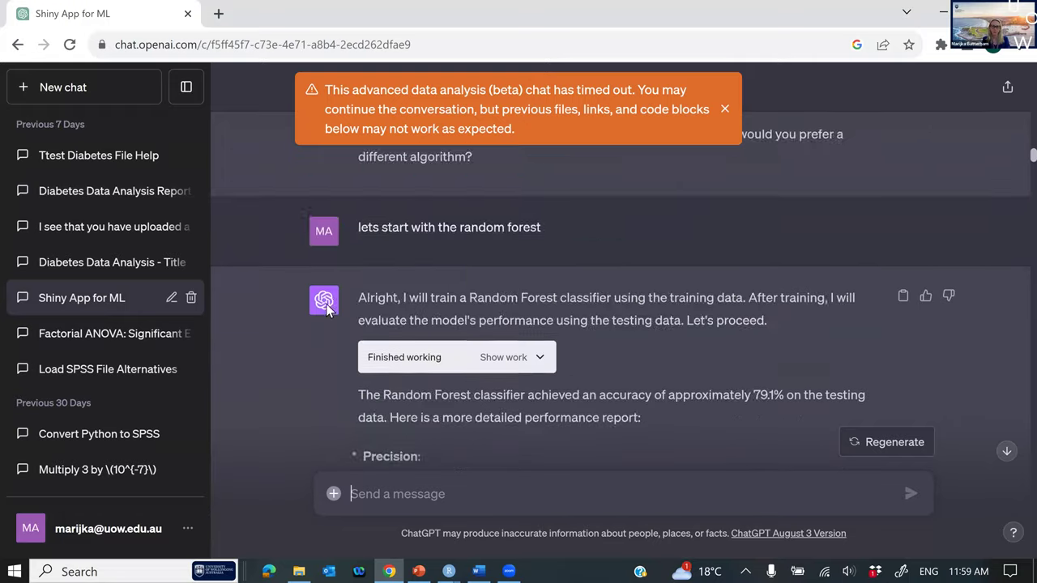
{"action": "scroll", "coordinate": [327, 310], "scroll_direction": "up", "scroll_amount": 15}
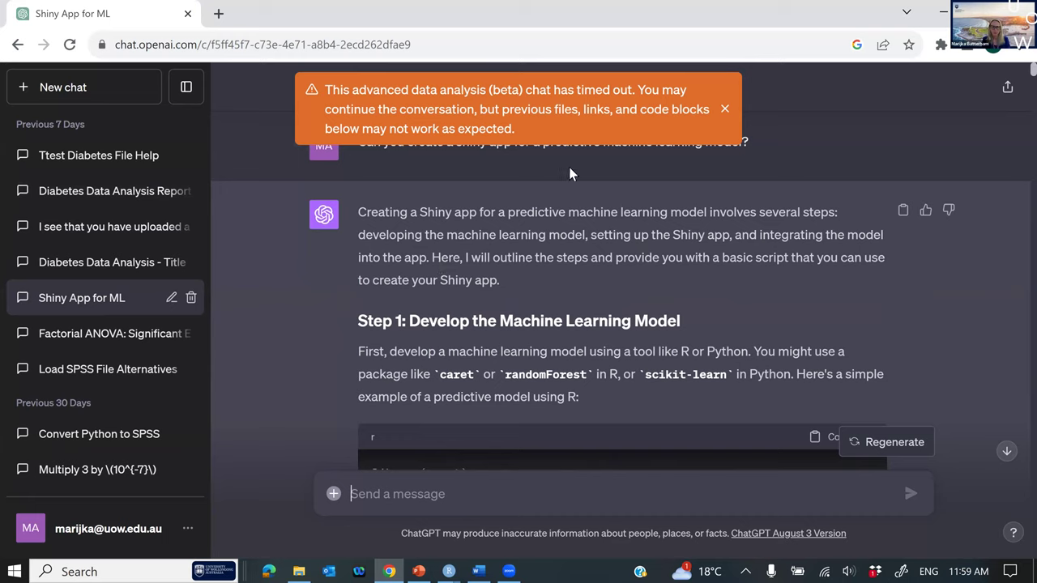
{"action": "left_click", "coordinate": [724, 109]}
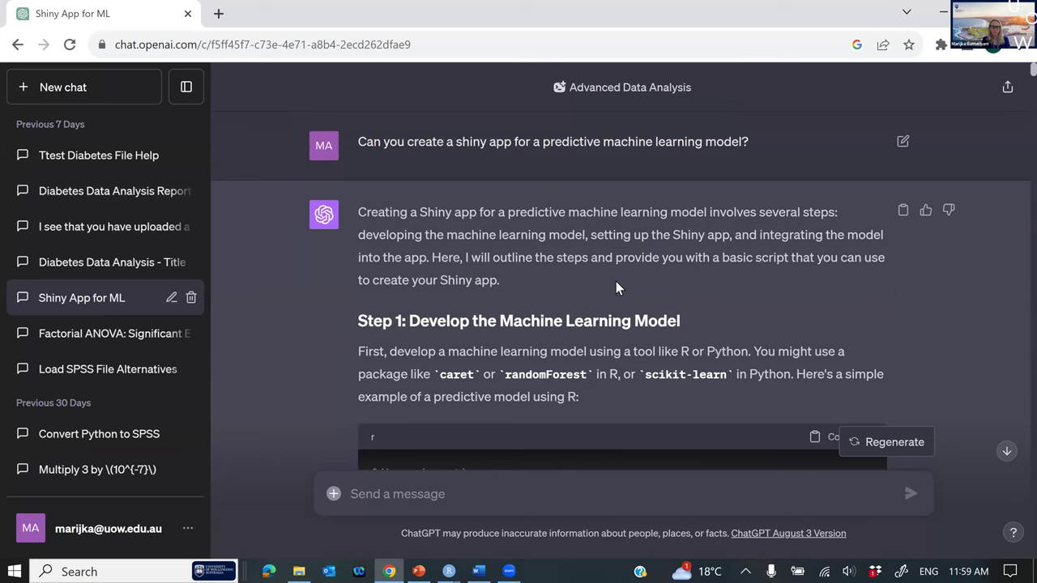
Review the sample Shiny app code and the request for a machine learning classification analysis with its proposed plan.
{"action": "scroll", "coordinate": [592, 294], "scroll_direction": "down", "scroll_amount": 15}
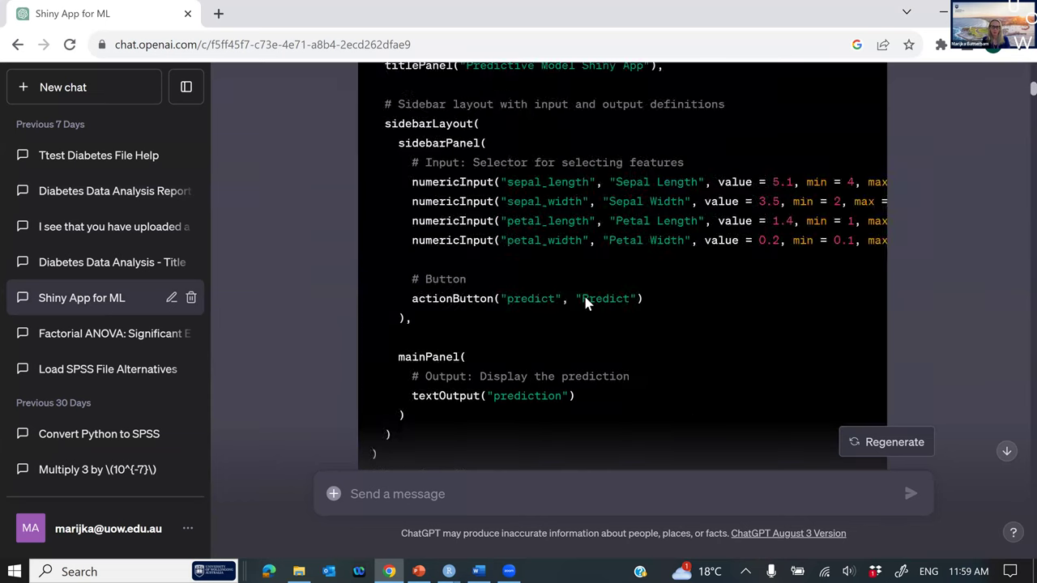
{"action": "scroll", "coordinate": [578, 303], "scroll_direction": "down", "scroll_amount": 20}
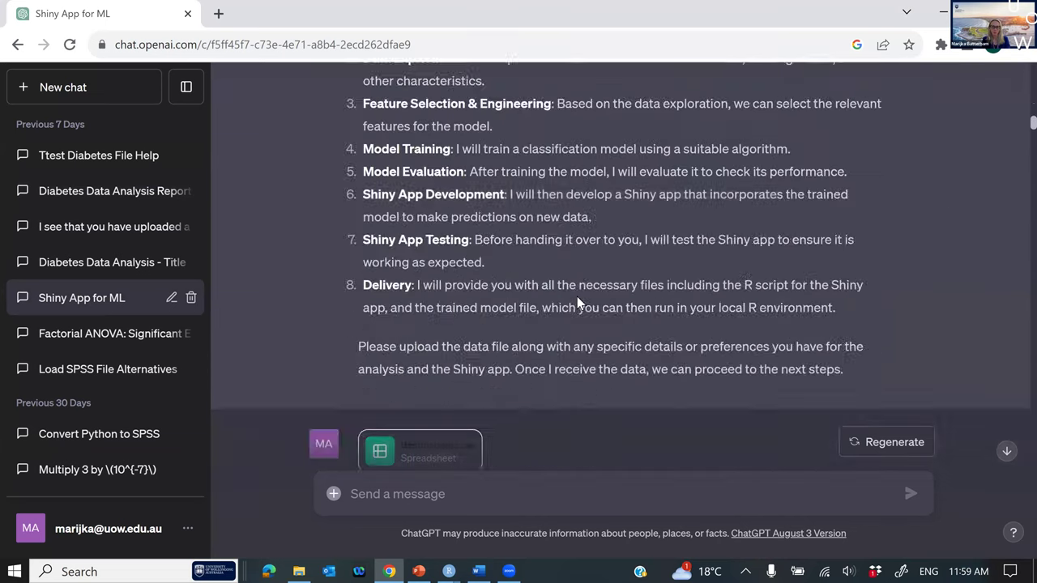
{"action": "scroll", "coordinate": [576, 298], "scroll_direction": "up", "scroll_amount": 2}
{"action": "scroll", "coordinate": [577, 298], "scroll_direction": "up", "scroll_amount": 5}
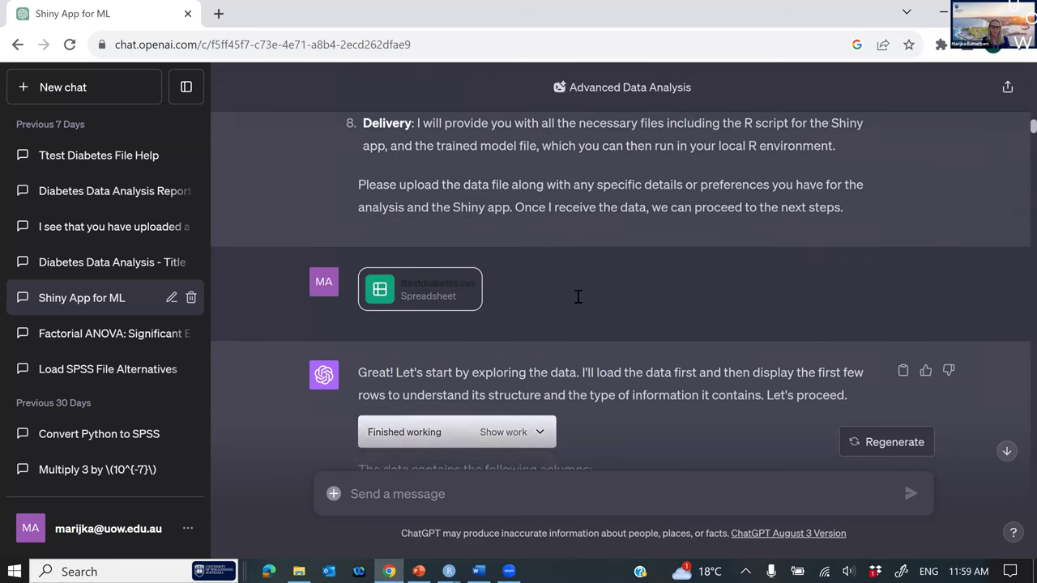
{"action": "scroll", "coordinate": [577, 297], "scroll_direction": "up", "scroll_amount": 3}
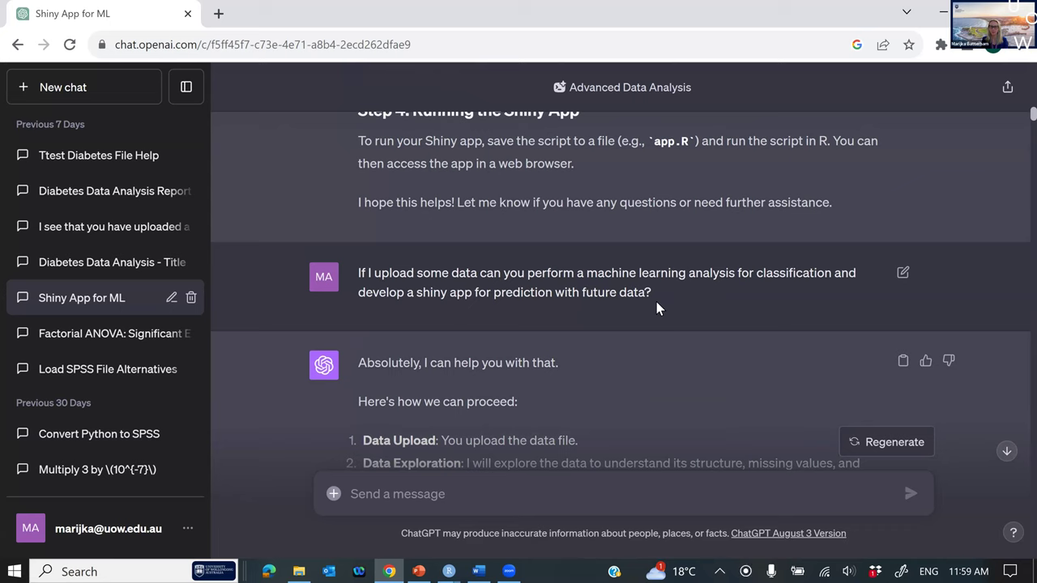
{"action": "scroll", "coordinate": [623, 308], "scroll_direction": "down", "scroll_amount": 1}
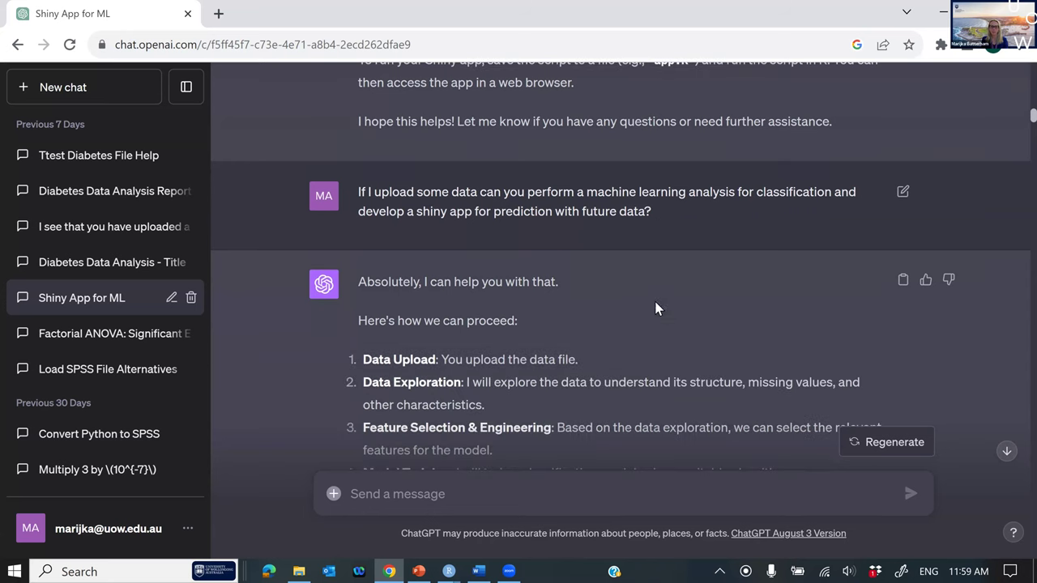
Review the proposed analysis plan, the uploaded dataset's columns, the missing-value check and the training/testing split in the conversation.
{"action": "scroll", "coordinate": [504, 316], "scroll_direction": "down", "scroll_amount": 1}
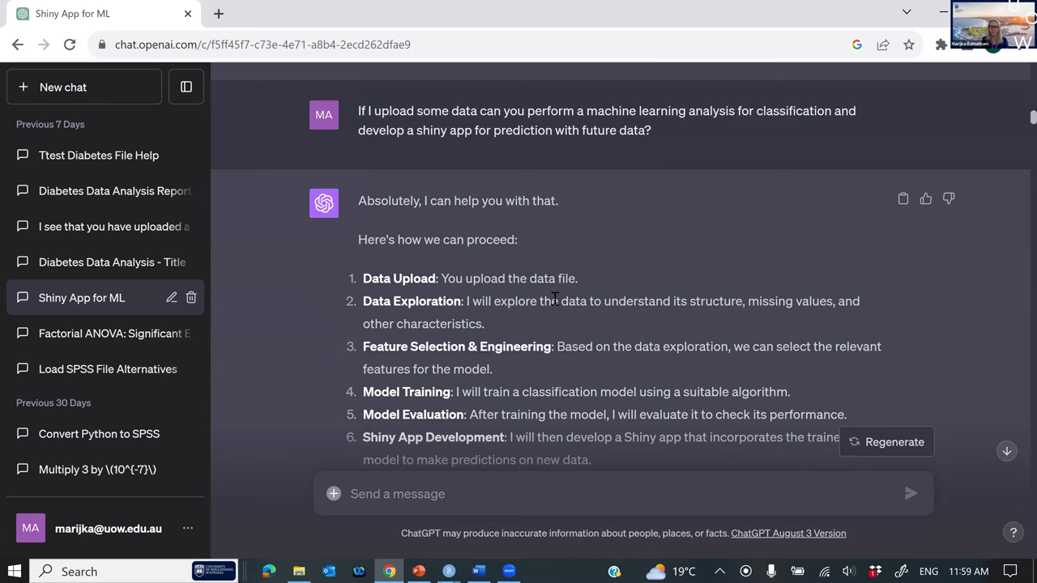
{"action": "scroll", "coordinate": [554, 298], "scroll_direction": "down", "scroll_amount": 4}
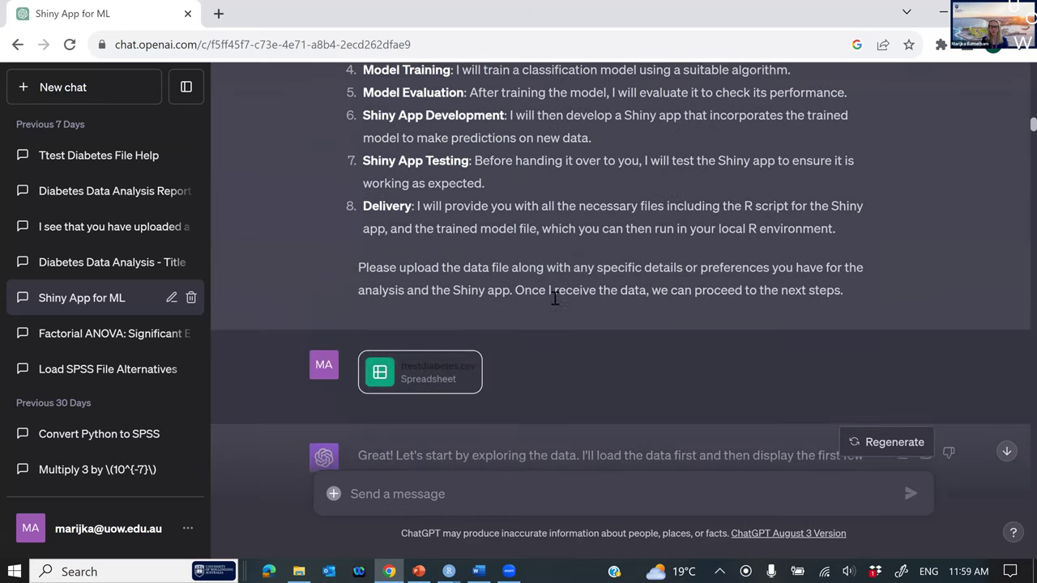
{"action": "scroll", "coordinate": [554, 298], "scroll_direction": "down", "scroll_amount": 4}
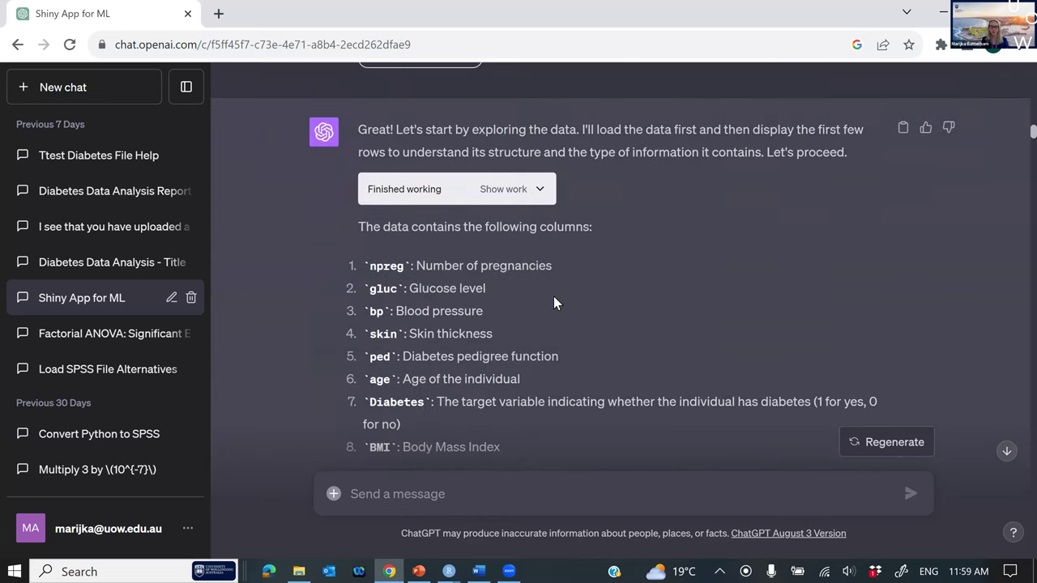
{"action": "scroll", "coordinate": [554, 298], "scroll_direction": "down", "scroll_amount": 5}
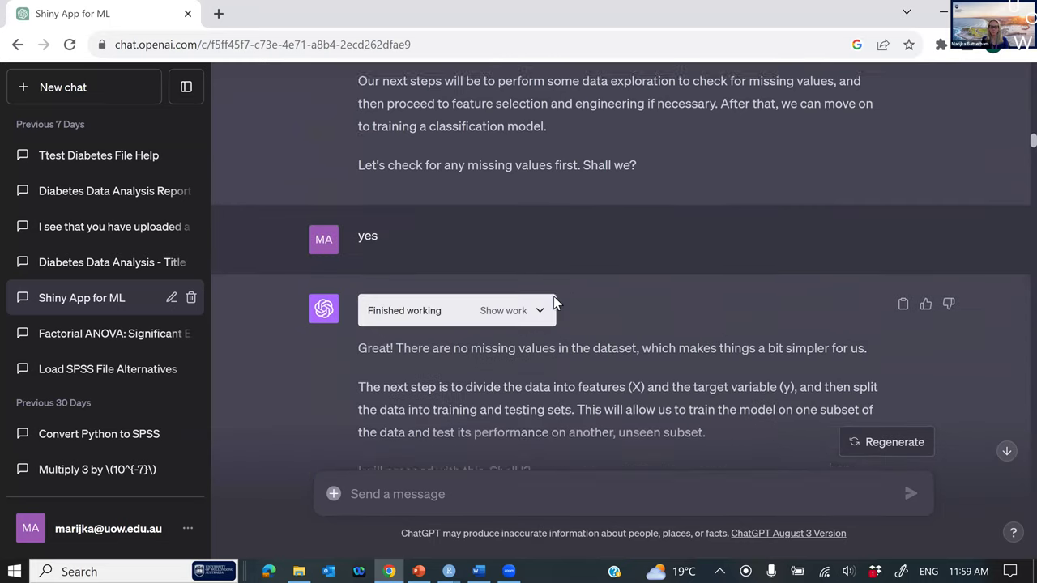
{"action": "scroll", "coordinate": [555, 303], "scroll_direction": "down", "scroll_amount": 3}
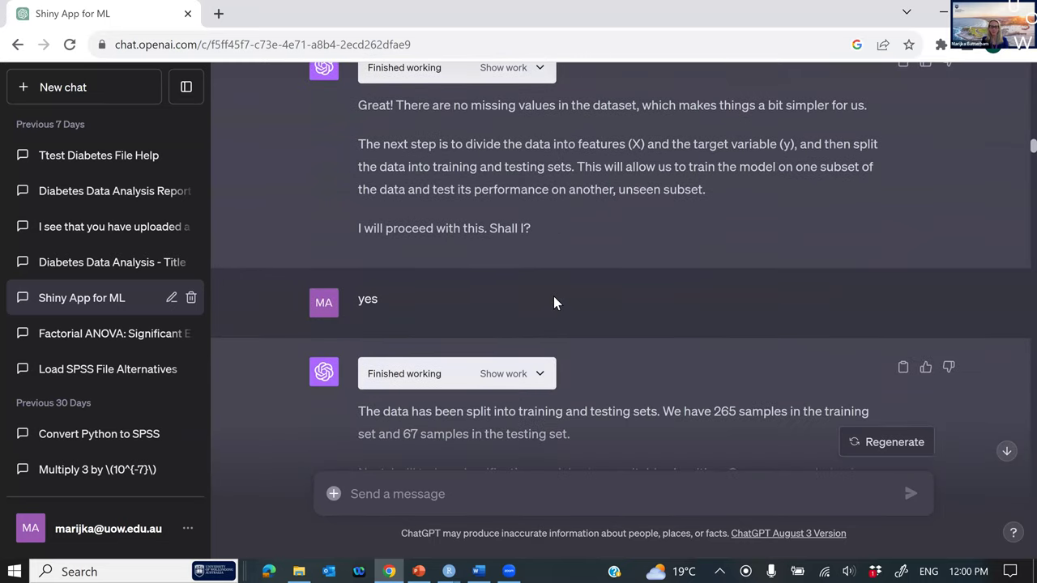
{"action": "scroll", "coordinate": [554, 303], "scroll_direction": "down", "scroll_amount": 2}
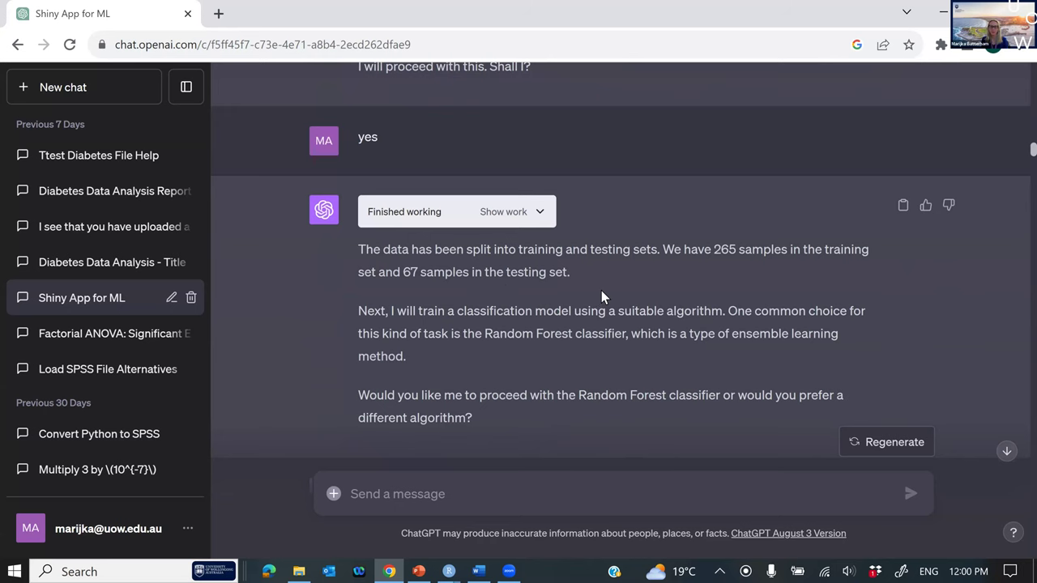
Review the Random Forest classifier request and its performance report with precision, recall, F1-score and suggested options.
{"action": "scroll", "coordinate": [601, 290], "scroll_direction": "down", "scroll_amount": 3}
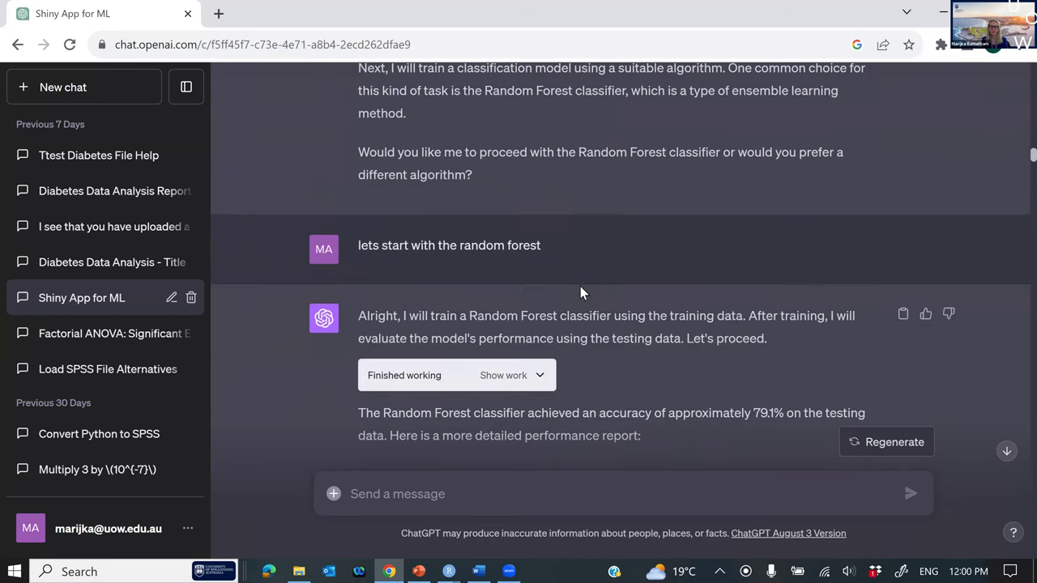
{"action": "scroll", "coordinate": [580, 292], "scroll_direction": "up", "scroll_amount": 2}
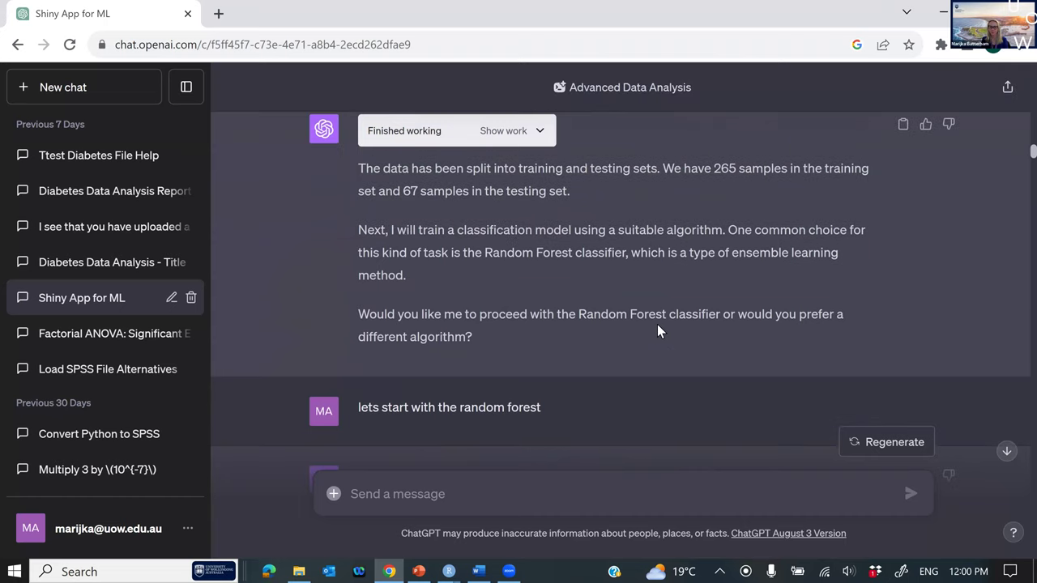
{"action": "scroll", "coordinate": [657, 324], "scroll_direction": "down", "scroll_amount": 5}
{"action": "scroll", "coordinate": [657, 322], "scroll_direction": "down", "scroll_amount": 1}
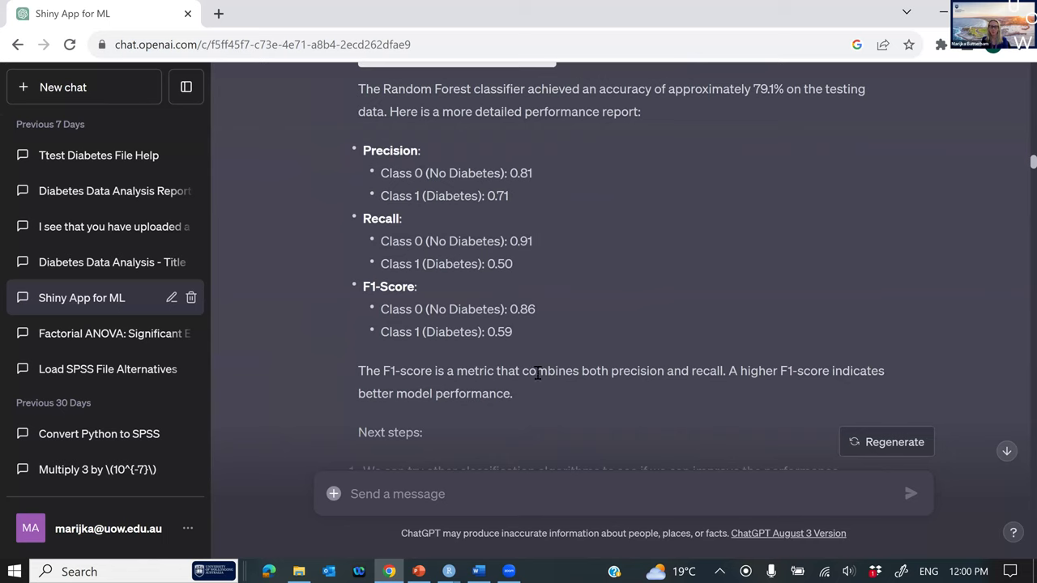
{"action": "scroll", "coordinate": [580, 387], "scroll_direction": "down", "scroll_amount": 3}
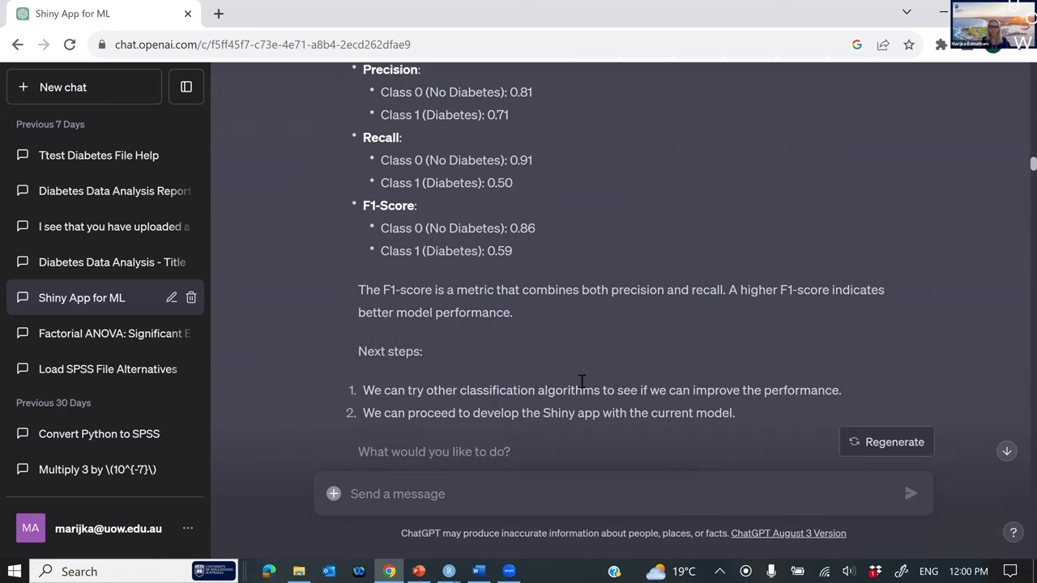
{"action": "scroll", "coordinate": [578, 336], "scroll_direction": "up", "scroll_amount": 1}
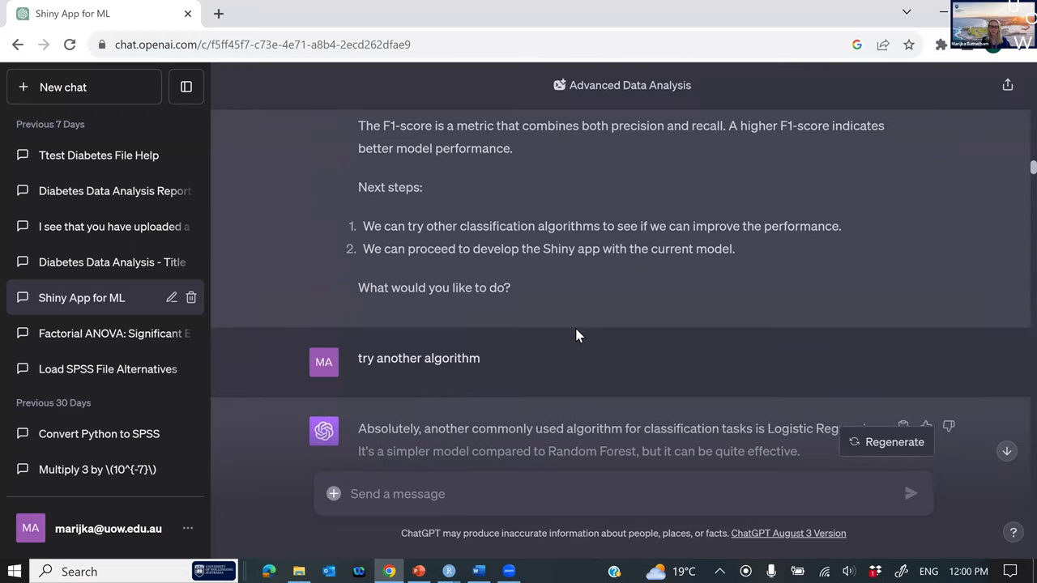
Review the performance reports of the Logistic Regression and Support Vector Classifier models.
{"action": "scroll", "coordinate": [575, 335], "scroll_direction": "down", "scroll_amount": 2}
{"action": "scroll", "coordinate": [576, 334], "scroll_direction": "down", "scroll_amount": 4}
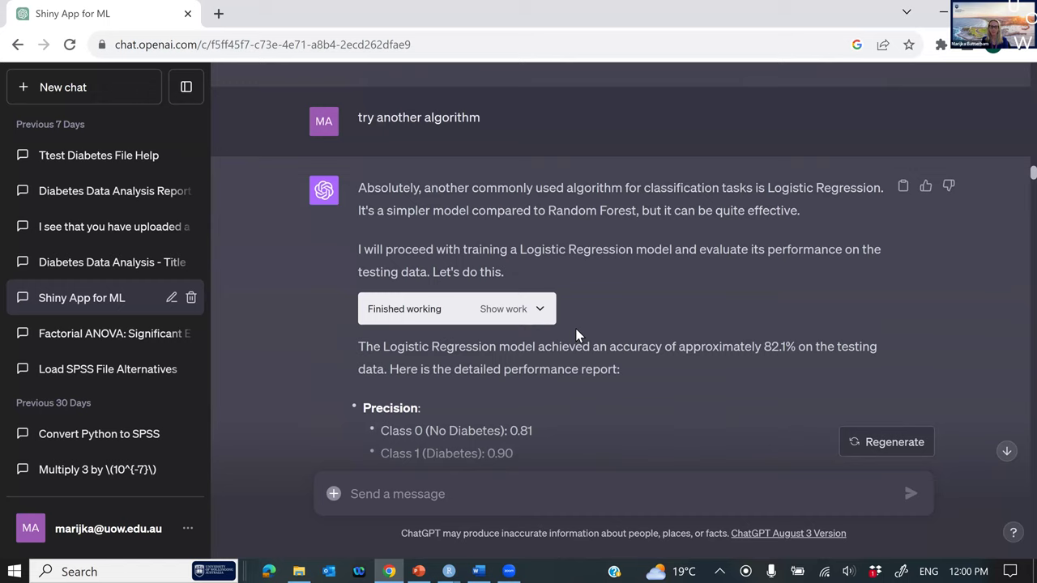
{"action": "scroll", "coordinate": [577, 334], "scroll_direction": "down", "scroll_amount": 5}
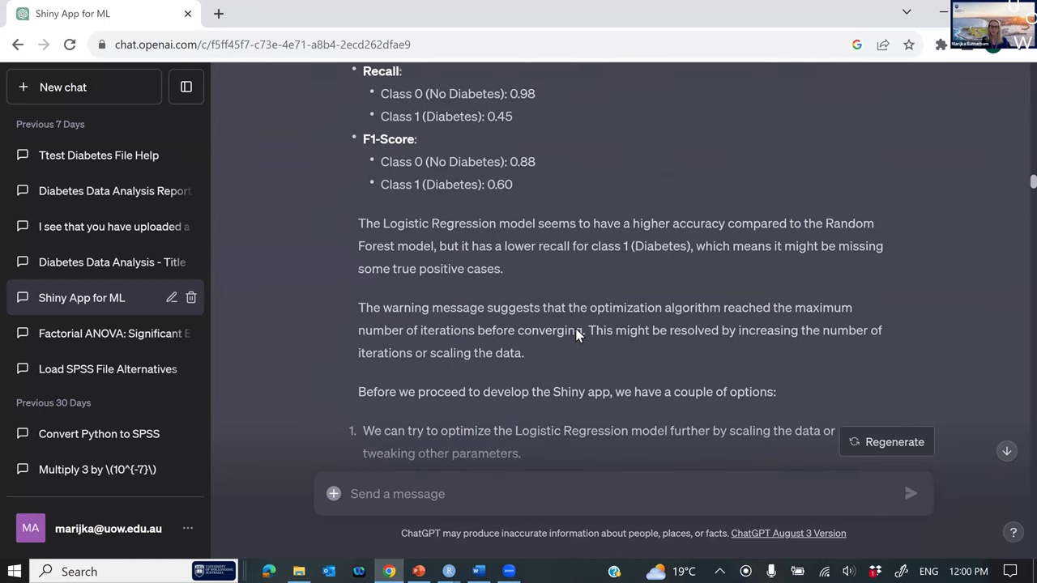
{"action": "scroll", "coordinate": [576, 335], "scroll_direction": "down", "scroll_amount": 1}
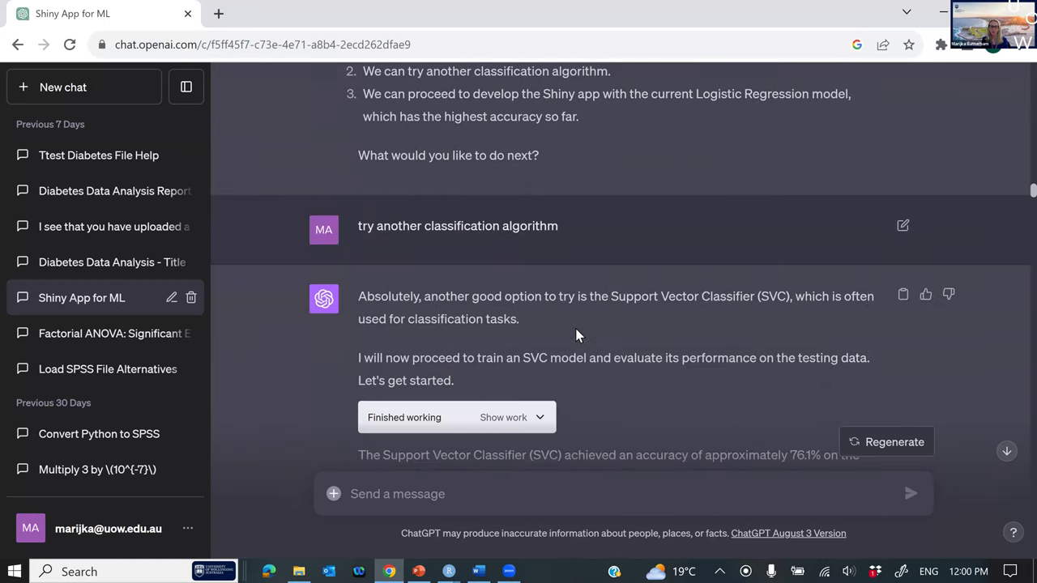
{"action": "scroll", "coordinate": [576, 334], "scroll_direction": "down", "scroll_amount": 1}
{"action": "scroll", "coordinate": [576, 335], "scroll_direction": "up", "scroll_amount": 1}
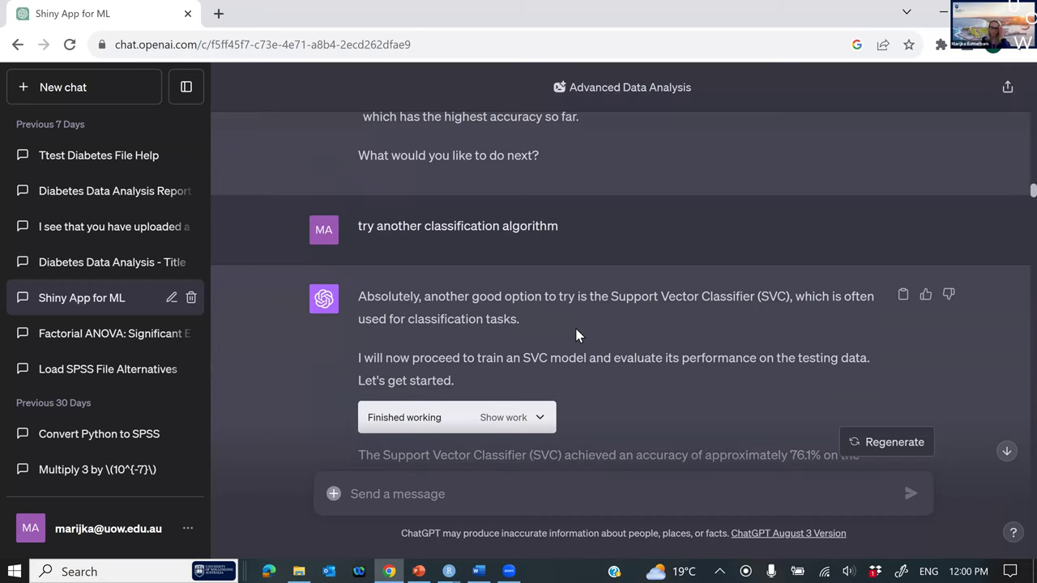
{"action": "scroll", "coordinate": [575, 328], "scroll_direction": "down", "scroll_amount": 6}
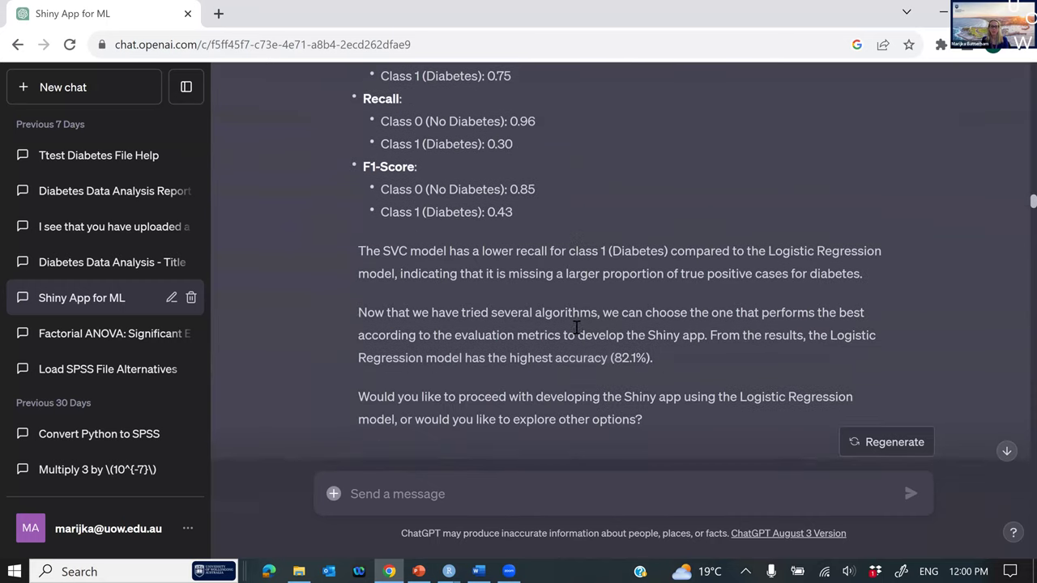
Review the Gradient Boosting results and the accuracy comparison of all tested algorithms.
{"action": "scroll", "coordinate": [576, 328], "scroll_direction": "down", "scroll_amount": 2}
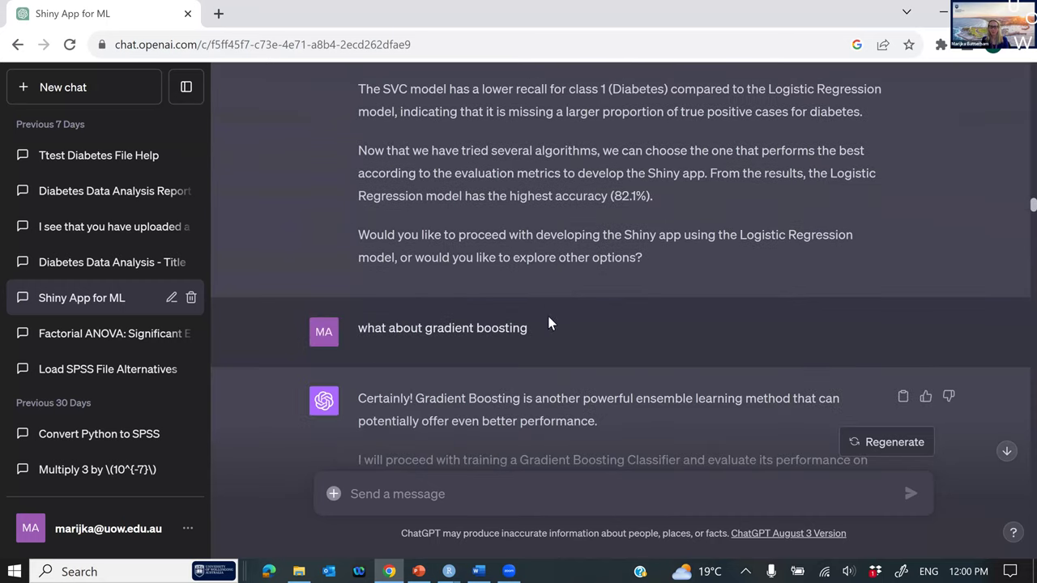
{"action": "scroll", "coordinate": [486, 357], "scroll_direction": "down", "scroll_amount": 6}
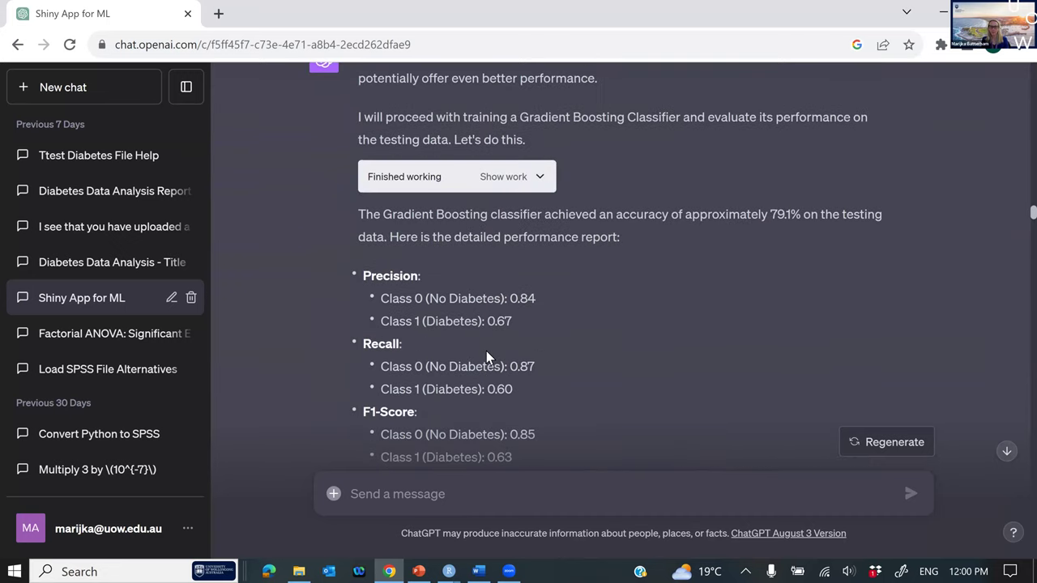
{"action": "scroll", "coordinate": [486, 356], "scroll_direction": "down", "scroll_amount": 4}
{"action": "scroll", "coordinate": [431, 334], "scroll_direction": "up", "scroll_amount": 2}
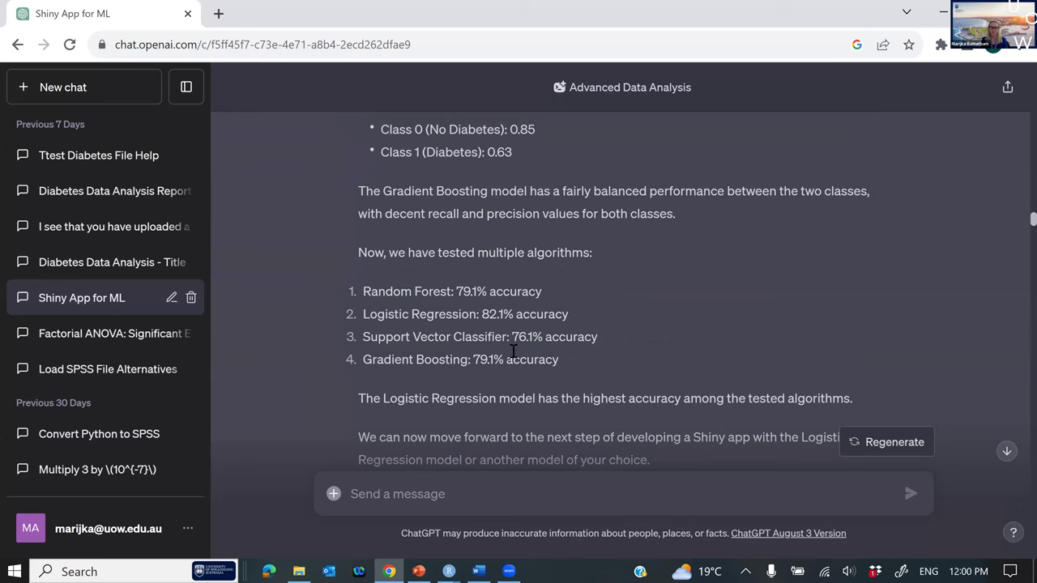
{"action": "scroll", "coordinate": [535, 363], "scroll_direction": "down", "scroll_amount": 1}
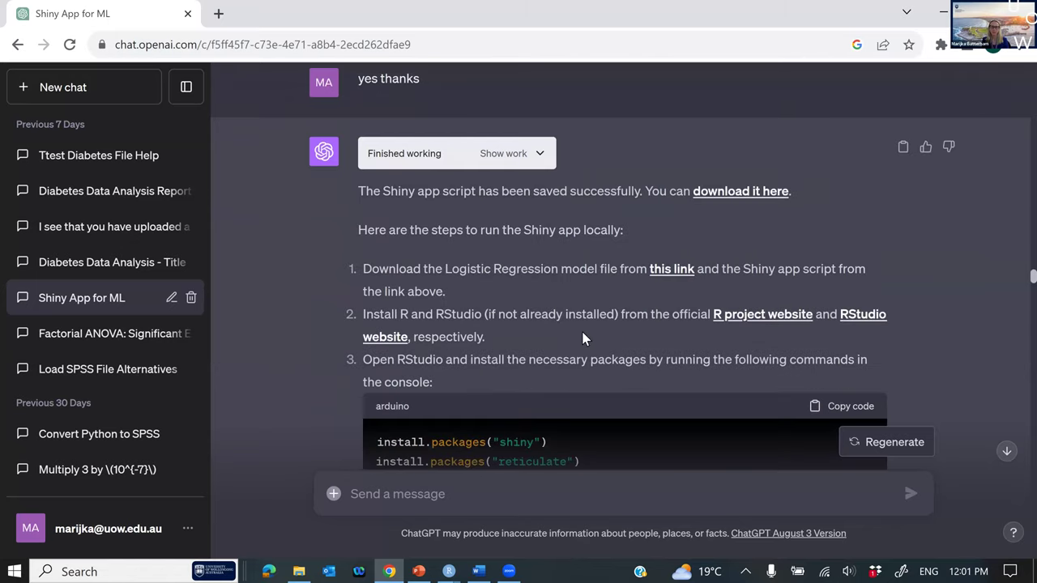
Read the instructions for running the Shiny app locally and the joblib error question, and switch to the running Diabetes Prediction Shiny App.
{"action": "scroll", "coordinate": [613, 313], "scroll_direction": "down", "scroll_amount": 10}
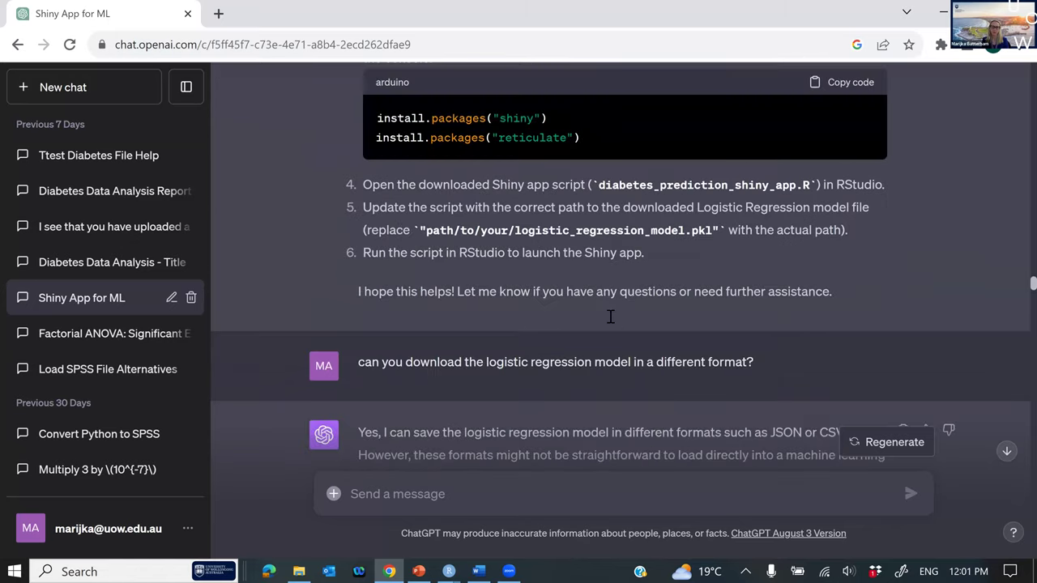
{"action": "scroll", "coordinate": [590, 325], "scroll_direction": "down", "scroll_amount": 1}
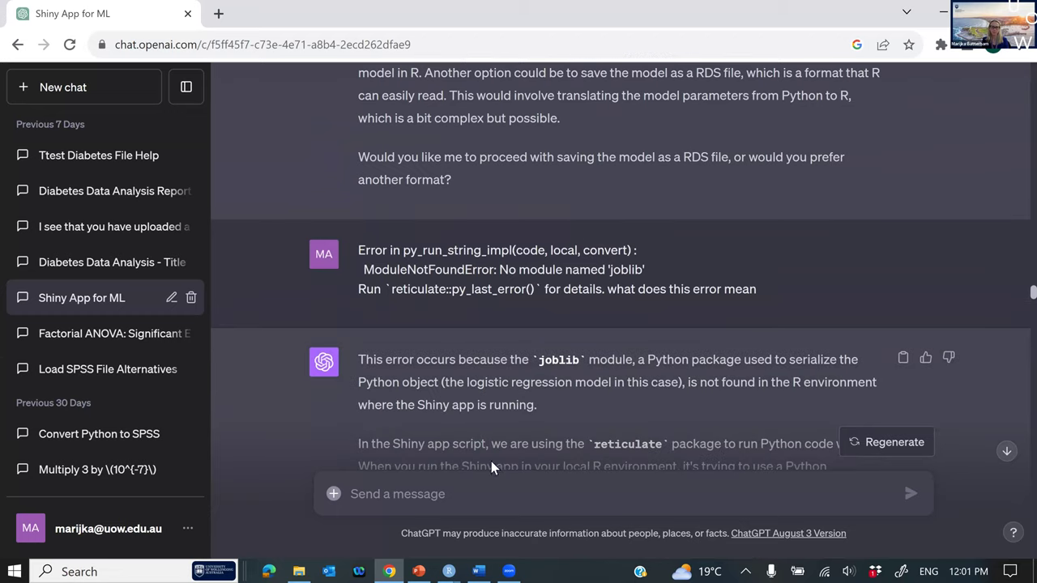
{"action": "mouse_move", "coordinate": [452, 564]}
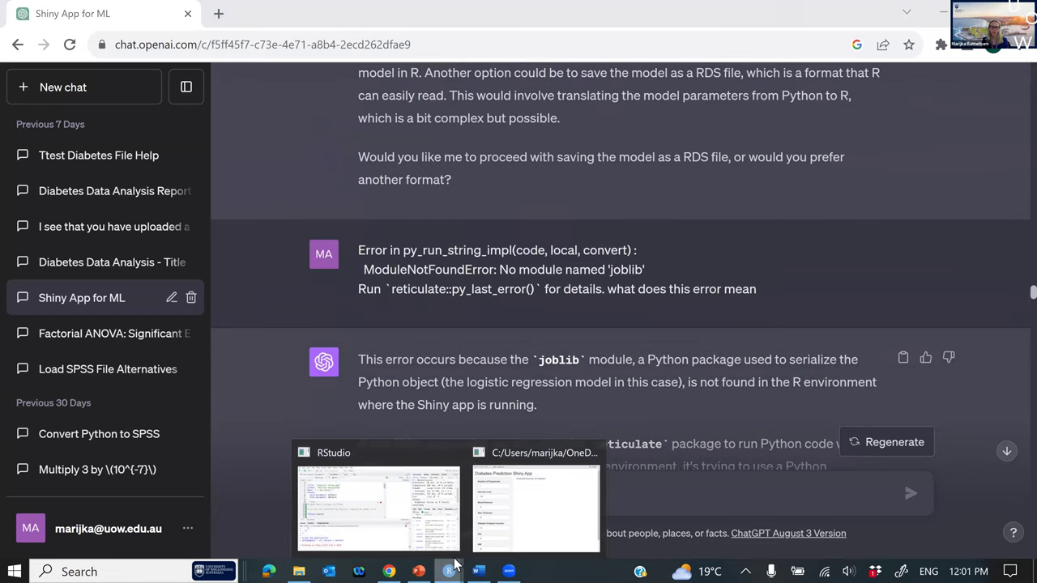
{"action": "left_click", "coordinate": [512, 543]}
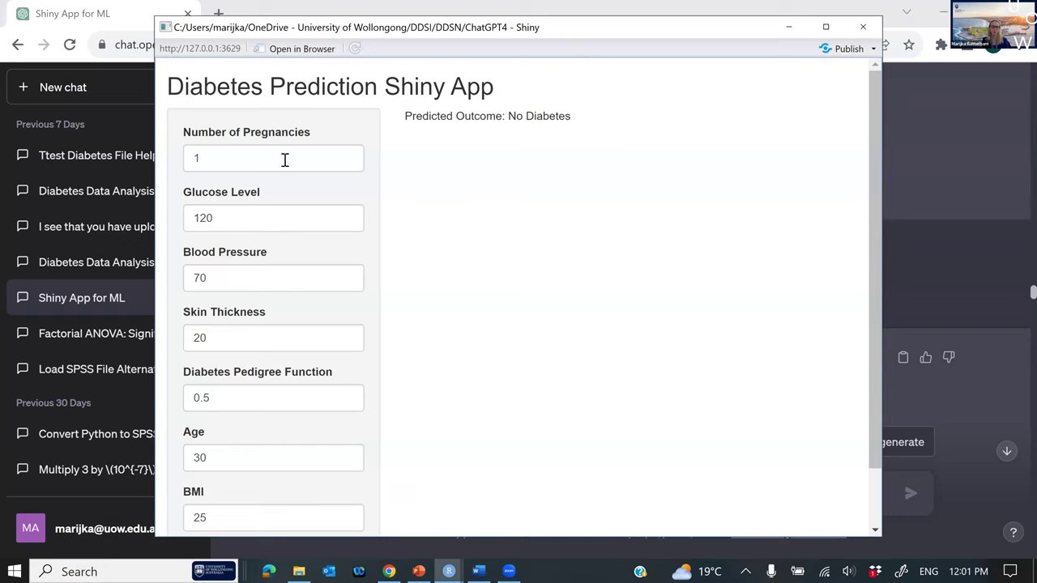
Set the number of pregnancies to 5 and the glucose level to 114 in the diabetes prediction form.
{"action": "left_click", "coordinate": [347, 157]}
{"action": "double_click", "coordinate": [346, 157]}
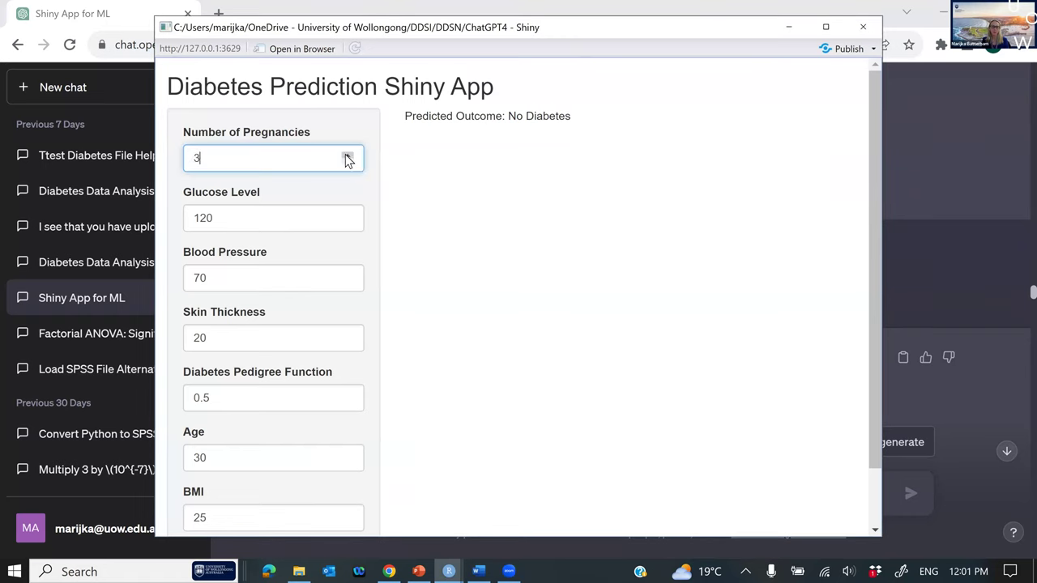
{"action": "double_click", "coordinate": [348, 223]}
{"action": "double_click", "coordinate": [349, 223]}
{"action": "double_click", "coordinate": [351, 224]}
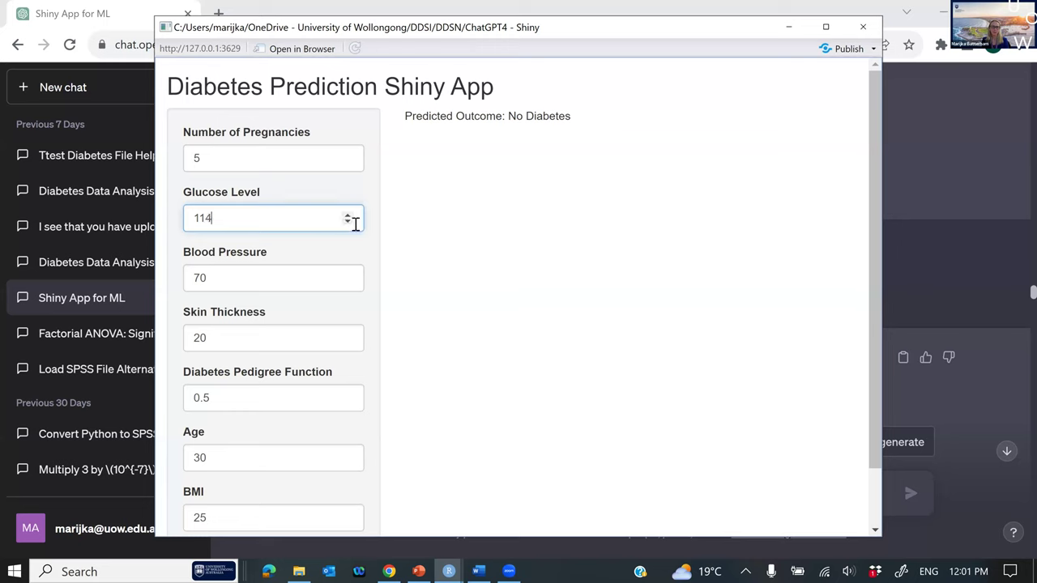
Set the blood pressure to 73 and the skin thickness to 15.
{"action": "double_click", "coordinate": [348, 275]}
{"action": "left_click", "coordinate": [348, 274]}
{"action": "double_click", "coordinate": [347, 342]}
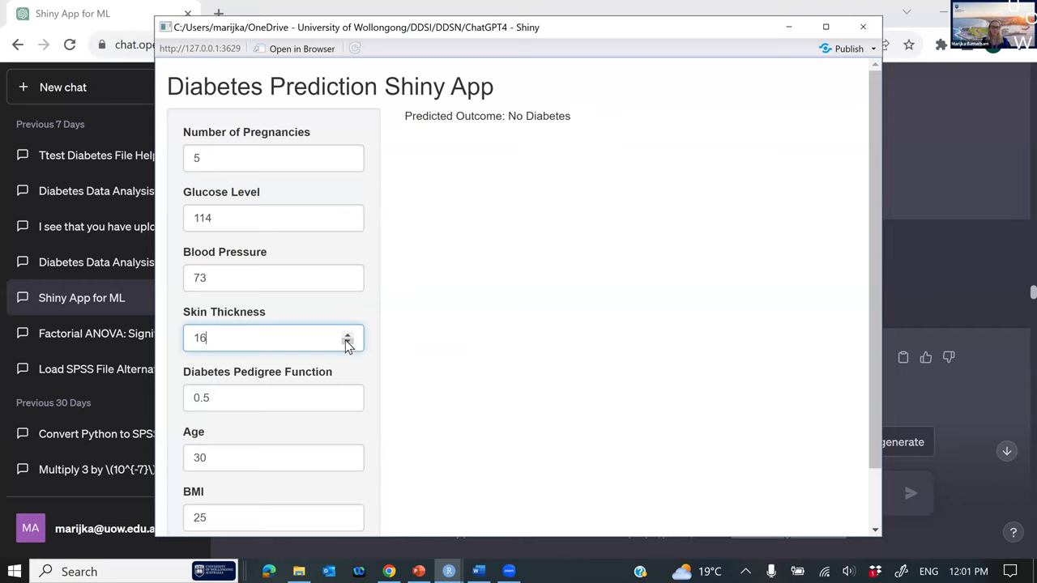
{"action": "left_click", "coordinate": [347, 343]}
Set the diabetes pedigree function to 0, the age to 27 and the BMI to 27.
{"action": "scroll", "coordinate": [346, 345], "scroll_direction": "down", "scroll_amount": 2}
{"action": "double_click", "coordinate": [348, 331]}
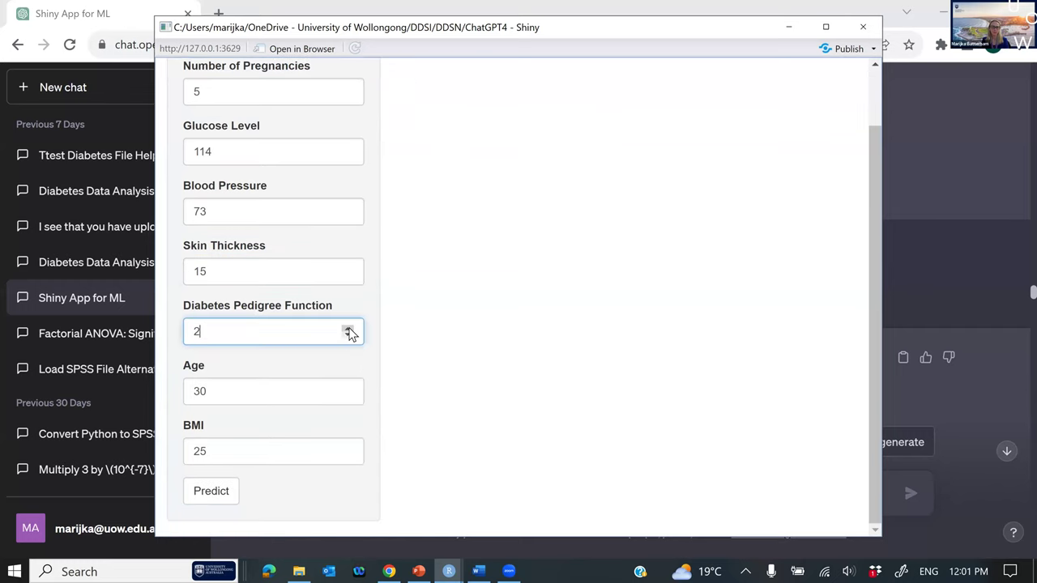
{"action": "double_click", "coordinate": [346, 343]}
{"action": "left_click", "coordinate": [346, 396]}
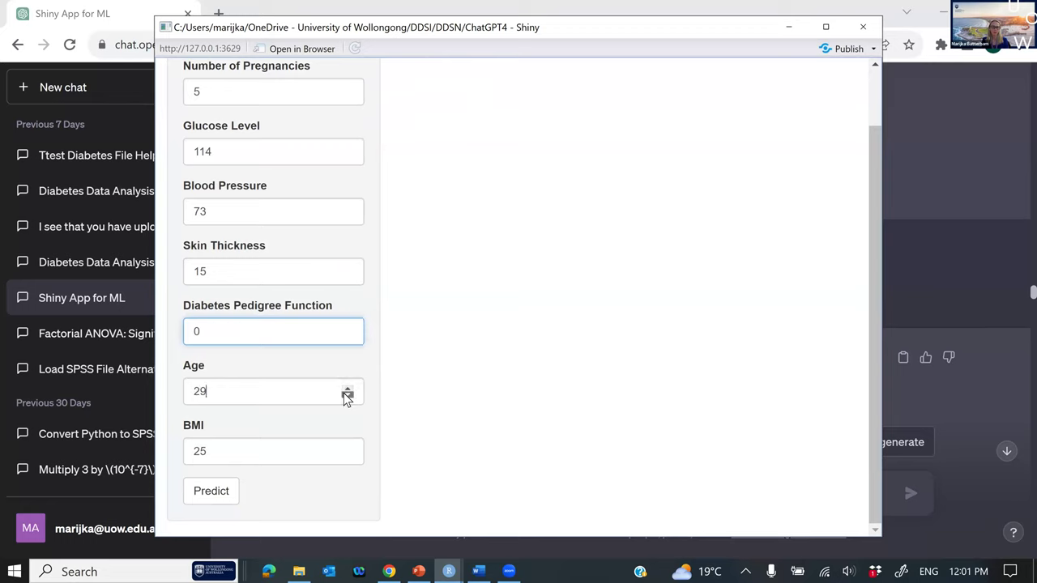
{"action": "double_click", "coordinate": [346, 448]}
Run the diabetes prediction on the entered values, check the predicted outcome, and run it once more.
{"action": "left_click", "coordinate": [208, 493]}
{"action": "scroll", "coordinate": [418, 475], "scroll_direction": "up", "scroll_amount": 1}
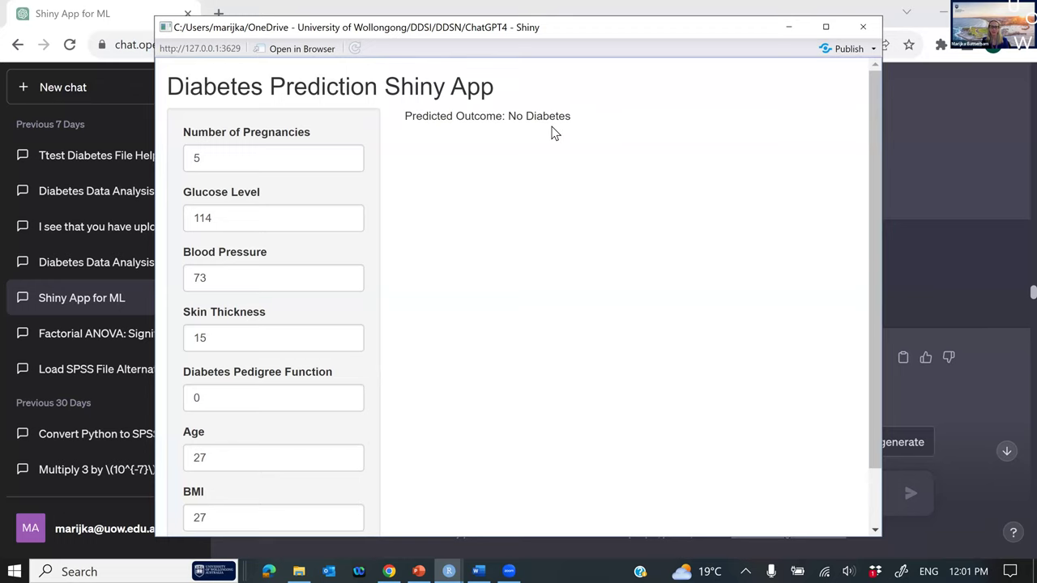
{"action": "scroll", "coordinate": [359, 211], "scroll_direction": "down", "scroll_amount": 2}
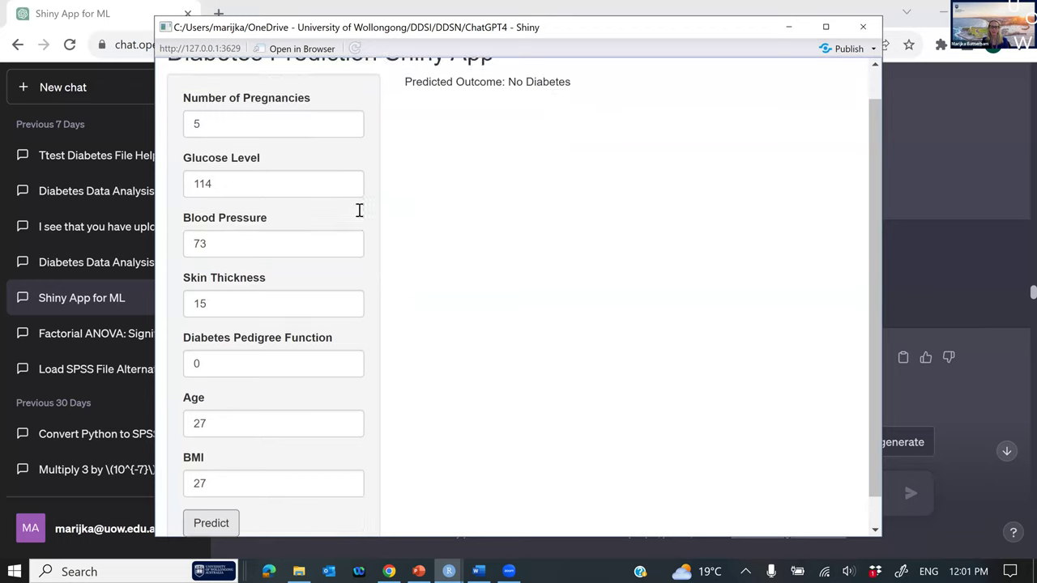
{"action": "left_click", "coordinate": [212, 494]}
{"action": "scroll", "coordinate": [347, 405], "scroll_direction": "up", "scroll_amount": 1}
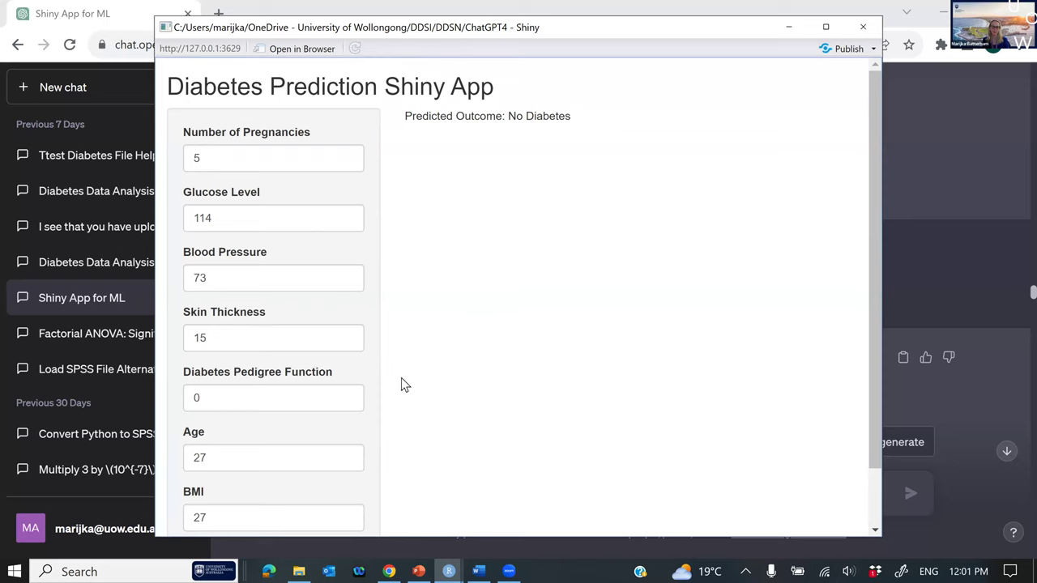
Switch to PowerPoint, start the slide show from the Machine Learning and Prediction slide, and advance to the "What if you use SPSS" slide.
{"action": "left_click", "coordinate": [419, 571]}
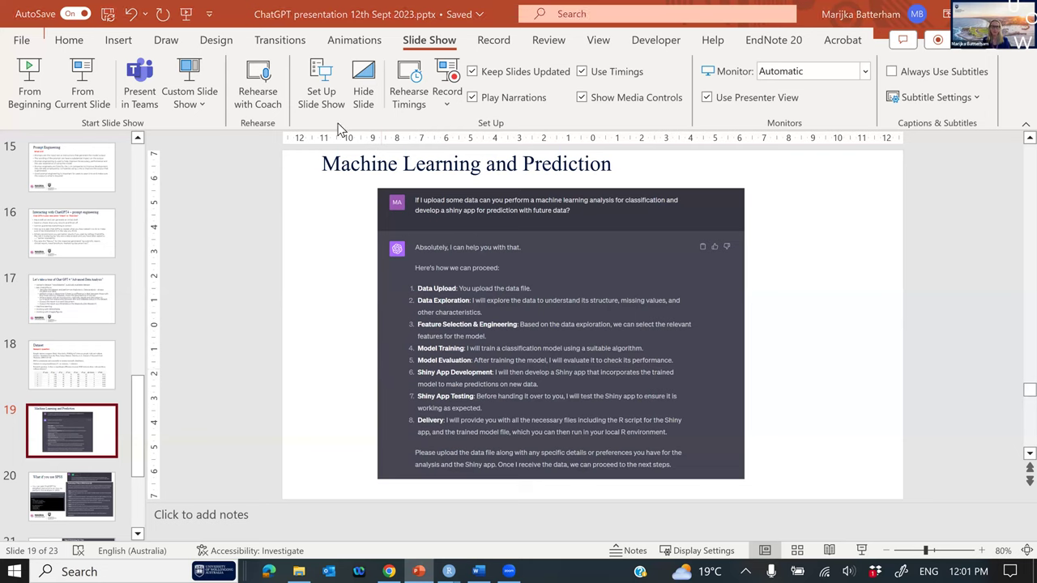
{"action": "left_click", "coordinate": [83, 91]}
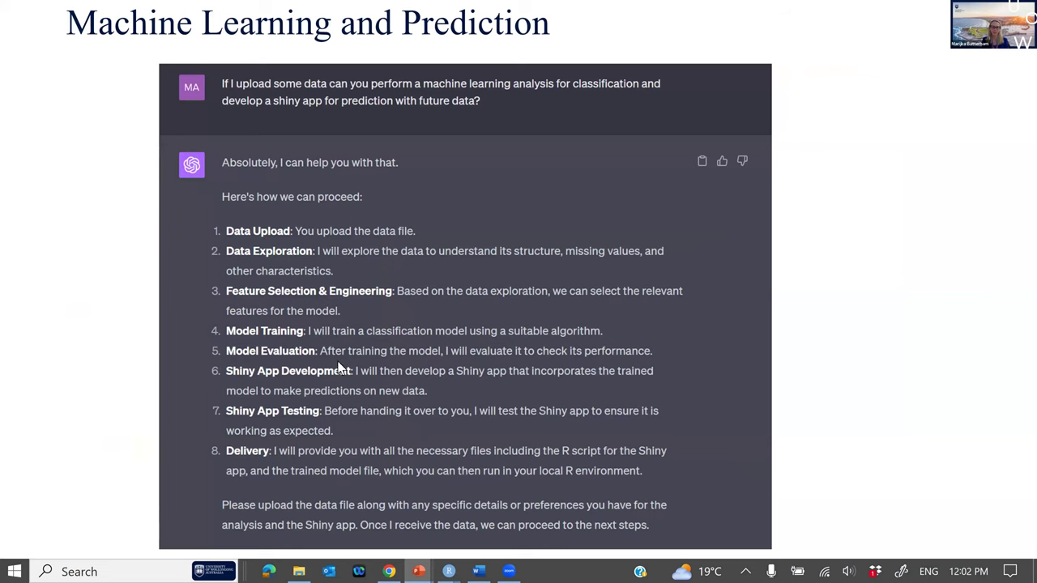
{"action": "left_click", "coordinate": [141, 508]}
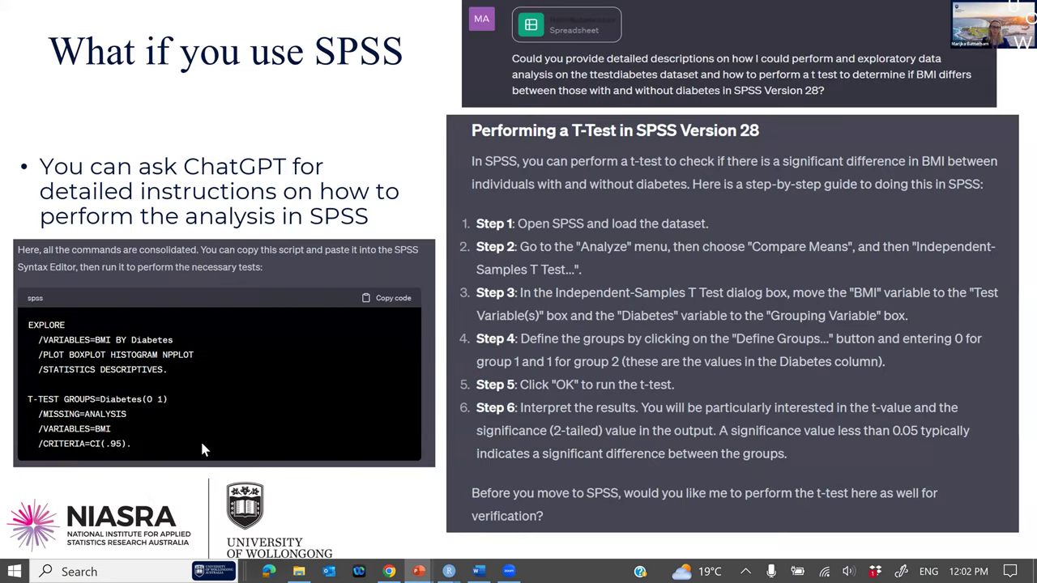
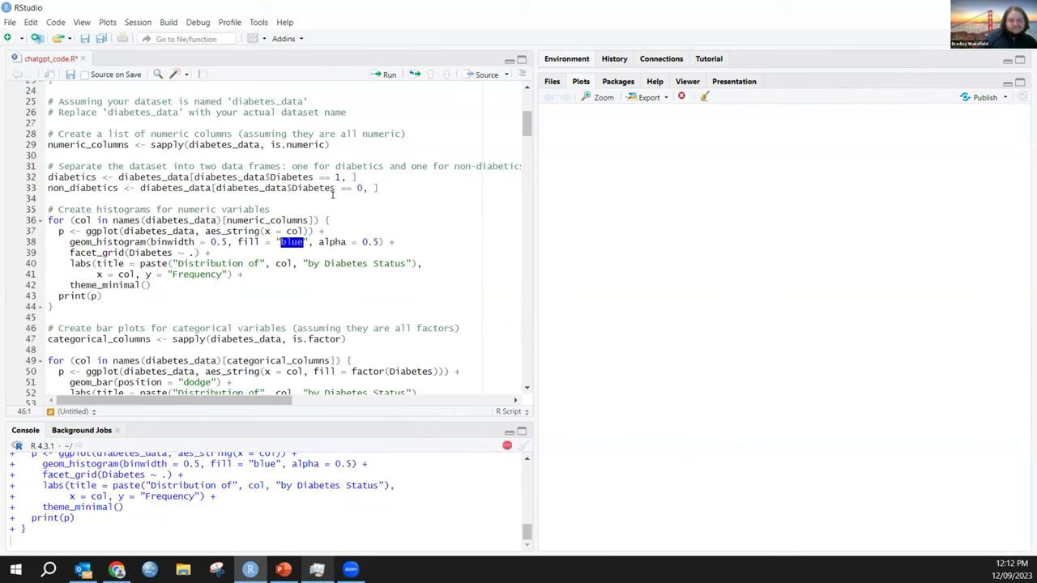
Review the histogram and bar plot code and go back to the ped distribution plot.
{"action": "scroll", "coordinate": [340, 190], "scroll_direction": "down", "scroll_amount": 4}
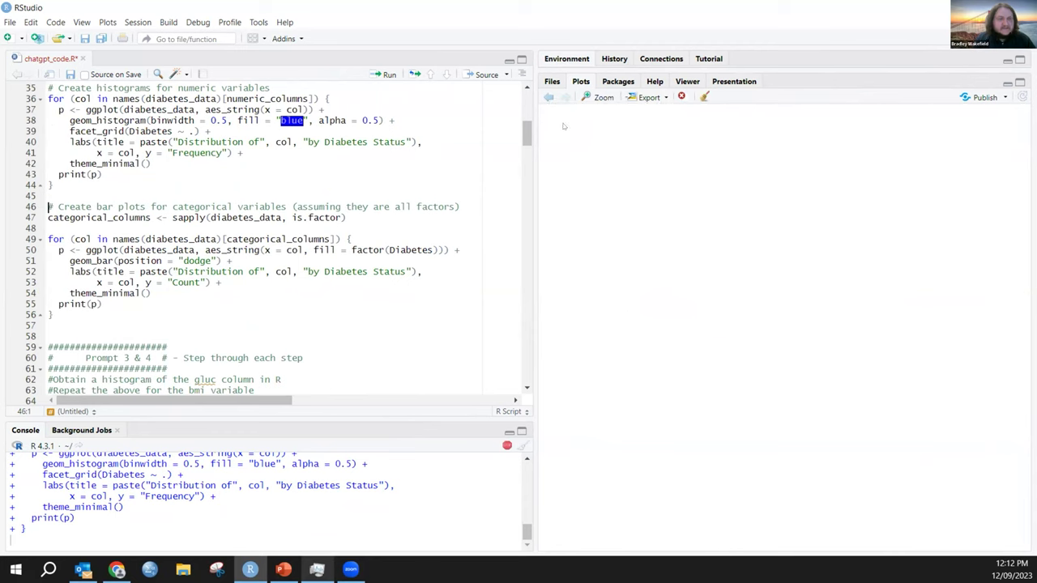
{"action": "scroll", "coordinate": [119, 300], "scroll_direction": "up", "scroll_amount": 5}
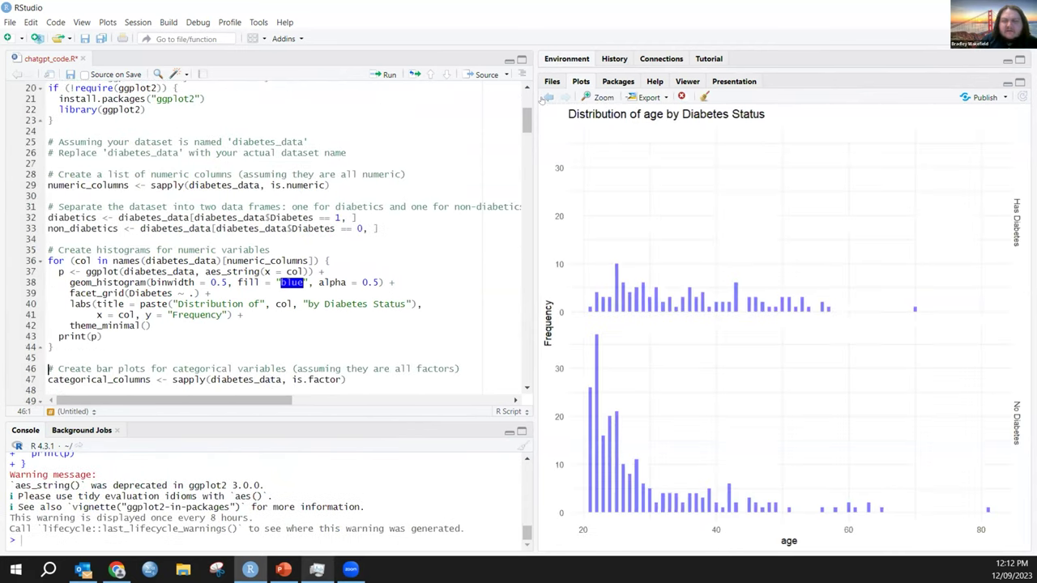
{"action": "left_click", "coordinate": [546, 97]}
{"action": "left_click", "coordinate": [353, 218]}
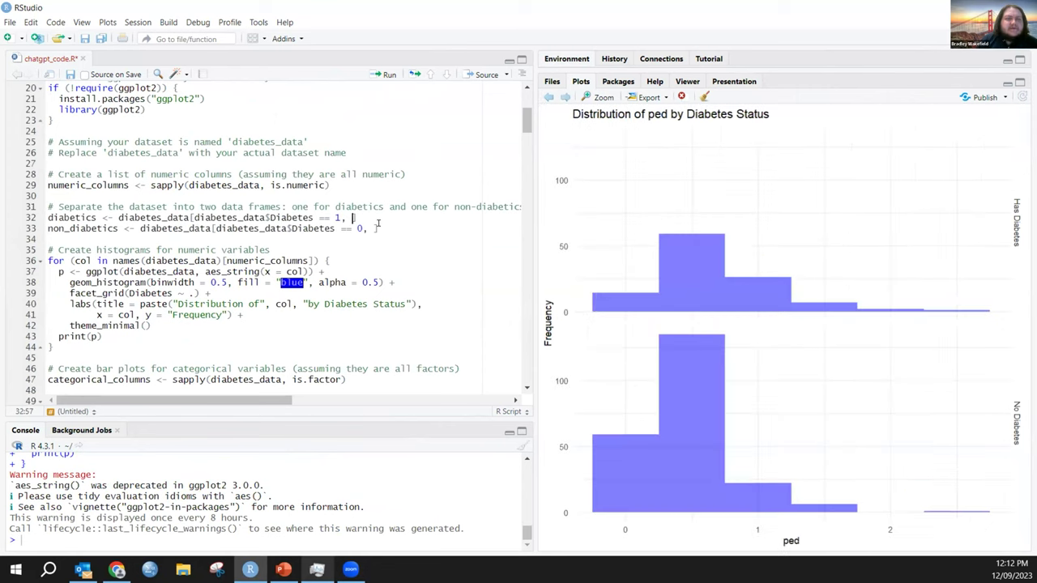
Delete the comment and two lines separating the dataset into diabetics and non_diabetics, and go back to the bmi distribution plot.
{"action": "left_click_drag", "start_coordinate": [377, 228], "coordinate": [48, 208]}
{"action": "key", "text": "ctrl+c"}
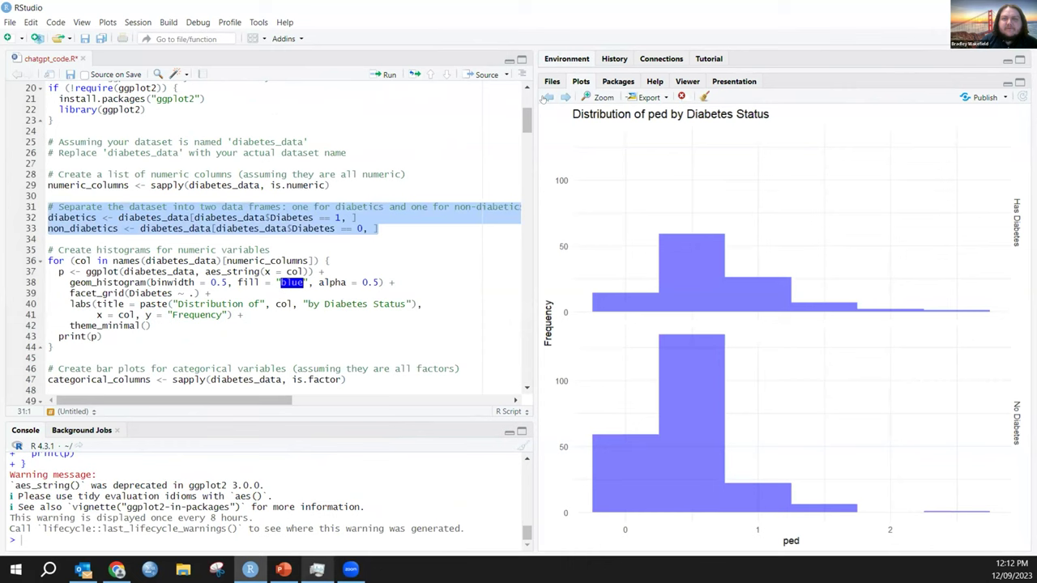
{"action": "key", "text": "ctrl+alt+F11"}
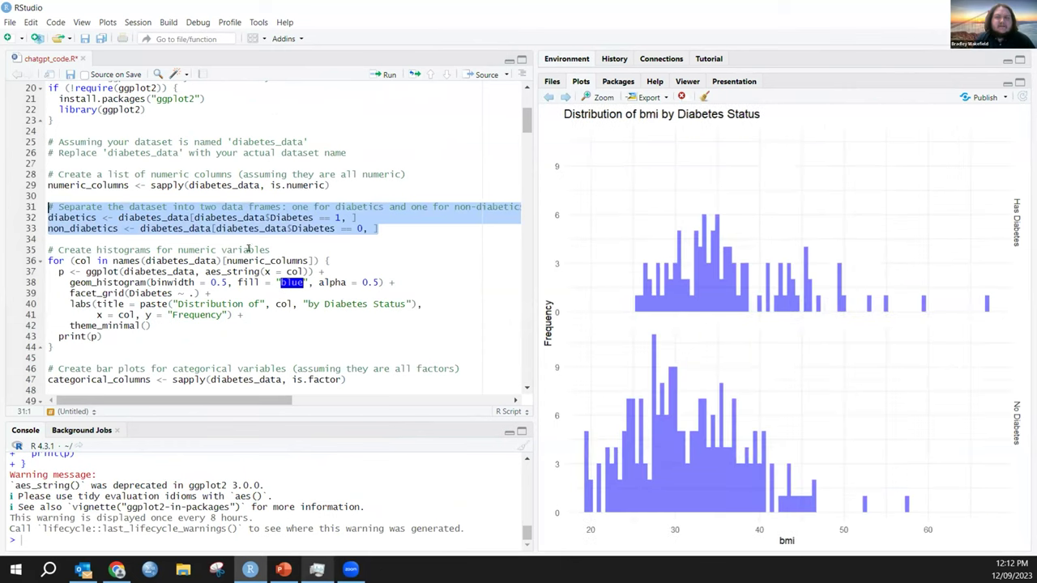
{"action": "key", "text": "BackSpace"}
{"action": "key", "text": "BackSpace"}
{"action": "key", "text": "BackSpace"}
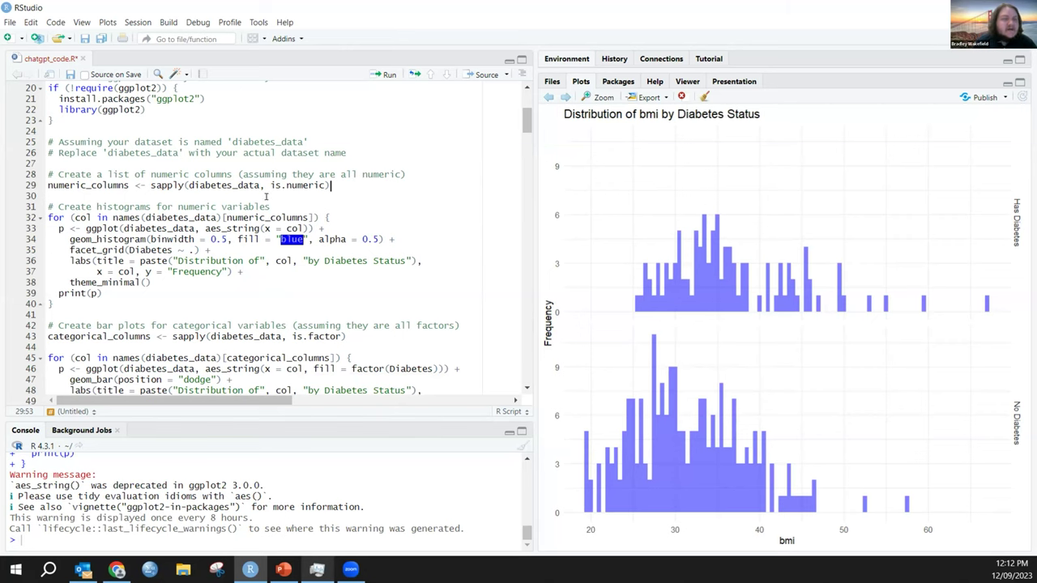
Restore the deleted comment and the two diabetics and non_diabetics lines below the numeric_columns line.
{"action": "scroll", "coordinate": [247, 180], "scroll_direction": "up", "scroll_amount": 5}
{"action": "scroll", "coordinate": [248, 180], "scroll_direction": "down", "scroll_amount": 5}
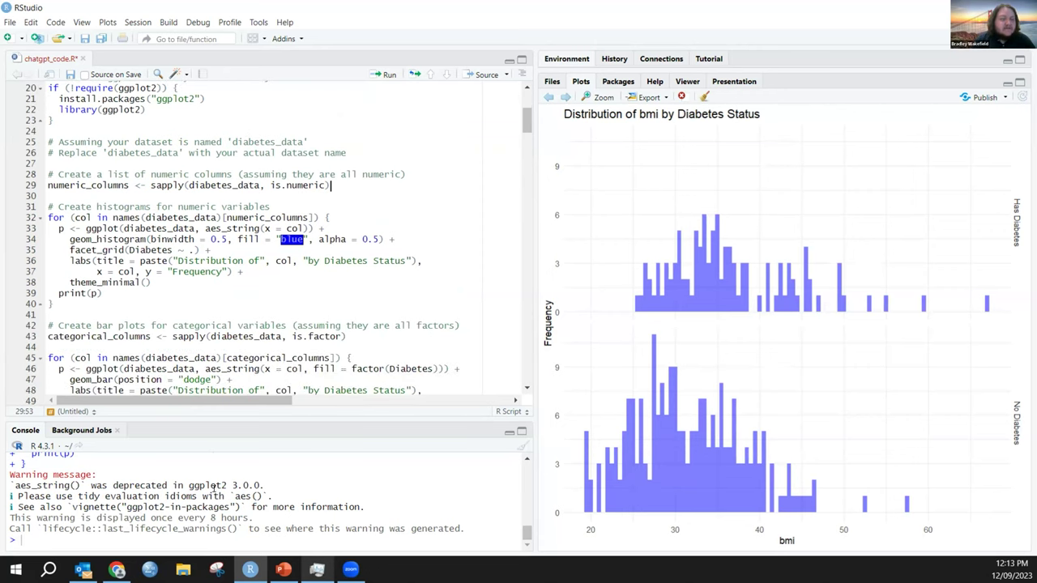
{"action": "key", "text": "ctrl+alt+r"}
{"action": "left_click", "coordinate": [197, 228]}
{"action": "left_click", "coordinate": [367, 194]}
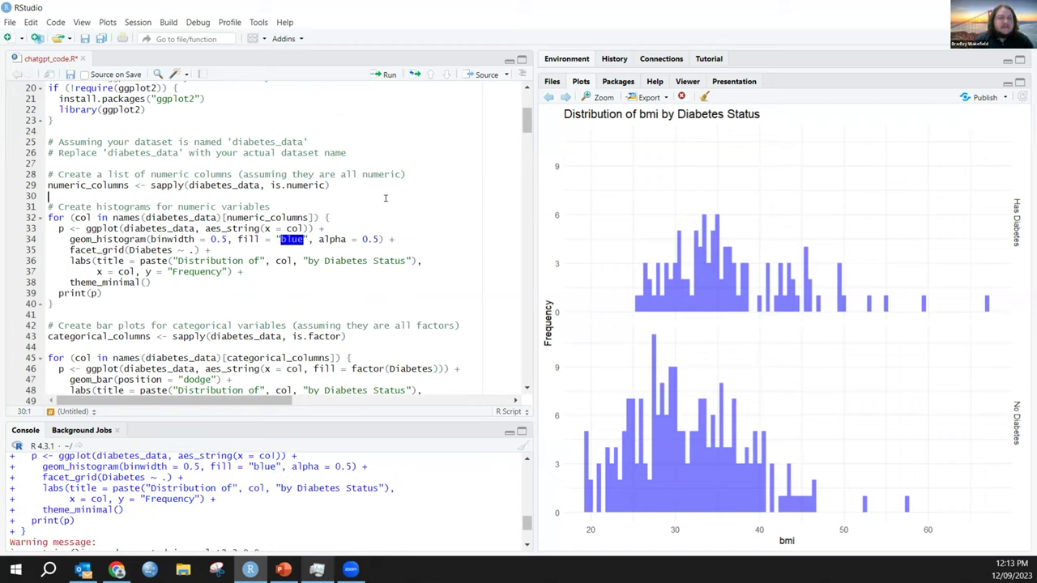
{"action": "key", "text": "ctrl+v"}
{"action": "left_click", "coordinate": [331, 217]}
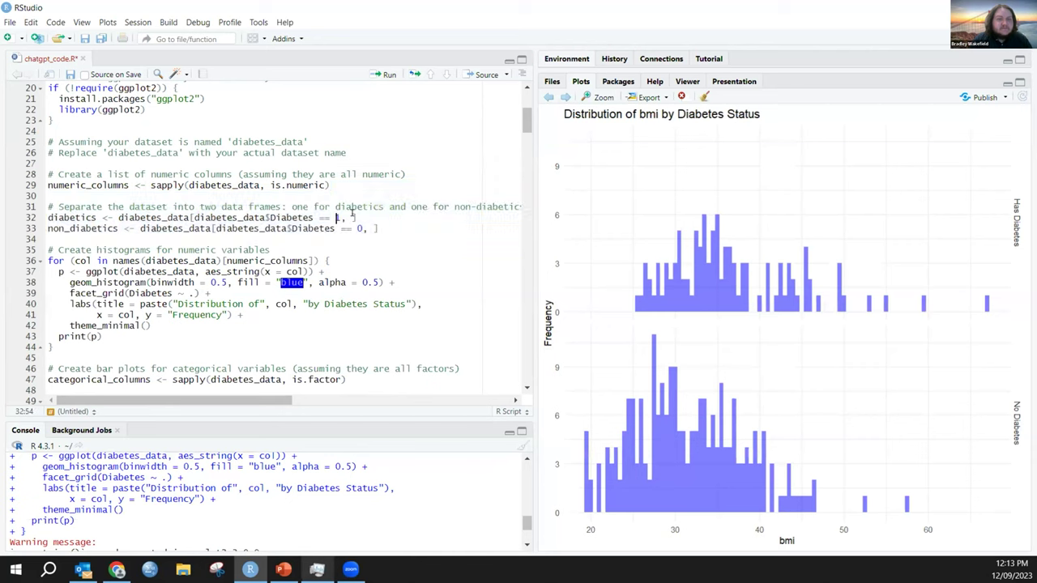
Run the lines creating the diabetics and non_diabetics data frames, and print both data frames to the console.
{"action": "key", "text": "ctrl+Return"}
{"action": "key", "text": "ctrl+Return"}
{"action": "double_click", "coordinate": [84, 217]}
{"action": "key", "text": "ctrl+Return"}
{"action": "double_click", "coordinate": [84, 228]}
{"action": "key", "text": "ctrl+Return"}
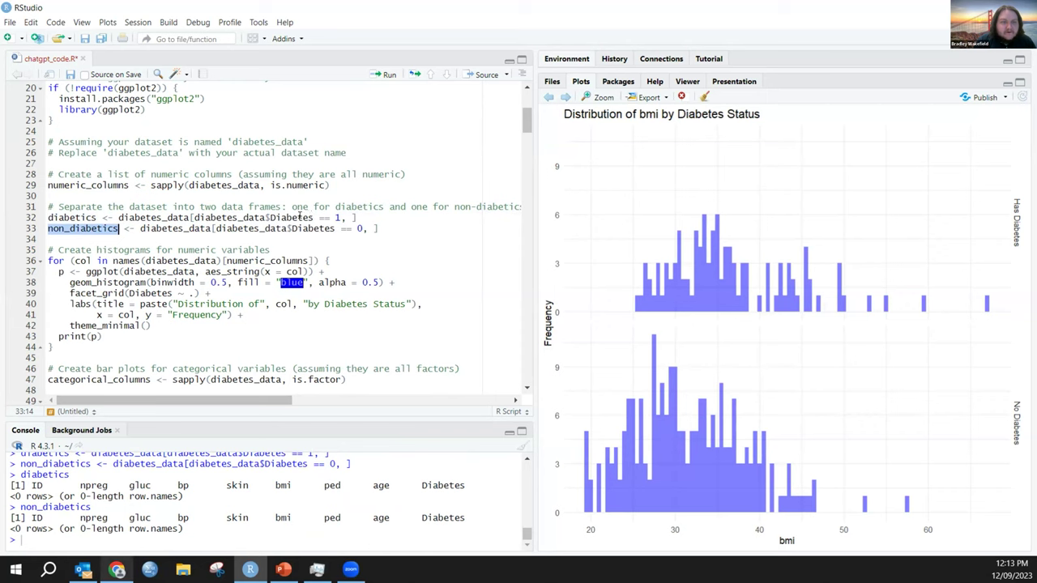
Print diabetes_data$Diabetes to the console and compare its values with the 1 and 0 conditions in the two subset lines.
{"action": "double_click", "coordinate": [300, 217]}
{"action": "left_click", "coordinate": [335, 217]}
{"action": "left_click", "coordinate": [356, 229]}
{"action": "double_click", "coordinate": [300, 217]}
{"action": "mouse_move", "coordinate": [195, 217]}
{"action": "left_mouse_down"}
{"action": "mouse_move", "coordinate": [316, 217]}
{"action": "mouse_move", "coordinate": [195, 217]}
{"action": "left_mouse_up"}
{"action": "scroll", "coordinate": [206, 306], "scroll_direction": "up", "scroll_amount": 6}
{"action": "scroll", "coordinate": [206, 306], "scroll_direction": "down", "scroll_amount": 6}
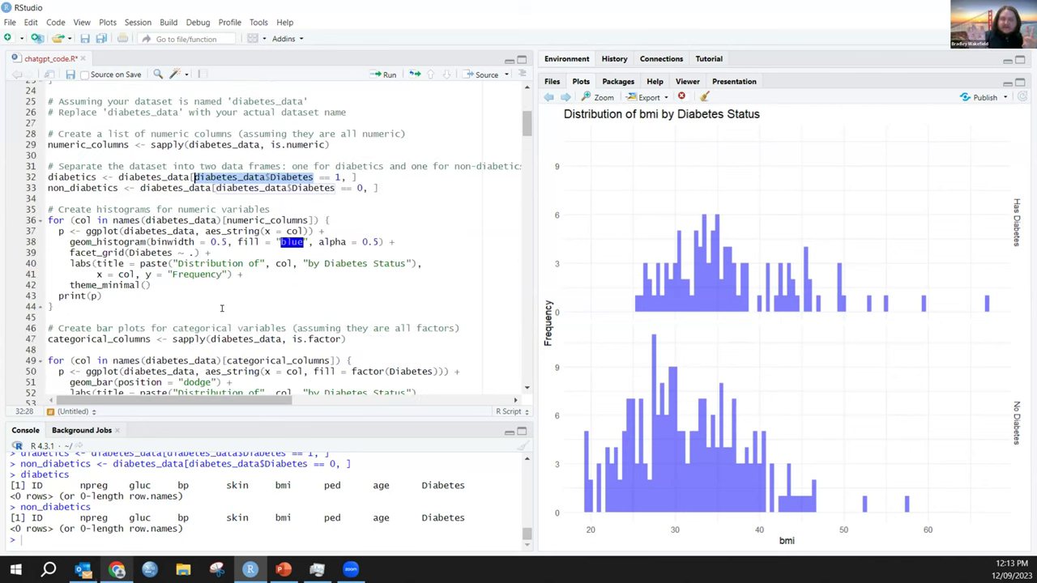
{"action": "key", "text": "ctrl+Return"}
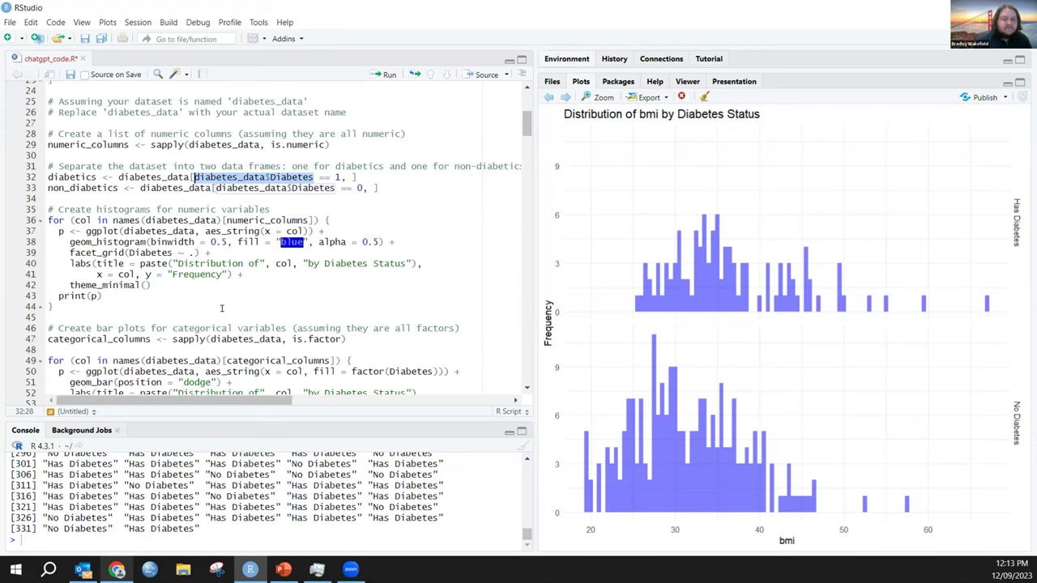
{"action": "scroll", "coordinate": [54, 455], "scroll_direction": "up", "scroll_amount": 15}
{"action": "left_click_drag", "start_coordinate": [53, 455], "coordinate": [63, 457]}
{"action": "double_click", "coordinate": [174, 463]}
{"action": "left_click", "coordinate": [301, 188]}
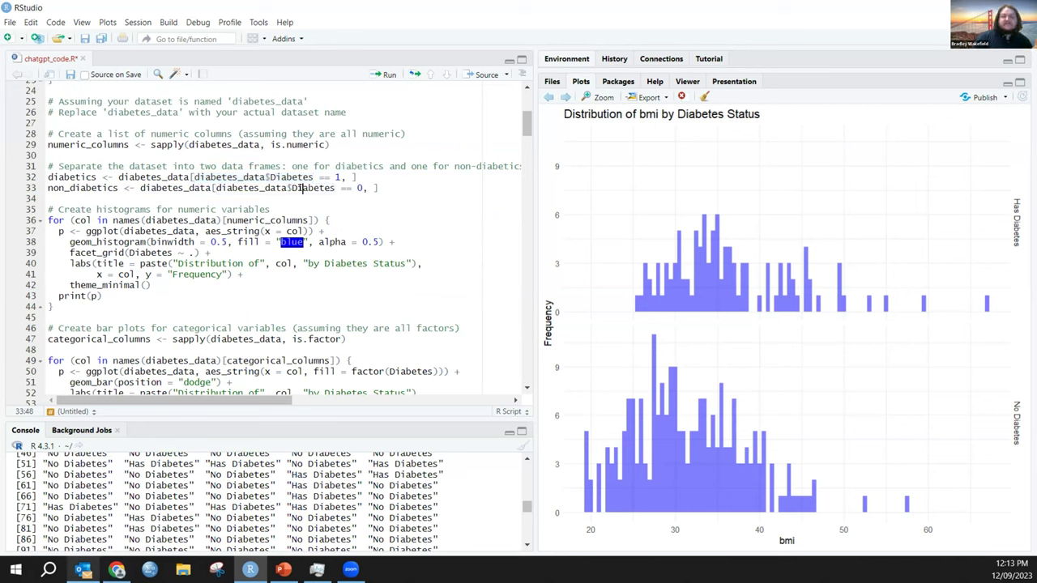
Remove the comment and the two lines that split diabetes_data into diabetics and non_diabetics from the script.
{"action": "left_click_drag", "start_coordinate": [392, 186], "coordinate": [3, 166]}
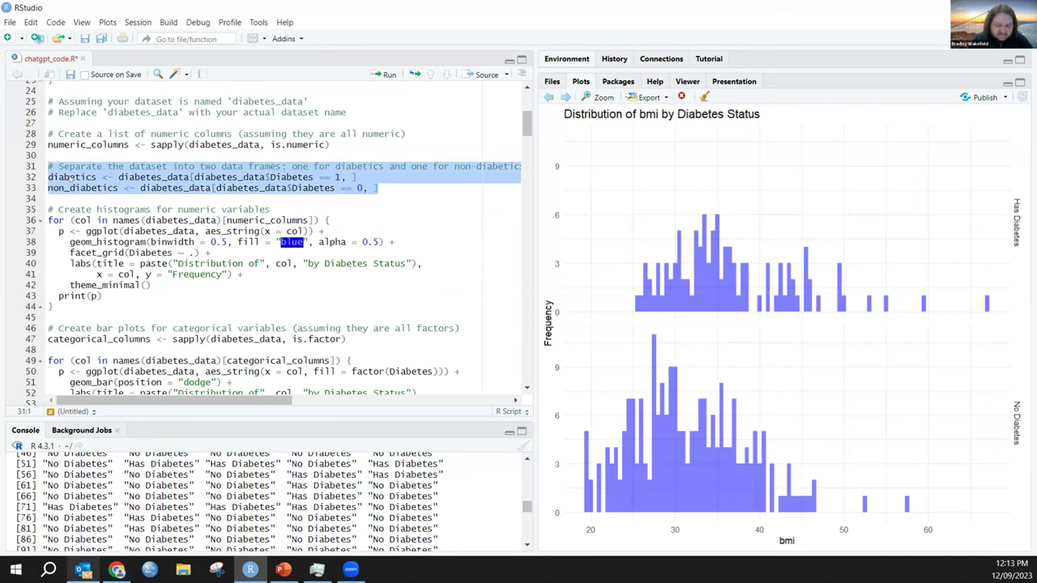
{"action": "key", "text": "BackSpace"}
{"action": "key", "text": "BackSpace"}
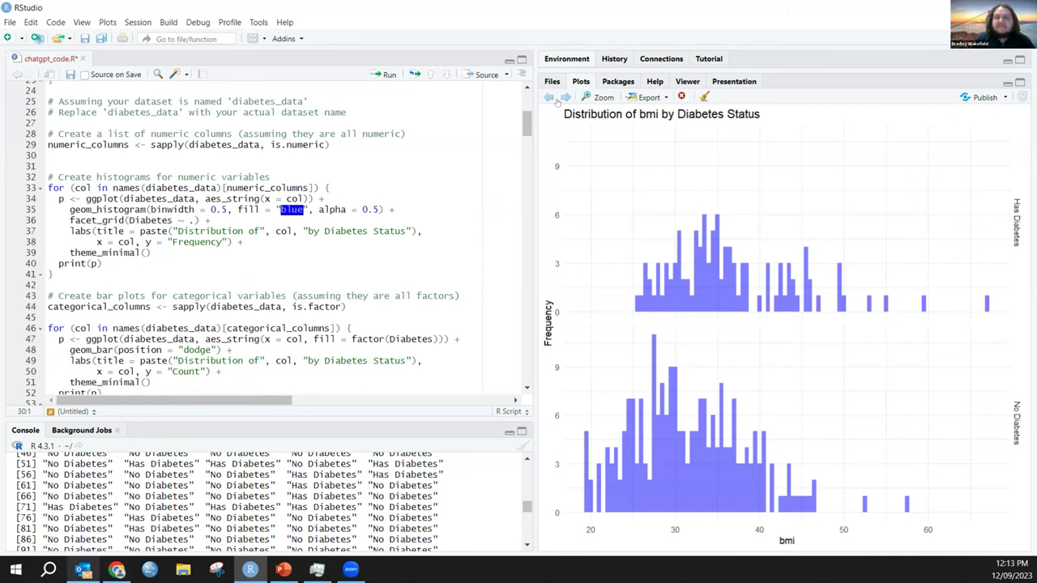
Show the ped distribution plot and review the numeric histogram loop and the categorical bar plot block.
{"action": "left_click", "coordinate": [563, 97]}
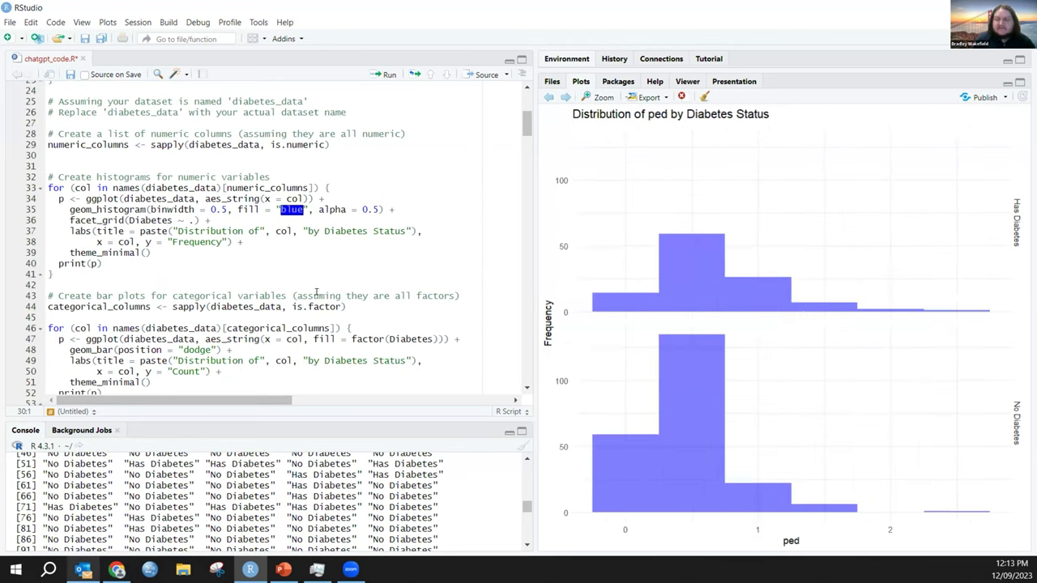
{"action": "scroll", "coordinate": [223, 324], "scroll_direction": "up", "scroll_amount": 4}
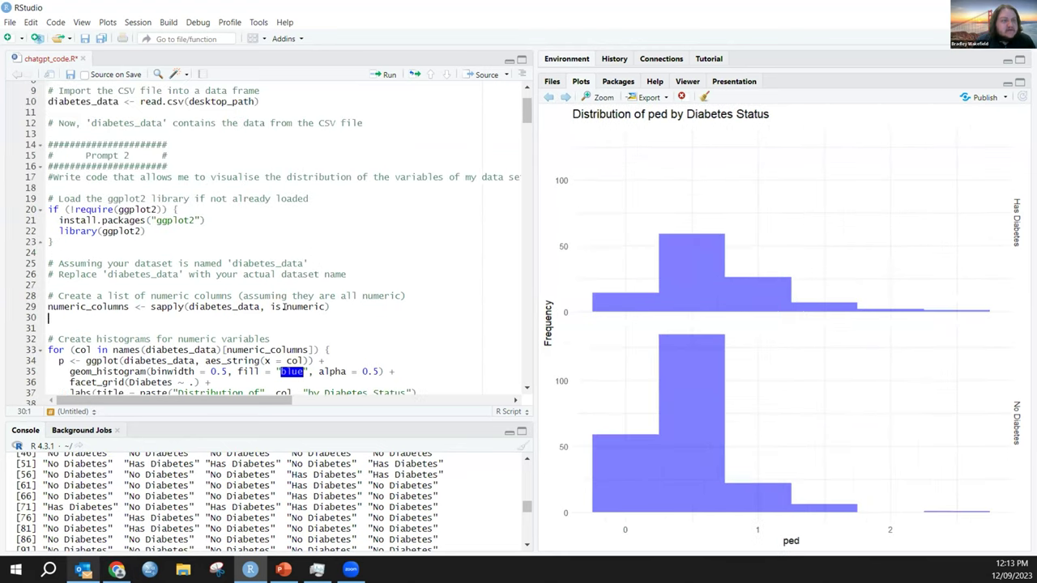
{"action": "scroll", "coordinate": [308, 202], "scroll_direction": "down", "scroll_amount": 3}
{"action": "scroll", "coordinate": [161, 202], "scroll_direction": "down", "scroll_amount": 4}
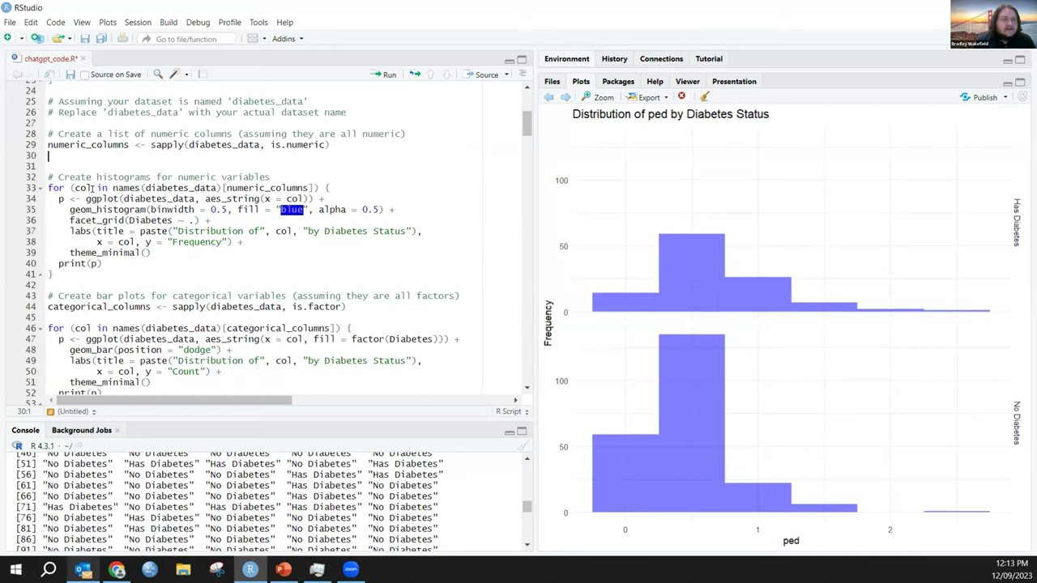
{"action": "left_click_drag", "start_coordinate": [85, 206], "coordinate": [11, 222]}
{"action": "left_click", "coordinate": [258, 334]}
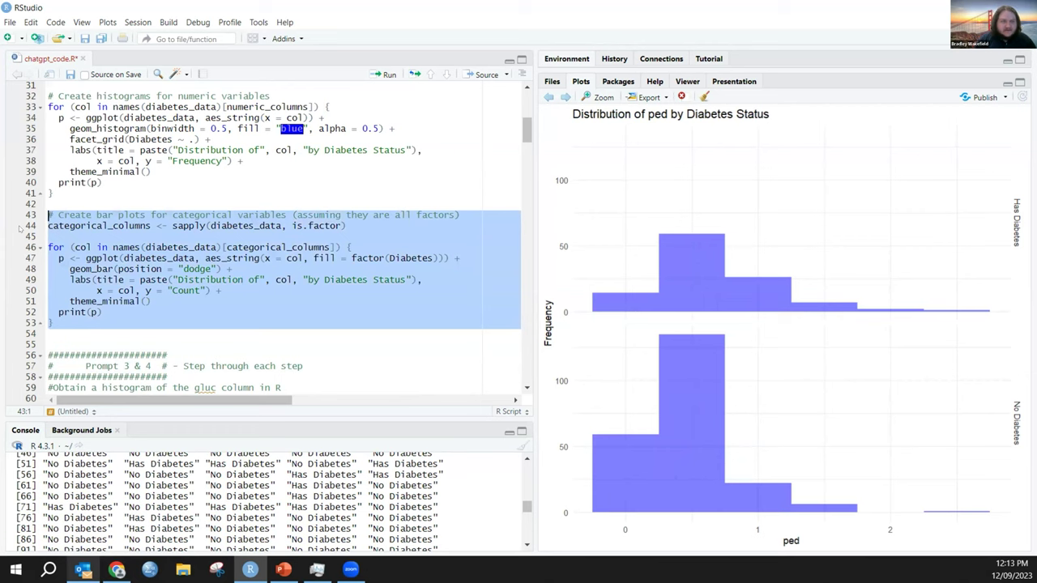
{"action": "scroll", "coordinate": [200, 282], "scroll_direction": "up", "scroll_amount": 5}
{"action": "scroll", "coordinate": [200, 282], "scroll_direction": "down", "scroll_amount": 5}
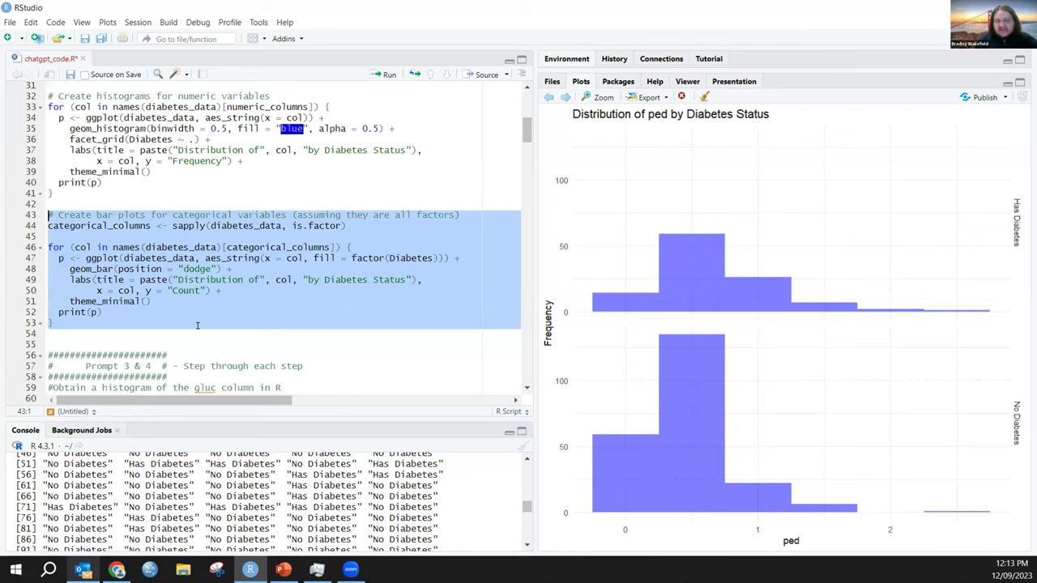
{"action": "key", "text": "Right"}
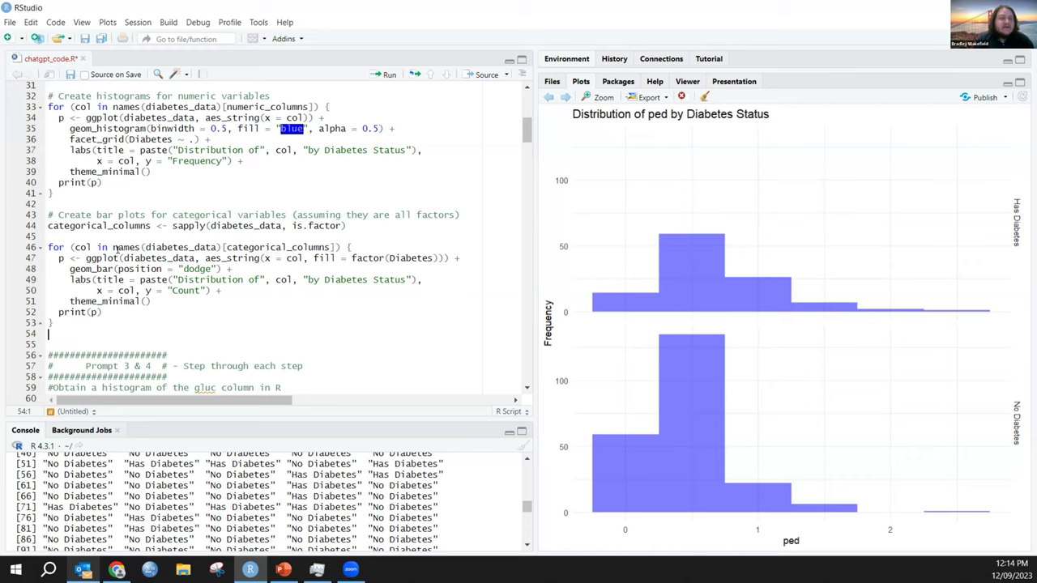
{"action": "scroll", "coordinate": [115, 249], "scroll_direction": "up", "scroll_amount": 3}
{"action": "scroll", "coordinate": [169, 284], "scroll_direction": "down", "scroll_amount": 5}
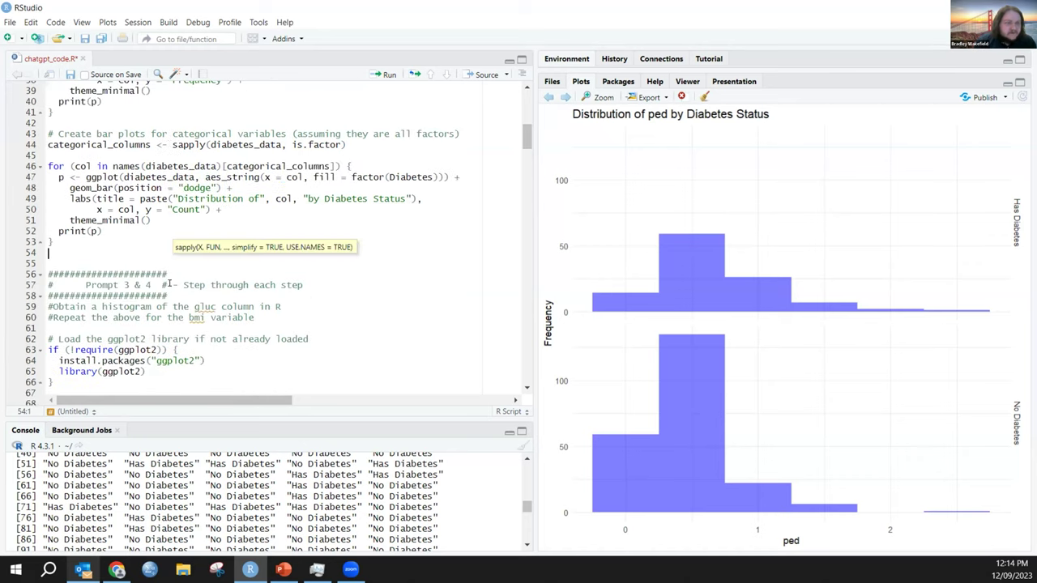
Switch to the ChatGPT script-building chat in Chrome and read the prompt requesting a gluc histogram and boxplot by Diabetes cases.
{"action": "left_click", "coordinate": [116, 570]}
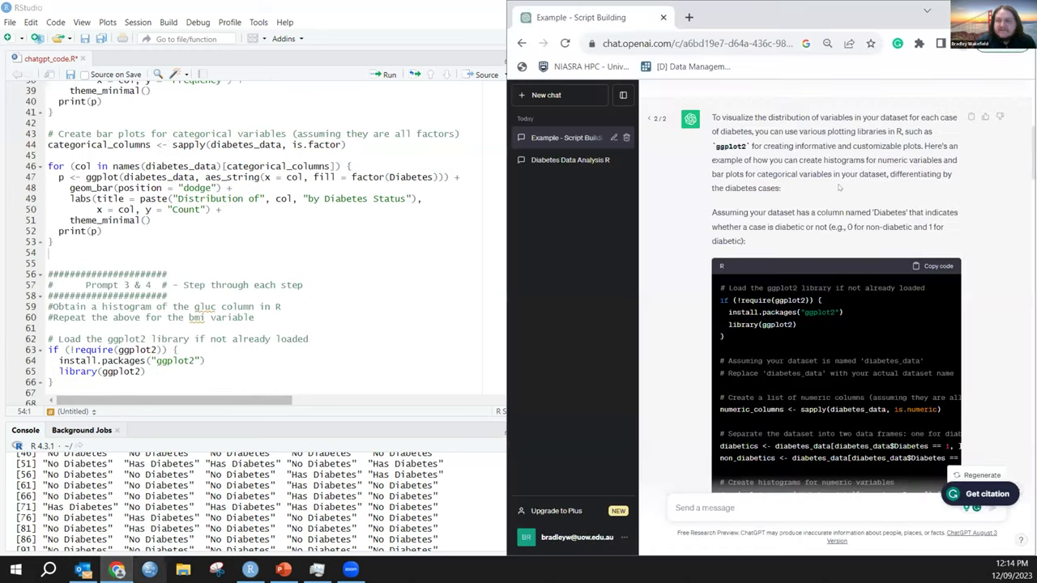
{"action": "scroll", "coordinate": [839, 187], "scroll_direction": "down", "scroll_amount": 15}
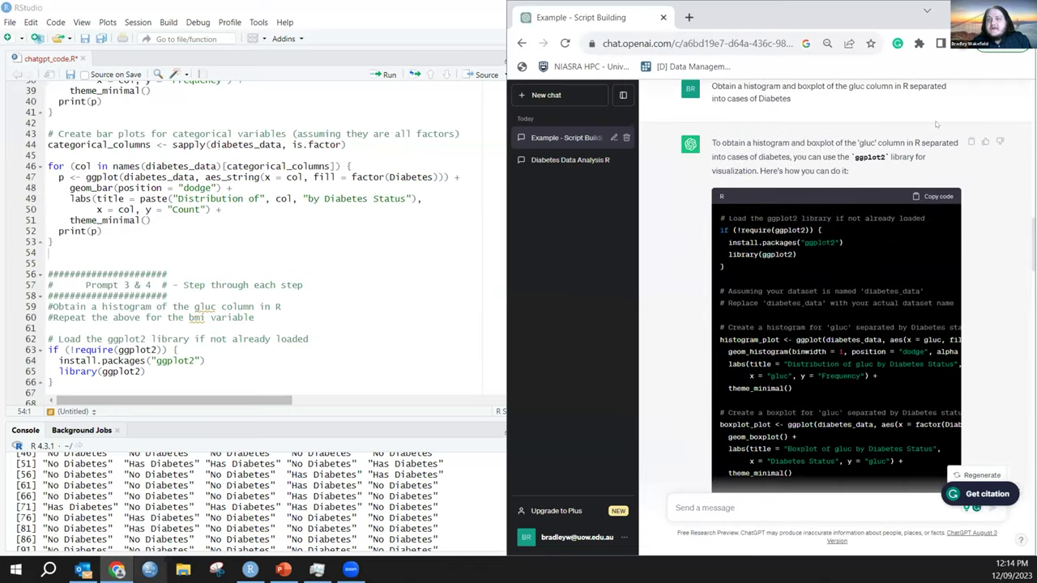
{"action": "scroll", "coordinate": [810, 187], "scroll_direction": "up", "scroll_amount": 1}
{"action": "left_click_drag", "start_coordinate": [791, 166], "coordinate": [712, 153]}
{"action": "left_click", "coordinate": [823, 172]}
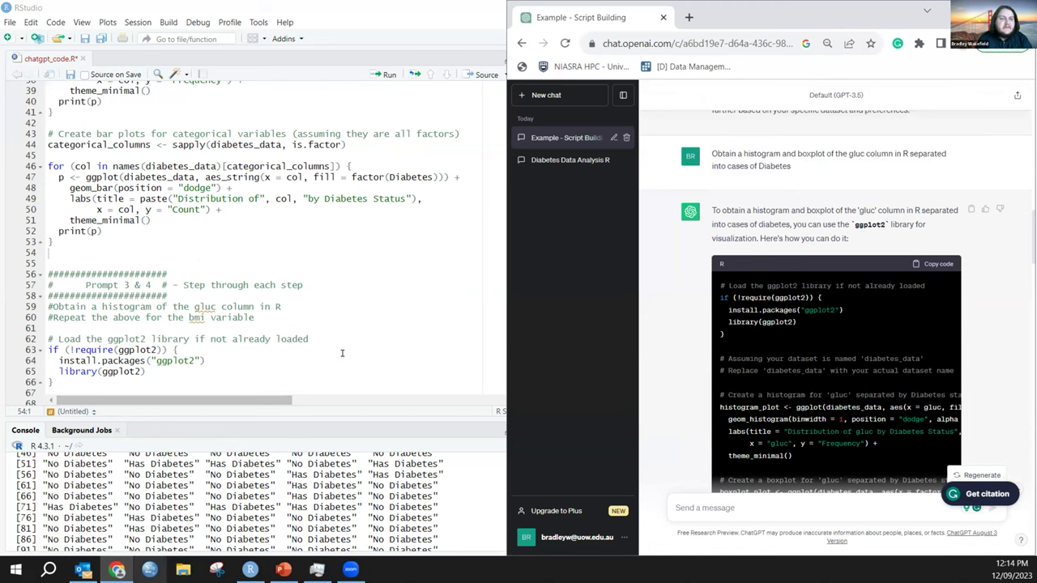
Switch back to RStudio and run the Prompt 3 & 4 code that defines the gluc histogram and boxplot by Diabetes status.
{"action": "scroll", "coordinate": [342, 353], "scroll_direction": "down", "scroll_amount": 5}
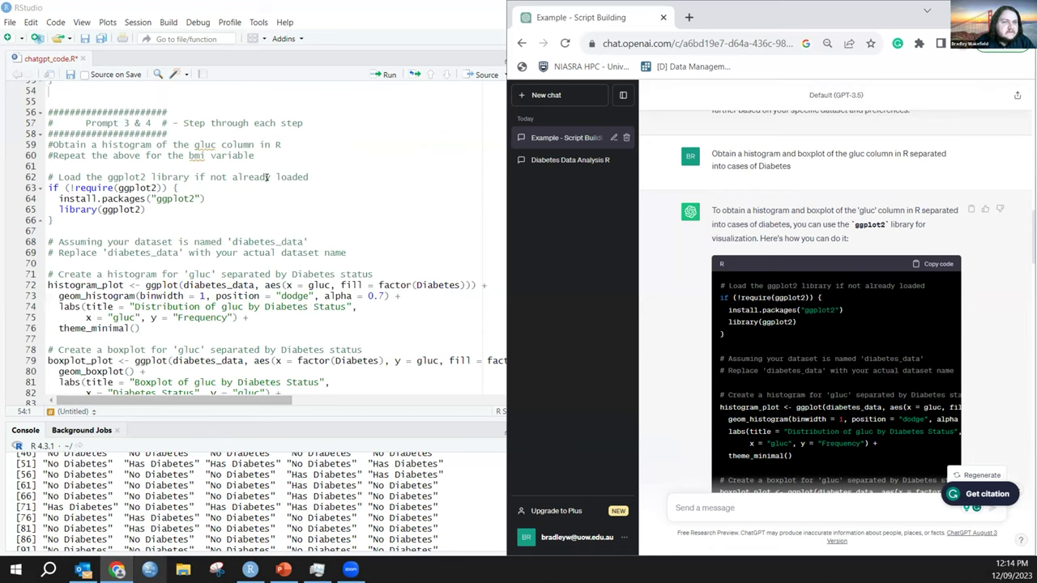
{"action": "left_click", "coordinate": [266, 177]}
{"action": "key", "text": "ctrl+Return"}
{"action": "key", "text": "ctrl+Return"}
{"action": "key", "text": "ctrl+Return"}
{"action": "key", "text": "ctrl+Return"}
{"action": "key", "text": "ctrl+Return"}
{"action": "key", "text": "ctrl+Return"}
{"action": "key", "text": "ctrl+Return"}
{"action": "key", "text": "ctrl+Return"}
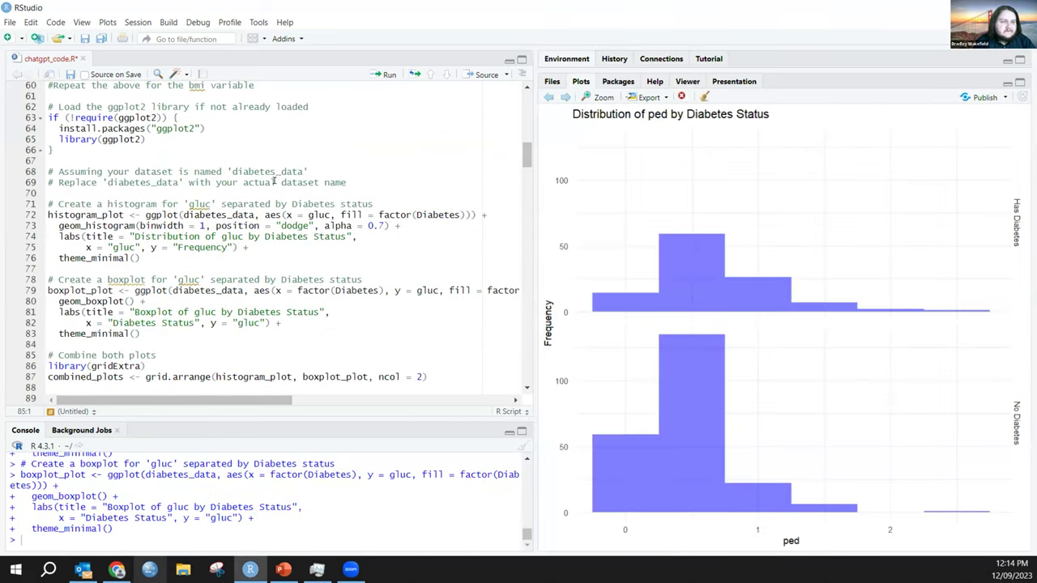
Load gridExtra and arrange the gluc histogram and boxplot side by side in two columns as combined_plots.
{"action": "key", "text": "ctrl+Return"}
{"action": "key", "text": "ctrl+Return"}
{"action": "key", "text": "ctrl+Return"}
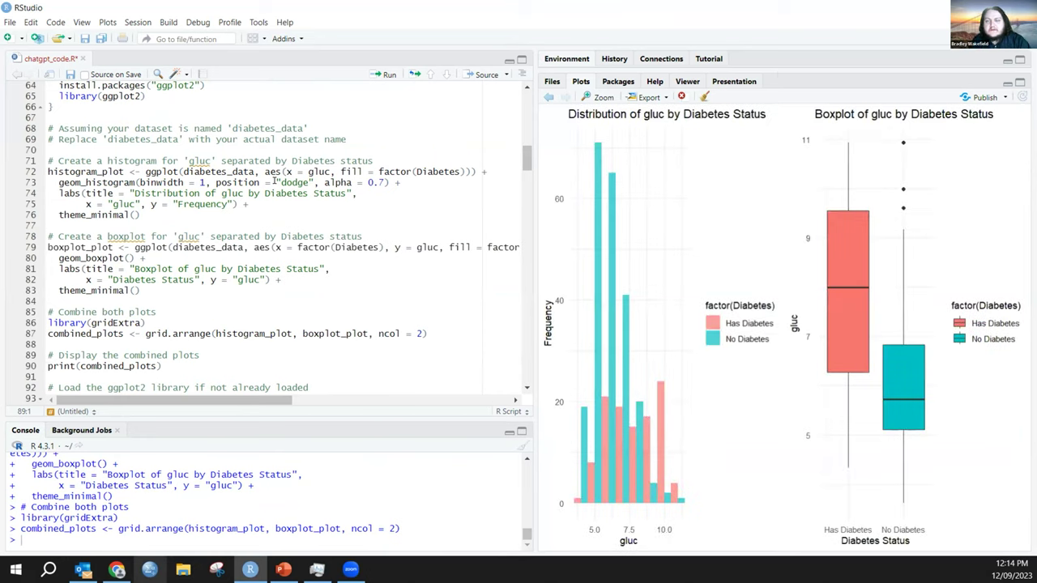
Resize the panes so the Environment object list shows above the gluc plots.
{"action": "left_click_drag", "start_coordinate": [782, 65], "coordinate": [844, 283]}
{"action": "left_click", "coordinate": [151, 247]}
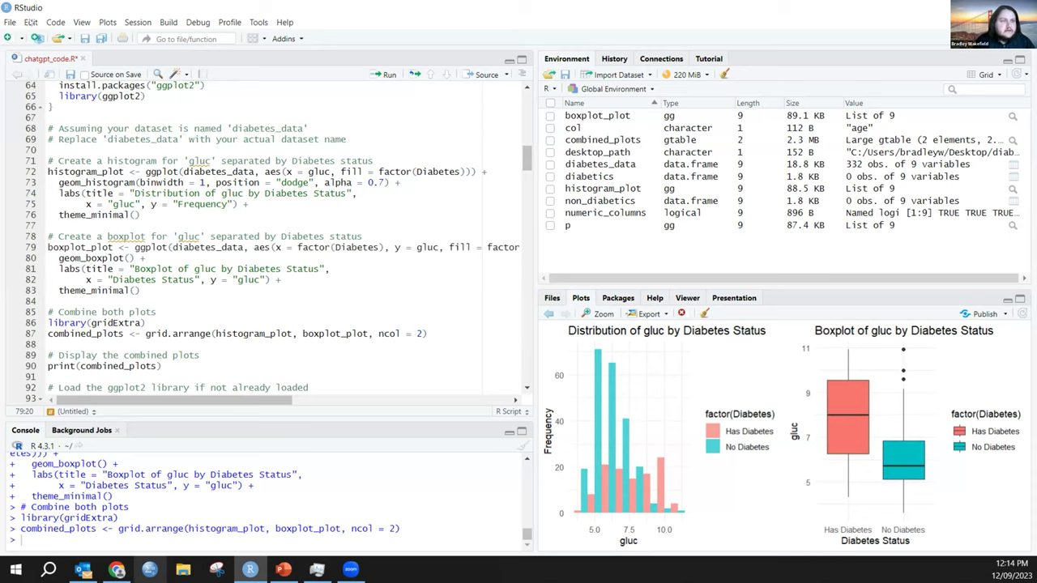
{"action": "scroll", "coordinate": [169, 267], "scroll_direction": "up", "scroll_amount": 2}
{"action": "scroll", "coordinate": [170, 267], "scroll_direction": "down", "scroll_amount": 2}
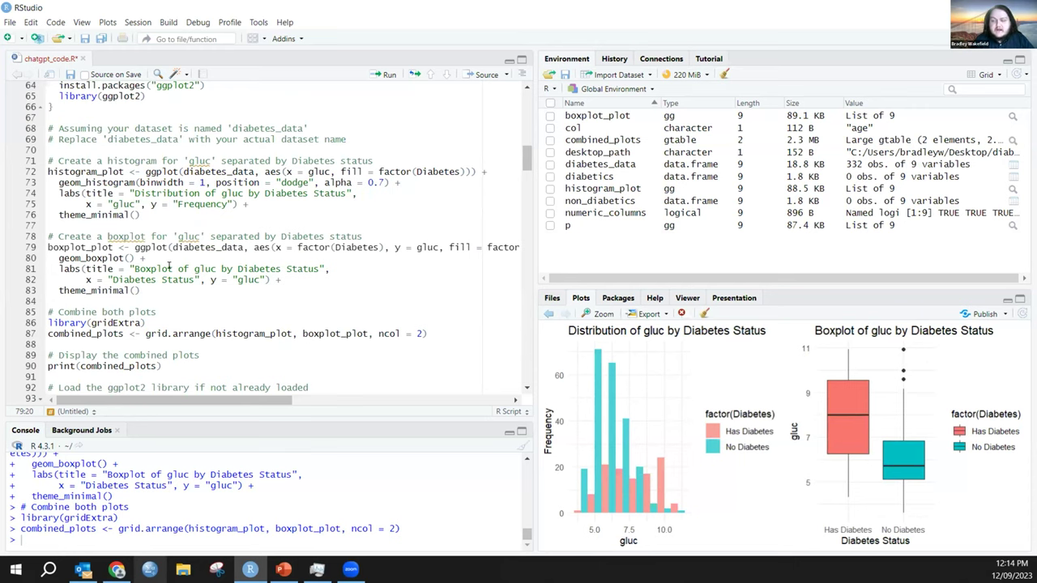
Compare the loop-based numeric histogram code with the separate gluc histogram and boxplot code in the script.
{"action": "scroll", "coordinate": [153, 255], "scroll_direction": "up", "scroll_amount": 10}
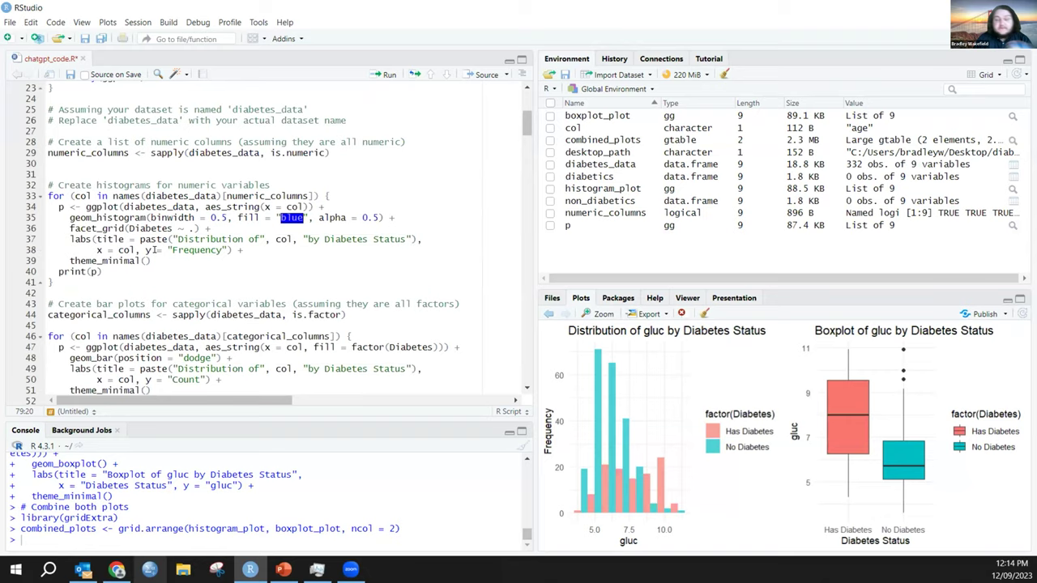
{"action": "scroll", "coordinate": [153, 255], "scroll_direction": "down", "scroll_amount": 2}
{"action": "scroll", "coordinate": [153, 255], "scroll_direction": "down", "scroll_amount": 10}
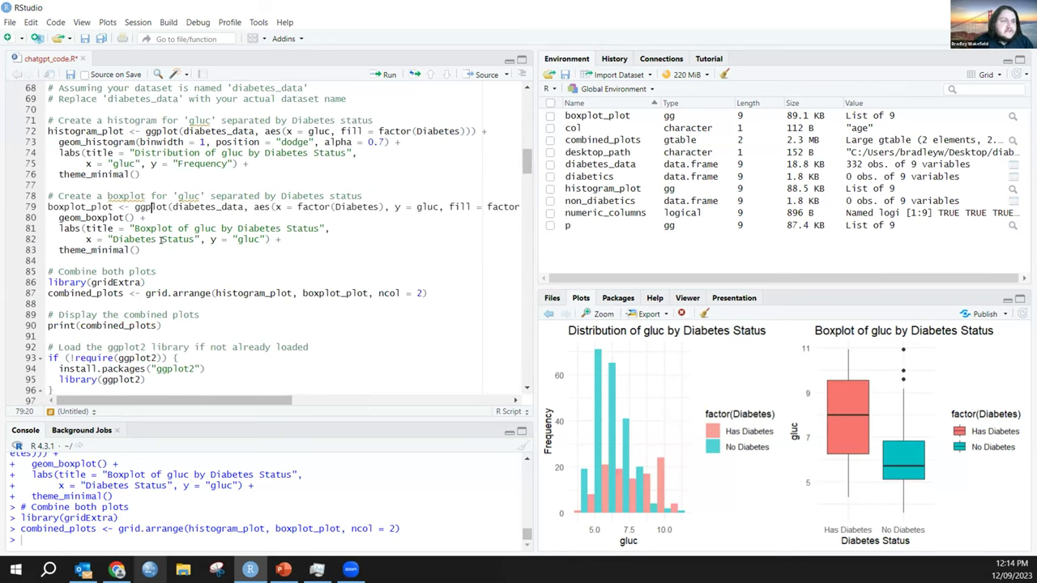
{"action": "scroll", "coordinate": [162, 239], "scroll_direction": "up", "scroll_amount": 1}
{"action": "scroll", "coordinate": [187, 250], "scroll_direction": "up", "scroll_amount": 1}
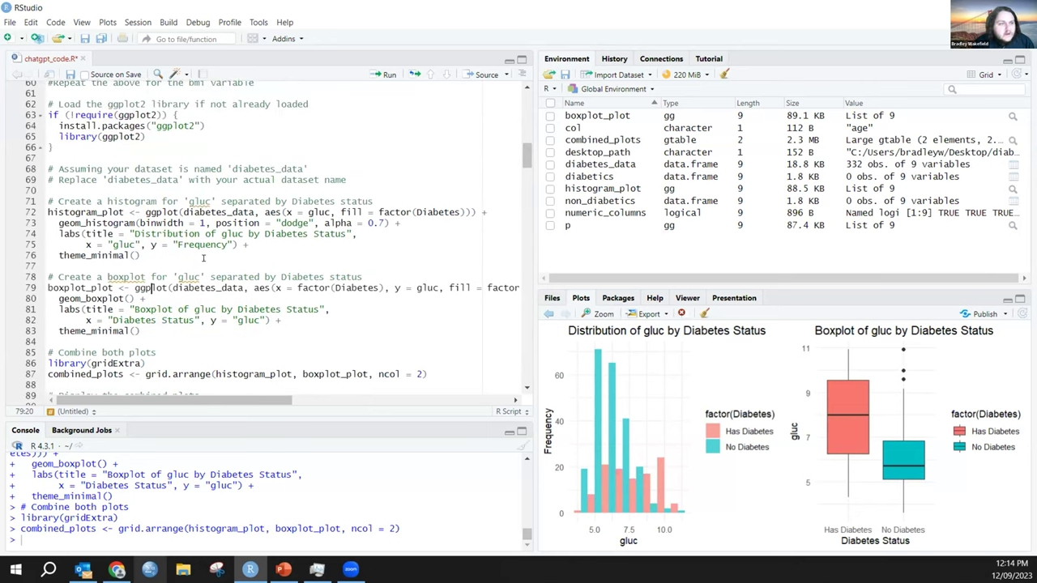
{"action": "left_click", "coordinate": [238, 212]}
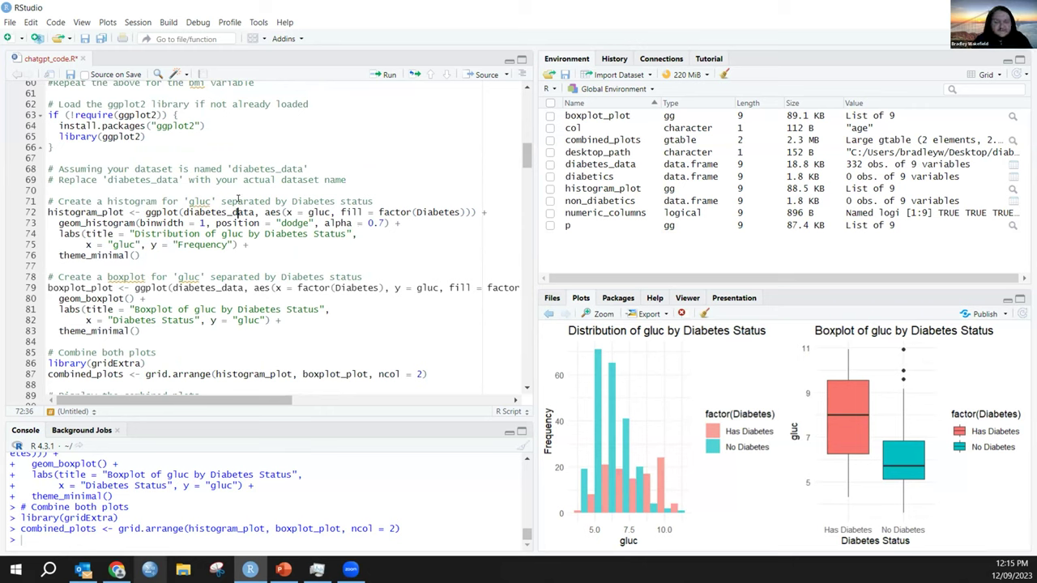
Review the bmi plotting code in the script and the matching ChatGPT prompt asking to repeat the above for the bmi variable.
{"action": "scroll", "coordinate": [172, 200], "scroll_direction": "down", "scroll_amount": 10}
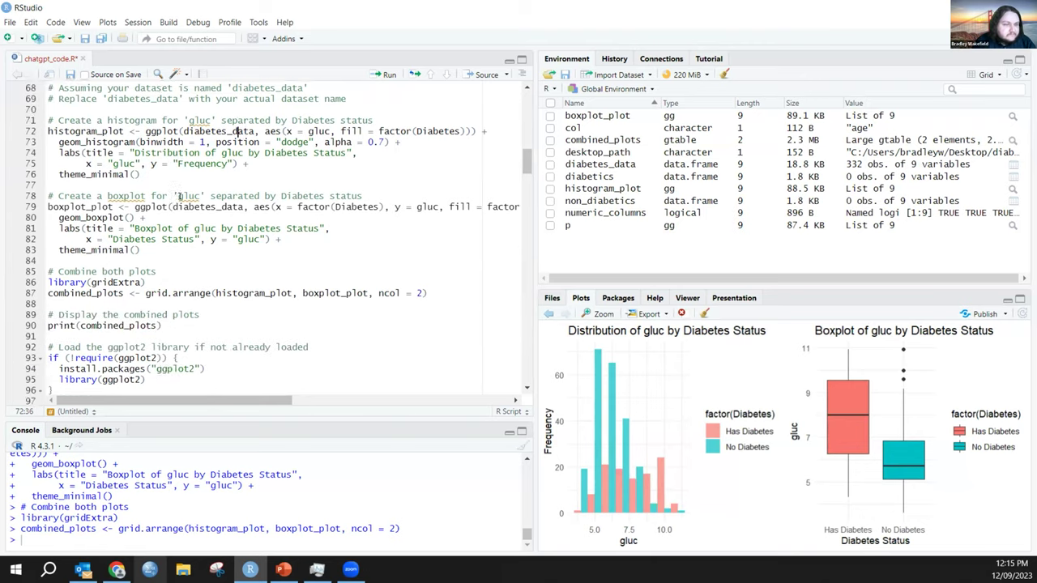
{"action": "scroll", "coordinate": [189, 225], "scroll_direction": "down", "scroll_amount": 1}
{"action": "scroll", "coordinate": [189, 225], "scroll_direction": "up", "scroll_amount": 4}
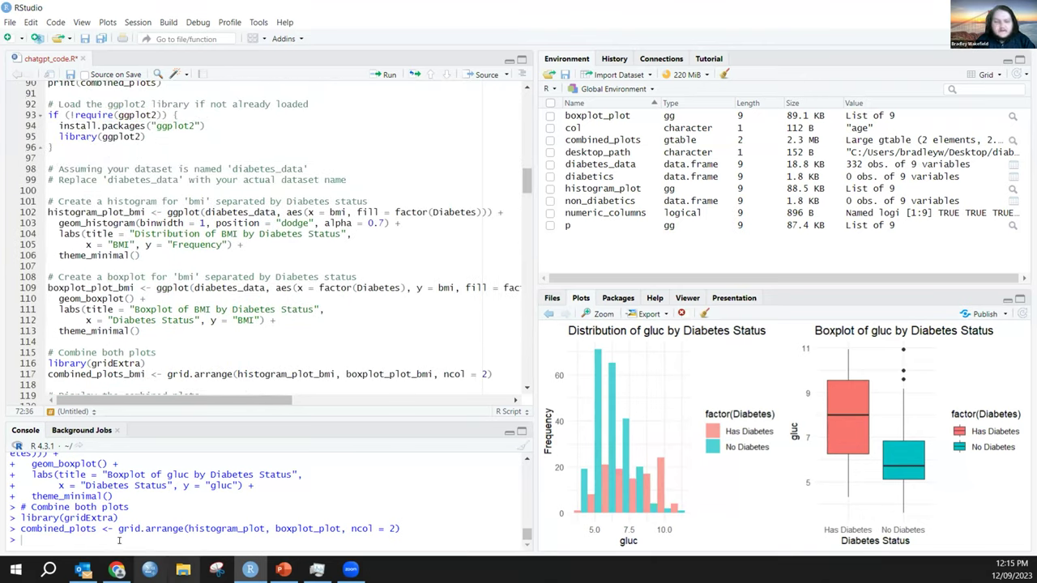
{"action": "left_click", "coordinate": [116, 570]}
{"action": "scroll", "coordinate": [1024, 366], "scroll_direction": "down", "scroll_amount": 10}
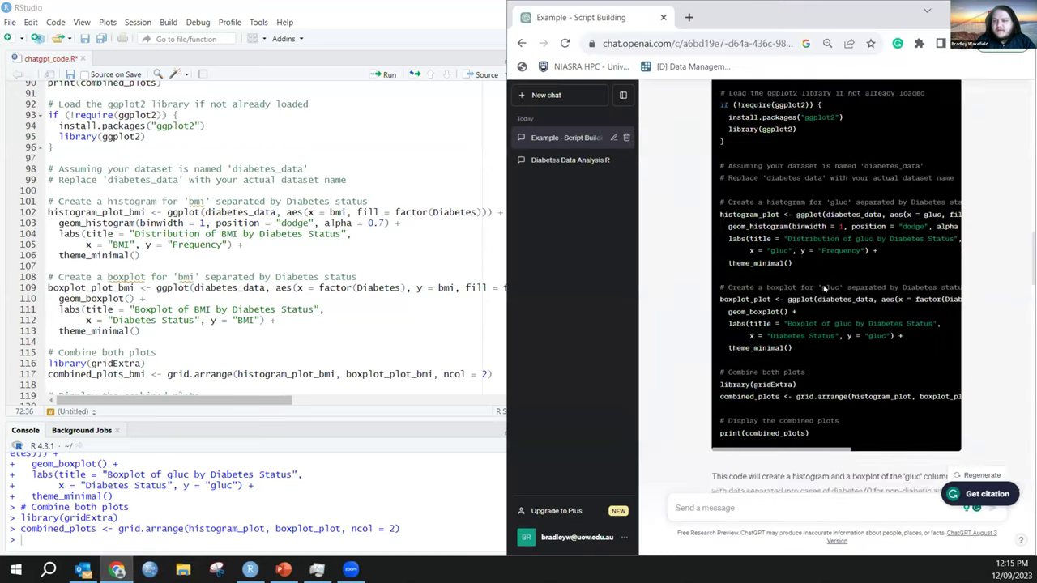
{"action": "left_click_drag", "start_coordinate": [712, 283], "coordinate": [867, 283]}
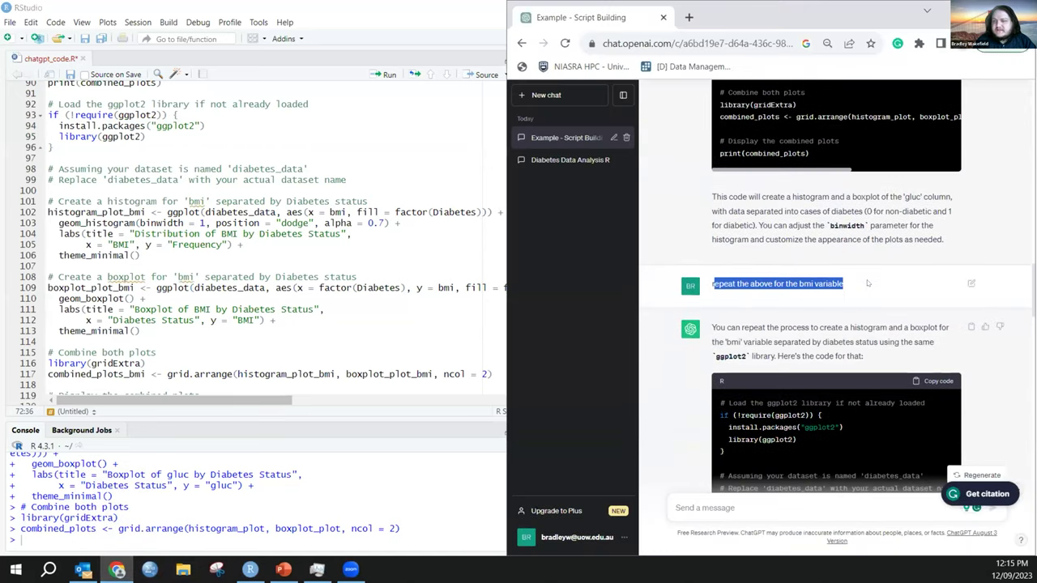
Return to RStudio and run the code that builds the bmi histogram and boxplot and combines them as combined_plots_bmi.
{"action": "left_click", "coordinate": [276, 251]}
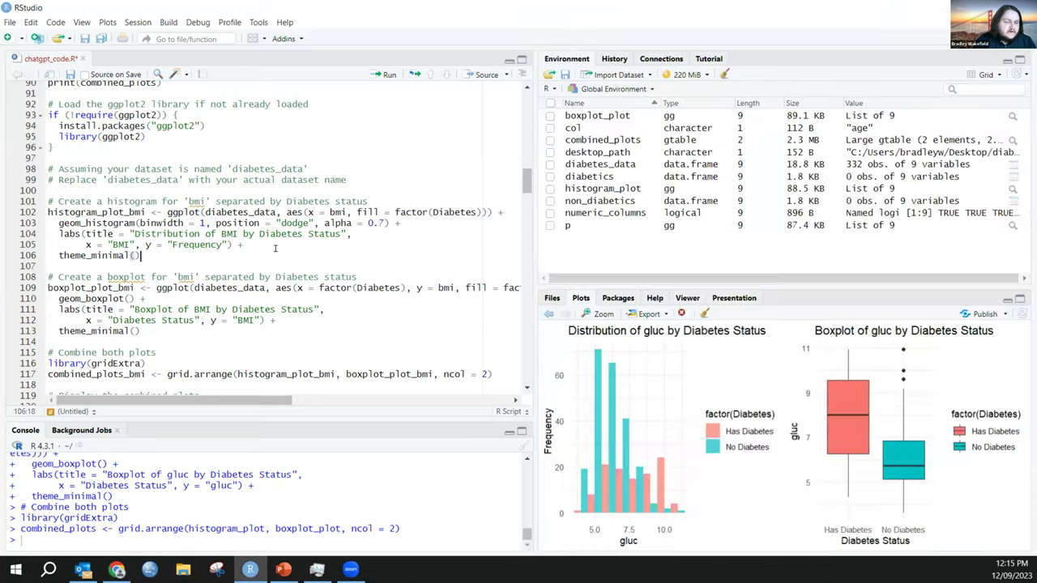
{"action": "scroll", "coordinate": [283, 231], "scroll_direction": "down", "scroll_amount": 4}
{"action": "scroll", "coordinate": [282, 231], "scroll_direction": "up", "scroll_amount": 4}
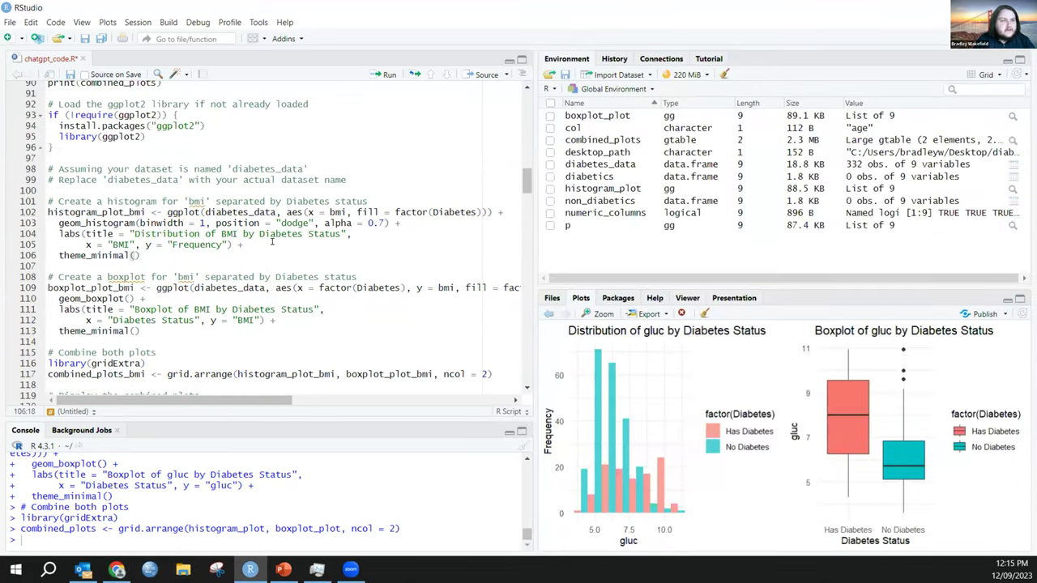
{"action": "scroll", "coordinate": [272, 242], "scroll_direction": "down", "scroll_amount": 7}
{"action": "scroll", "coordinate": [224, 353], "scroll_direction": "up", "scroll_amount": 6}
{"action": "left_click_drag", "start_coordinate": [224, 376], "coordinate": [47, 160]}
{"action": "key", "text": "ctrl+Return"}
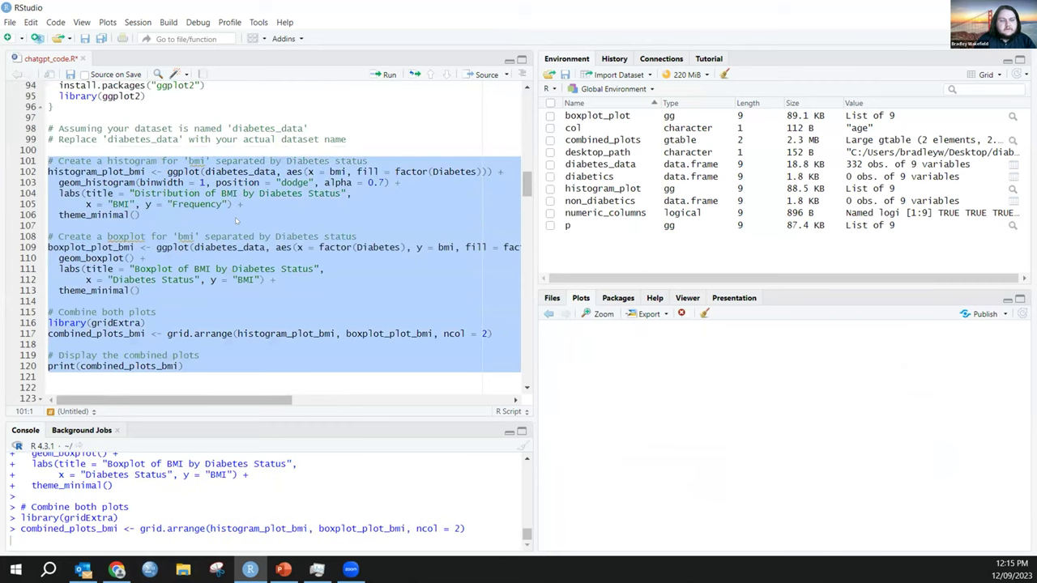
{"action": "scroll", "coordinate": [349, 251], "scroll_direction": "down", "scroll_amount": 3}
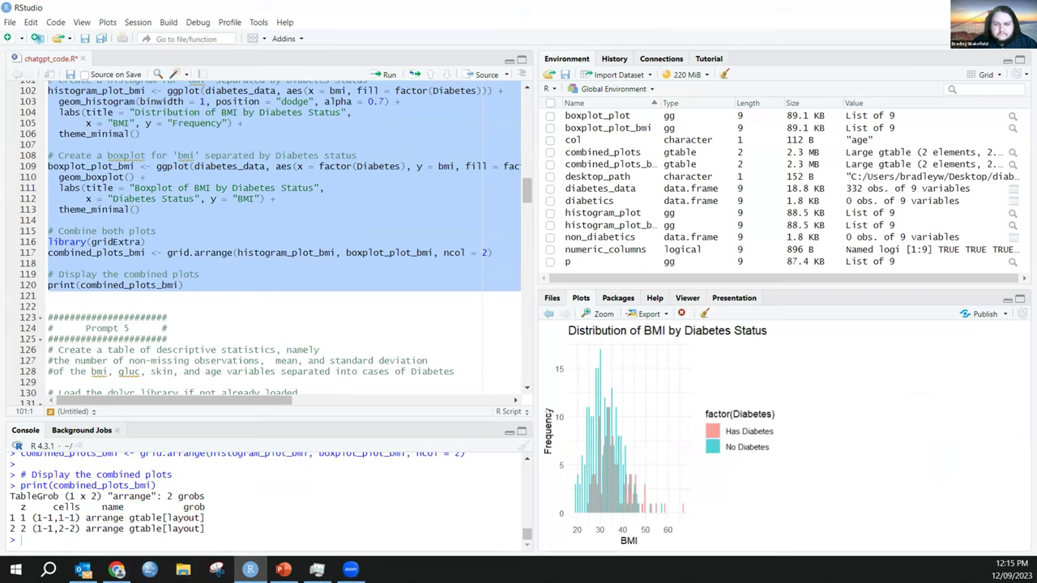
Find the Prompt 5 section in the script and examine the matching descriptive statistics prompt and dplyr answer in ChatGPT.
{"action": "scroll", "coordinate": [246, 205], "scroll_direction": "down", "scroll_amount": 6}
{"action": "scroll", "coordinate": [243, 205], "scroll_direction": "up", "scroll_amount": 2}
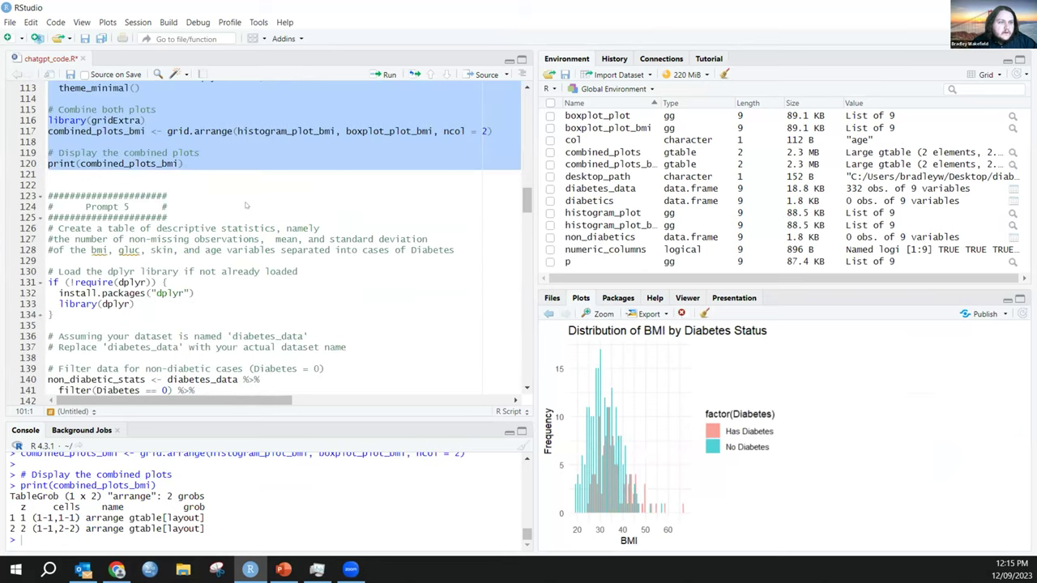
{"action": "scroll", "coordinate": [241, 205], "scroll_direction": "down", "scroll_amount": 2}
{"action": "mouse_move", "coordinate": [117, 566]}
{"action": "left_click", "coordinate": [117, 511]}
{"action": "scroll", "coordinate": [836, 284], "scroll_direction": "down", "scroll_amount": 5}
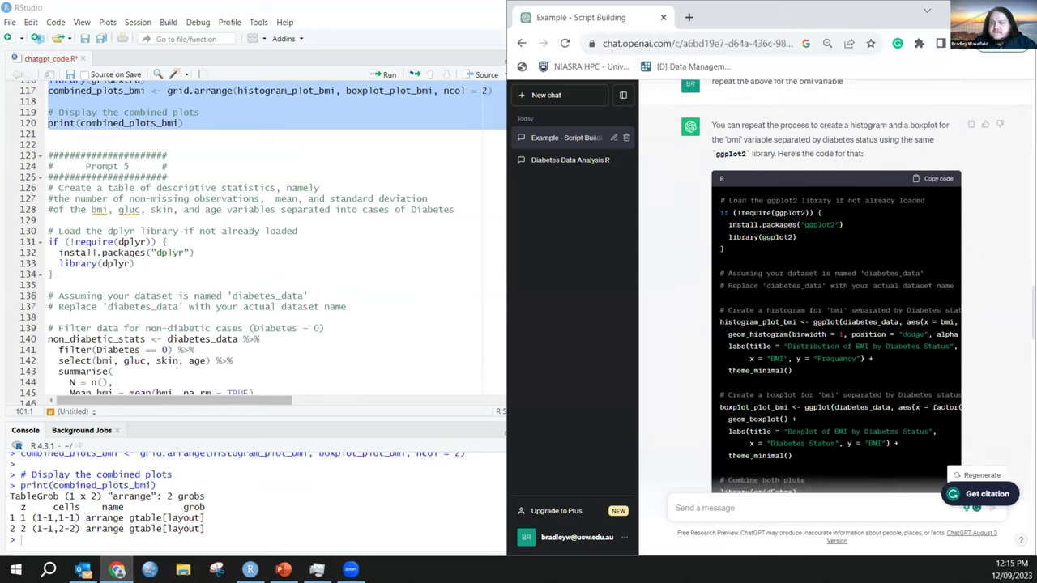
{"action": "scroll", "coordinate": [767, 300], "scroll_direction": "down", "scroll_amount": 5}
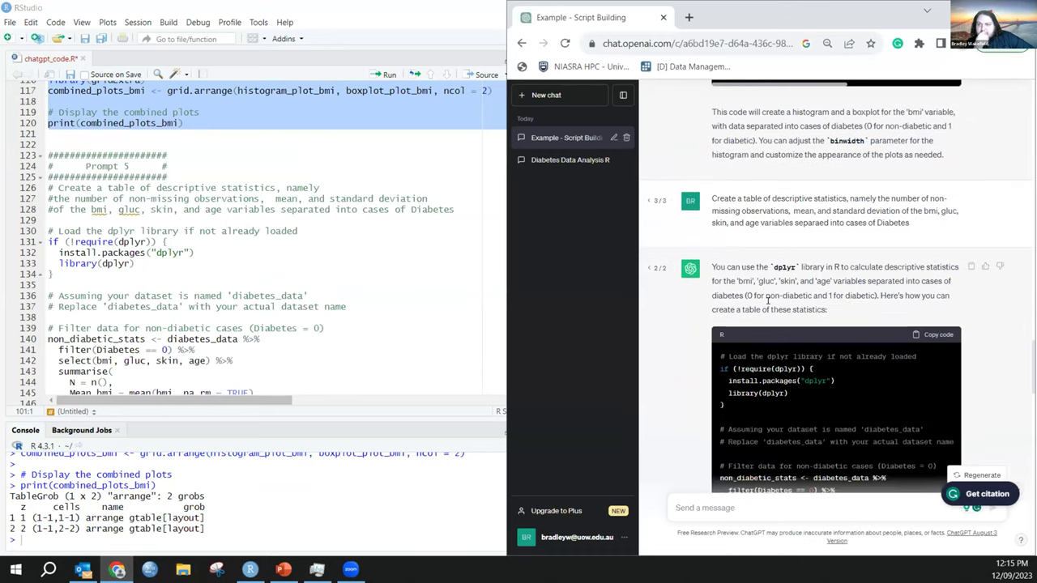
{"action": "left_click_drag", "start_coordinate": [712, 199], "coordinate": [845, 189]}
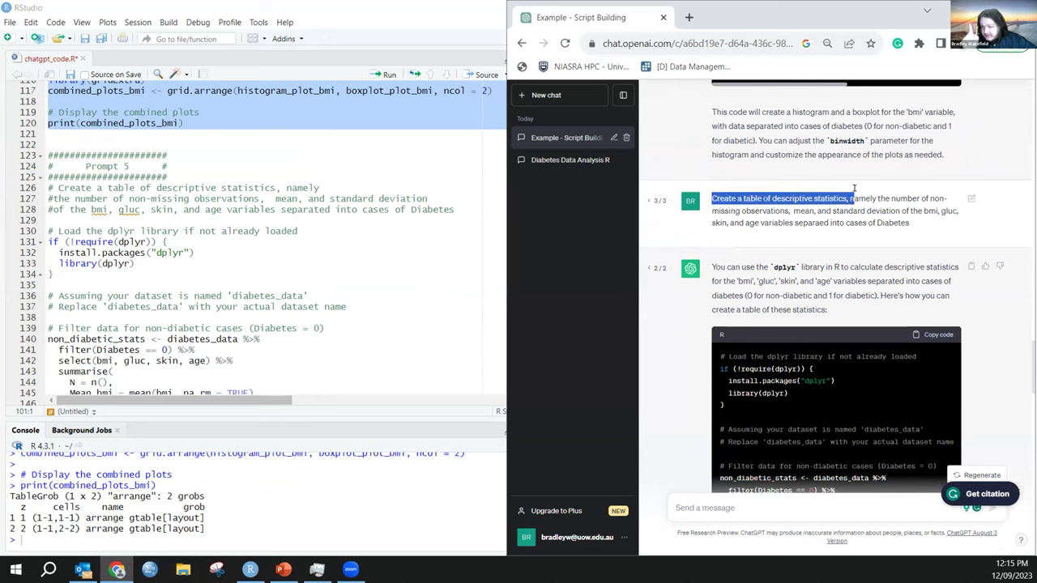
{"action": "left_click_drag", "start_coordinate": [851, 198], "coordinate": [925, 223]}
{"action": "double_click", "coordinate": [885, 211]}
{"action": "left_click", "coordinate": [912, 228]}
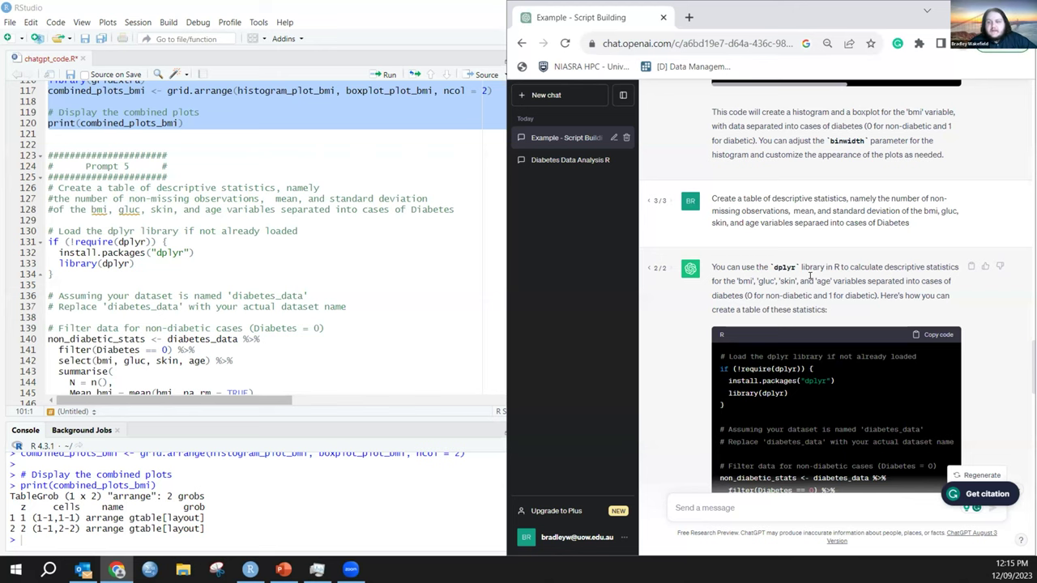
{"action": "scroll", "coordinate": [910, 230], "scroll_direction": "down", "scroll_amount": 2}
Switch back to RStudio and run the Prompt 5 block that installs dplyr if needed and loads it.
{"action": "left_click", "coordinate": [318, 231]}
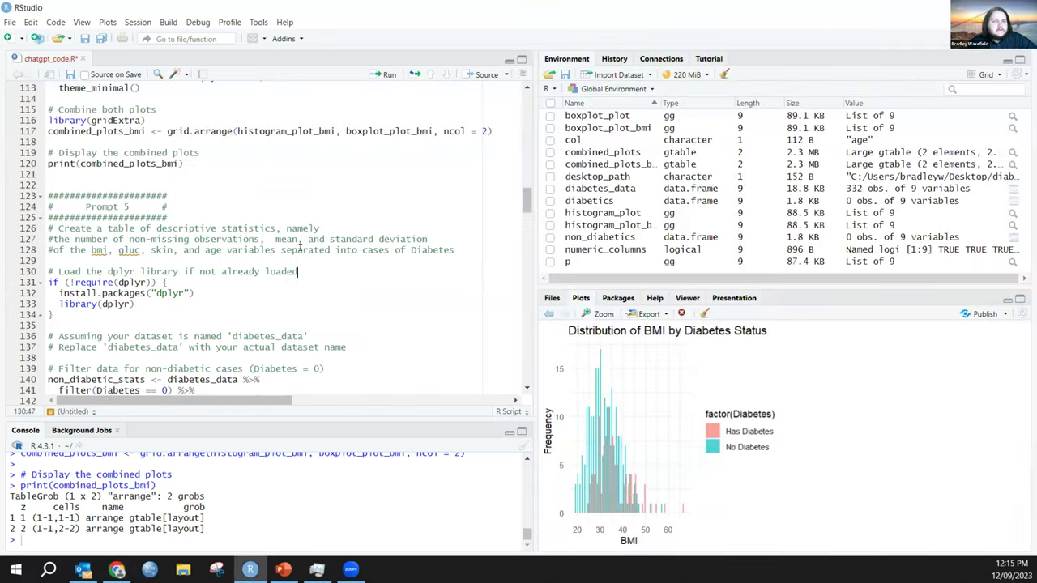
{"action": "scroll", "coordinate": [300, 247], "scroll_direction": "down", "scroll_amount": 2}
{"action": "scroll", "coordinate": [300, 247], "scroll_direction": "down", "scroll_amount": 3}
{"action": "scroll", "coordinate": [153, 195], "scroll_direction": "up", "scroll_amount": 2}
{"action": "left_click_drag", "start_coordinate": [153, 196], "coordinate": [47, 150]}
{"action": "key", "text": "ctrl+Return"}
{"action": "scroll", "coordinate": [229, 177], "scroll_direction": "down", "scroll_amount": 5}
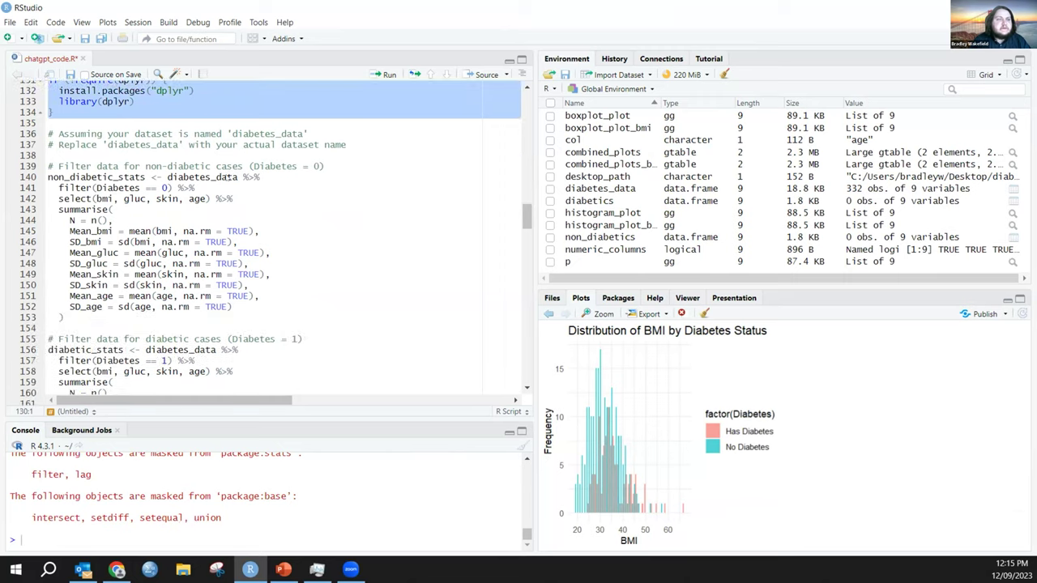
Run the generated summary code that filters Diabetes == 0 and print non_diabetic_stats to check it.
{"action": "scroll", "coordinate": [111, 169], "scroll_direction": "up", "scroll_amount": 2}
{"action": "left_click", "coordinate": [94, 138]}
{"action": "key", "text": "ctrl+Return"}
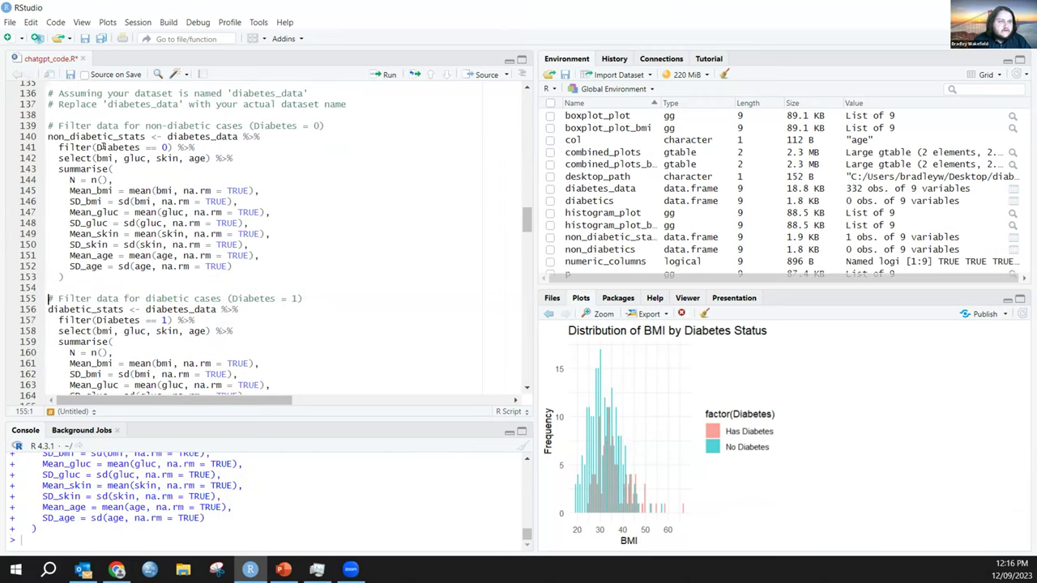
{"action": "left_click", "coordinate": [122, 128]}
{"action": "double_click", "coordinate": [119, 136]}
{"action": "key", "text": "ctrl+Return"}
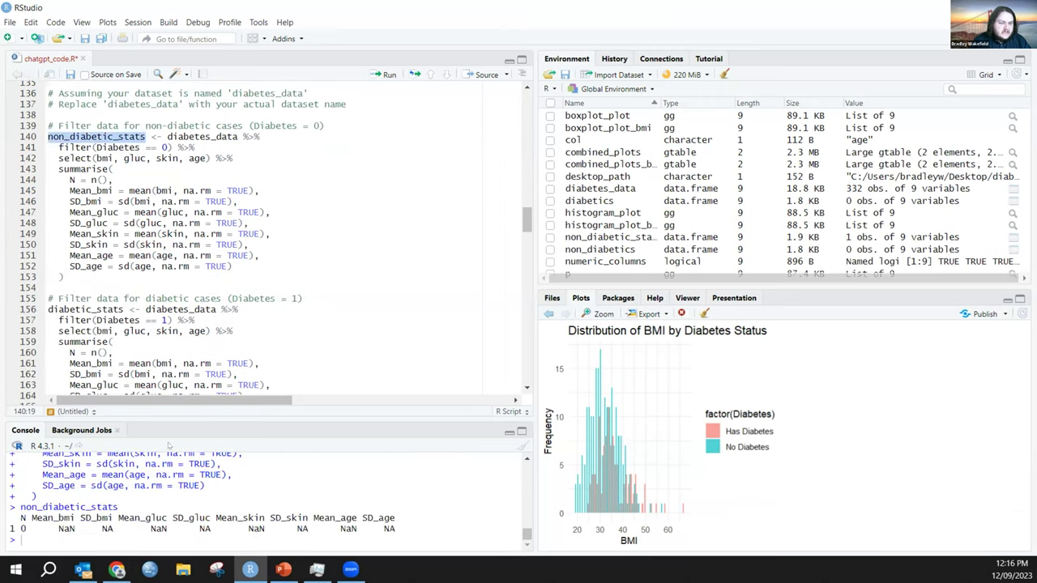
{"action": "mouse_move", "coordinate": [315, 559]}
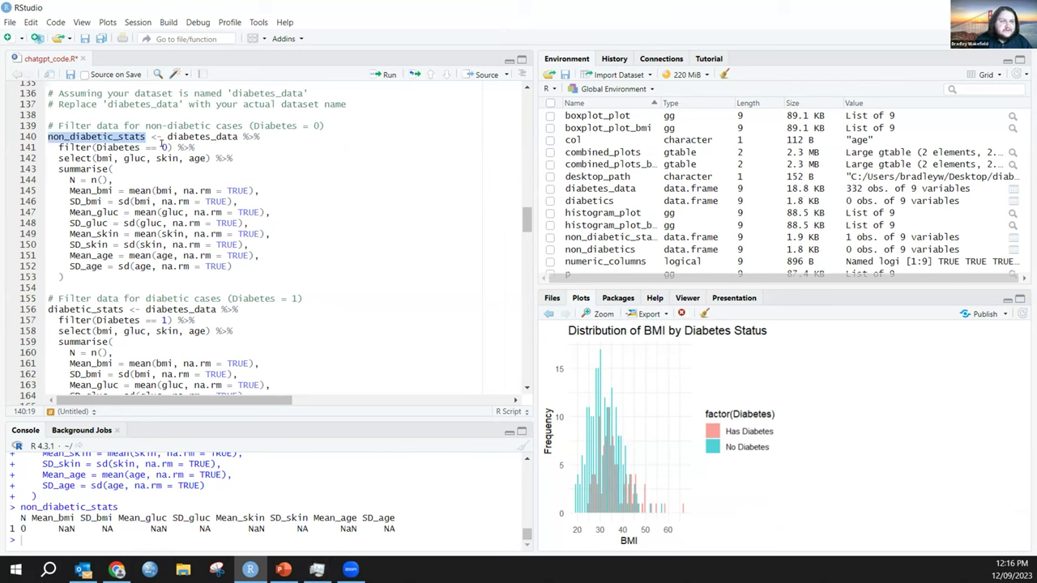
Change the non-diabetic filter to Diabetes == "No Diabetes", then rerun the summary and print non_diabetic_stats.
{"action": "left_click", "coordinate": [163, 147]}
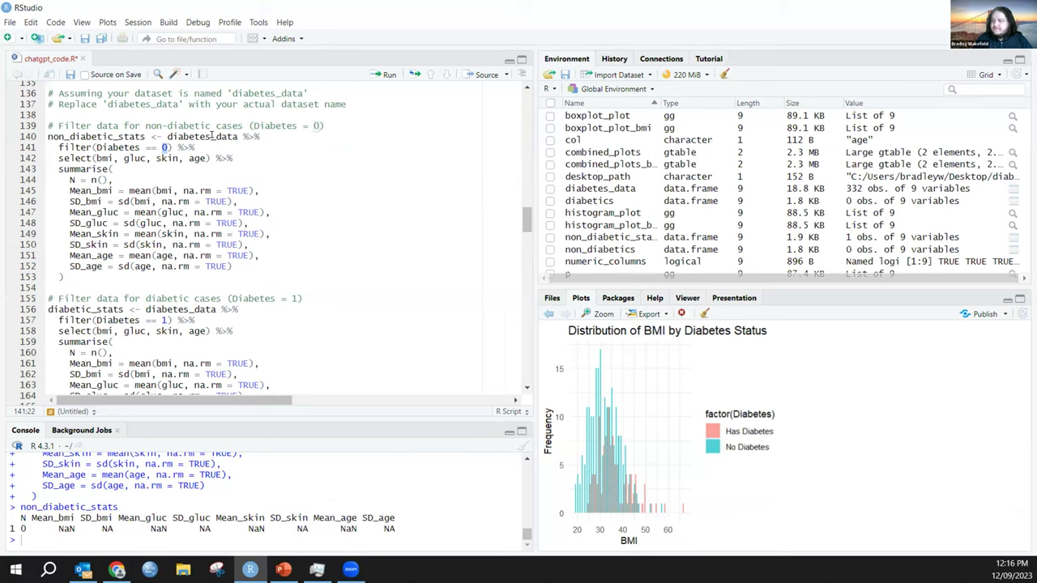
{"action": "key", "text": "Delete"}
{"action": "type", "text": "\"No "}
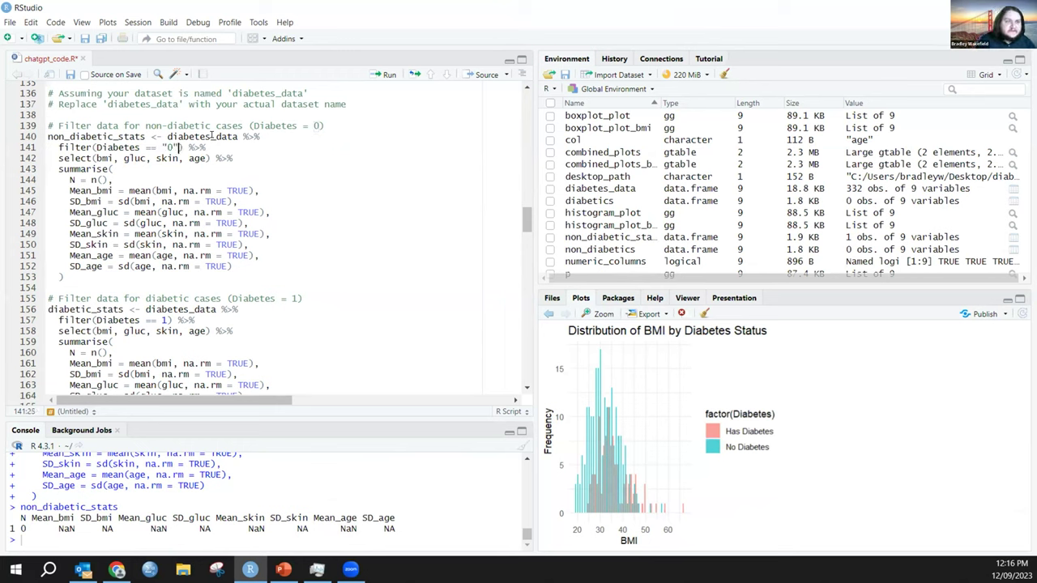
{"action": "type", "text": "Diabetes"}
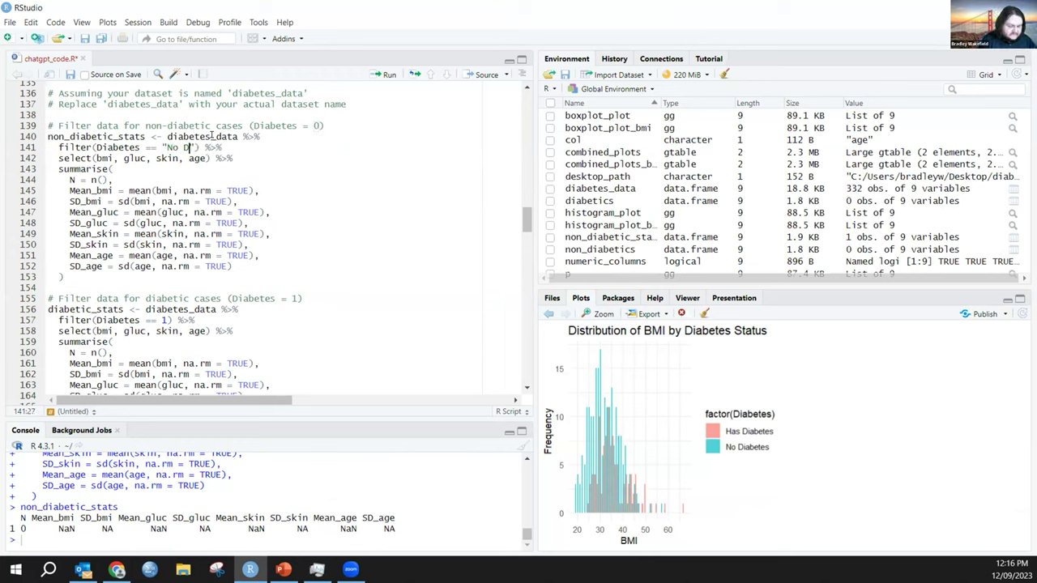
{"action": "key", "text": "ctrl+Return"}
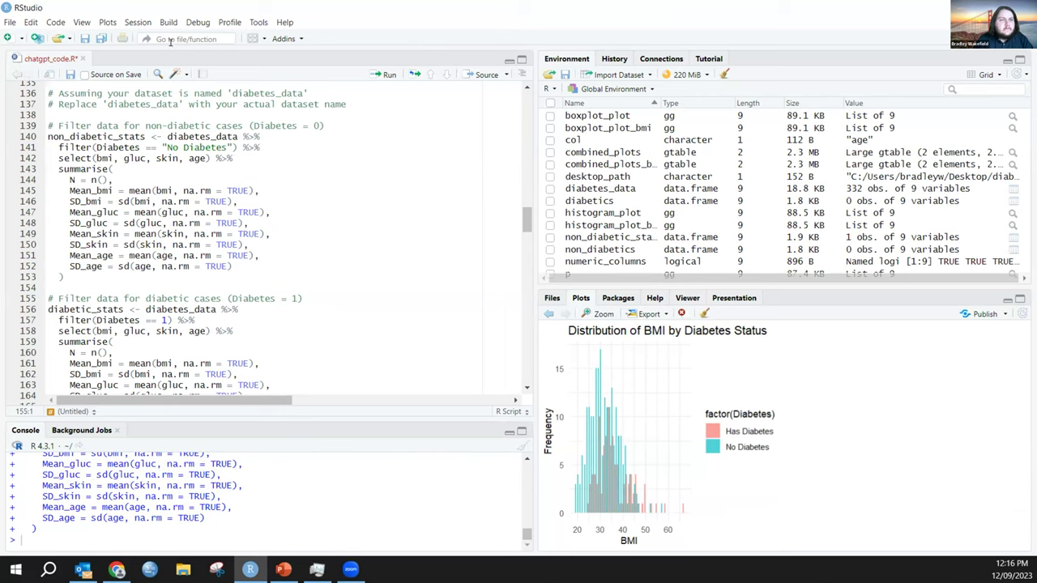
{"action": "double_click", "coordinate": [128, 136]}
{"action": "key", "text": "ctrl+Return"}
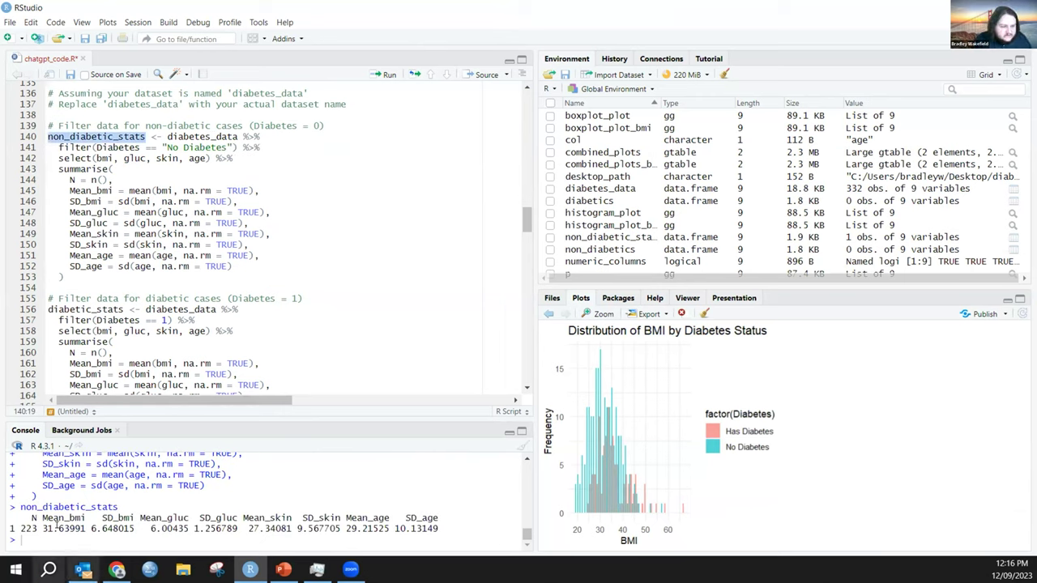
{"action": "left_click_drag", "start_coordinate": [81, 528], "coordinate": [433, 528]}
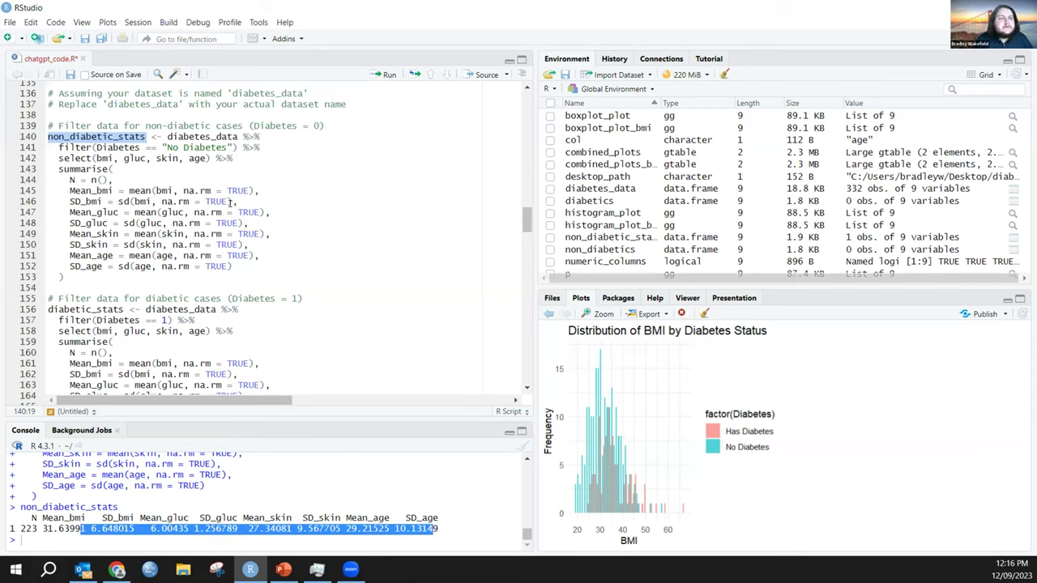
Change the diabetic filter to Diabetes == "Has Diabetes", then run the summary and print diabetic_stats.
{"action": "scroll", "coordinate": [178, 213], "scroll_direction": "down", "scroll_amount": 3}
{"action": "left_click", "coordinate": [166, 239]}
{"action": "key", "text": "BackSpace"}
{"action": "type", "text": "\"Has"}
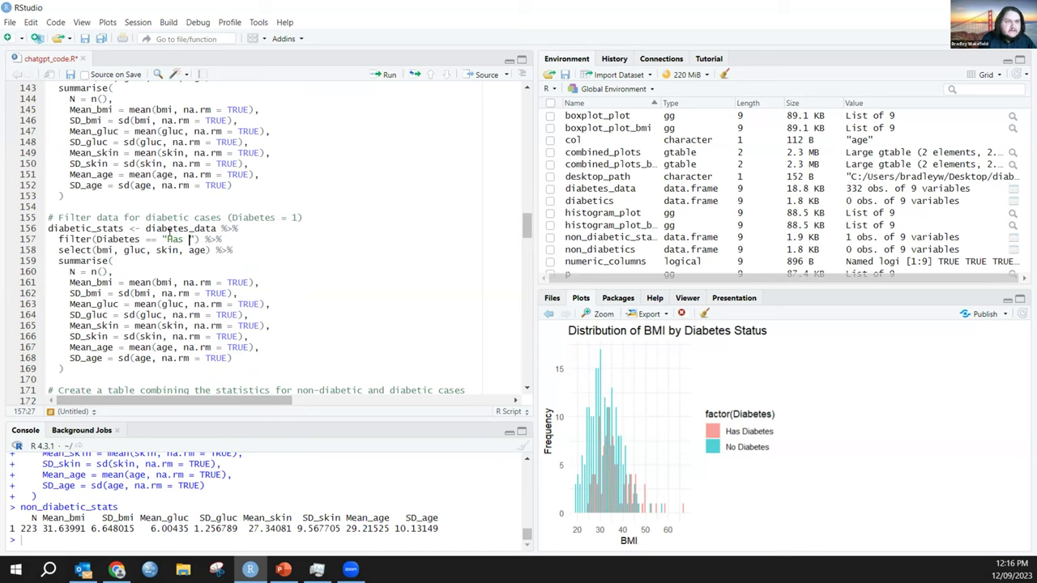
{"action": "scroll", "coordinate": [248, 239], "scroll_direction": "up", "scroll_amount": 2}
{"action": "type", "text": "Diabetes"}
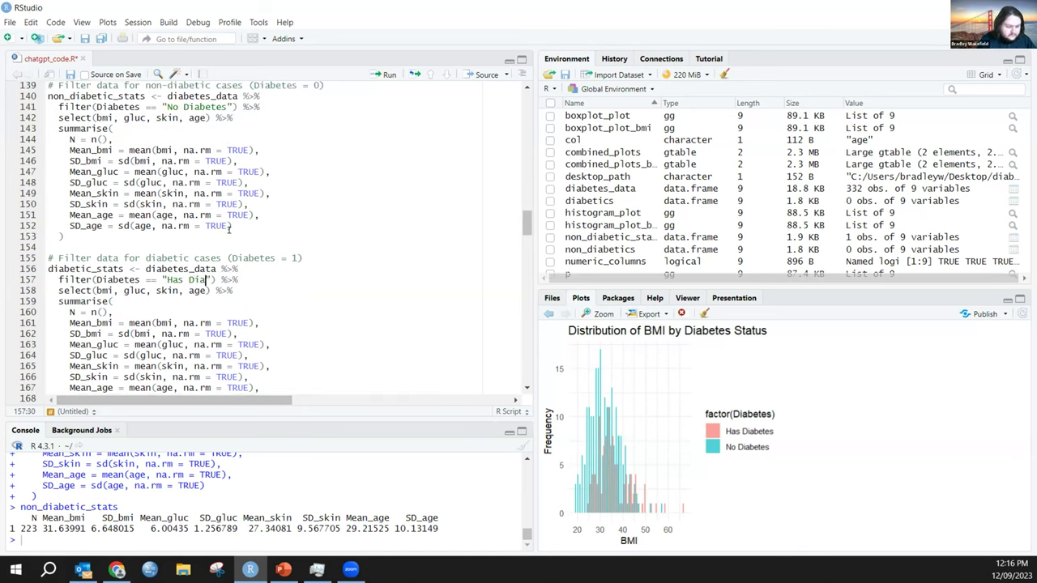
{"action": "key", "text": "ctrl+Return"}
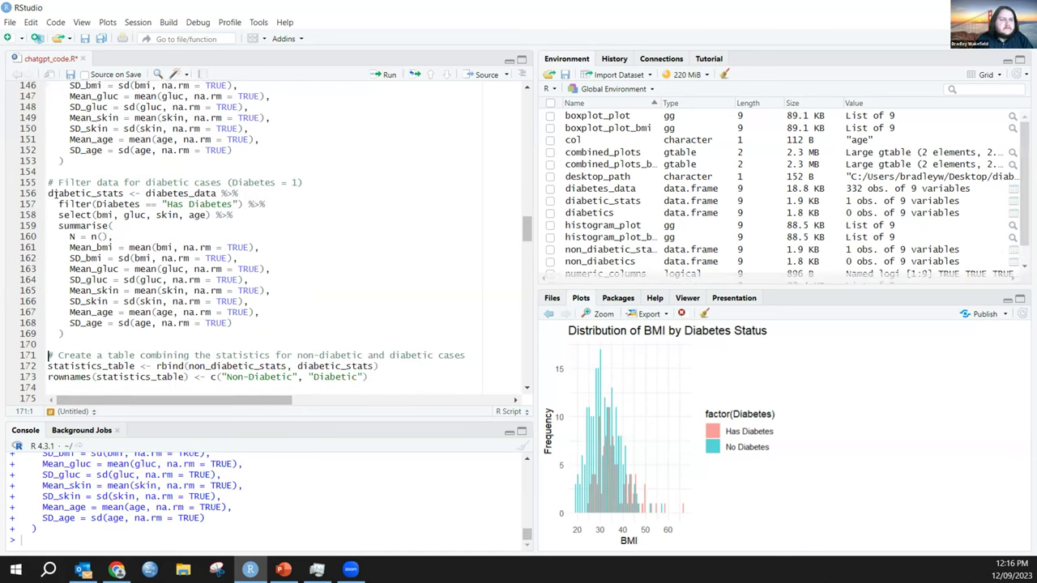
{"action": "double_click", "coordinate": [87, 193]}
{"action": "key", "text": "ctrl+Return"}
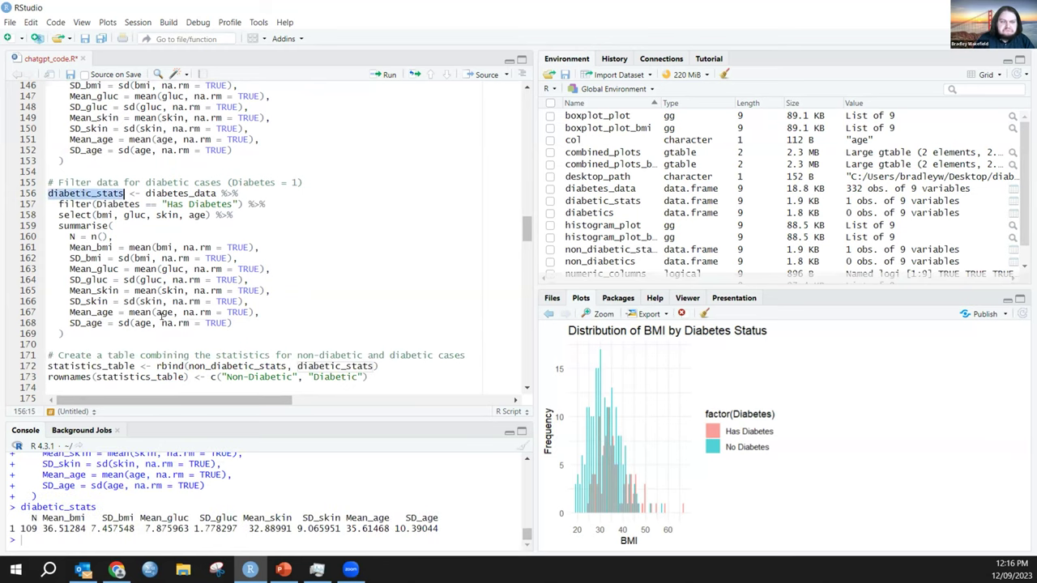
Run the code that combines both summaries into statistics_table with rows named Non-Diabetic and Diabetic, and print the table.
{"action": "scroll", "coordinate": [161, 315], "scroll_direction": "down", "scroll_amount": 3}
{"action": "left_click", "coordinate": [145, 273]}
{"action": "key", "text": "ctrl+Return"}
{"action": "key", "text": "ctrl+Return"}
{"action": "key", "text": "ctrl+Return"}
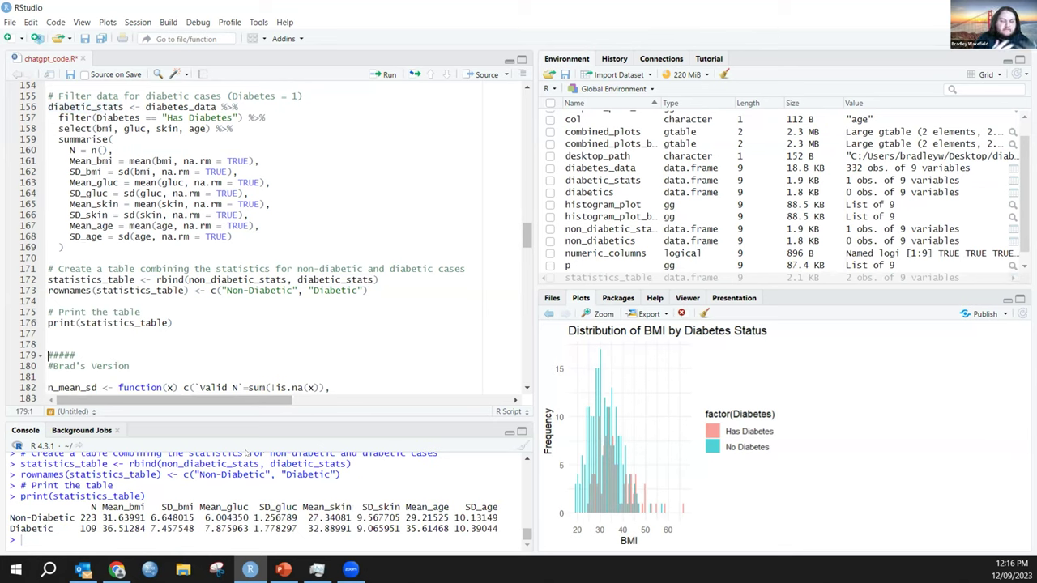
Copy the whole diabetic_stats summary block and paste it below the print(statistics_table) line.
{"action": "scroll", "coordinate": [144, 307], "scroll_direction": "up", "scroll_amount": 8}
{"action": "scroll", "coordinate": [144, 307], "scroll_direction": "down", "scroll_amount": 8}
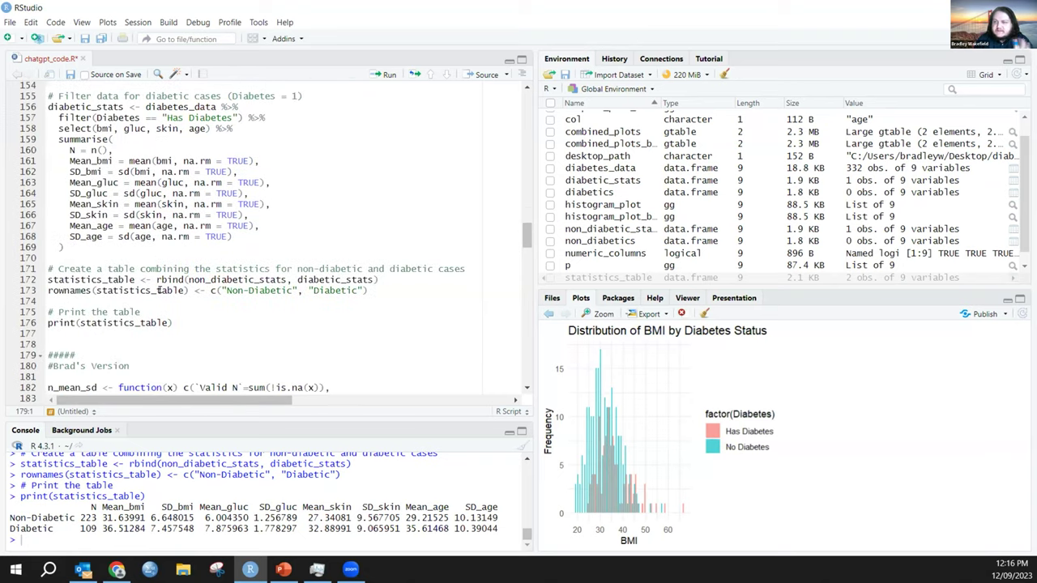
{"action": "scroll", "coordinate": [136, 268], "scroll_direction": "up", "scroll_amount": 2}
{"action": "left_click_drag", "start_coordinate": [75, 335], "coordinate": [30, 186]}
{"action": "key", "text": "ctrl+c"}
{"action": "scroll", "coordinate": [37, 193], "scroll_direction": "up", "scroll_amount": 2}
{"action": "scroll", "coordinate": [36, 192], "scroll_direction": "down", "scroll_amount": 5}
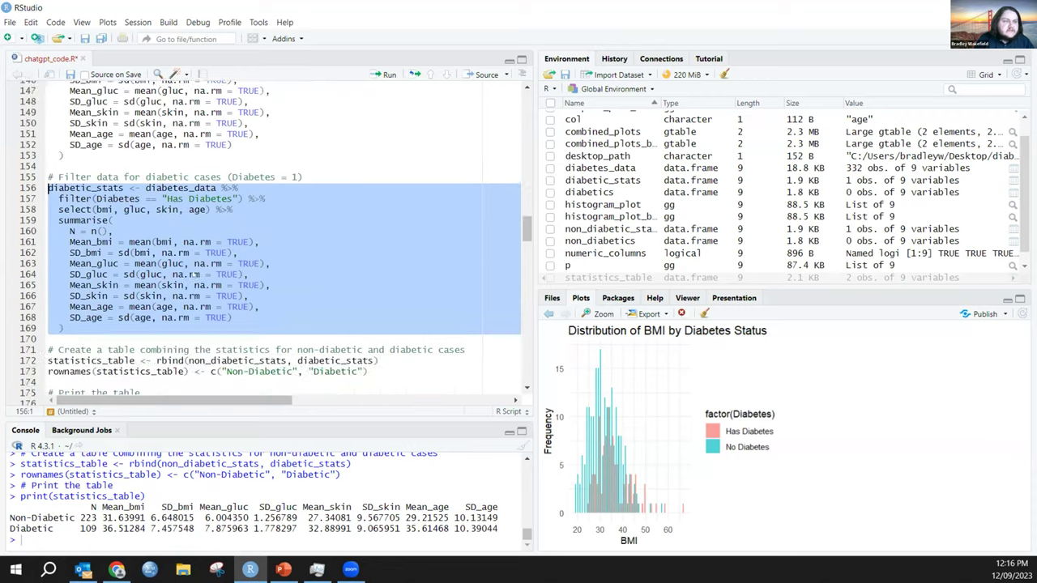
{"action": "left_click", "coordinate": [135, 299]}
{"action": "key", "text": "ctrl+v"}
{"action": "key", "text": "Return"}
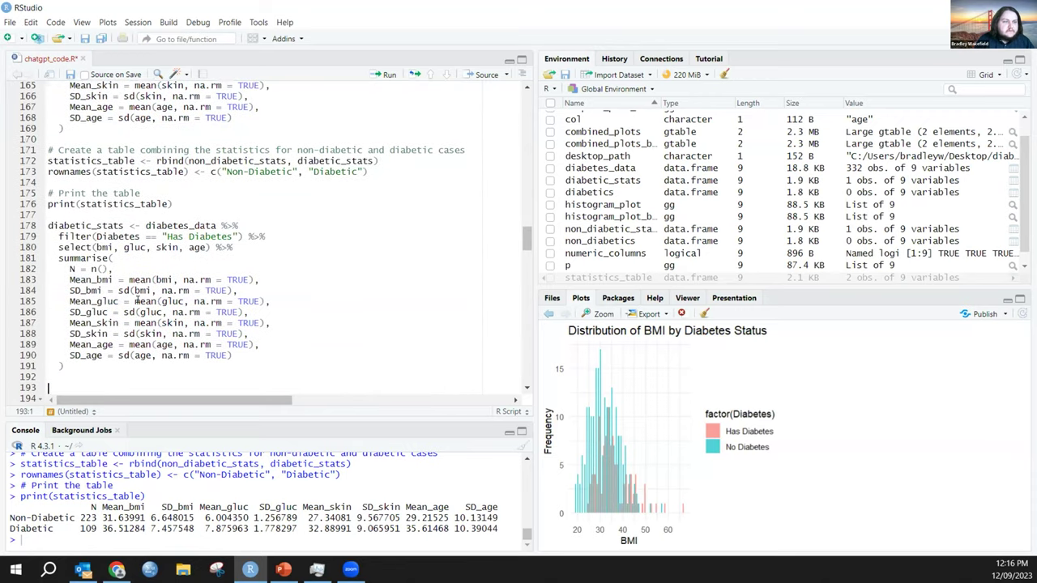
Replace the "Has Diabetes" filter in the pasted diabetic_stats block with group_by(Diabetes).
{"action": "left_click_drag", "start_coordinate": [58, 236], "coordinate": [240, 232]}
{"action": "type", "text": "group"}
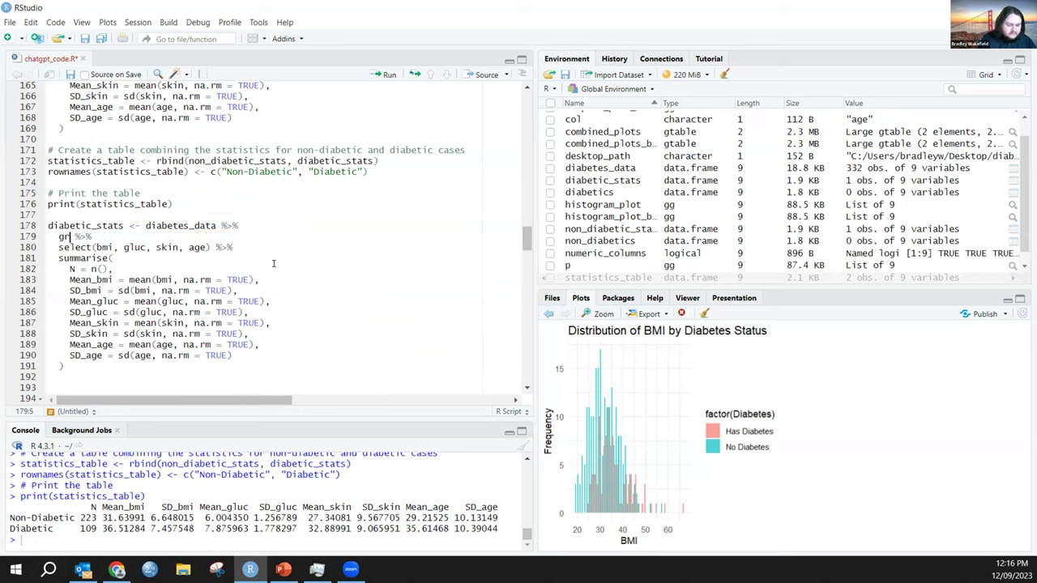
{"action": "type", "text": "_by(Diabe"}
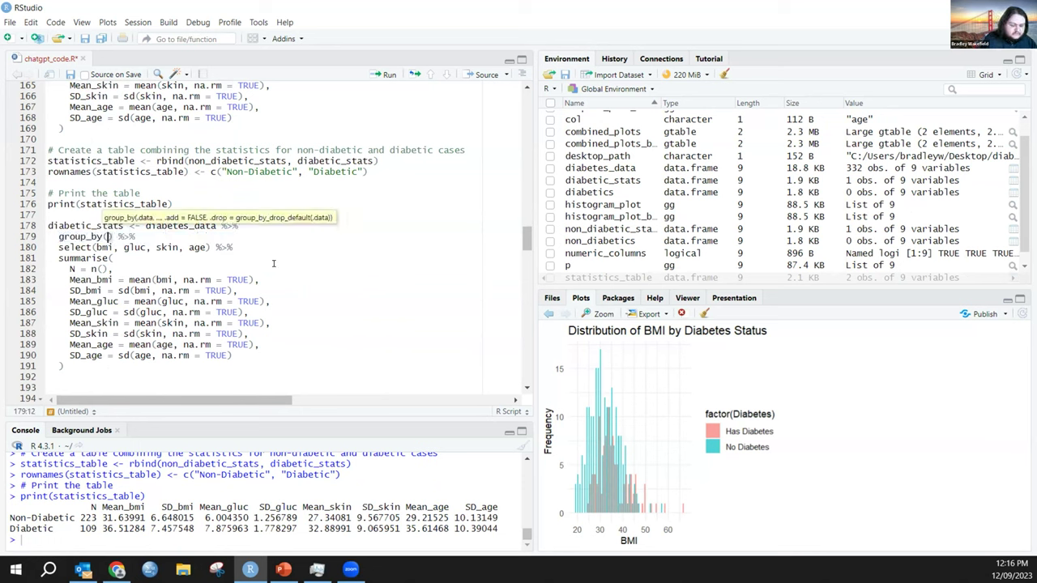
{"action": "type", "text": "tes)"}
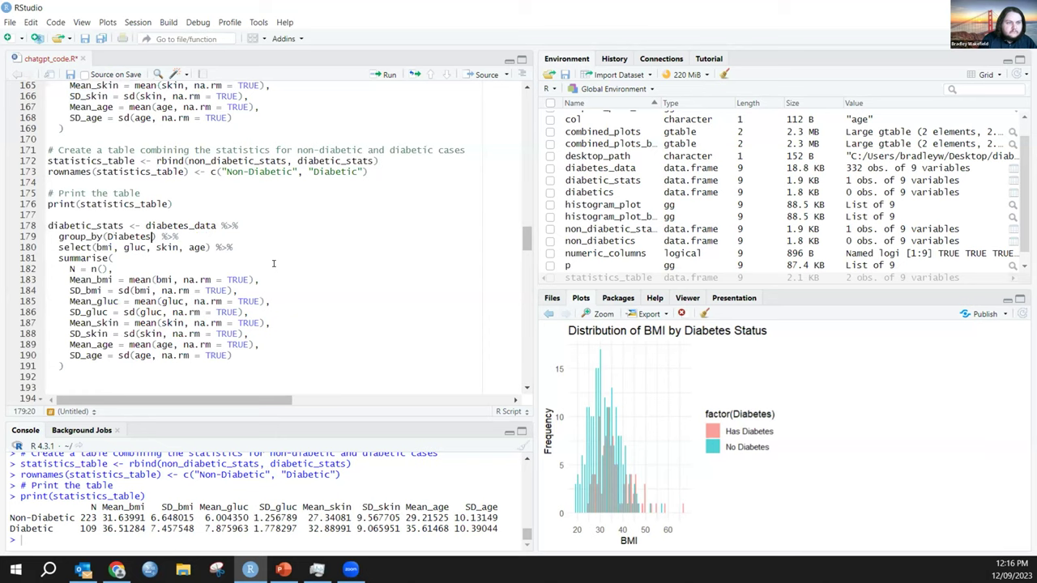
Run the diabetic_stats summary grouped by Diabetes and print diabetic_stats in the console.
{"action": "key", "text": "ctrl+Return"}
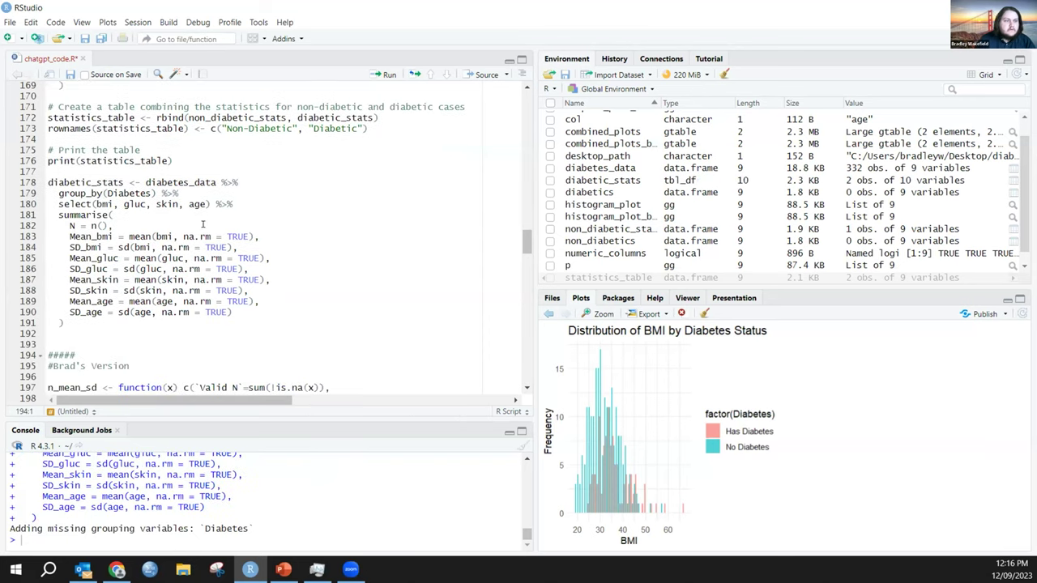
{"action": "double_click", "coordinate": [77, 182]}
{"action": "key", "text": "ctrl+Return"}
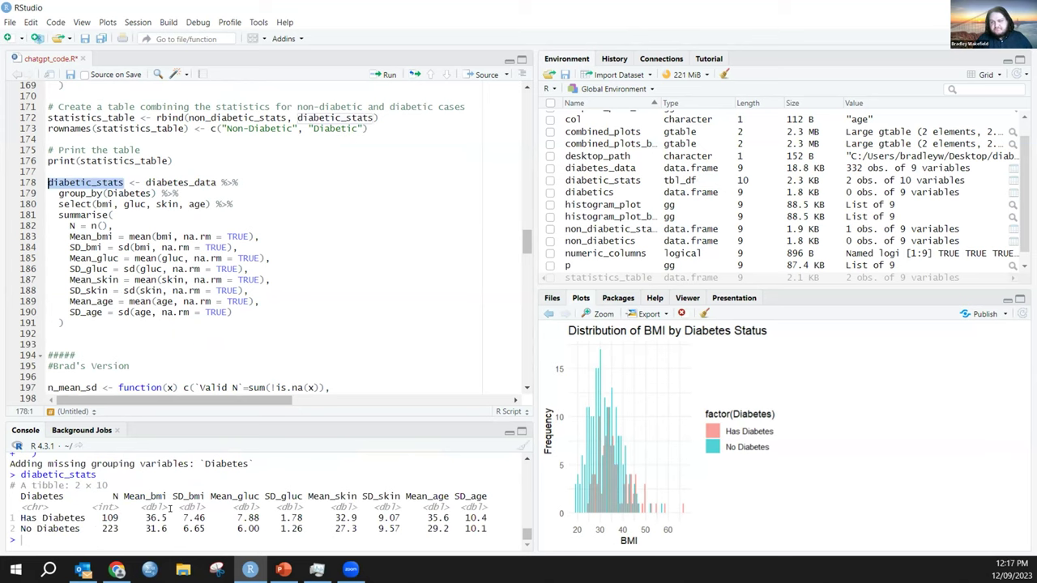
Run the n_mean_sd function and descriptive_stats code in the Brad's Version section, then print descriptive_stats.
{"action": "scroll", "coordinate": [137, 204], "scroll_direction": "up", "scroll_amount": 10}
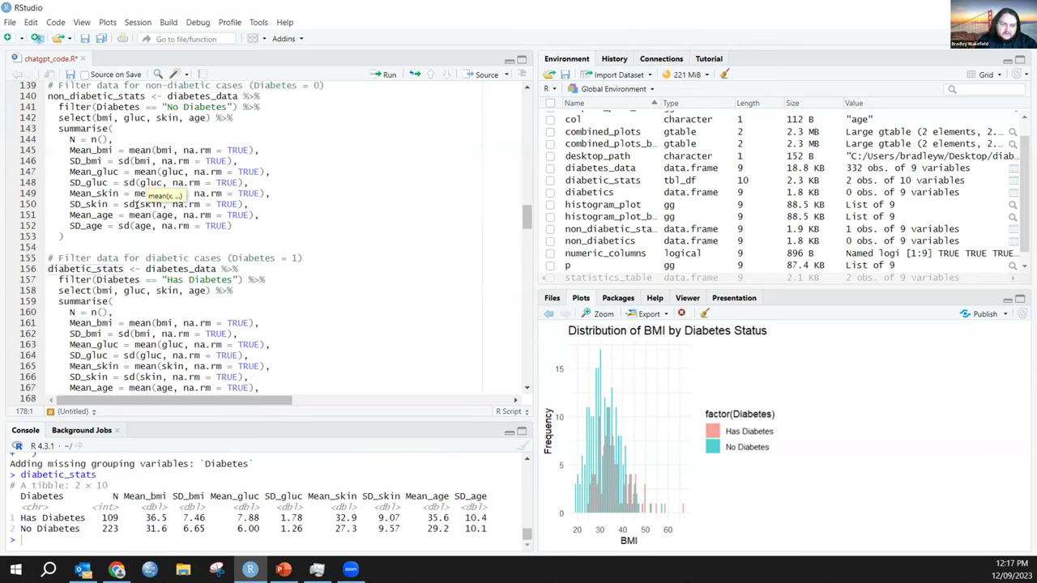
{"action": "scroll", "coordinate": [138, 204], "scroll_direction": "up", "scroll_amount": 2}
{"action": "scroll", "coordinate": [137, 201], "scroll_direction": "down", "scroll_amount": 6}
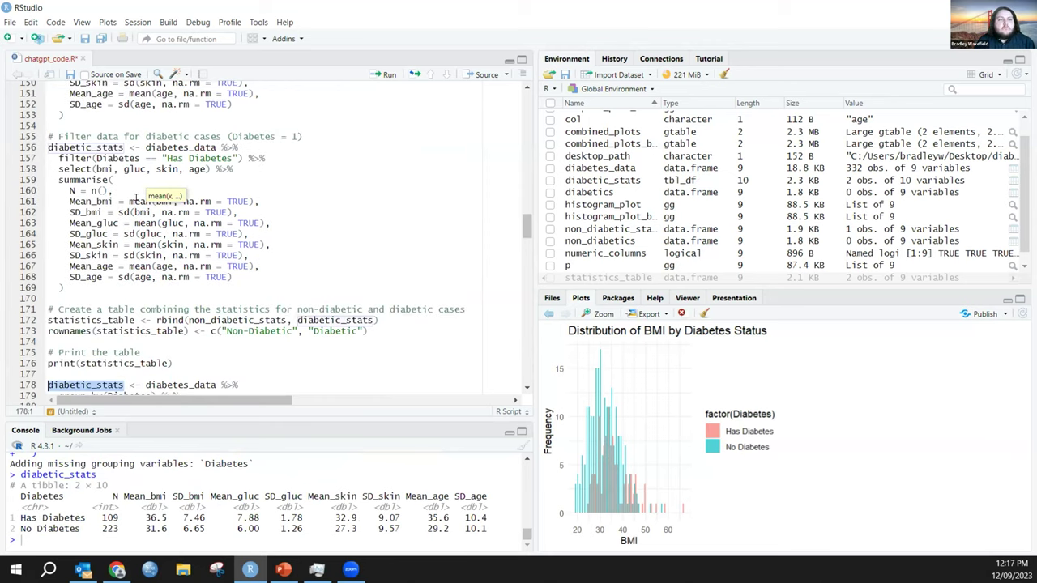
{"action": "scroll", "coordinate": [136, 197], "scroll_direction": "down", "scroll_amount": 9}
{"action": "left_click", "coordinate": [120, 264]}
{"action": "scroll", "coordinate": [120, 264], "scroll_direction": "up", "scroll_amount": 1}
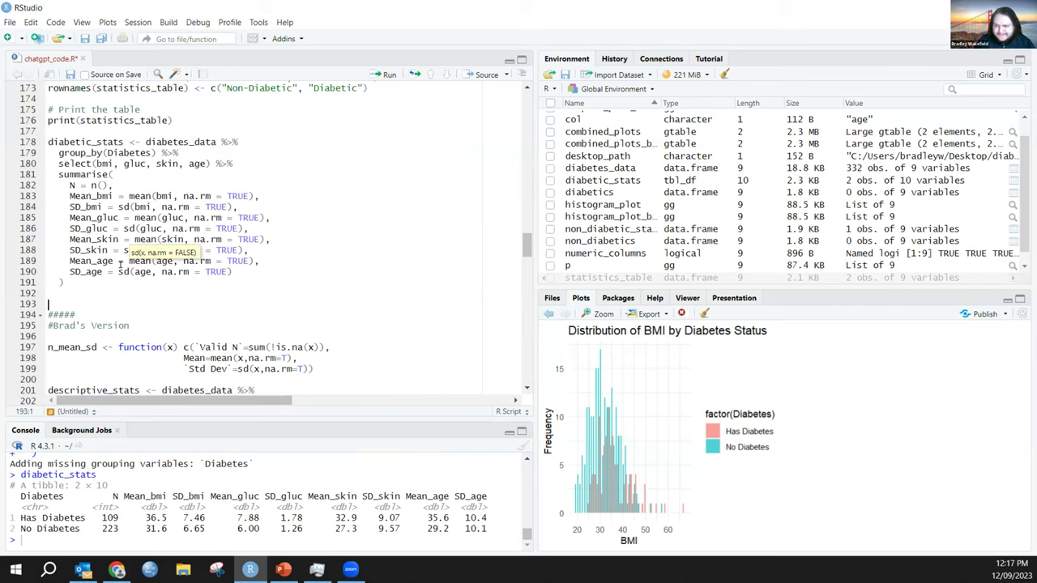
{"action": "scroll", "coordinate": [264, 274], "scroll_direction": "down", "scroll_amount": 4}
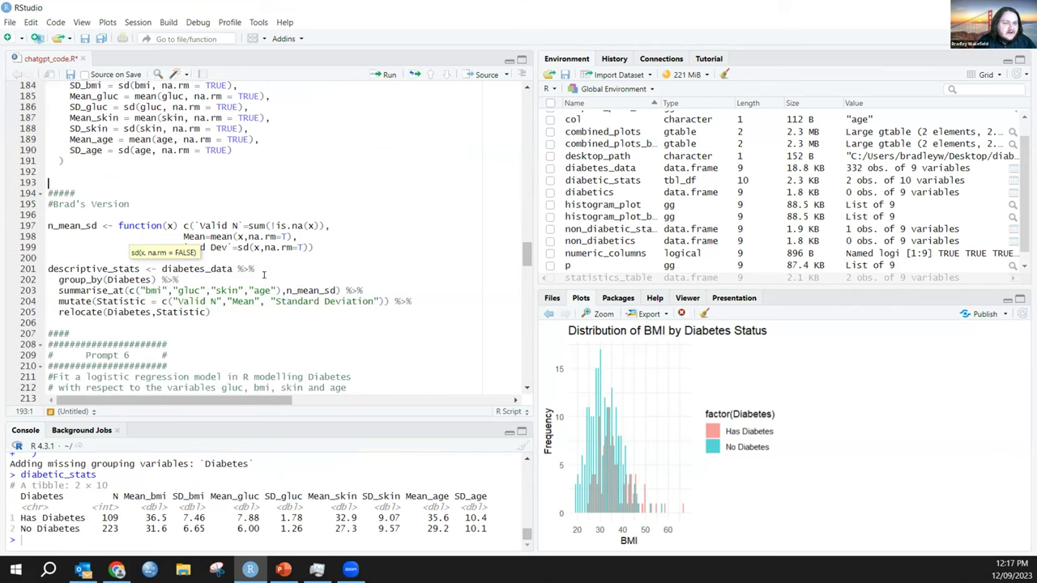
{"action": "left_click", "coordinate": [225, 341]}
{"action": "left_click_drag", "start_coordinate": [49, 324], "coordinate": [22, 220]}
{"action": "key", "text": "ctrl+Return"}
{"action": "left_click", "coordinate": [49, 268]}
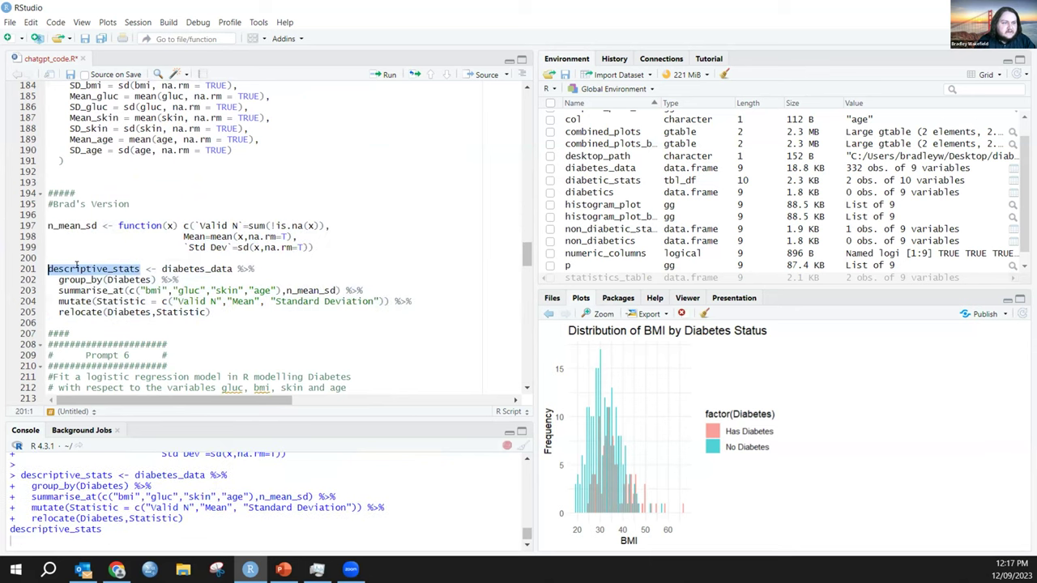
{"action": "key", "text": "ctrl+Return"}
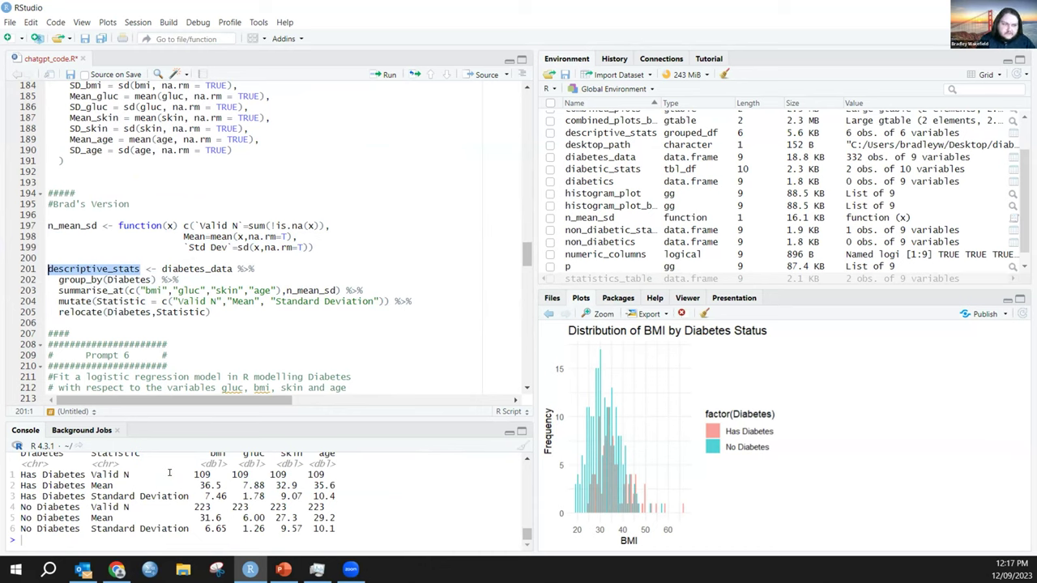
Switch to ChatGPT in Chrome and review the logistic regression prompt and the glm() code it generated.
{"action": "scroll", "coordinate": [214, 267], "scroll_direction": "up", "scroll_amount": 2}
{"action": "scroll", "coordinate": [214, 268], "scroll_direction": "up", "scroll_amount": 9}
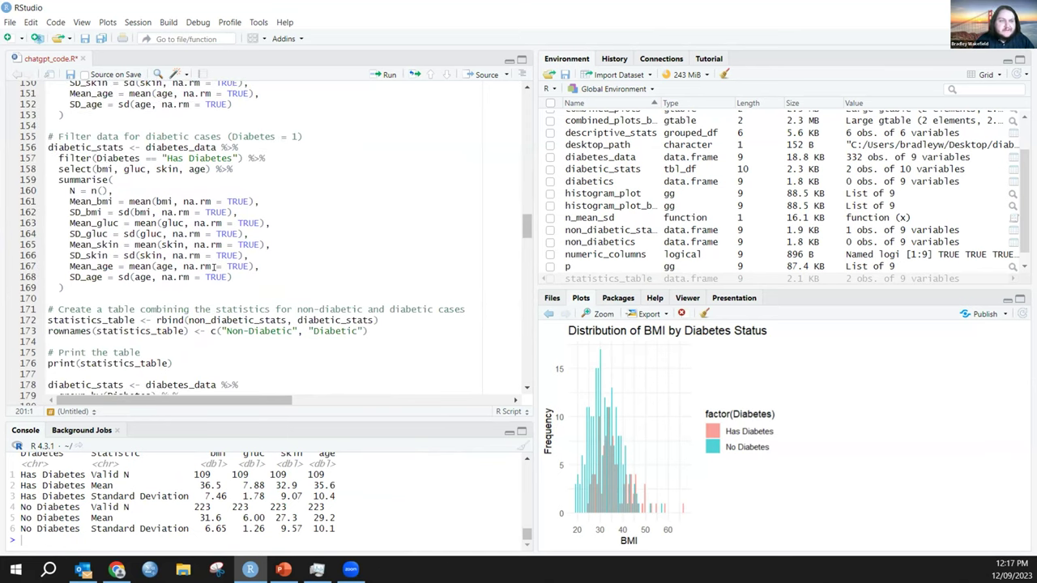
{"action": "scroll", "coordinate": [219, 265], "scroll_direction": "down", "scroll_amount": 18}
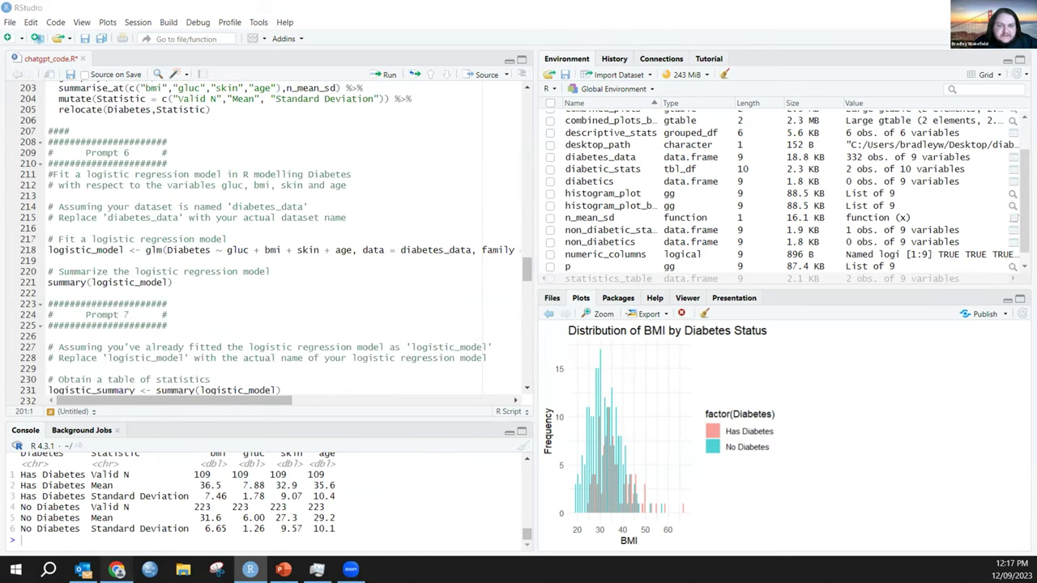
{"action": "left_click", "coordinate": [116, 569]}
{"action": "scroll", "coordinate": [731, 136], "scroll_direction": "up", "scroll_amount": 10}
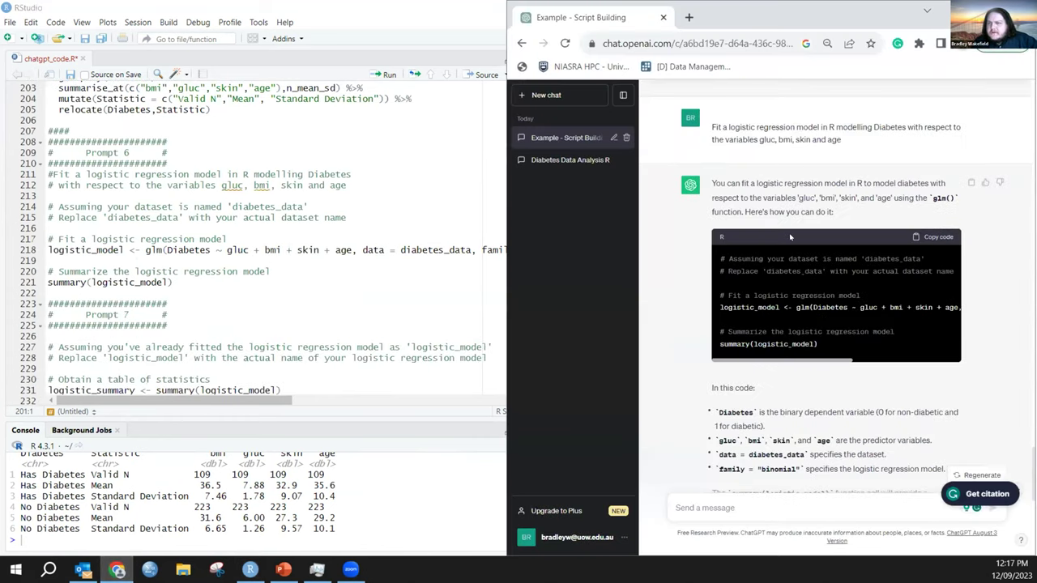
{"action": "scroll", "coordinate": [731, 135], "scroll_direction": "up", "scroll_amount": 2}
{"action": "left_click_drag", "start_coordinate": [711, 194], "coordinate": [834, 202]}
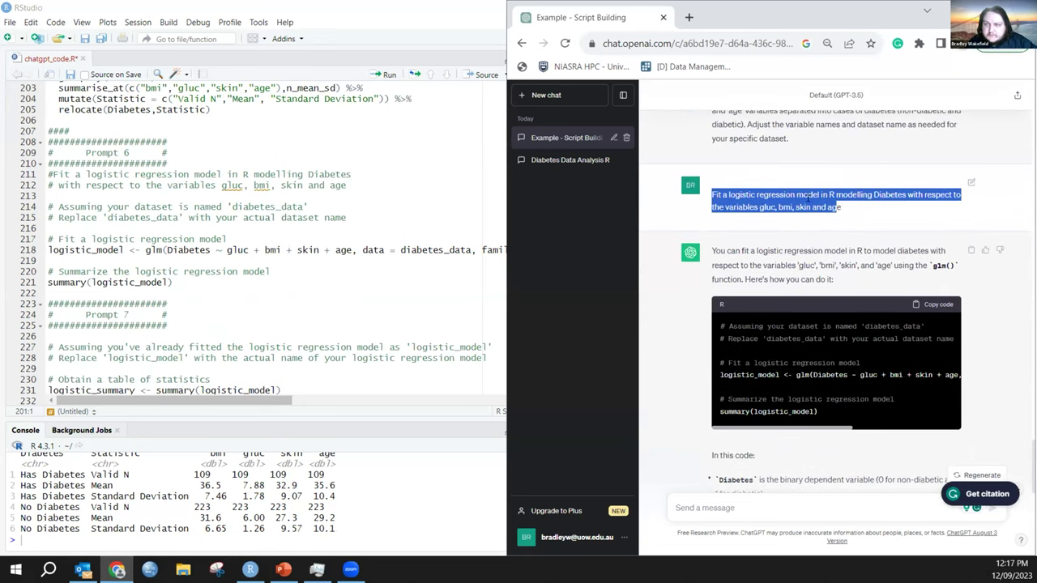
{"action": "left_click", "coordinate": [773, 206]}
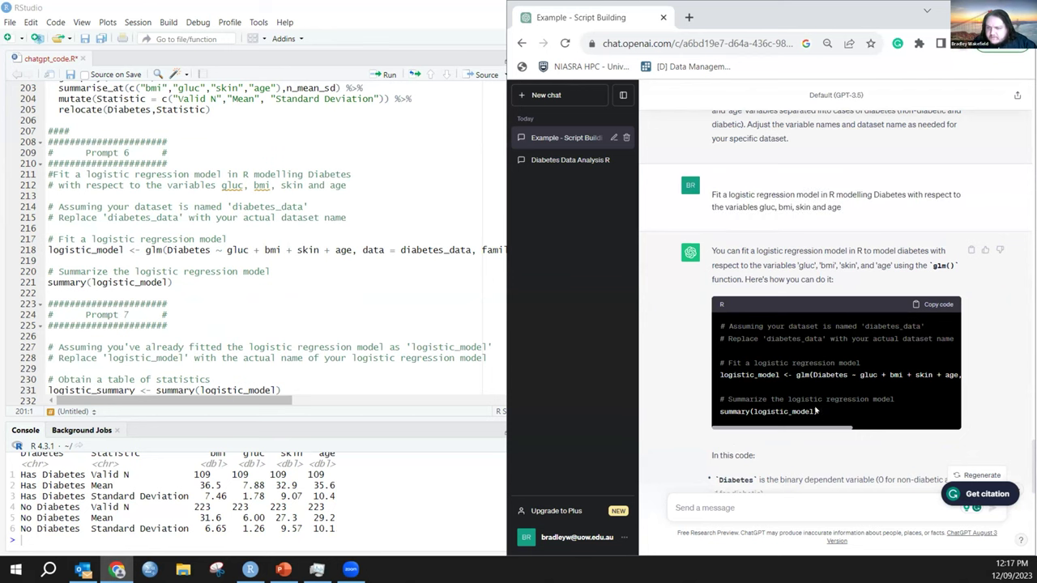
{"action": "scroll", "coordinate": [815, 411], "scroll_direction": "down", "scroll_amount": 1}
{"action": "left_click_drag", "start_coordinate": [720, 307], "coordinate": [972, 308]}
Switch back to RStudio and try to run the logistic_model glm() call under Prompt 6.
{"action": "left_click", "coordinate": [119, 290]}
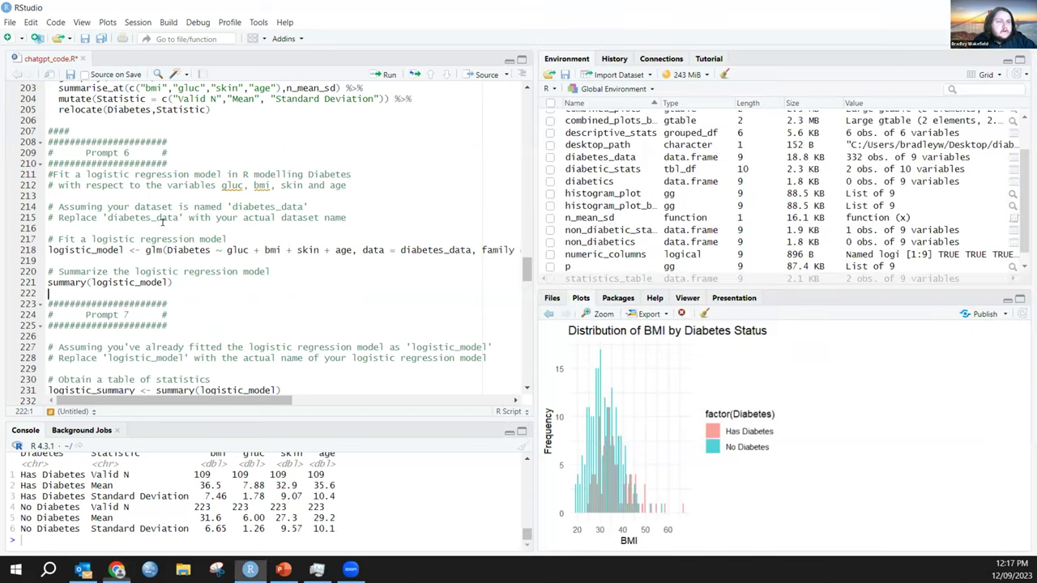
{"action": "left_click", "coordinate": [187, 248]}
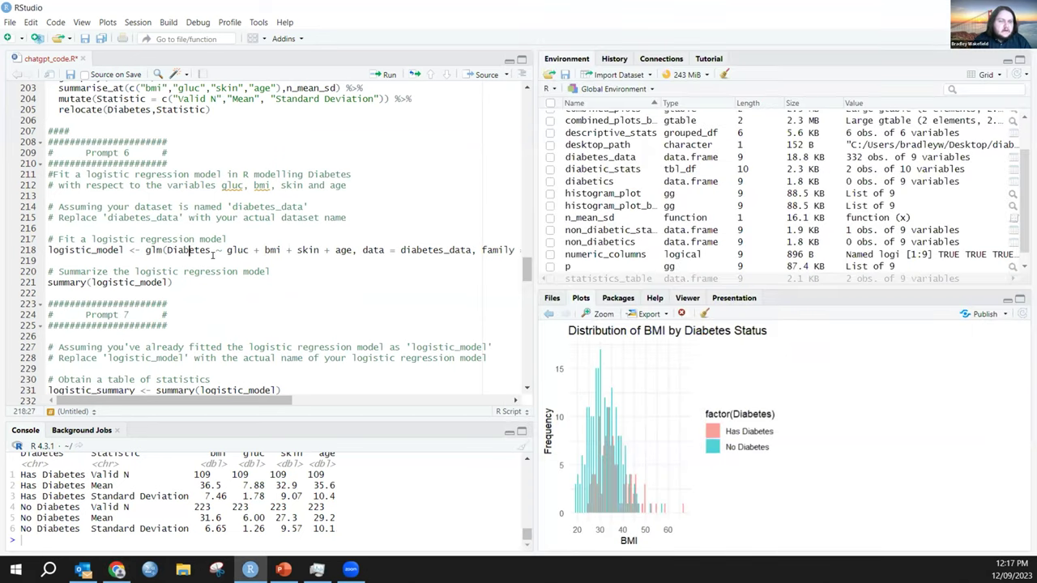
{"action": "key", "text": "ctrl+Return"}
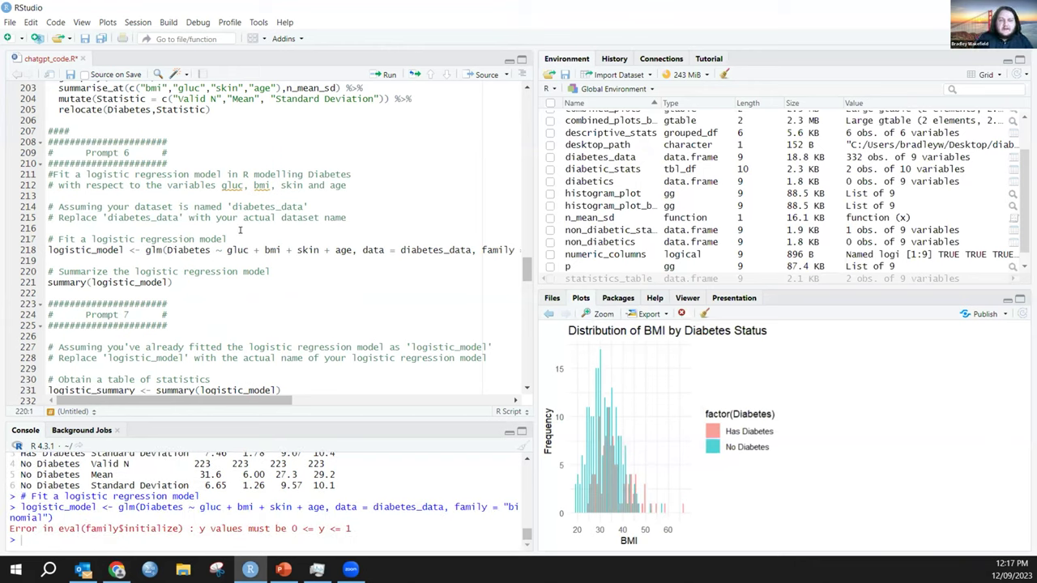
Move family = "binomial" onto its own line in the glm() call, and check its Diabetes response against the console error.
{"action": "left_click", "coordinate": [479, 249]}
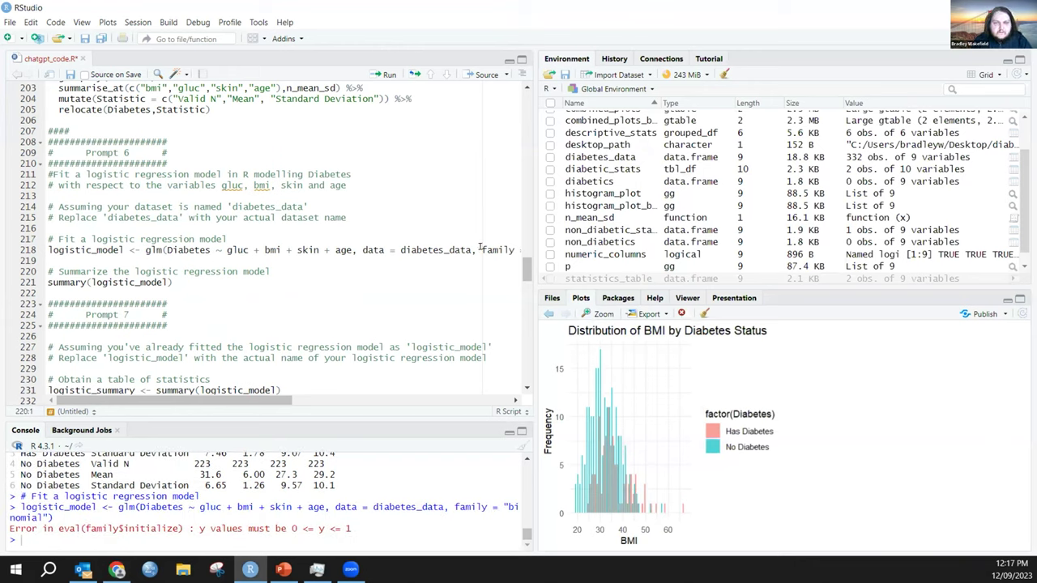
{"action": "key", "text": "Return"}
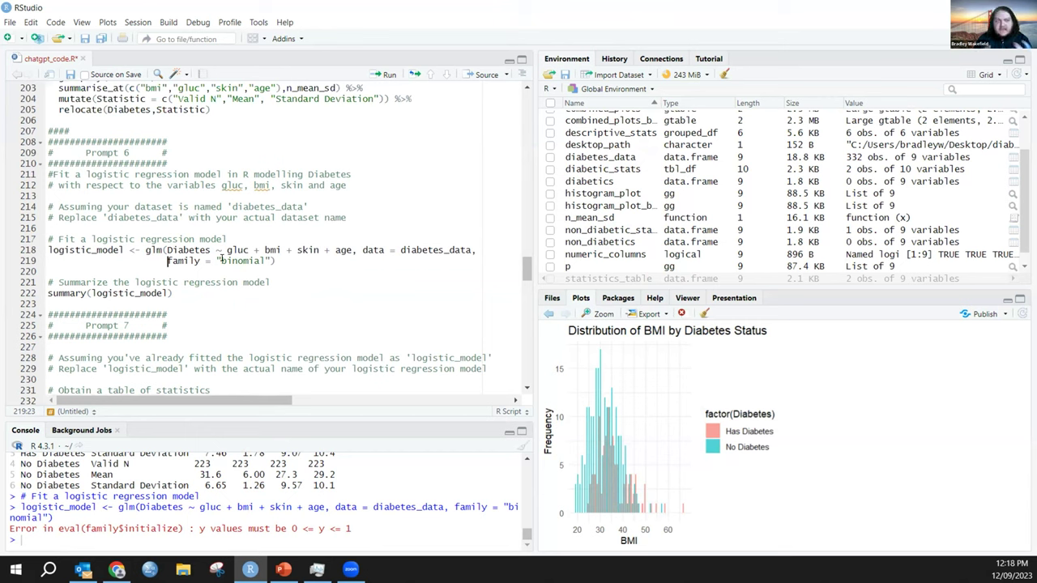
{"action": "double_click", "coordinate": [154, 249]}
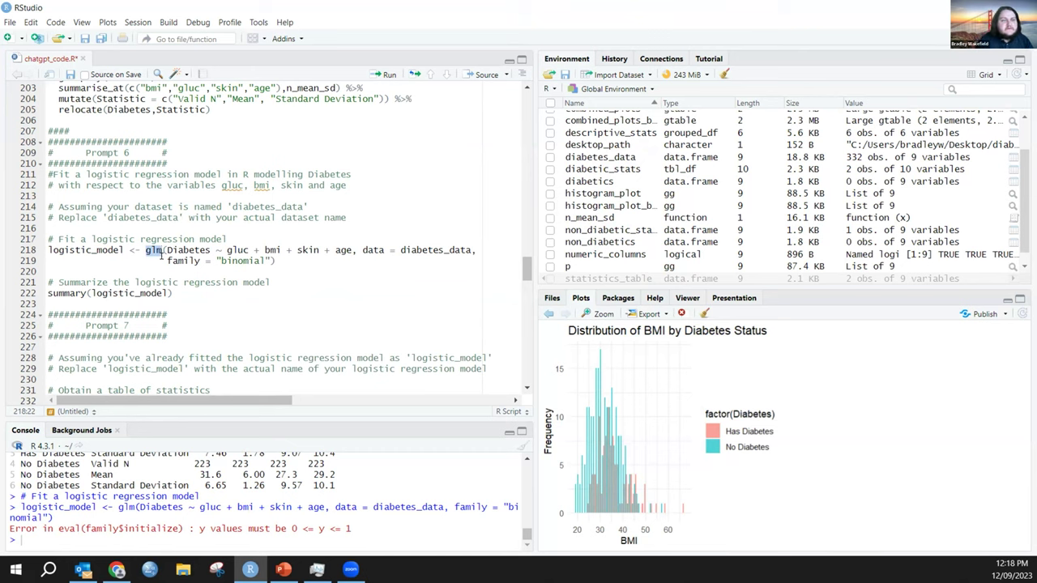
{"action": "double_click", "coordinate": [195, 249]}
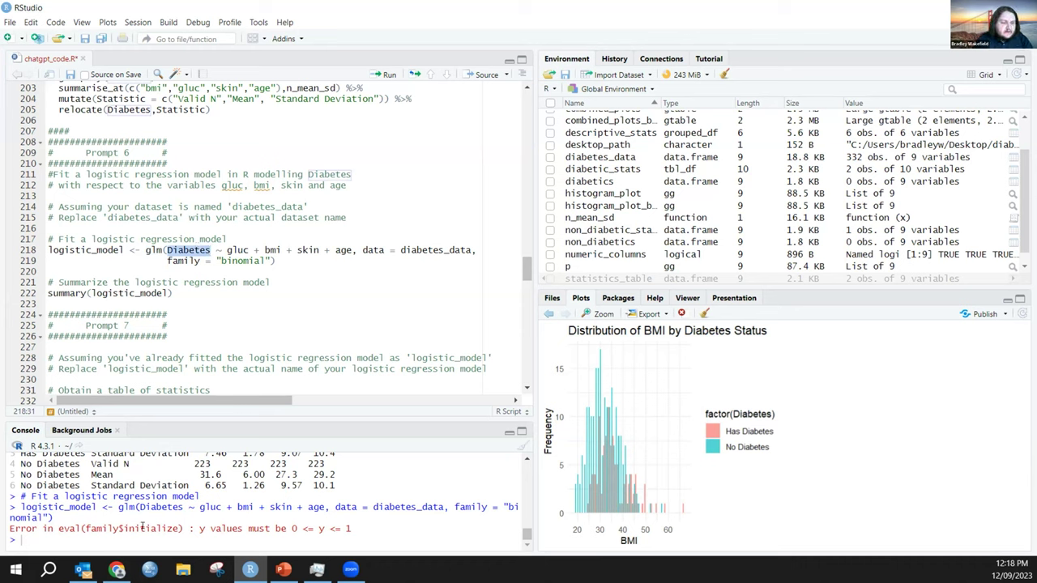
{"action": "left_click_drag", "start_coordinate": [196, 526], "coordinate": [352, 527]}
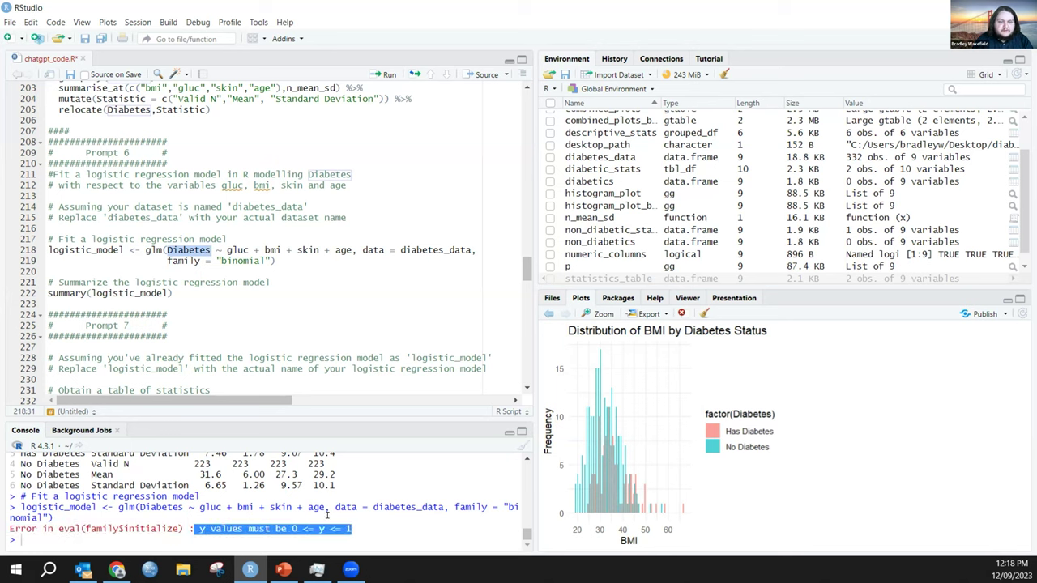
{"action": "left_click", "coordinate": [209, 250]}
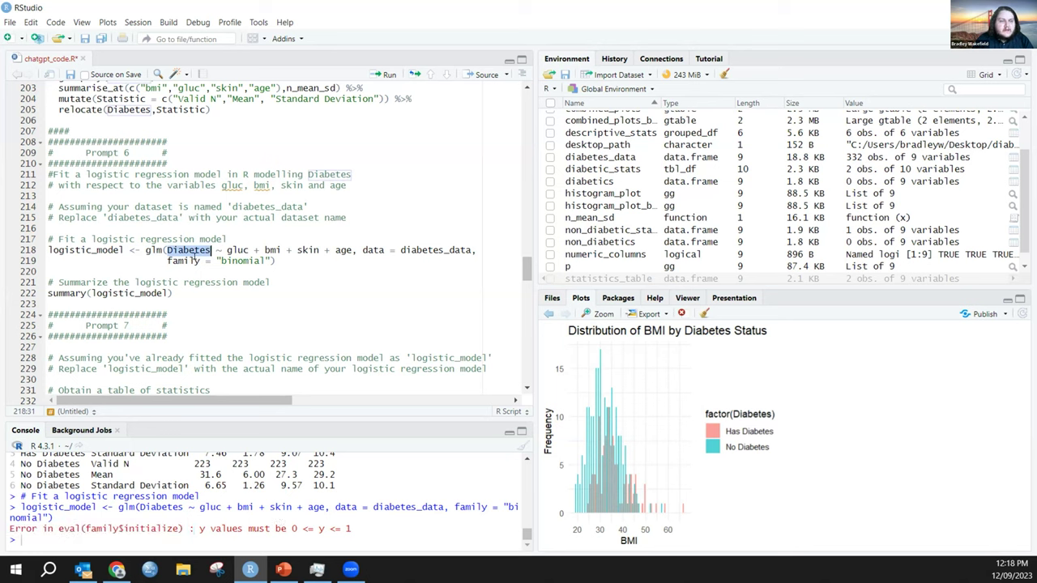
Add the line diabetes_data$Diabetes above the "Fit a logistic regression model" comment and run it to inspect the column's values.
{"action": "left_click", "coordinate": [187, 229]}
{"action": "type", "text": "data$D"}
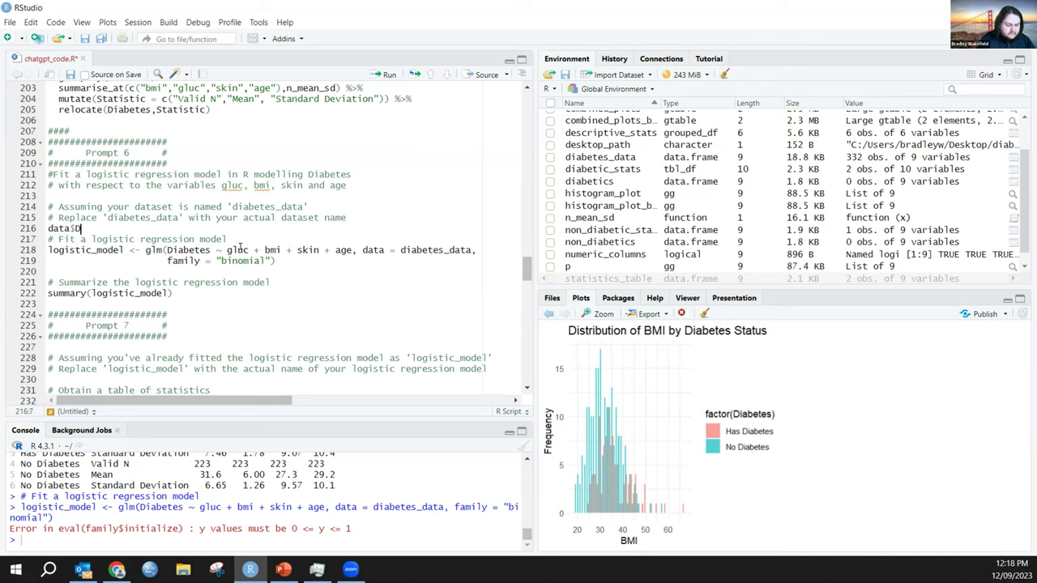
{"action": "type", "text": "iabetes"}
{"action": "key", "text": "ctrl+Return"}
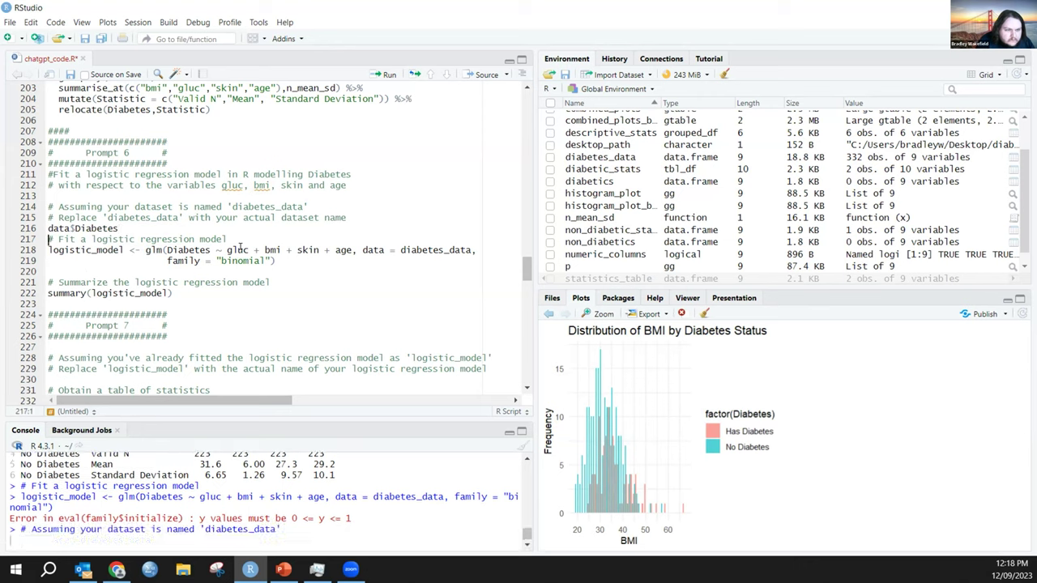
{"action": "key", "text": "Up"}
{"action": "key", "text": "Left"}
{"action": "key", "text": "Left"}
{"action": "type", "text": "diabetes_"}
{"action": "key", "text": "ctrl+Return"}
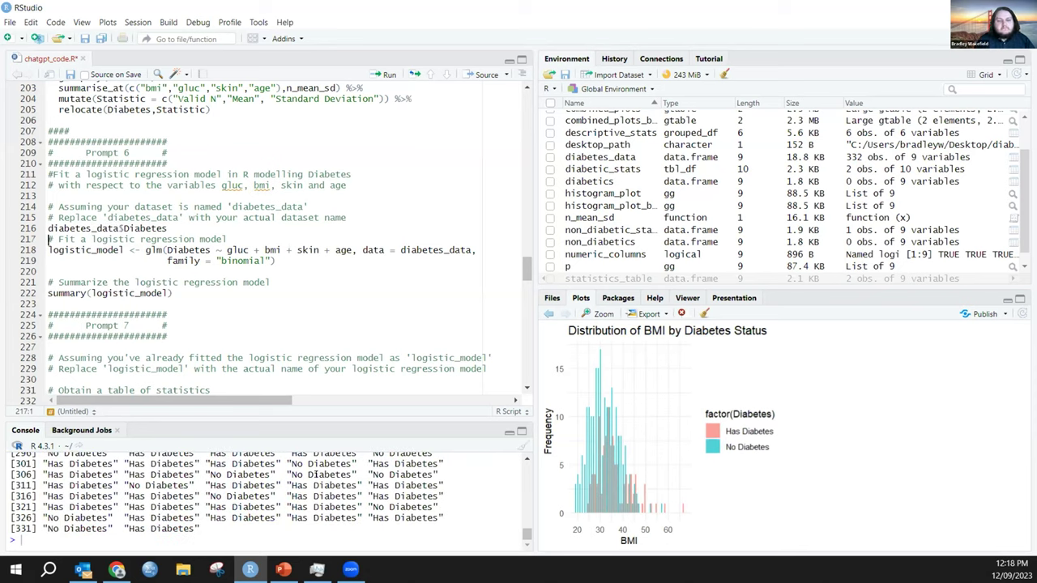
{"action": "double_click", "coordinate": [330, 474]}
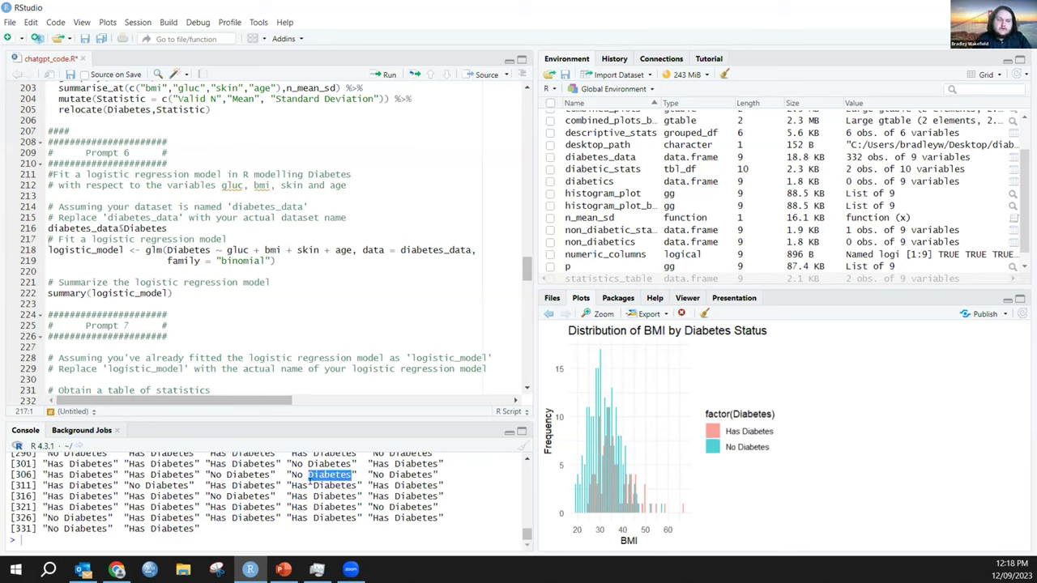
Extend the added line to diabetes_data$Diabetes <- factor(diabetes_data$Diabetes, levels = c("No Diabetes","Has Diabetes")), with the levels argument on a new line.
{"action": "left_click", "coordinate": [215, 229]}
{"action": "type", "text": "<"}
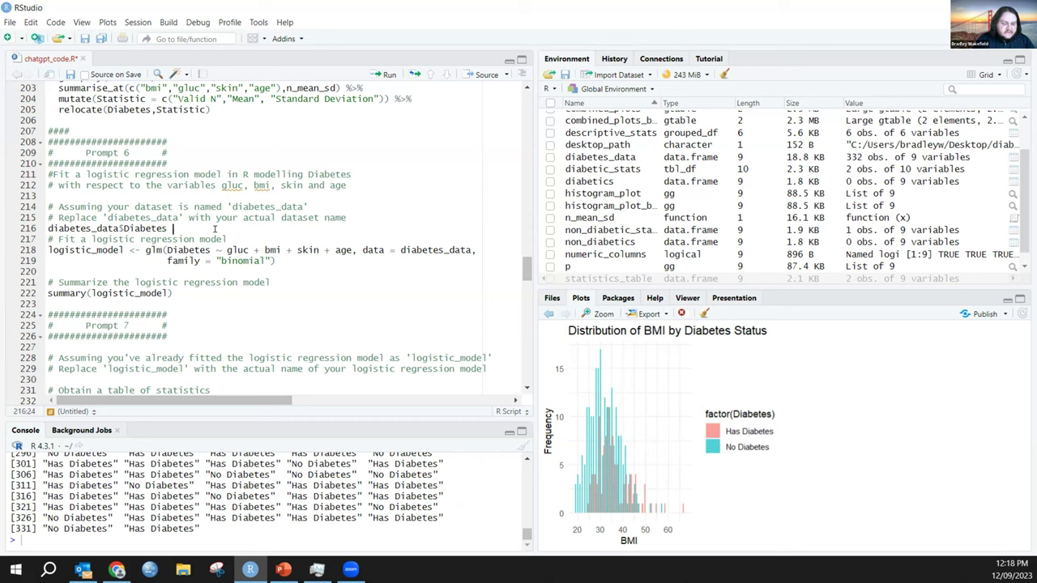
{"action": "type", "text": "-"}
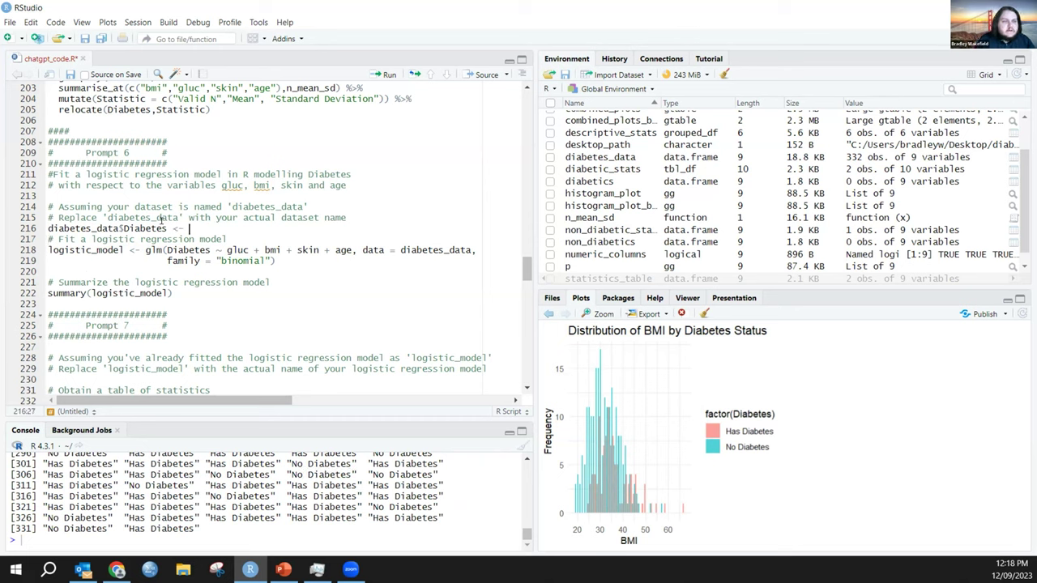
{"action": "left_click_drag", "start_coordinate": [166, 229], "coordinate": [6, 225]}
{"action": "key", "text": "ctrl+c"}
{"action": "left_click", "coordinate": [240, 230]}
{"action": "type", "text": "factor("}
{"action": "key", "text": "ctrl+v"}
{"action": "type", "text": ","}
{"action": "key", "text": "Return"}
{"action": "type", "text": "levels = c"}
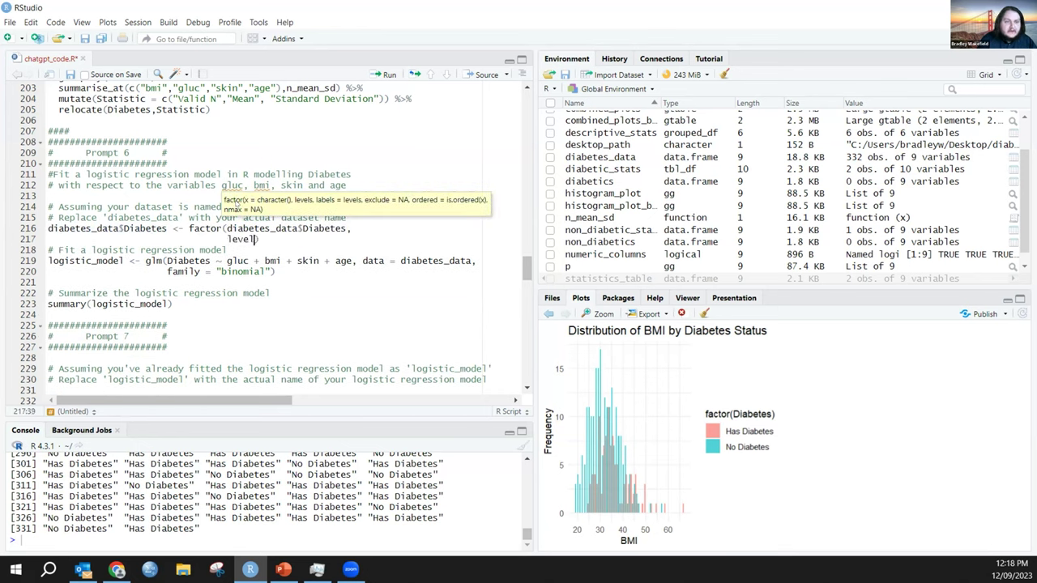
{"action": "type", "text": "(\""}
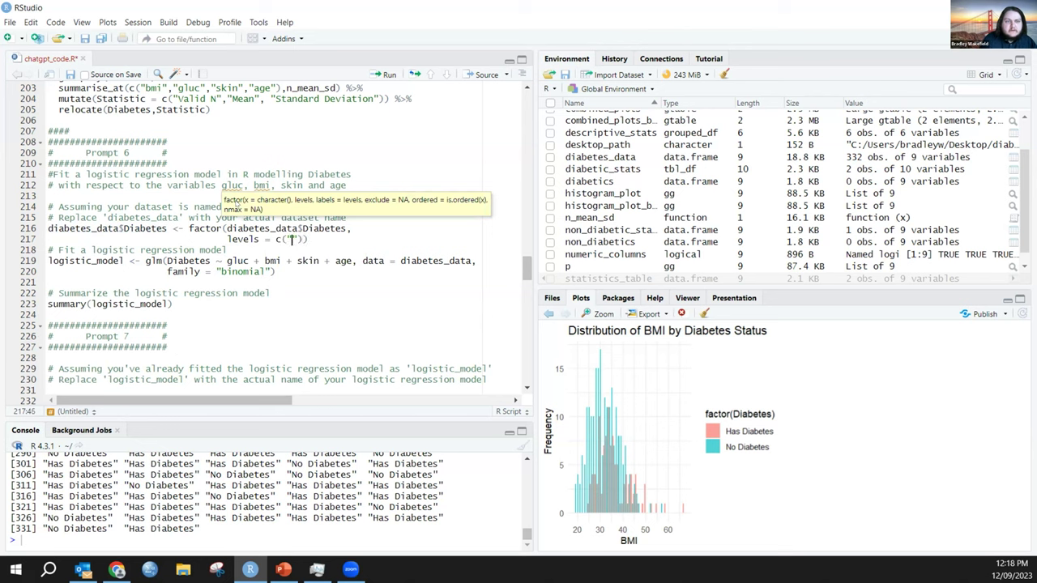
{"action": "type", "text": "No Diabetes\""}
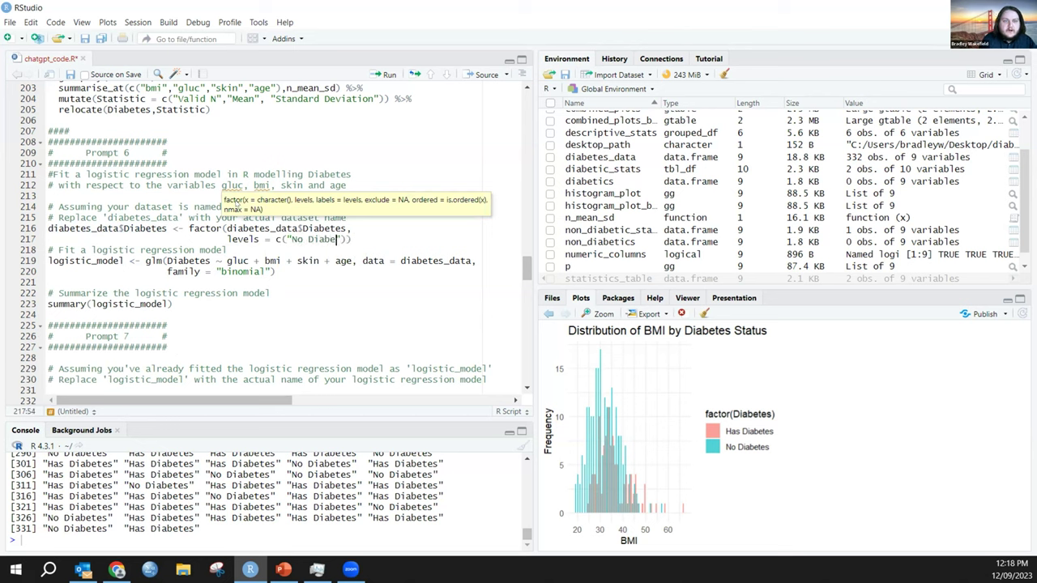
{"action": "type", "text": ",\"Has Di"}
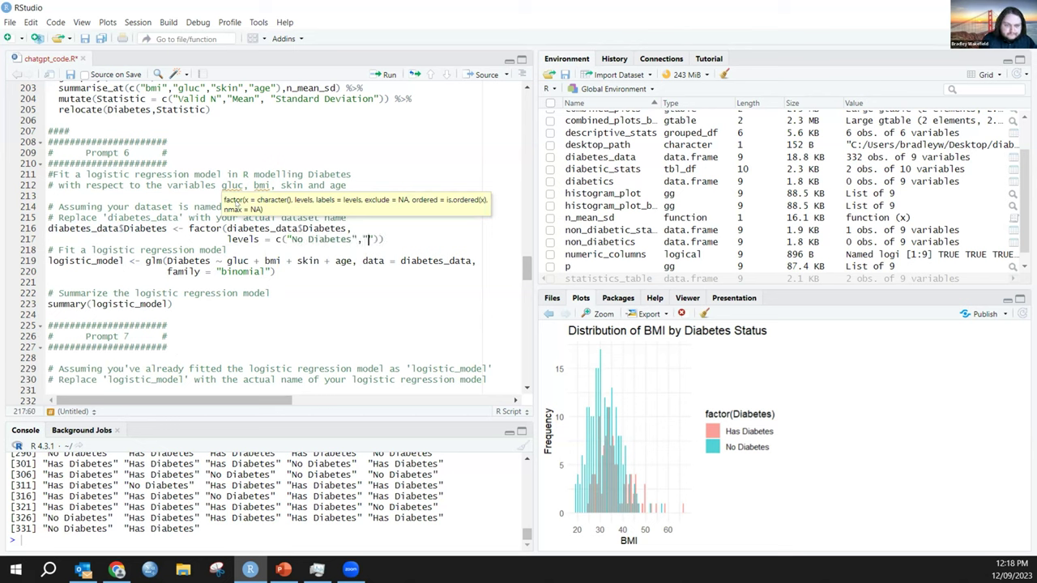
{"action": "type", "text": "s"}
Run the factor conversion and the glm() fit, print logistic_model, and highlight the factor conversion code.
{"action": "key", "text": "ctrl+Return"}
{"action": "key", "text": "ctrl+Return"}
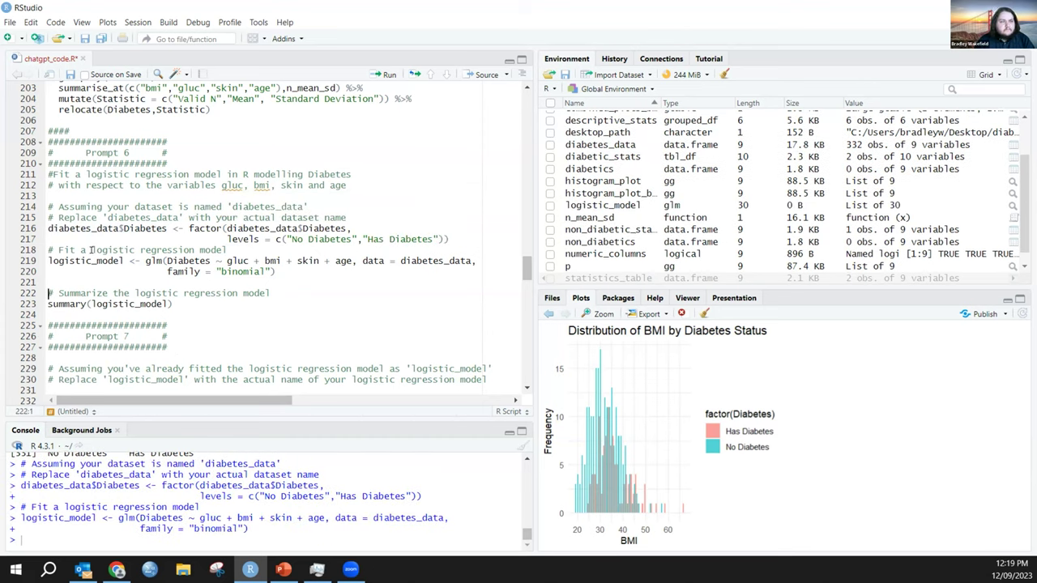
{"action": "double_click", "coordinate": [89, 259]}
{"action": "key", "text": "ctrl+Return"}
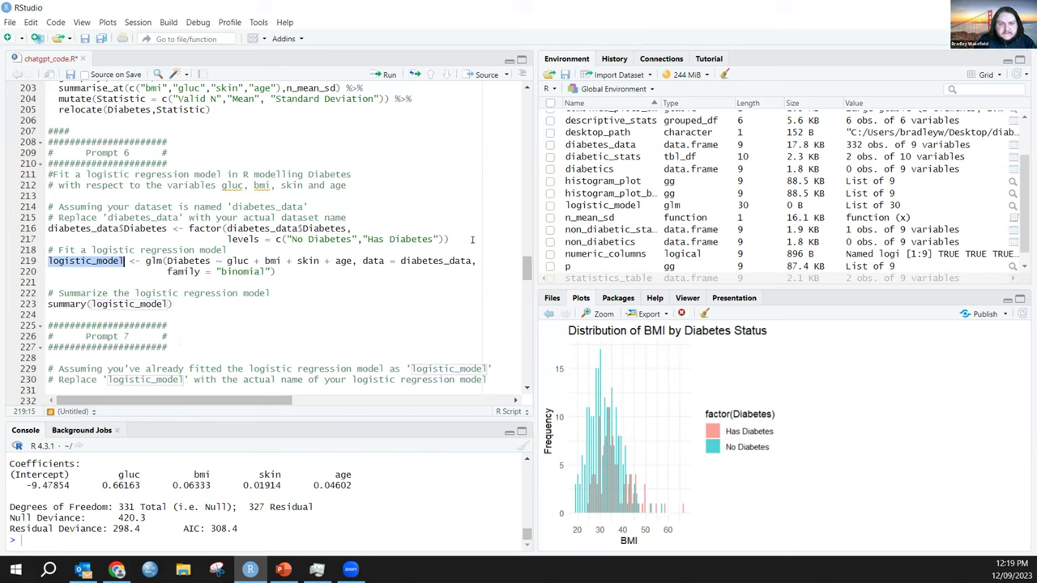
{"action": "left_click_drag", "start_coordinate": [448, 238], "coordinate": [6, 224]}
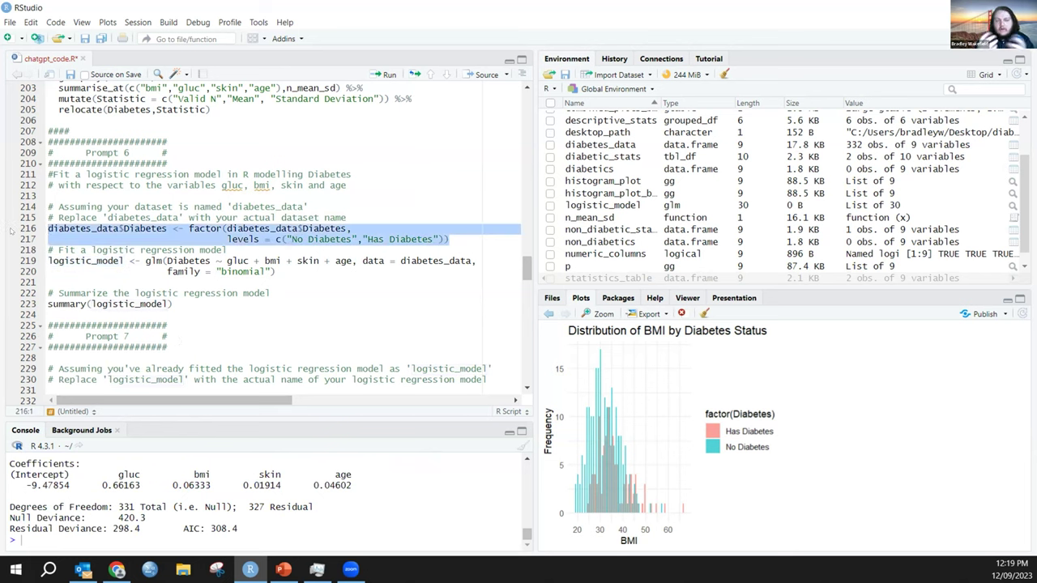
Run summary(logistic_model) from the Prompt 6 code and enlarge the console to show the full output.
{"action": "scroll", "coordinate": [67, 230], "scroll_direction": "down", "scroll_amount": 1}
{"action": "scroll", "coordinate": [67, 230], "scroll_direction": "down", "scroll_amount": 1}
{"action": "left_click", "coordinate": [139, 219]}
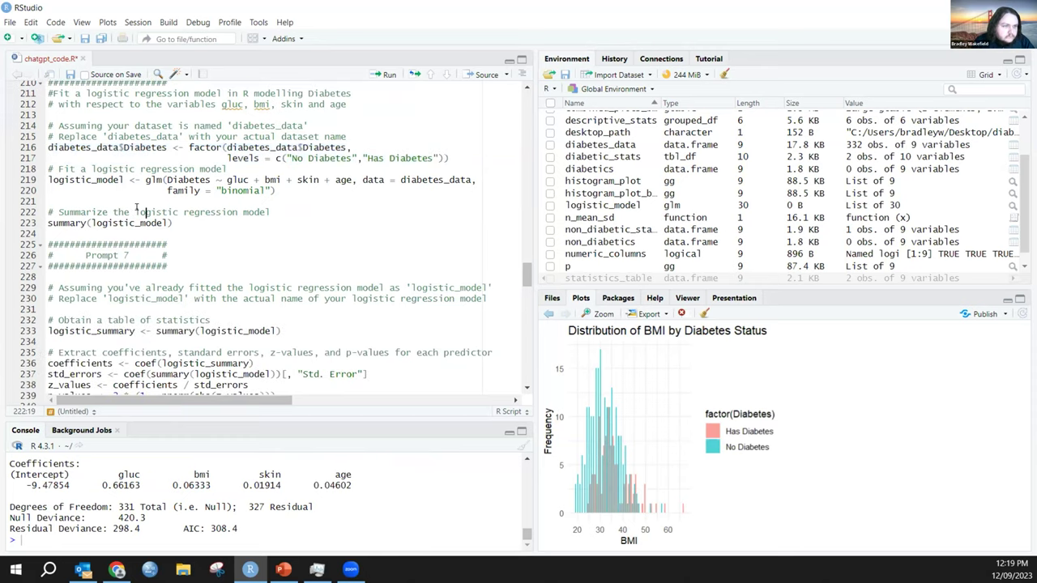
{"action": "key", "text": "ctrl+Return"}
{"action": "left_click_drag", "start_coordinate": [242, 419], "coordinate": [241, 233]}
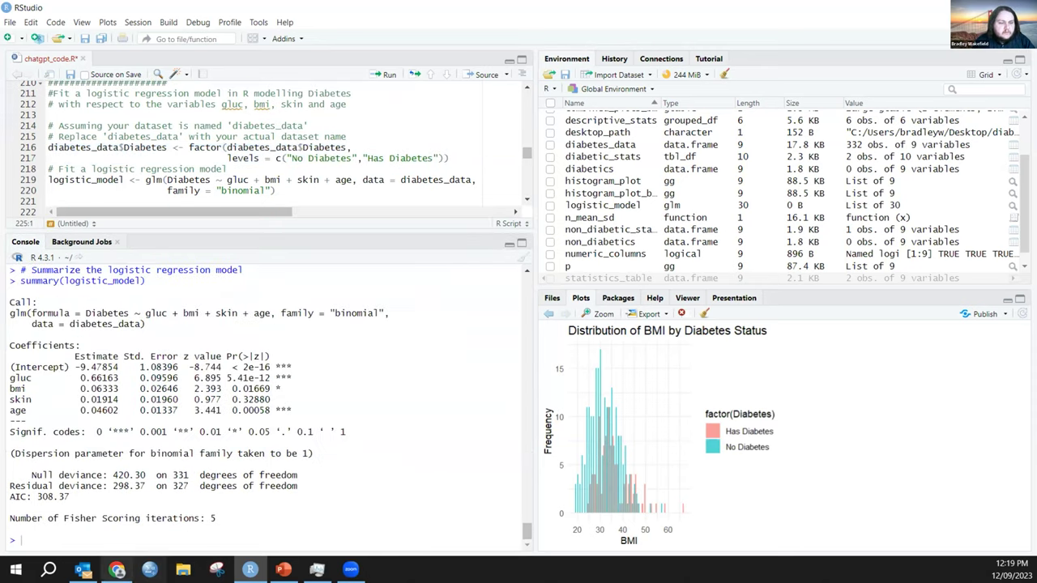
Switch to ChatGPT in Chrome, review the prompt requesting a regression statistics table, and compare it with the Coefficients table in the R console.
{"action": "left_click", "coordinate": [117, 570]}
{"action": "scroll", "coordinate": [898, 235], "scroll_direction": "down", "scroll_amount": 2}
{"action": "scroll", "coordinate": [898, 235], "scroll_direction": "down", "scroll_amount": 4}
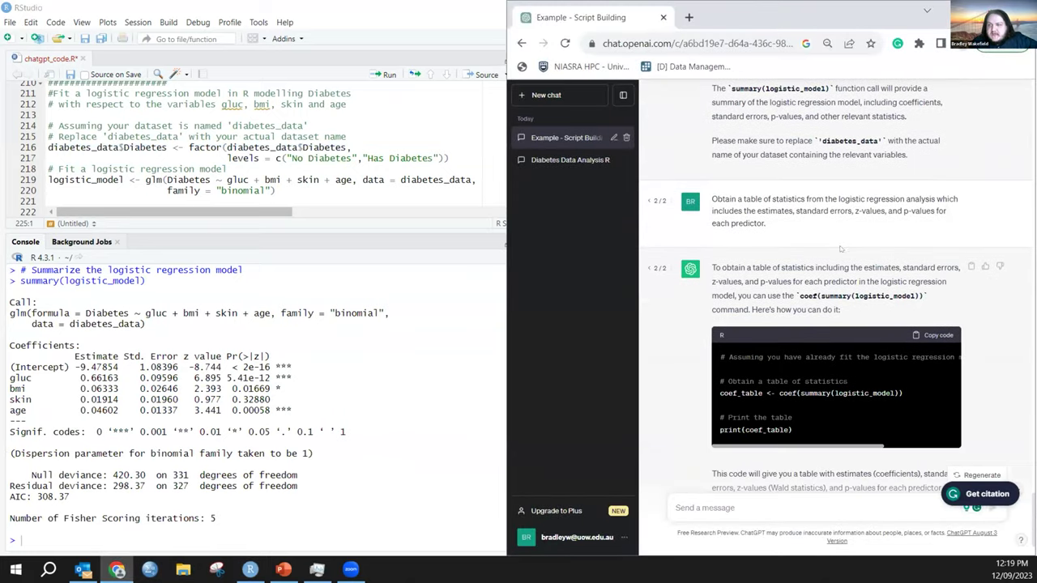
{"action": "left_click_drag", "start_coordinate": [707, 198], "coordinate": [782, 231]}
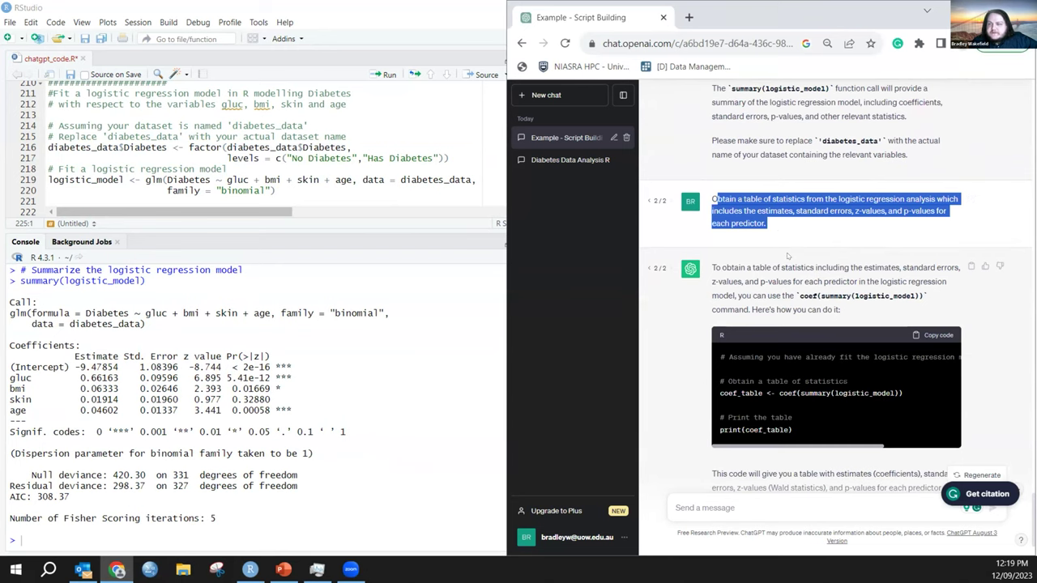
{"action": "left_click", "coordinate": [800, 231]}
{"action": "double_click", "coordinate": [919, 199]}
{"action": "double_click", "coordinate": [777, 210]}
{"action": "left_click_drag", "start_coordinate": [7, 344], "coordinate": [299, 413]}
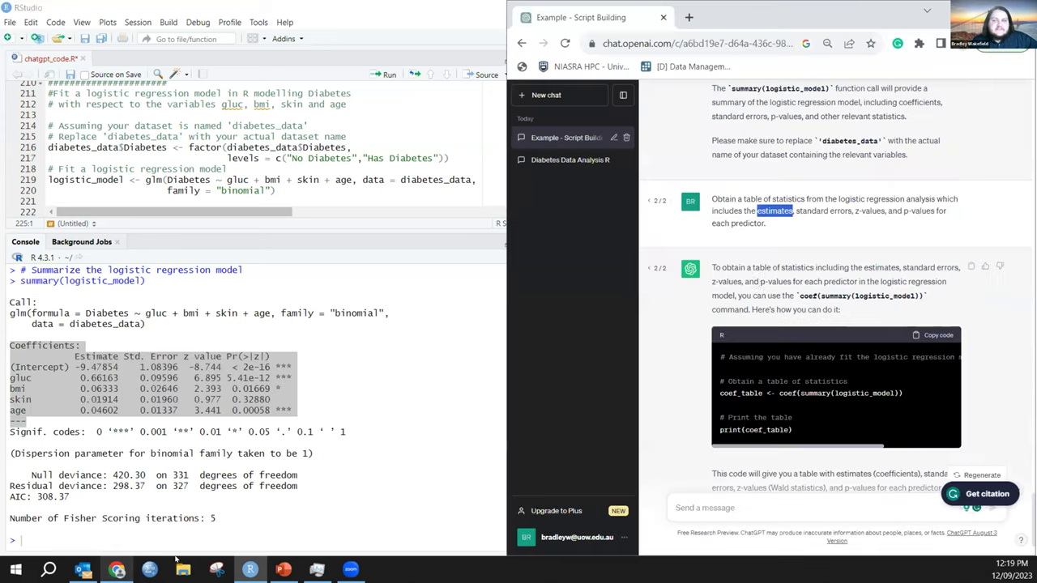
Return to ChatGPT and examine the first version of its response, which builds statistics_table with data.frame().
{"action": "left_click", "coordinate": [118, 570]}
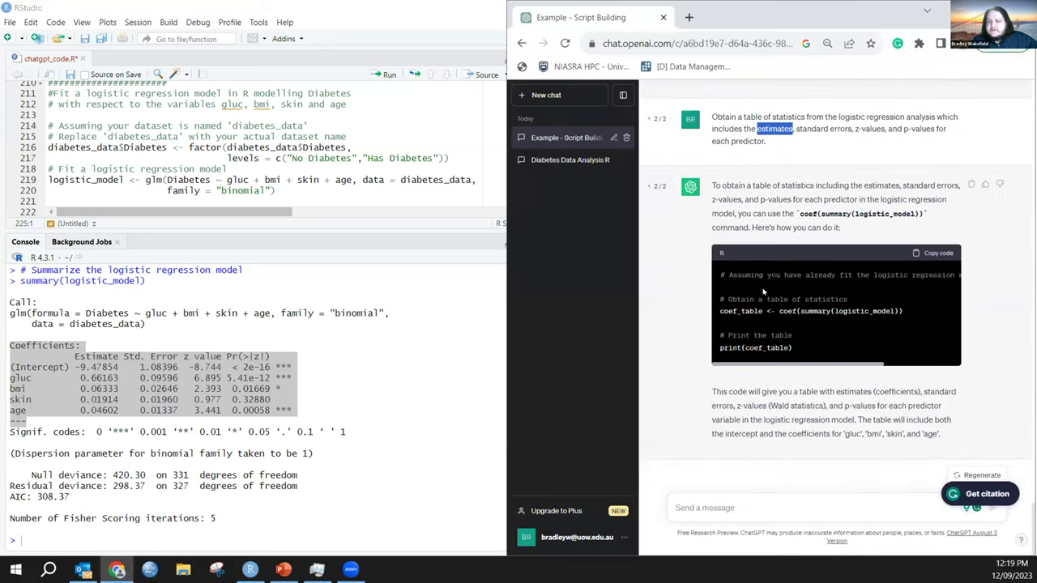
{"action": "left_click", "coordinate": [643, 187]}
{"action": "left_click", "coordinate": [649, 186]}
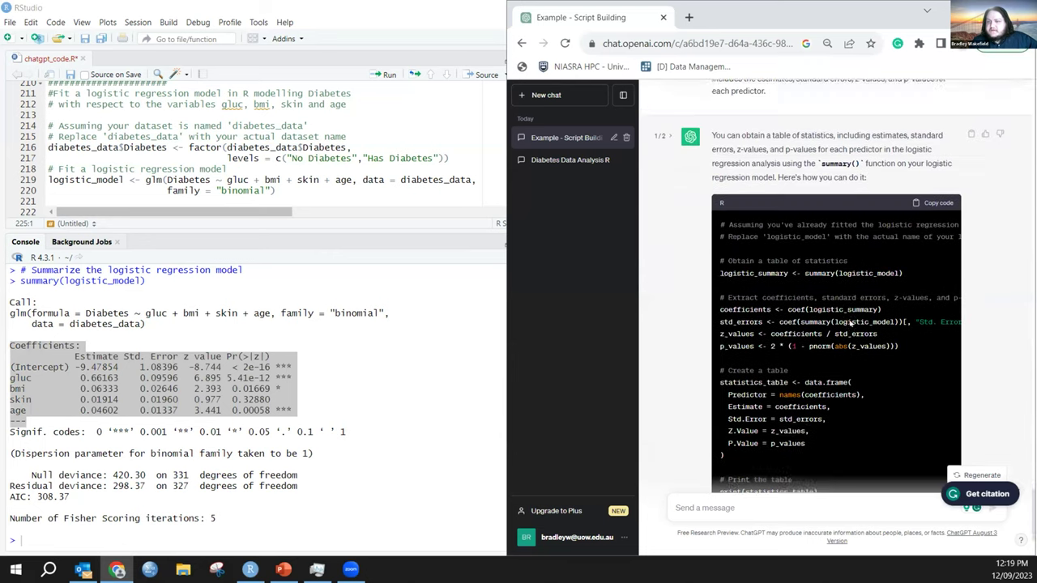
{"action": "scroll", "coordinate": [849, 322], "scroll_direction": "down", "scroll_amount": 1}
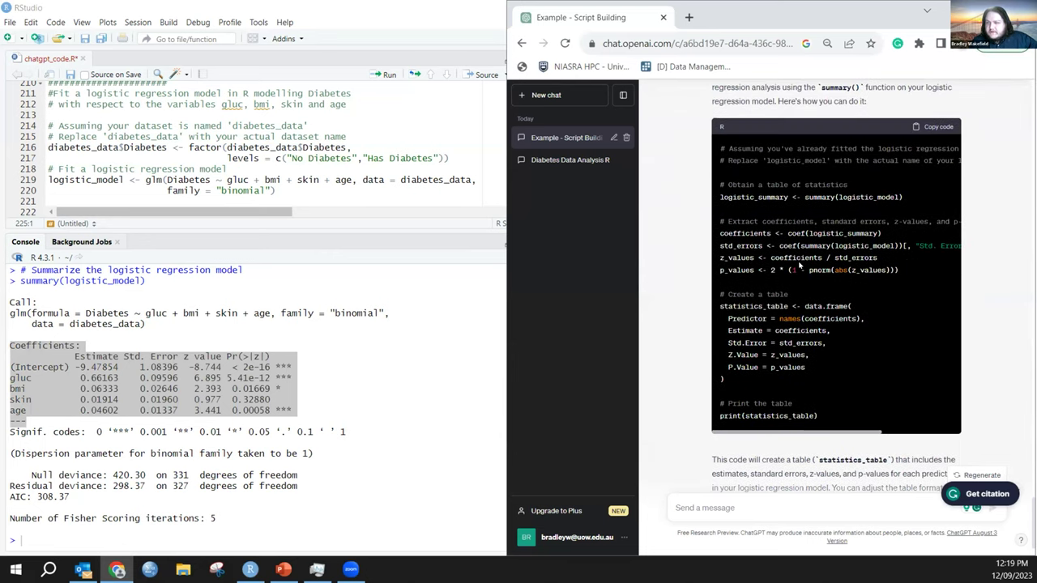
In RStudio, shrink the console and run the first Prompt 7 code block, which builds and prints statistics_table.
{"action": "left_click", "coordinate": [214, 222]}
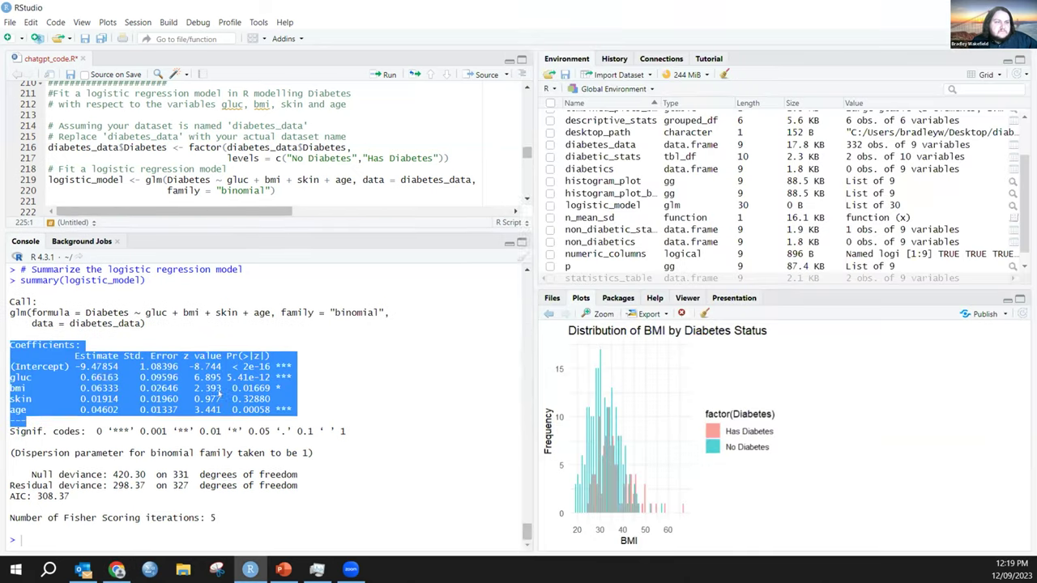
{"action": "left_click_drag", "start_coordinate": [214, 222], "coordinate": [214, 383]}
{"action": "scroll", "coordinate": [159, 292], "scroll_direction": "down", "scroll_amount": 6}
{"action": "left_click_drag", "start_coordinate": [121, 340], "coordinate": [46, 156]}
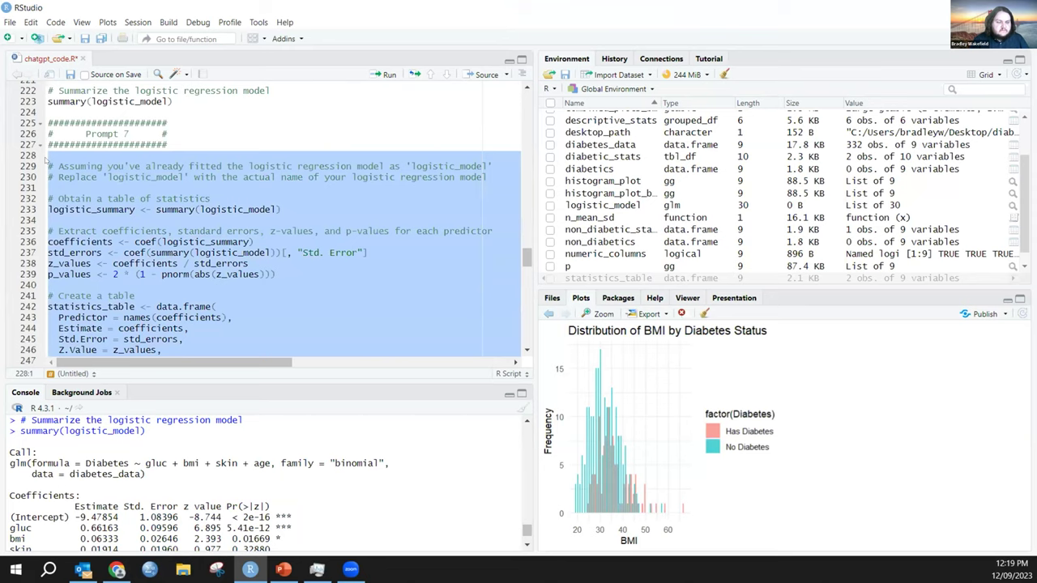
{"action": "key", "text": "ctrl+Return"}
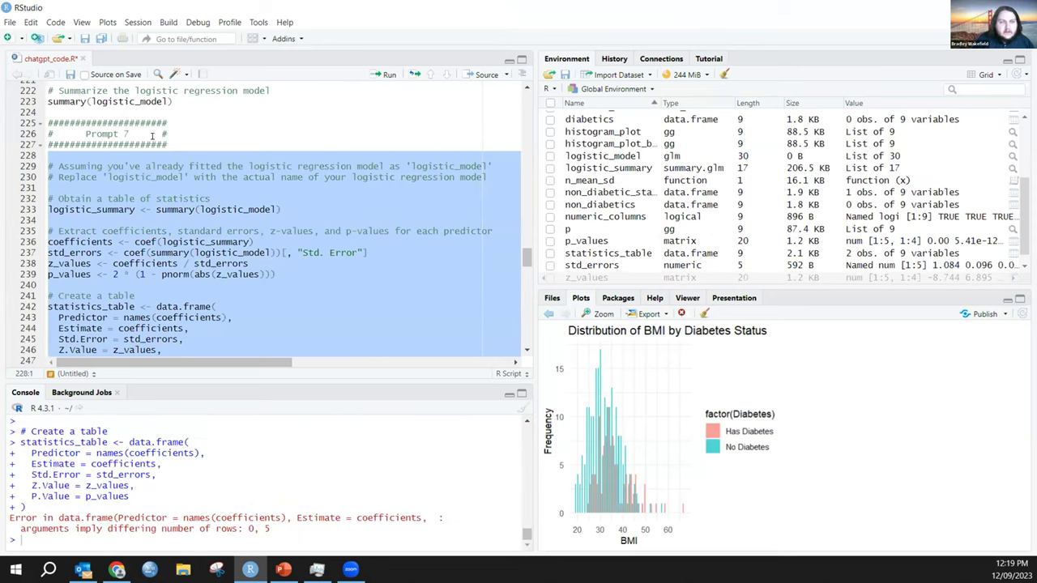
Find the second Prompt 7 block in the script, then show ChatGPT's second response and highlight its coef_table <- coef(summary(logistic_model)) line.
{"action": "scroll", "coordinate": [158, 146], "scroll_direction": "down", "scroll_amount": 2}
{"action": "scroll", "coordinate": [160, 150], "scroll_direction": "down", "scroll_amount": 2}
{"action": "scroll", "coordinate": [159, 151], "scroll_direction": "up", "scroll_amount": 2}
{"action": "scroll", "coordinate": [160, 243], "scroll_direction": "down", "scroll_amount": 4}
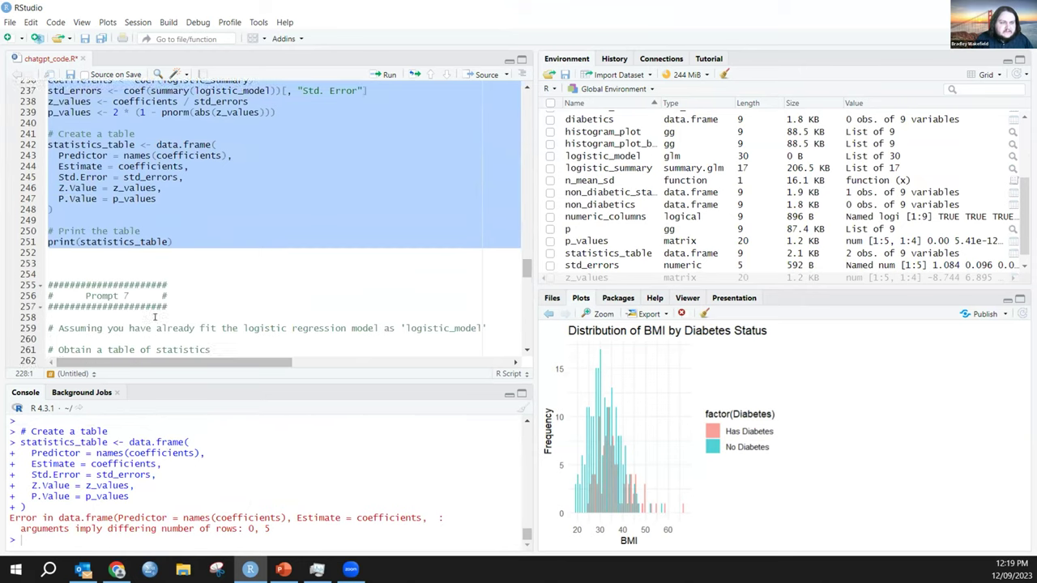
{"action": "scroll", "coordinate": [160, 310], "scroll_direction": "down", "scroll_amount": 2}
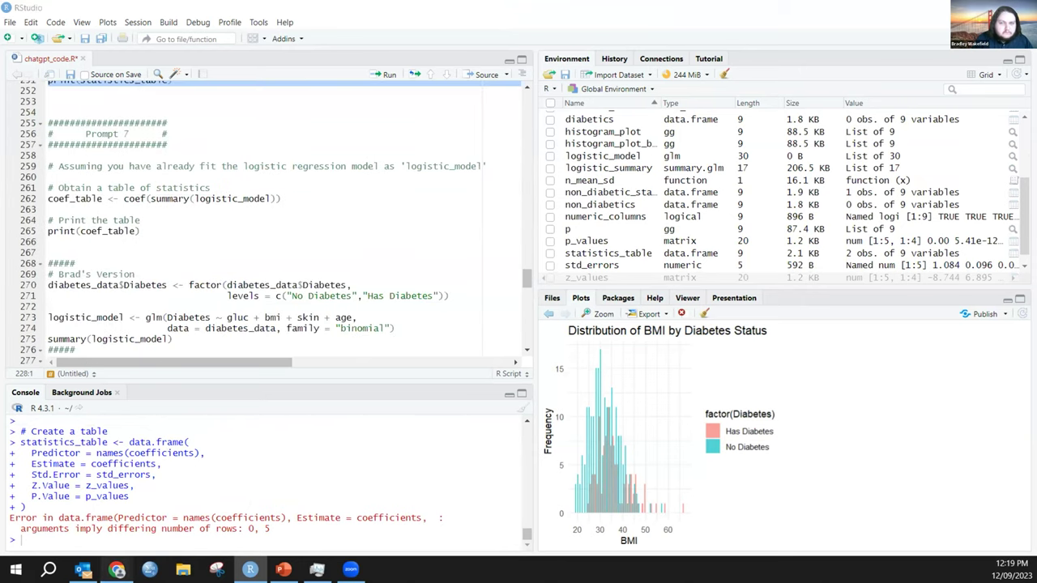
{"action": "left_click", "coordinate": [118, 569]}
{"action": "scroll", "coordinate": [972, 485], "scroll_direction": "up", "scroll_amount": 4}
{"action": "scroll", "coordinate": [972, 486], "scroll_direction": "down", "scroll_amount": 4}
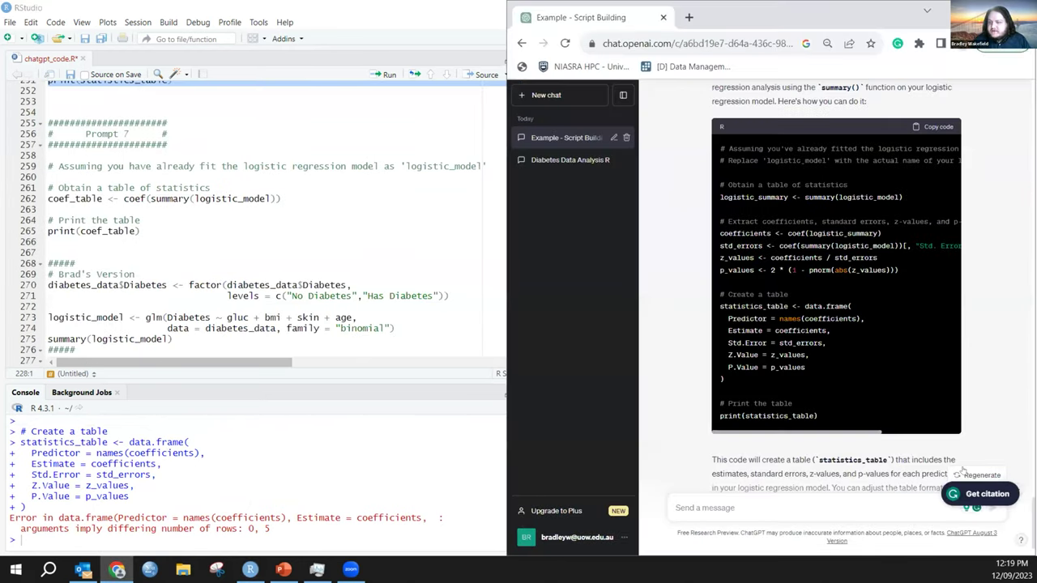
{"action": "scroll", "coordinate": [693, 276], "scroll_direction": "up", "scroll_amount": 3}
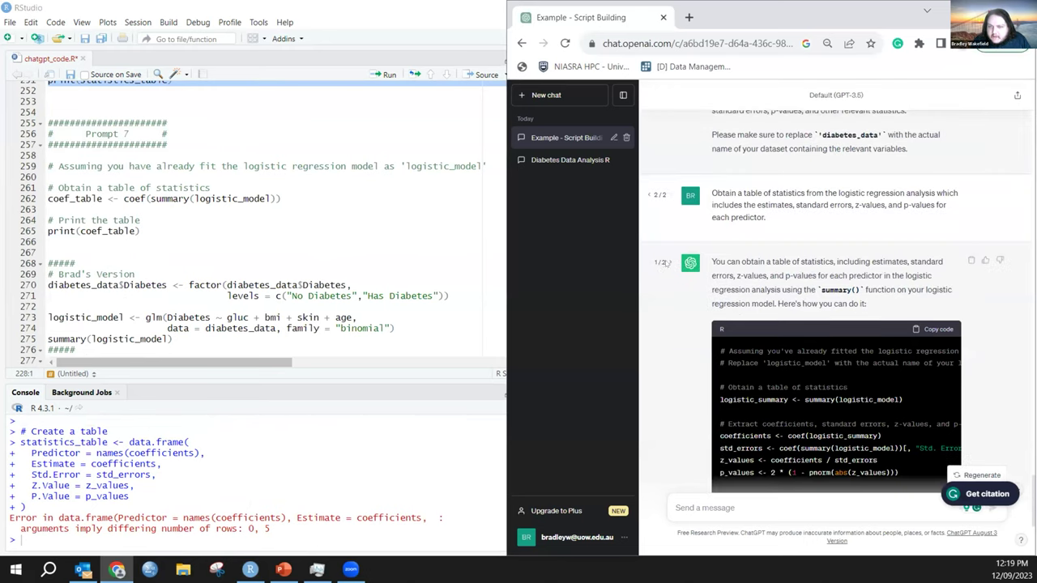
{"action": "left_click", "coordinate": [665, 263]}
{"action": "scroll", "coordinate": [911, 324], "scroll_direction": "down", "scroll_amount": 1}
{"action": "left_click_drag", "start_coordinate": [911, 324], "coordinate": [709, 323]}
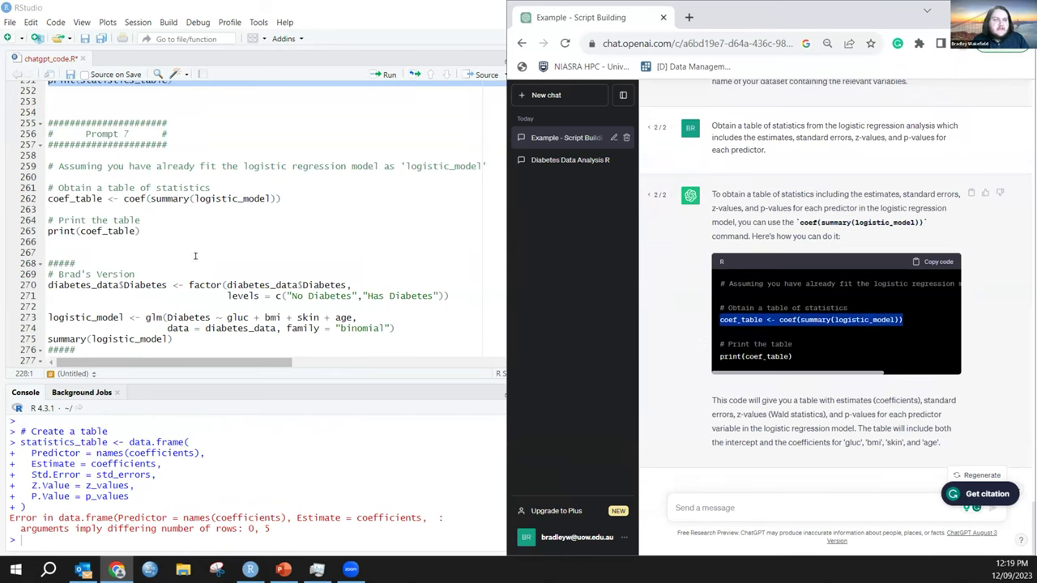
Run the second Prompt 7 code in RStudio to create coef_table from coef(summary(logistic_model)) and print it.
{"action": "left_click", "coordinate": [158, 188]}
{"action": "key", "text": "ctrl+Return"}
{"action": "key", "text": "ctrl+Return"}
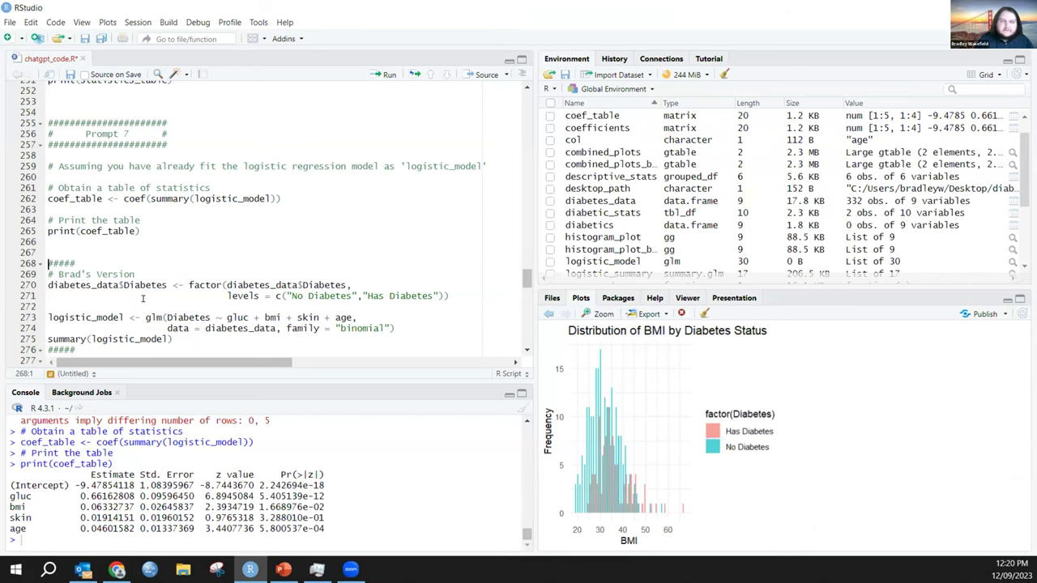
Compare the two Prompt 7 code versions by highlighting the coef_table line and the longer statistics_table block.
{"action": "scroll", "coordinate": [143, 298], "scroll_direction": "up", "scroll_amount": 10}
{"action": "scroll", "coordinate": [152, 299], "scroll_direction": "down", "scroll_amount": 6}
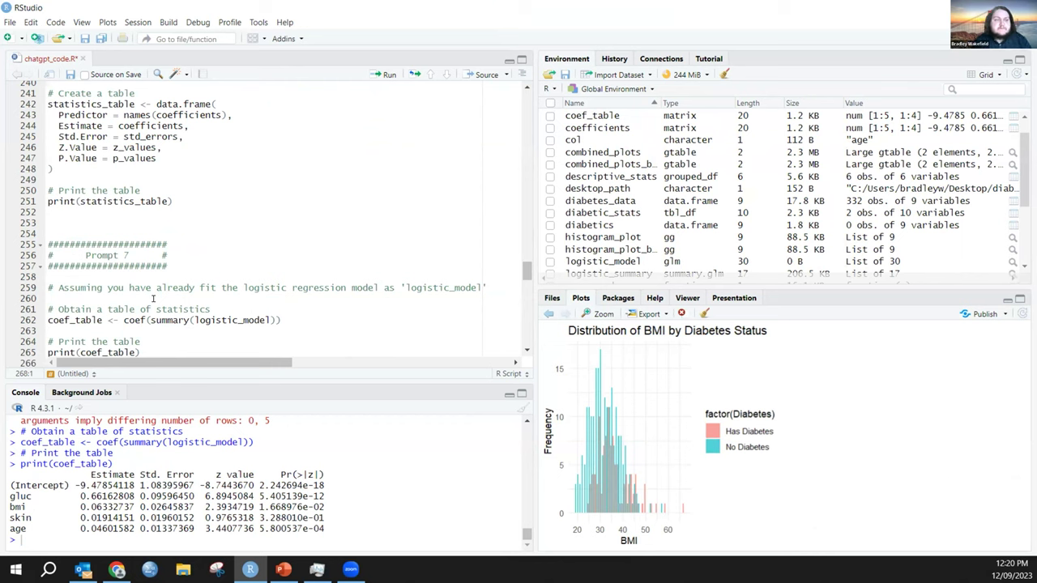
{"action": "scroll", "coordinate": [152, 299], "scroll_direction": "down", "scroll_amount": 3}
{"action": "scroll", "coordinate": [230, 256], "scroll_direction": "down", "scroll_amount": 1}
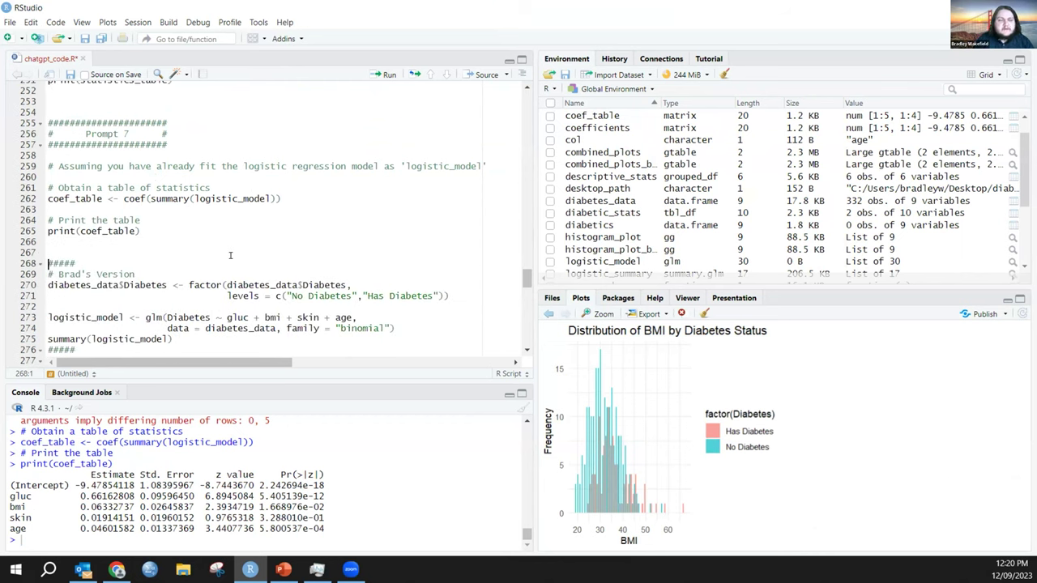
{"action": "scroll", "coordinate": [230, 255], "scroll_direction": "down", "scroll_amount": 1}
{"action": "scroll", "coordinate": [230, 255], "scroll_direction": "up", "scroll_amount": 7}
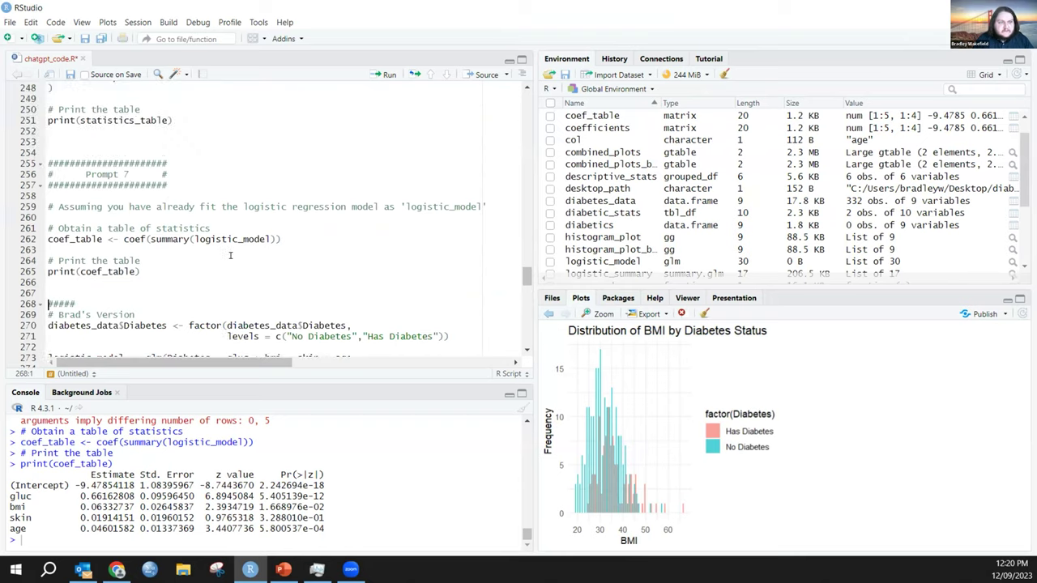
{"action": "scroll", "coordinate": [230, 255], "scroll_direction": "down", "scroll_amount": 6}
{"action": "left_click_drag", "start_coordinate": [232, 207], "coordinate": [47, 200]}
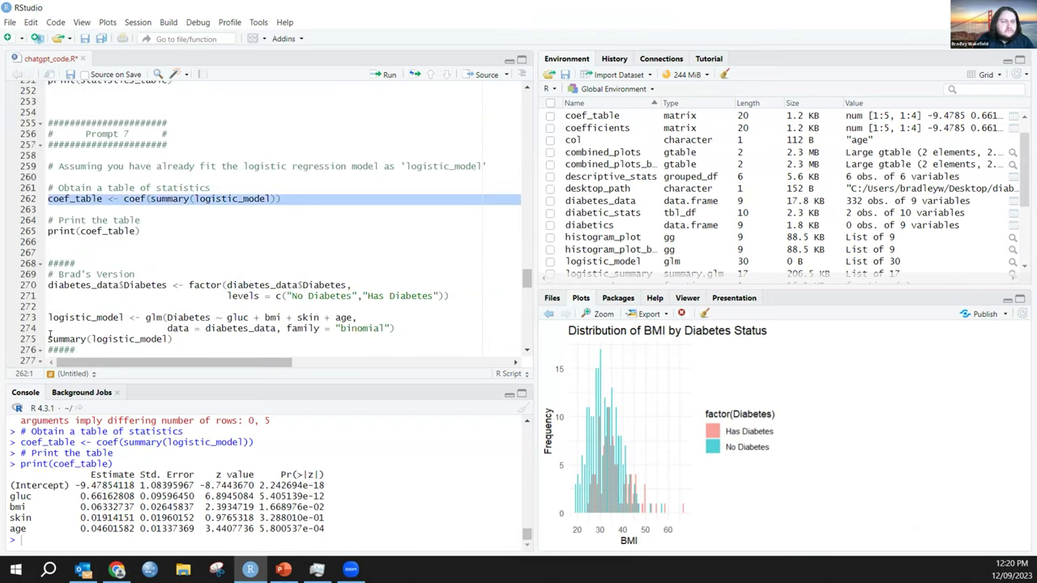
{"action": "scroll", "coordinate": [50, 333], "scroll_direction": "up", "scroll_amount": 6}
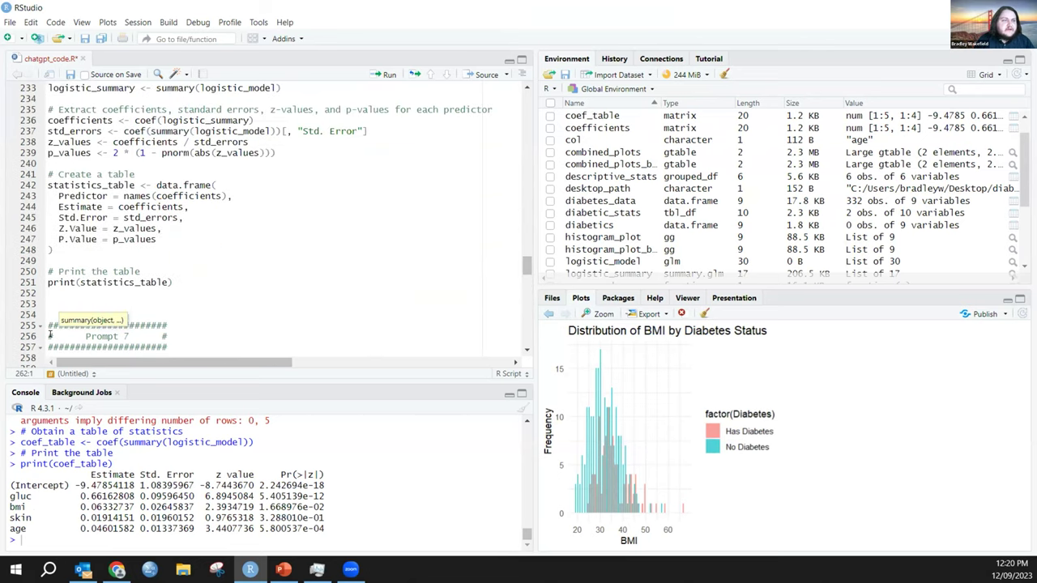
{"action": "left_click", "coordinate": [85, 282]}
{"action": "scroll", "coordinate": [101, 168], "scroll_direction": "up", "scroll_amount": 3}
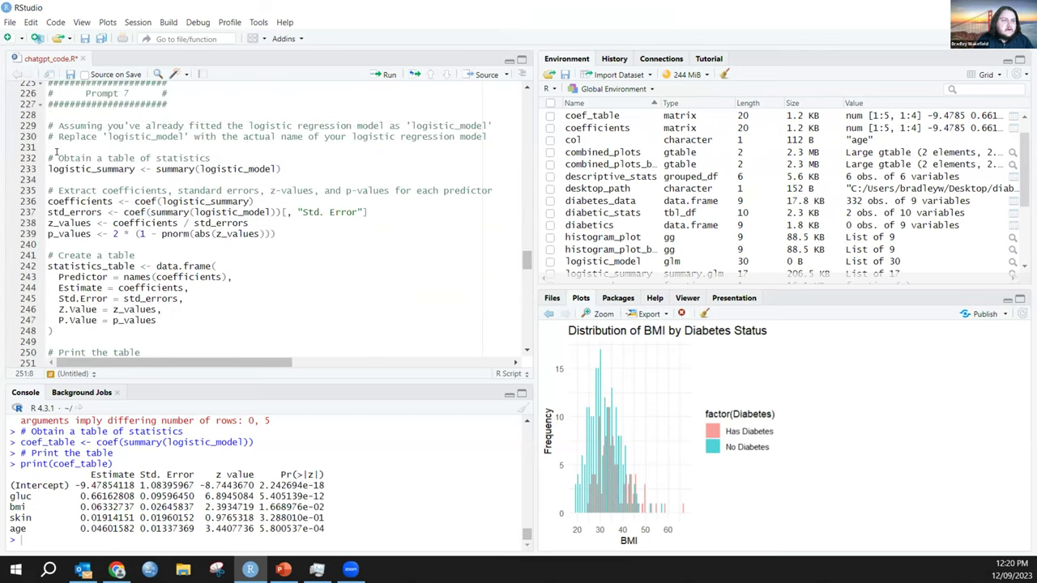
{"action": "left_click_drag", "start_coordinate": [47, 154], "coordinate": [161, 342]}
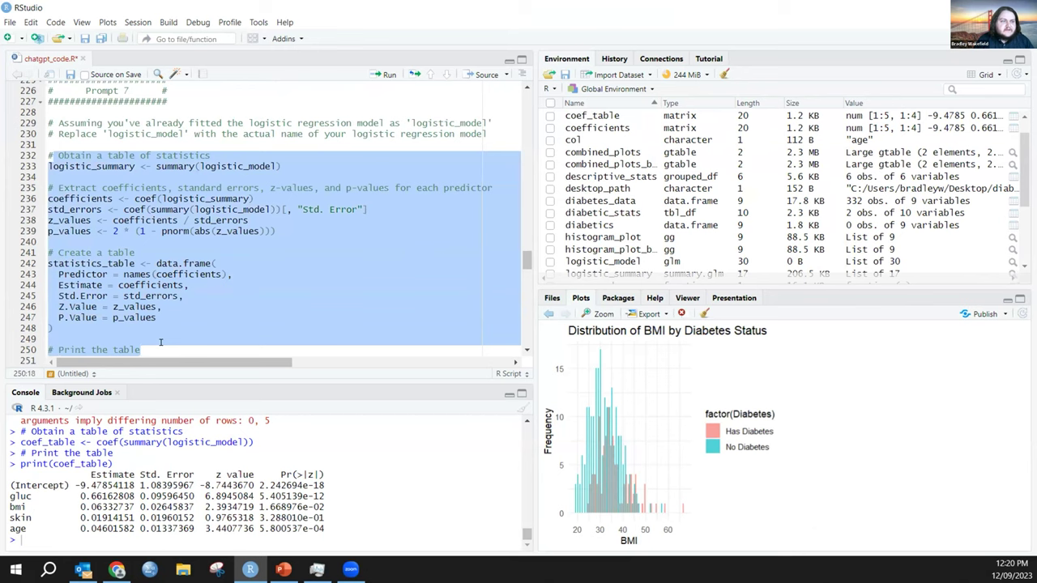
{"action": "scroll", "coordinate": [176, 281], "scroll_direction": "down", "scroll_amount": 12}
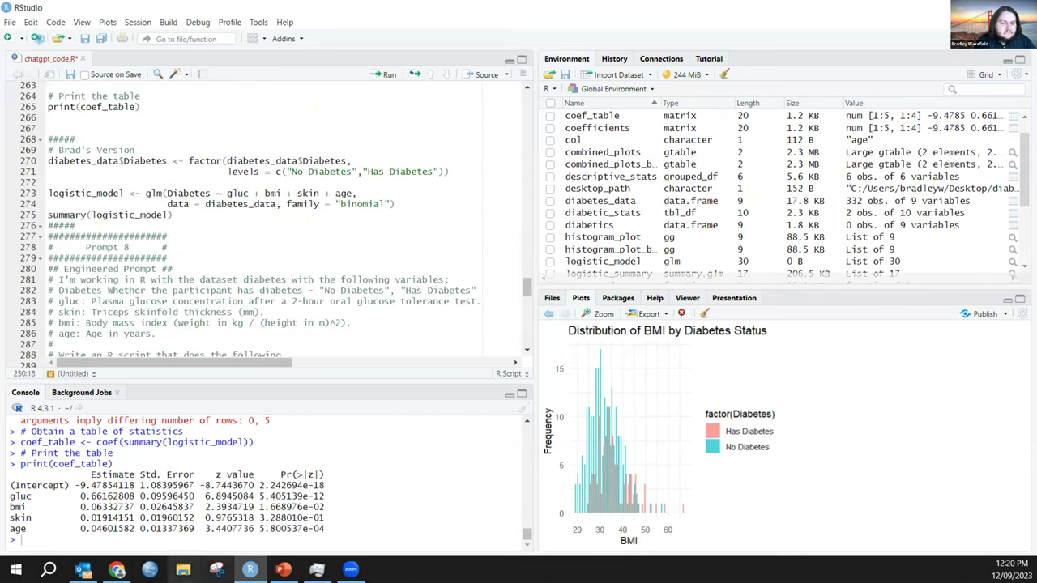
Switch to ChatGPT, look back through the Example - Script Building conversation, and open the Diabetes Data Analysis R conversation.
{"action": "left_click", "coordinate": [117, 569]}
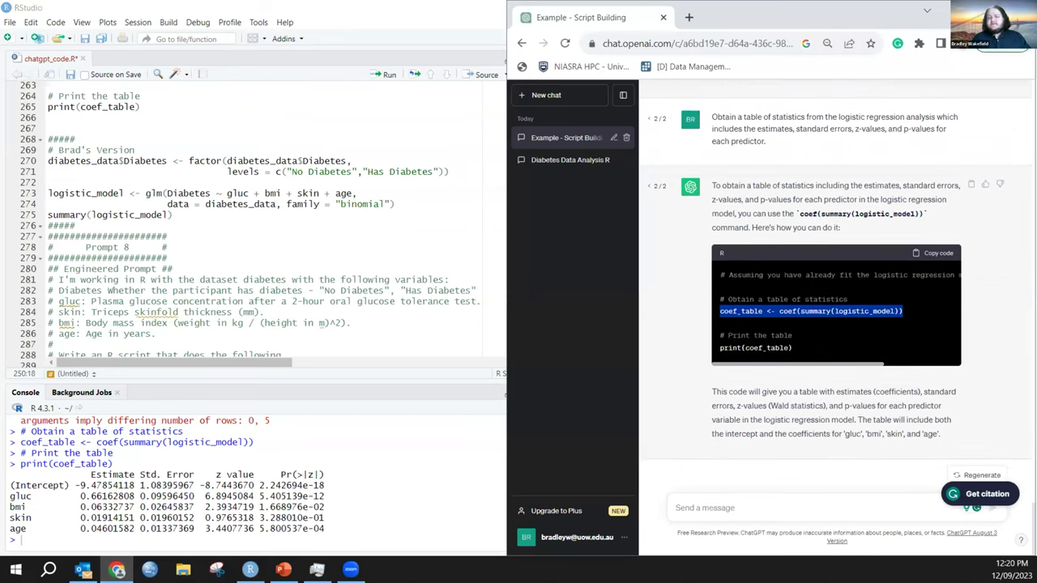
{"action": "scroll", "coordinate": [822, 298], "scroll_direction": "up", "scroll_amount": 10}
{"action": "scroll", "coordinate": [822, 298], "scroll_direction": "up", "scroll_amount": 1}
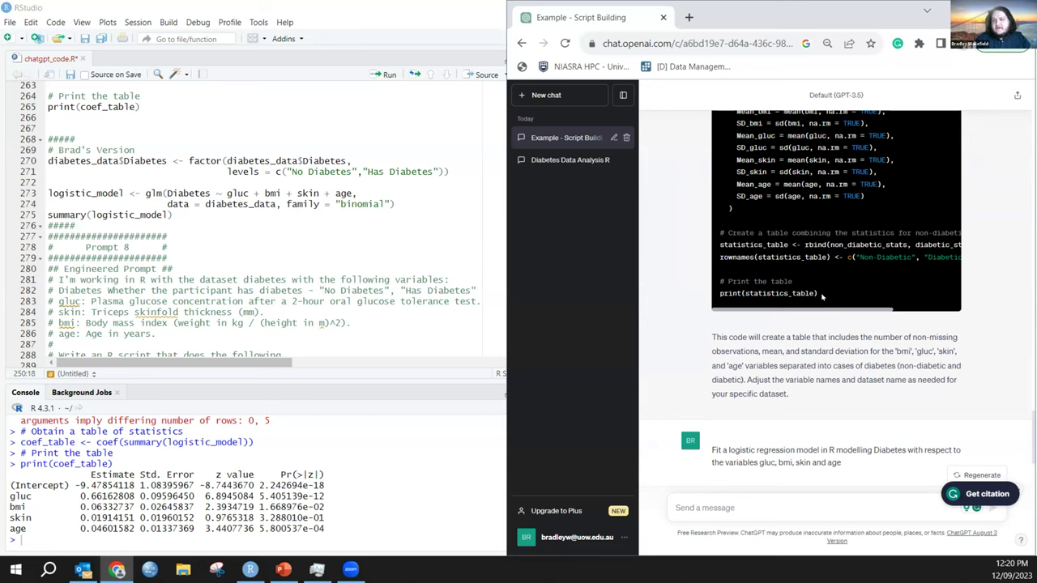
{"action": "scroll", "coordinate": [822, 298], "scroll_direction": "down", "scroll_amount": 15}
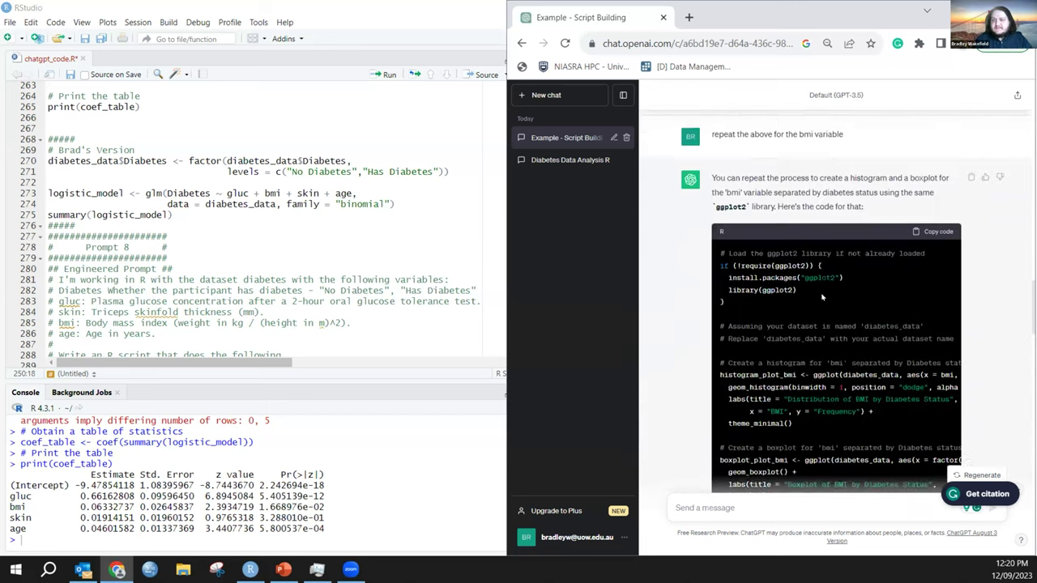
{"action": "scroll", "coordinate": [822, 298], "scroll_direction": "up", "scroll_amount": 3}
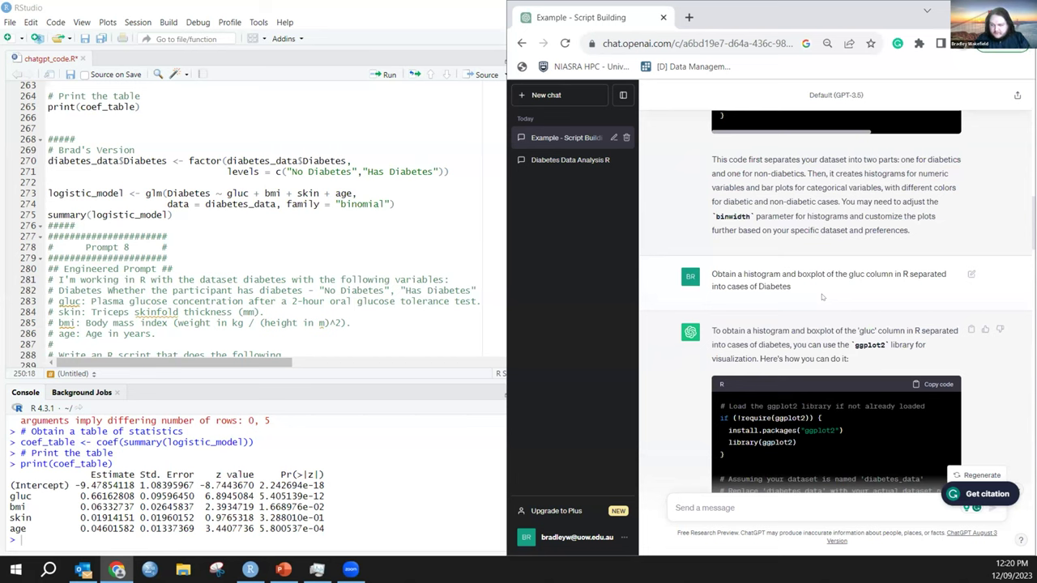
{"action": "scroll", "coordinate": [822, 298], "scroll_direction": "up", "scroll_amount": 15}
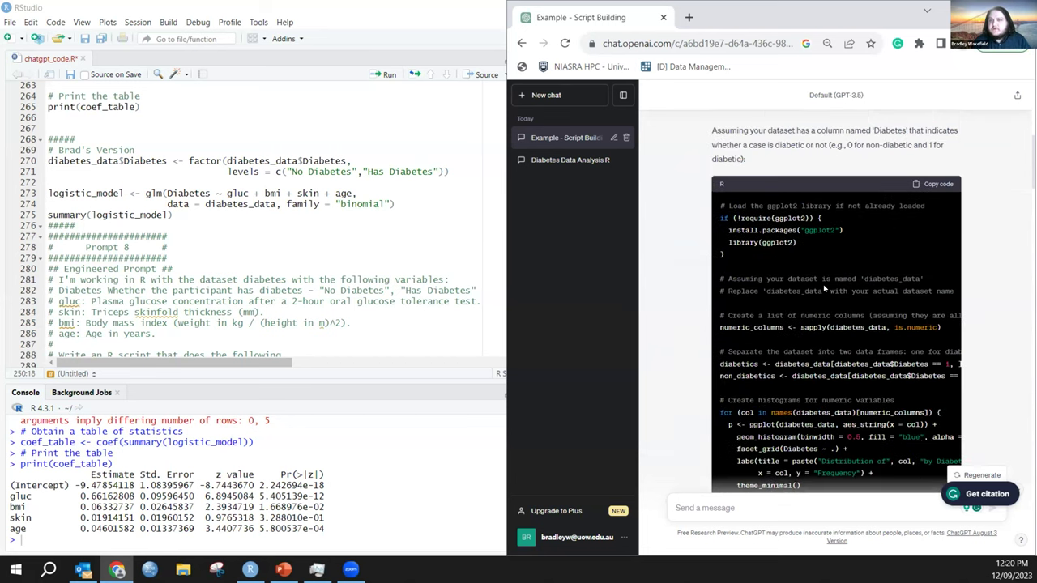
{"action": "left_click", "coordinate": [597, 161]}
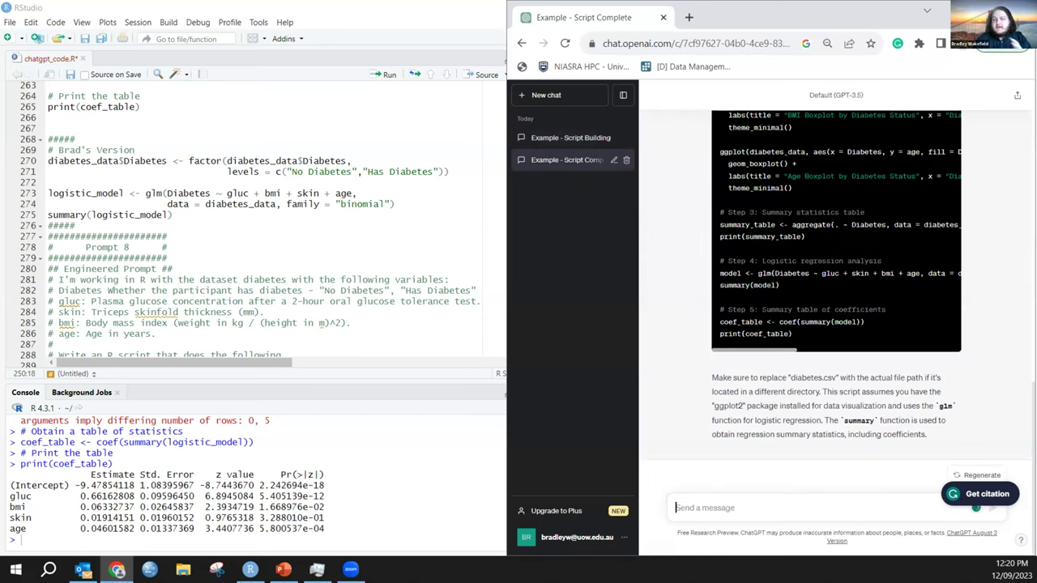
Highlight the full engineered prompt in the Example - Script Complete conversation, then read on into ChatGPT's response.
{"action": "scroll", "coordinate": [790, 290], "scroll_direction": "up", "scroll_amount": 10}
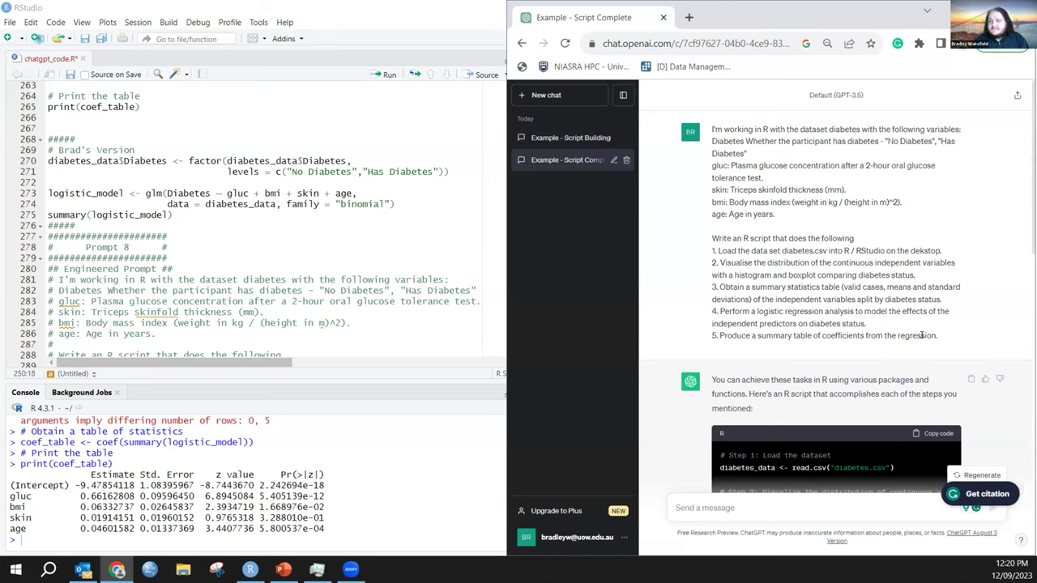
{"action": "left_click_drag", "start_coordinate": [937, 335], "coordinate": [703, 126]}
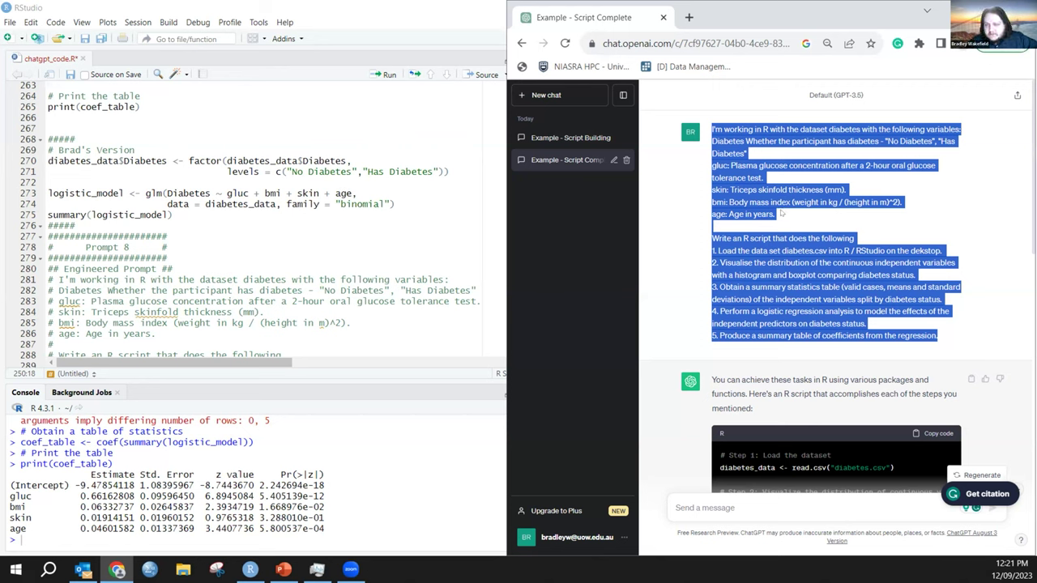
{"action": "scroll", "coordinate": [779, 209], "scroll_direction": "down", "scroll_amount": 1}
{"action": "scroll", "coordinate": [774, 204], "scroll_direction": "up", "scroll_amount": 1}
{"action": "scroll", "coordinate": [774, 202], "scroll_direction": "down", "scroll_amount": 3}
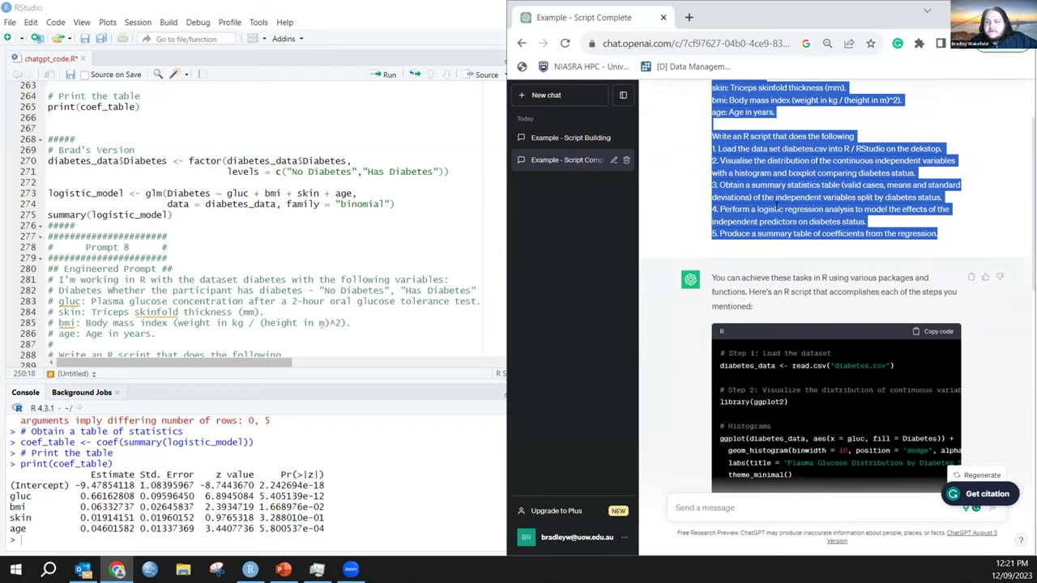
{"action": "scroll", "coordinate": [781, 212], "scroll_direction": "down", "scroll_amount": 2}
{"action": "scroll", "coordinate": [781, 212], "scroll_direction": "up", "scroll_amount": 2}
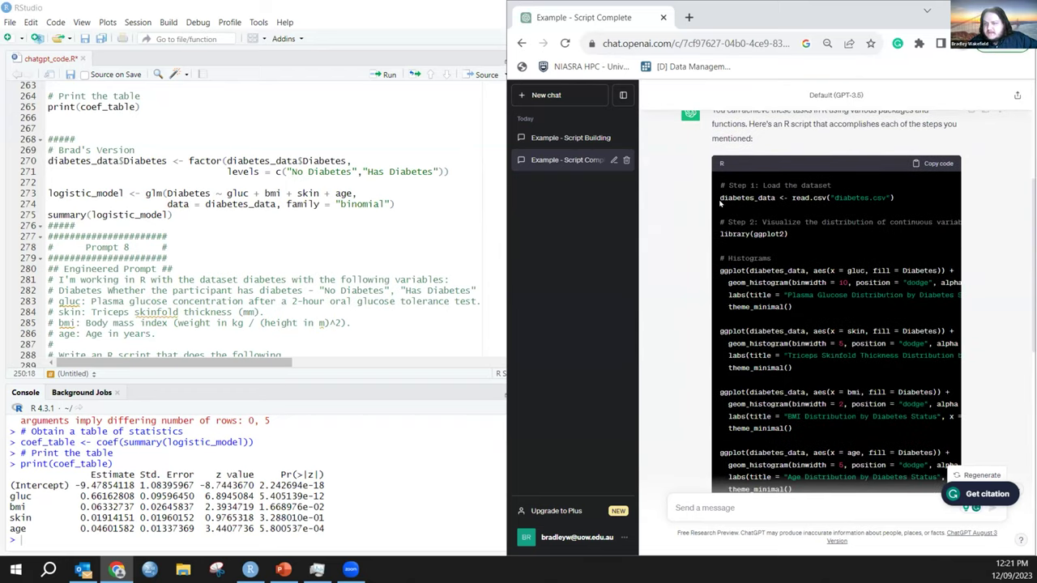
Highlight the Step 2 histogram code in ChatGPT's script and look through the boxplot code below it.
{"action": "left_click_drag", "start_coordinate": [726, 185], "coordinate": [719, 360]}
{"action": "scroll", "coordinate": [712, 235], "scroll_direction": "down", "scroll_amount": 1}
{"action": "scroll", "coordinate": [719, 261], "scroll_direction": "down", "scroll_amount": 1}
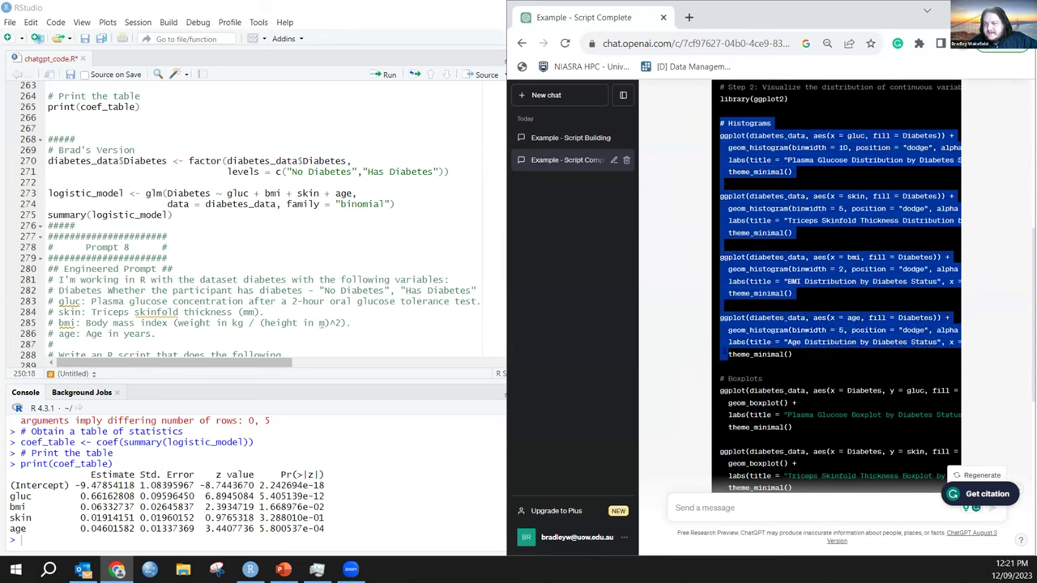
{"action": "scroll", "coordinate": [738, 139], "scroll_direction": "down", "scroll_amount": 4}
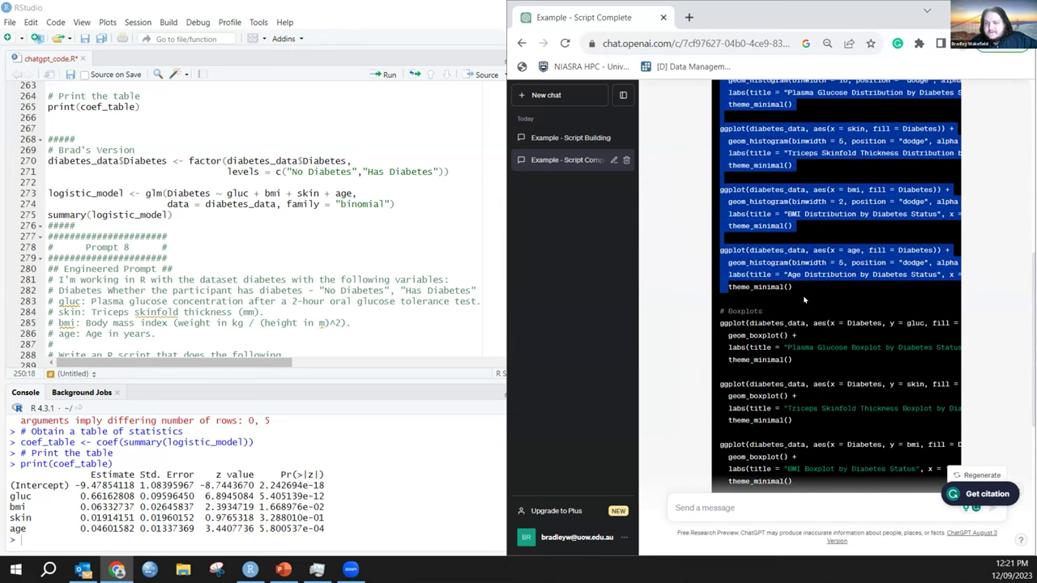
Copy the Step 3 summary_table aggregate and print lines from ChatGPT and run them in the RStudio console.
{"action": "left_click_drag", "start_coordinate": [719, 117], "coordinate": [694, 308]}
{"action": "scroll", "coordinate": [798, 359], "scroll_direction": "down", "scroll_amount": 1}
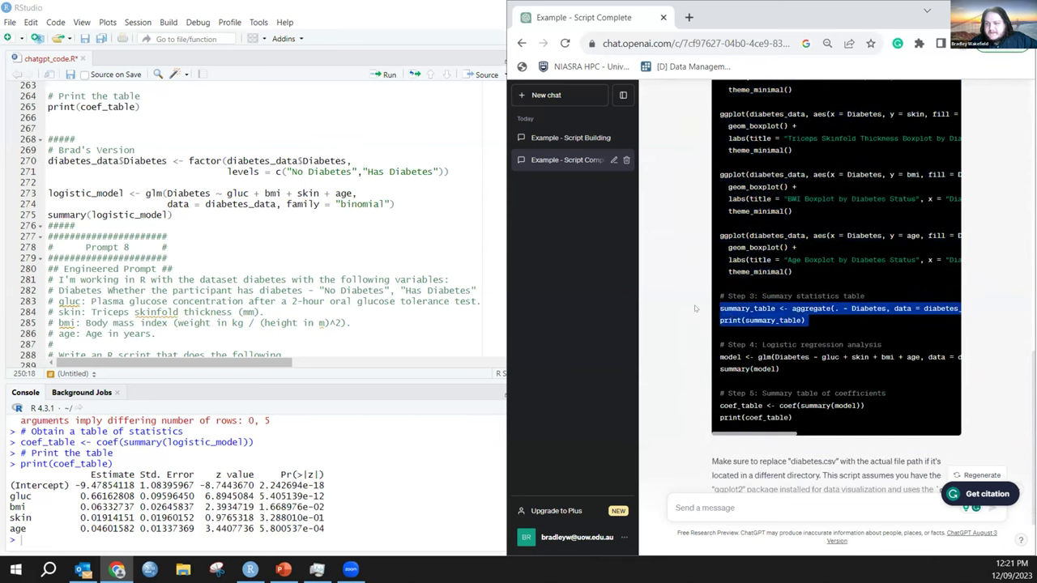
{"action": "right_click", "coordinate": [727, 306]}
{"action": "left_click", "coordinate": [753, 316]}
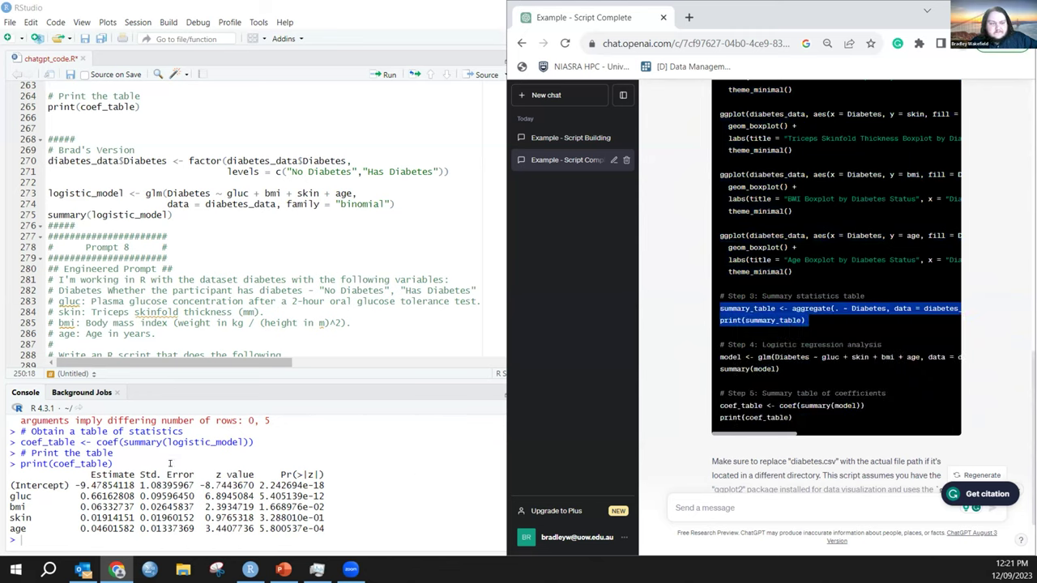
{"action": "left_click", "coordinate": [151, 458]}
{"action": "key", "text": "ctrl+v"}
{"action": "key", "text": "Return"}
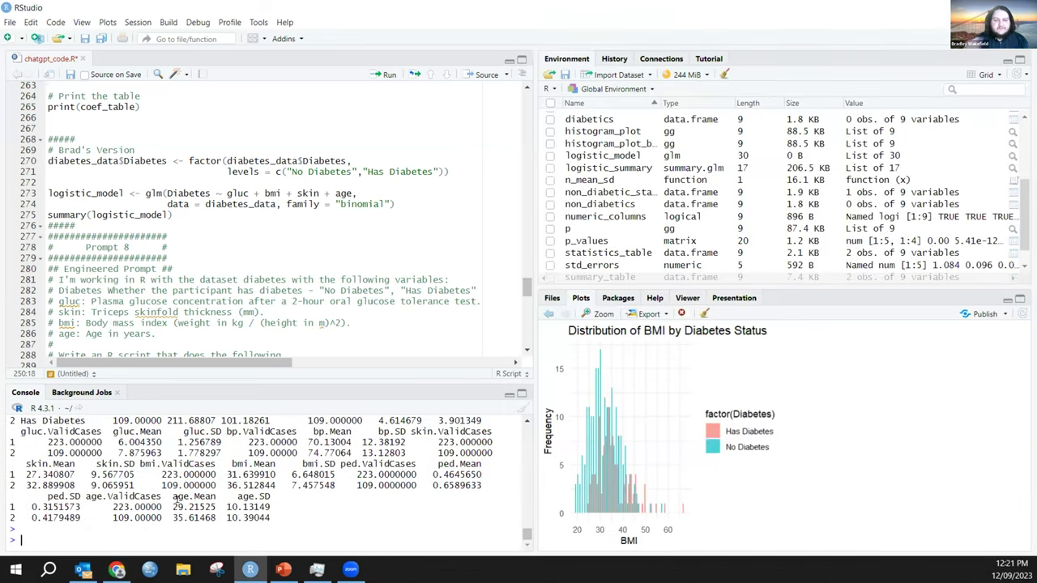
Return to ChatGPT and examine the full Step 3 aggregate line through to its Mean and SD arguments.
{"action": "left_click", "coordinate": [117, 569]}
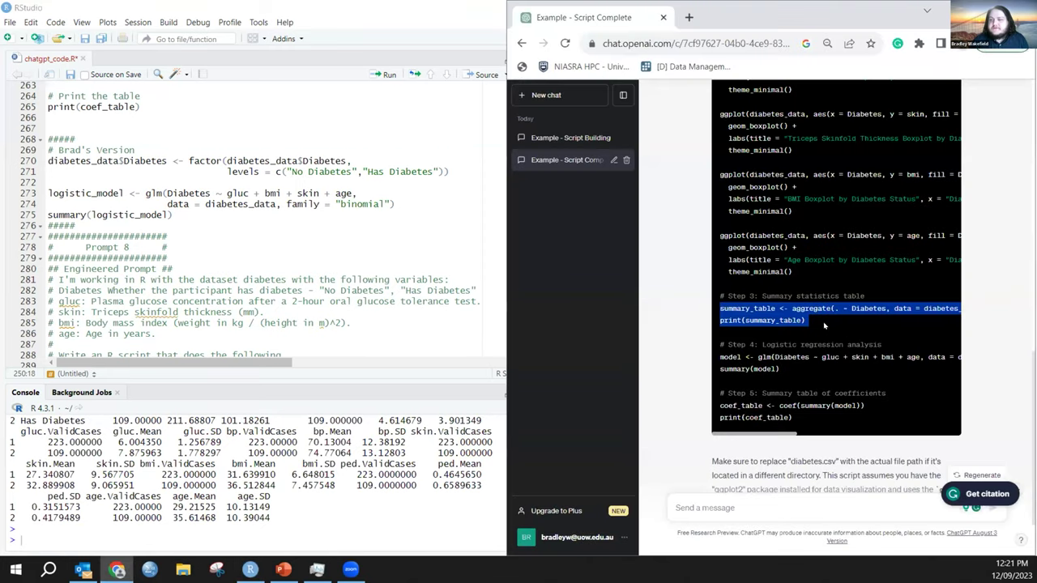
{"action": "left_click", "coordinate": [845, 308]}
{"action": "left_click_drag", "start_coordinate": [845, 309], "coordinate": [957, 309]}
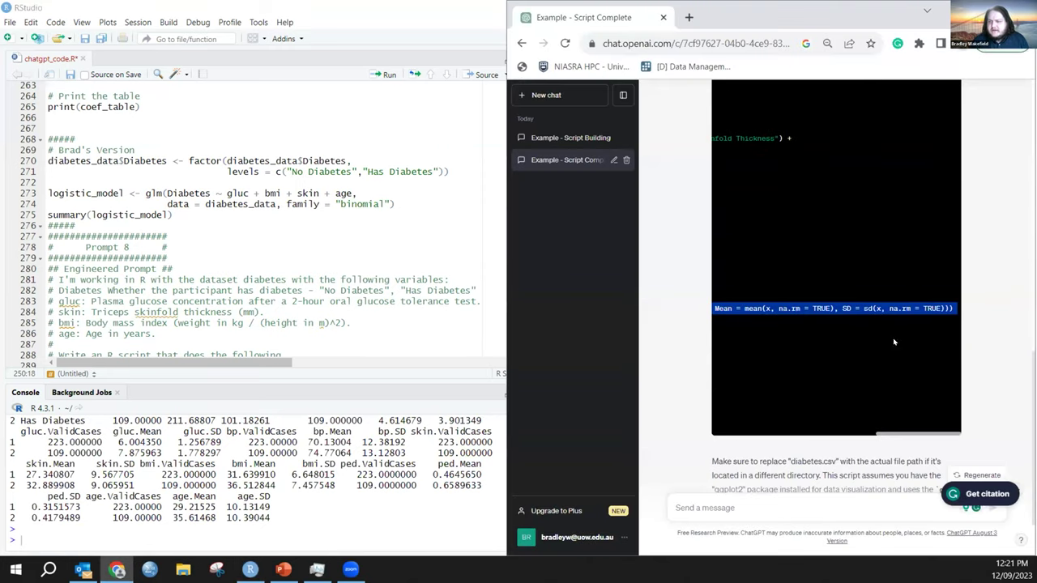
{"action": "left_click", "coordinate": [814, 427]}
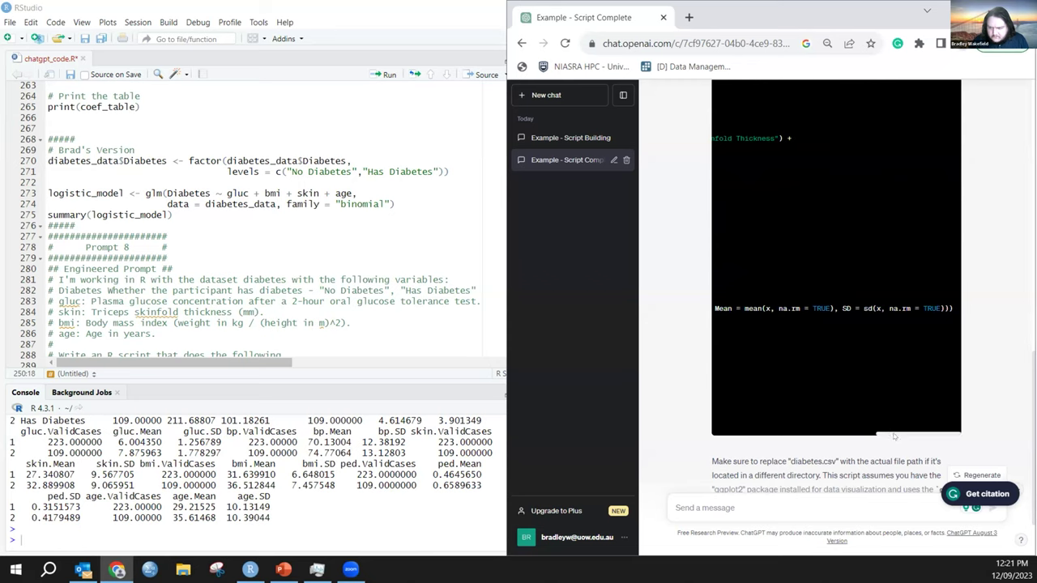
{"action": "left_click_drag", "start_coordinate": [899, 434], "coordinate": [734, 435]}
{"action": "scroll", "coordinate": [804, 323], "scroll_direction": "down", "scroll_amount": 2}
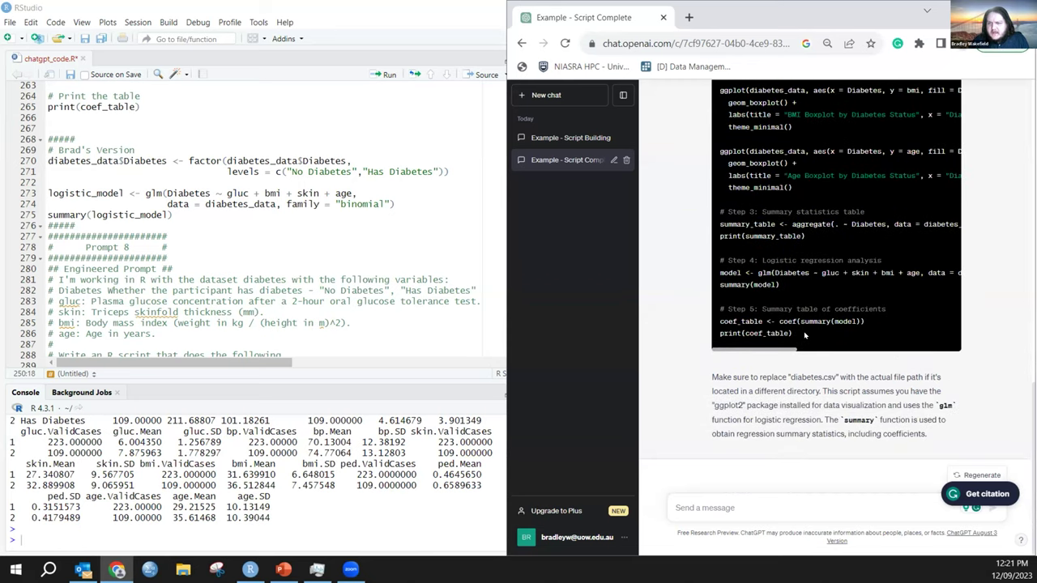
Highlight the Step 4 logistic regression code and the Step 5 coefficient table code in ChatGPT's script.
{"action": "left_click_drag", "start_coordinate": [804, 335], "coordinate": [713, 274]}
{"action": "left_click", "coordinate": [807, 332]}
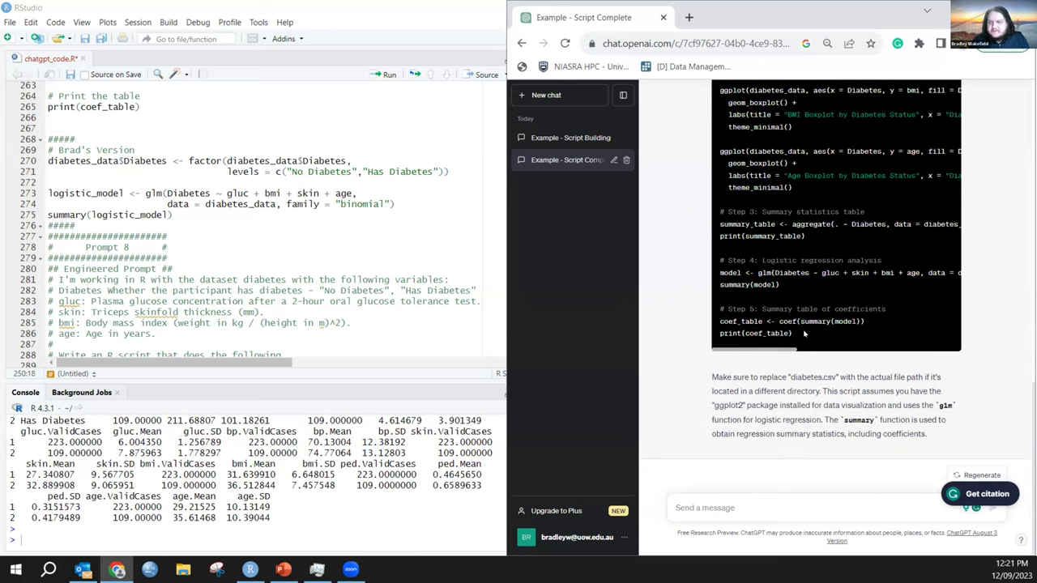
{"action": "left_click_drag", "start_coordinate": [804, 333], "coordinate": [717, 306]}
Copy ChatGPT's complete script and paste it below the engineered prompt comments under Prompt 8 in chatgpt_code.R.
{"action": "scroll", "coordinate": [717, 306], "scroll_direction": "up", "scroll_amount": 5}
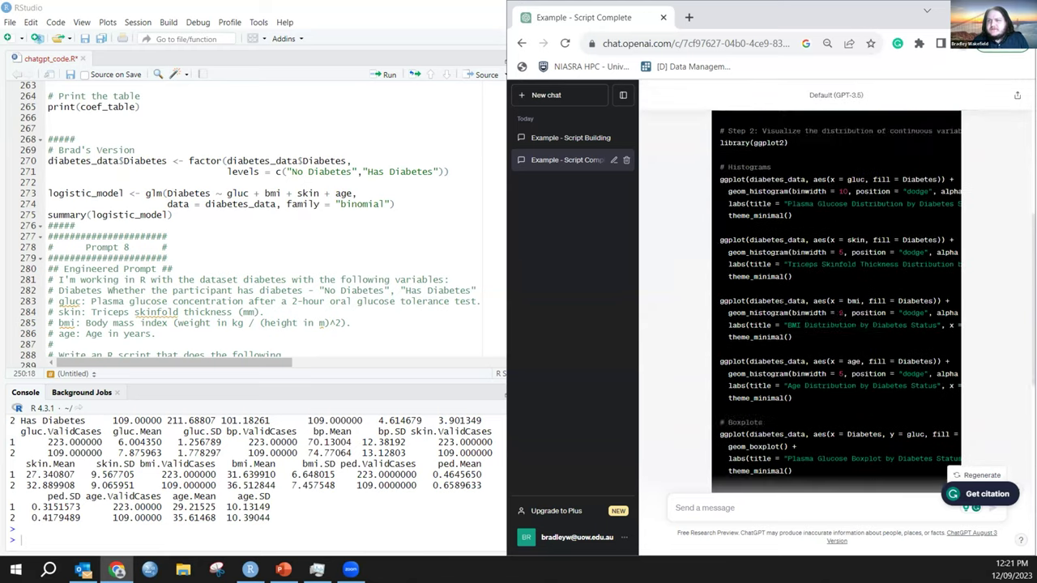
{"action": "scroll", "coordinate": [850, 195], "scroll_direction": "up", "scroll_amount": 2}
{"action": "left_click", "coordinate": [938, 214]}
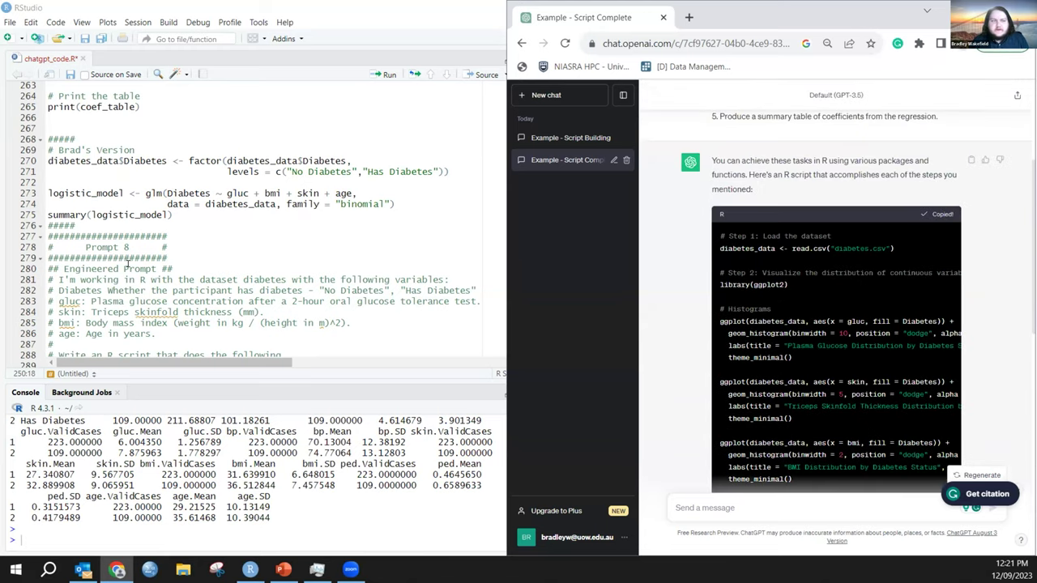
{"action": "key", "text": "ctrl+v"}
{"action": "scroll", "coordinate": [55, 231], "scroll_direction": "down", "scroll_amount": 7}
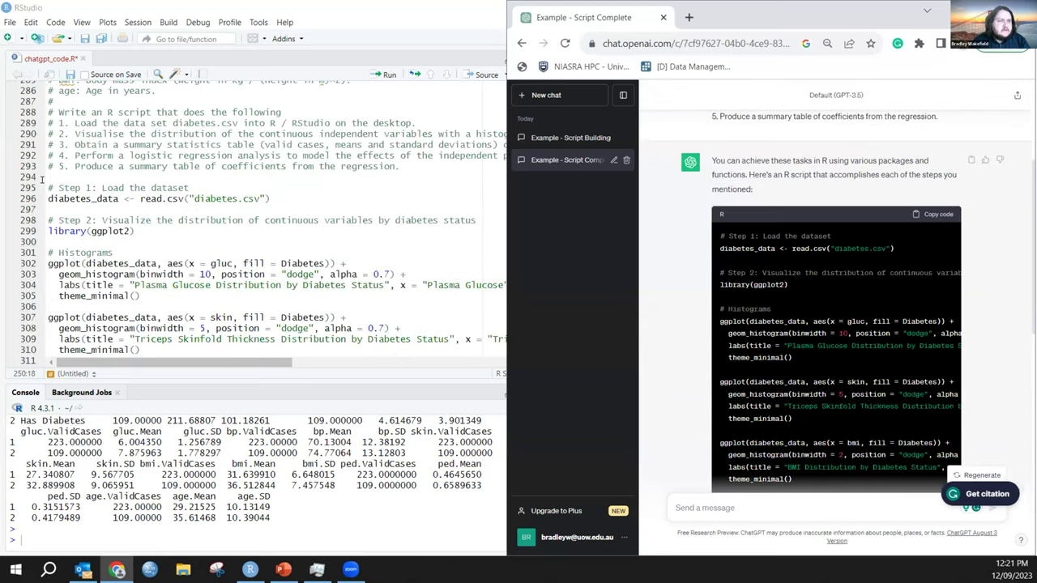
{"action": "left_click", "coordinate": [55, 187]}
Try to run the pasted Prompt 8 script in one go, from diabetes_data <- read.csv("diabetes.csv") through print(coef_table).
{"action": "scroll", "coordinate": [118, 271], "scroll_direction": "down", "scroll_amount": 8}
{"action": "scroll", "coordinate": [118, 272], "scroll_direction": "down", "scroll_amount": 4}
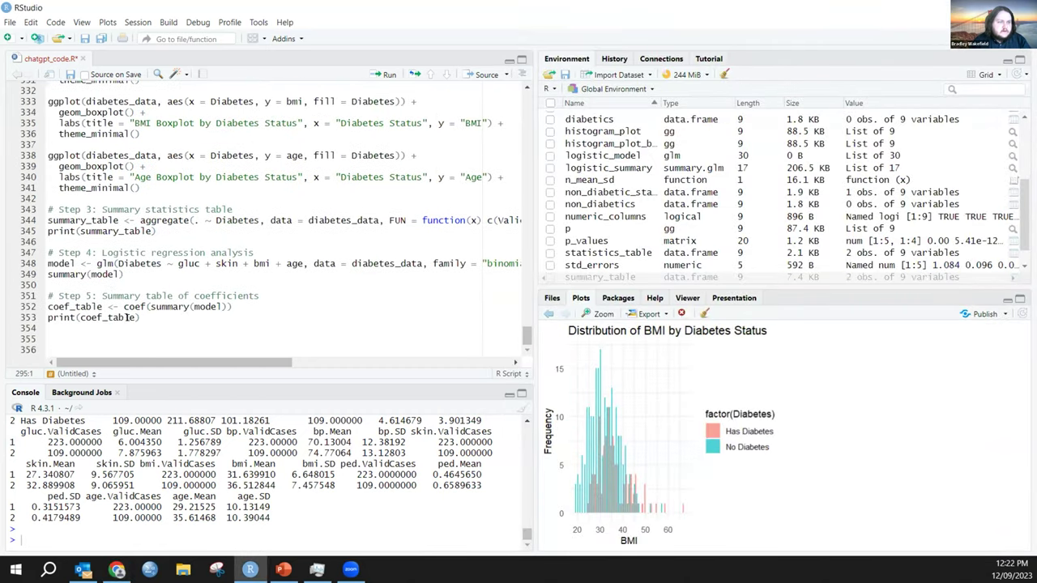
{"action": "scroll", "coordinate": [170, 310], "scroll_direction": "up", "scroll_amount": 10}
{"action": "left_click", "coordinate": [170, 311]}
{"action": "scroll", "coordinate": [97, 279], "scroll_direction": "up", "scroll_amount": 5}
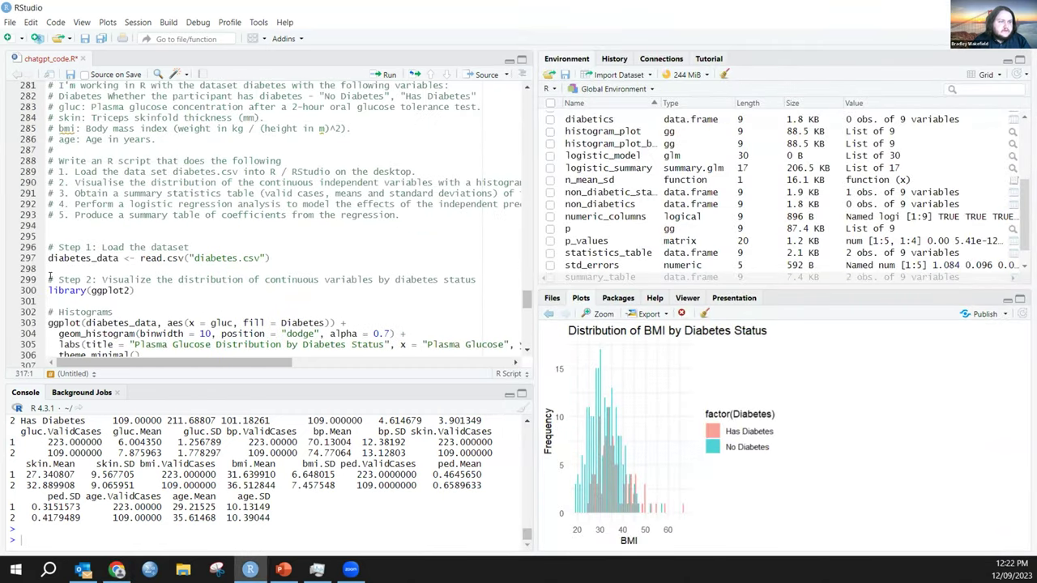
{"action": "left_click", "coordinate": [40, 256]}
{"action": "scroll", "coordinate": [168, 334], "scroll_direction": "down", "scroll_amount": 17}
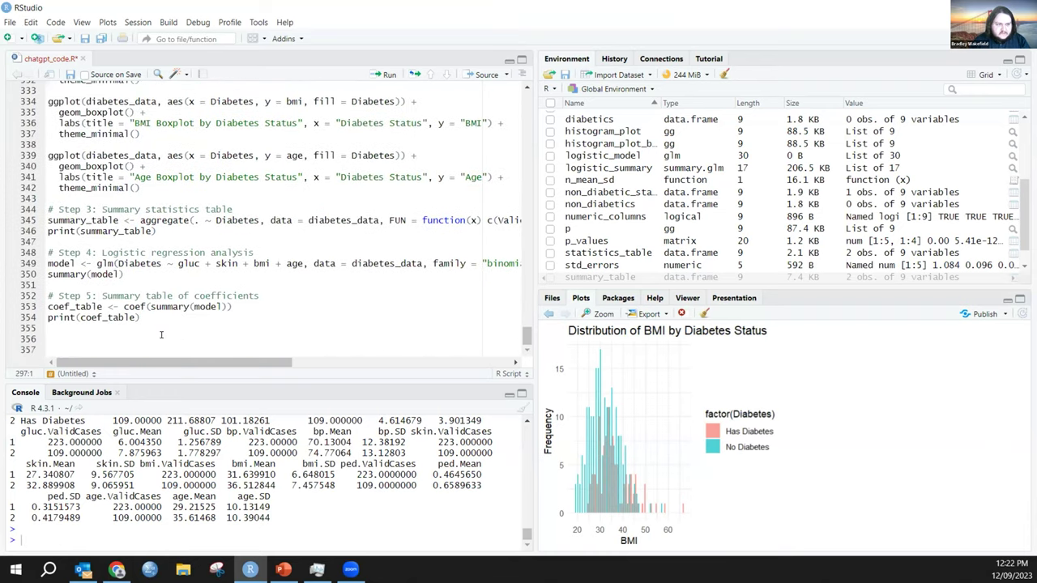
{"action": "left_click", "coordinate": [162, 335], "text": "shift"}
{"action": "key", "text": "ctrl+Return"}
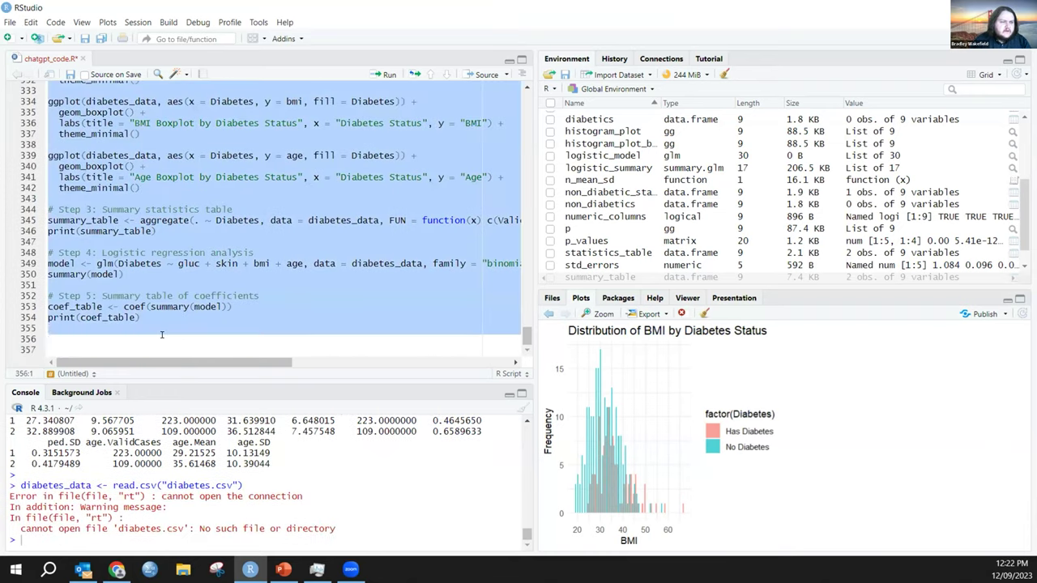
{"action": "scroll", "coordinate": [170, 316], "scroll_direction": "up", "scroll_amount": 7}
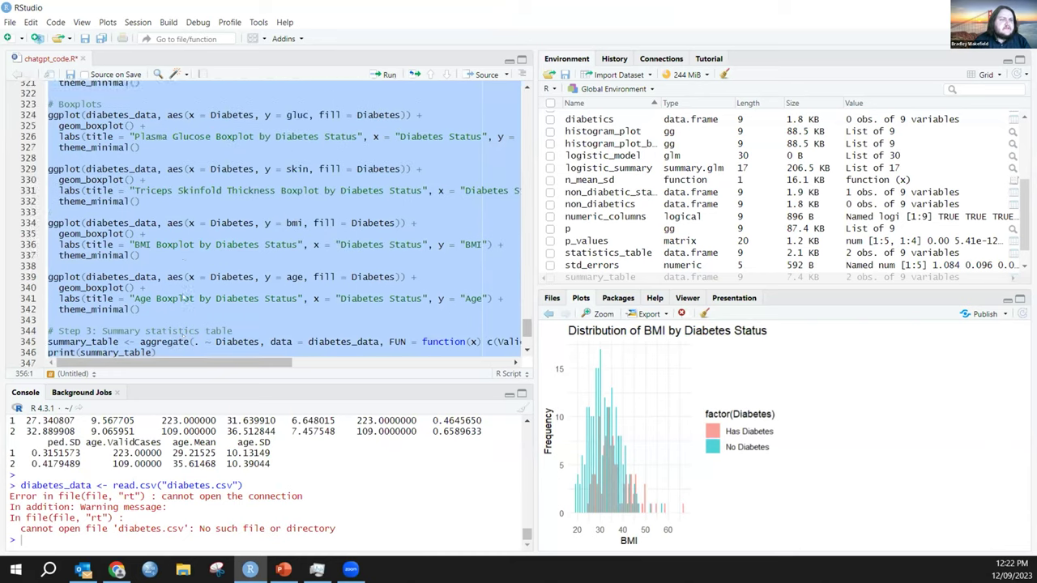
{"action": "scroll", "coordinate": [173, 308], "scroll_direction": "down", "scroll_amount": 7}
{"action": "key", "text": "ctrl+Return"}
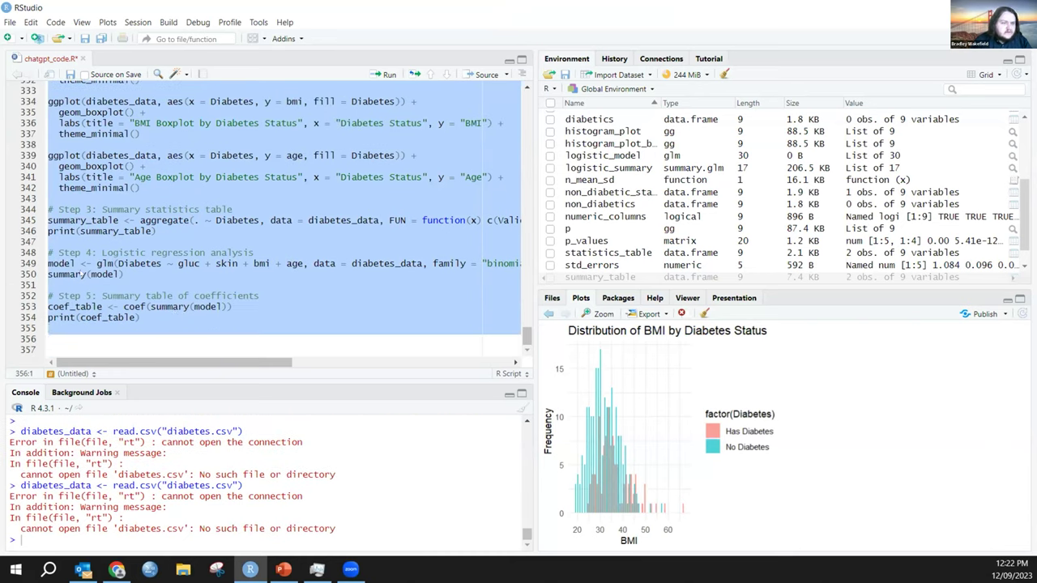
Highlight glm and its Diabetes response variable in the Step 4 model line.
{"action": "left_click", "coordinate": [85, 274]}
{"action": "double_click", "coordinate": [101, 263]}
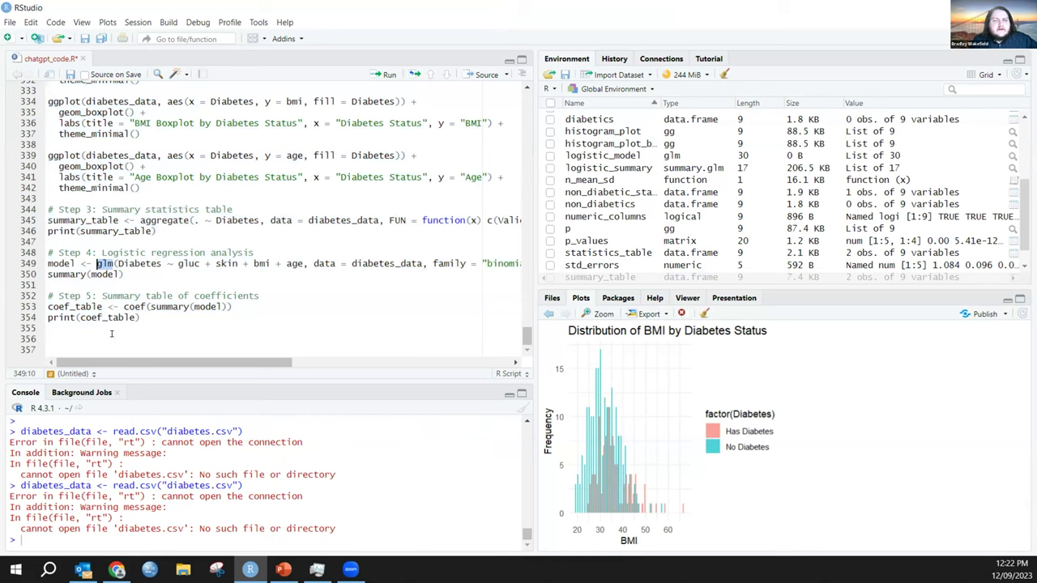
{"action": "double_click", "coordinate": [137, 263]}
{"action": "right_click", "coordinate": [141, 264]}
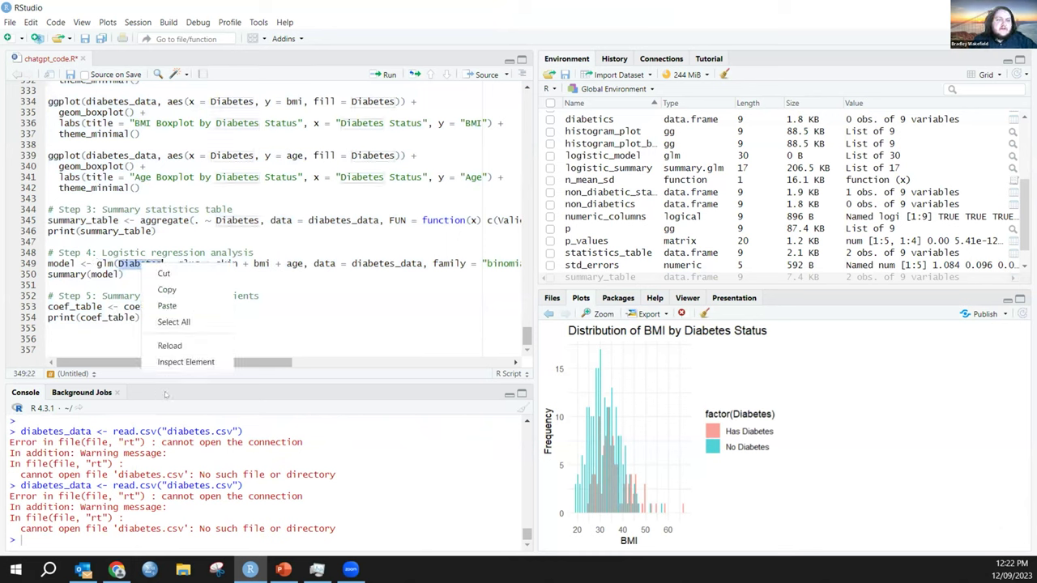
{"action": "left_click_drag", "start_coordinate": [342, 293], "coordinate": [335, 285]}
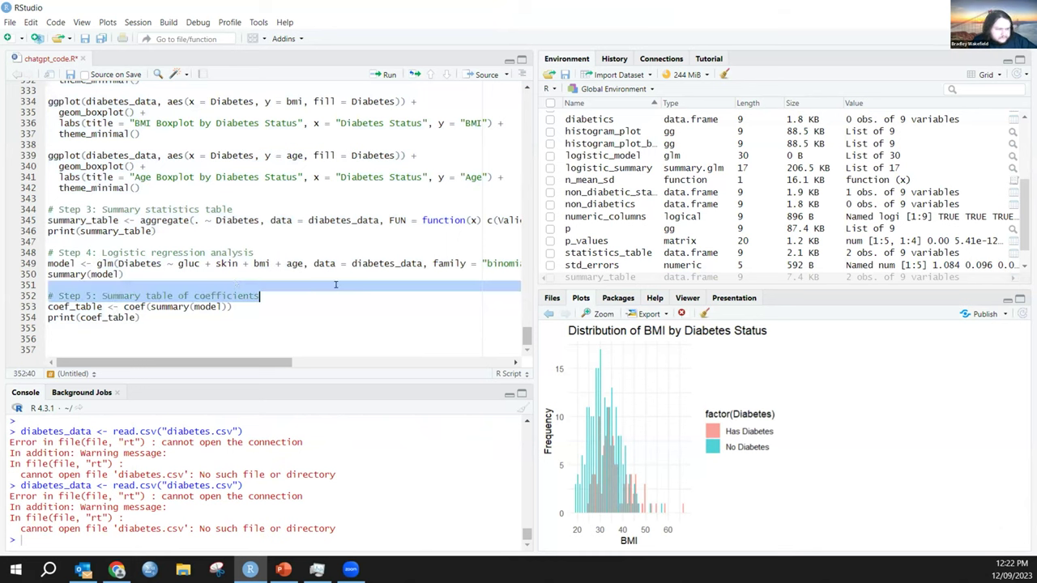
Copy the diabetes_data$Diabetes factor statement from the Prompt 6 code and return to Step 4 of the Prompt 8 script.
{"action": "scroll", "coordinate": [195, 265], "scroll_direction": "up", "scroll_amount": 5}
{"action": "scroll", "coordinate": [119, 225], "scroll_direction": "up", "scroll_amount": 12}
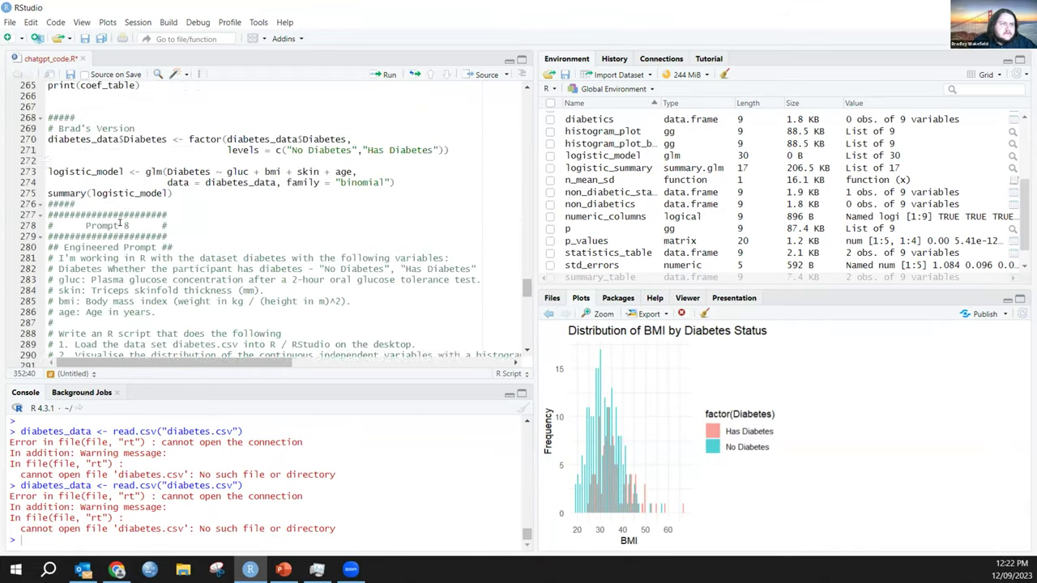
{"action": "scroll", "coordinate": [139, 232], "scroll_direction": "up", "scroll_amount": 13}
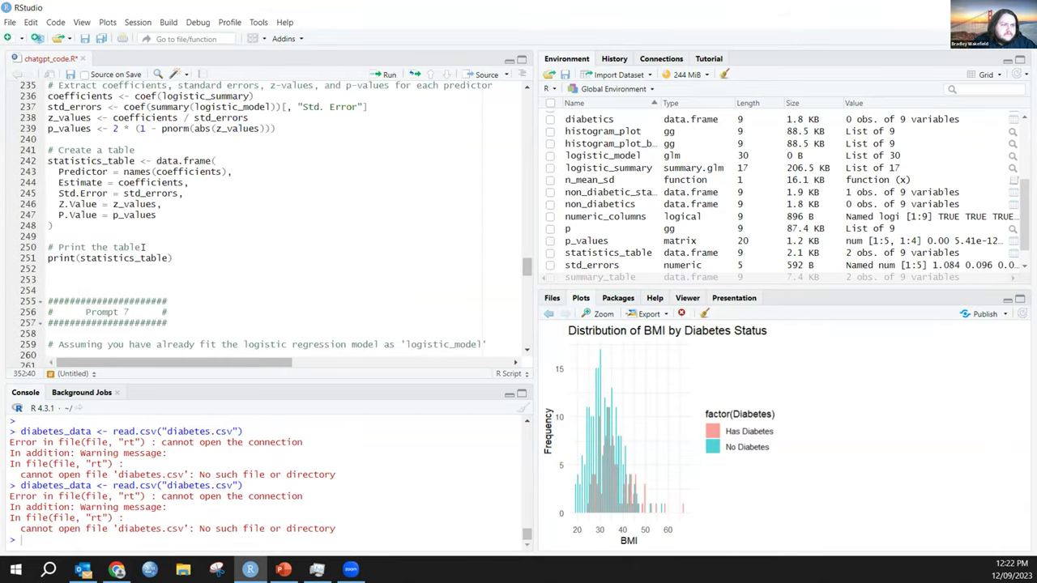
{"action": "scroll", "coordinate": [144, 230], "scroll_direction": "up", "scroll_amount": 3}
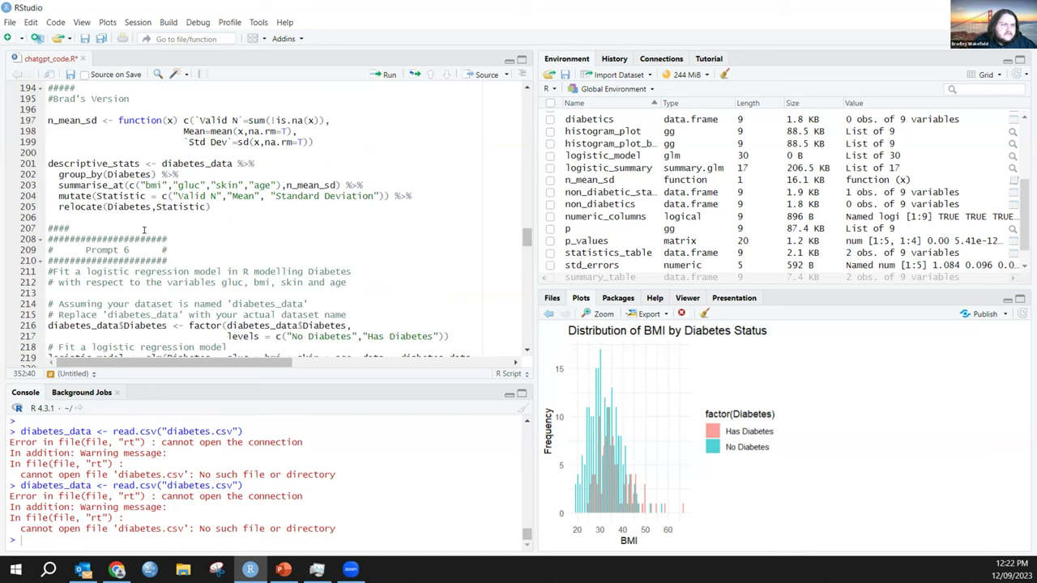
{"action": "scroll", "coordinate": [144, 230], "scroll_direction": "down", "scroll_amount": 1}
{"action": "left_click_drag", "start_coordinate": [447, 296], "coordinate": [2, 287]}
{"action": "right_click", "coordinate": [194, 297]}
{"action": "left_click", "coordinate": [212, 324]}
{"action": "scroll", "coordinate": [202, 309], "scroll_direction": "down", "scroll_amount": 20}
{"action": "scroll", "coordinate": [203, 309], "scroll_direction": "down", "scroll_amount": 19}
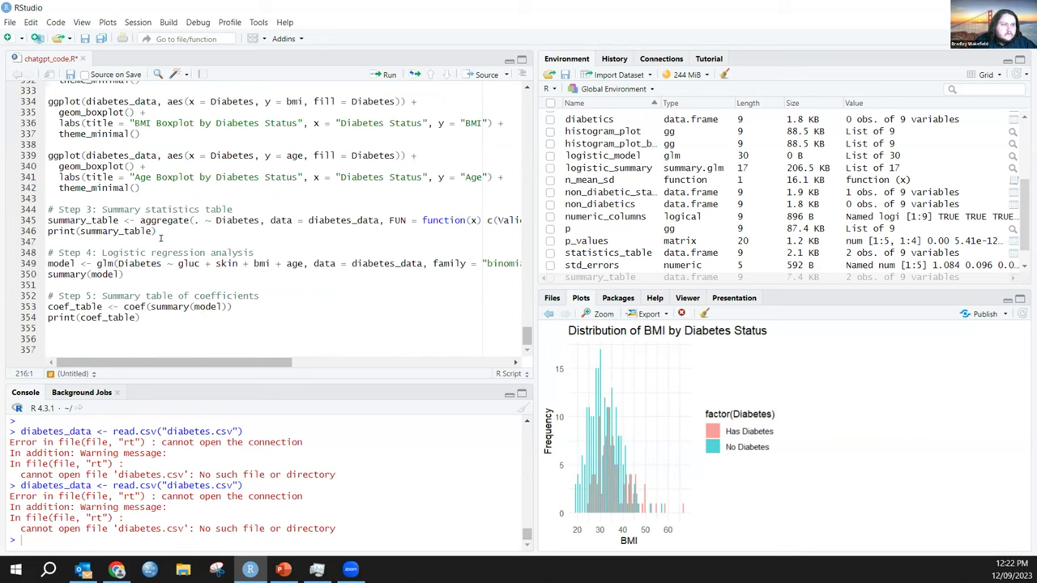
Insert the copied factor statement with levels "No Diabetes","Has Diabetes" before Step 4, separated from print(summary_table) by a blank line.
{"action": "key", "text": "Return"}
{"action": "key", "text": "ctrl+v"}
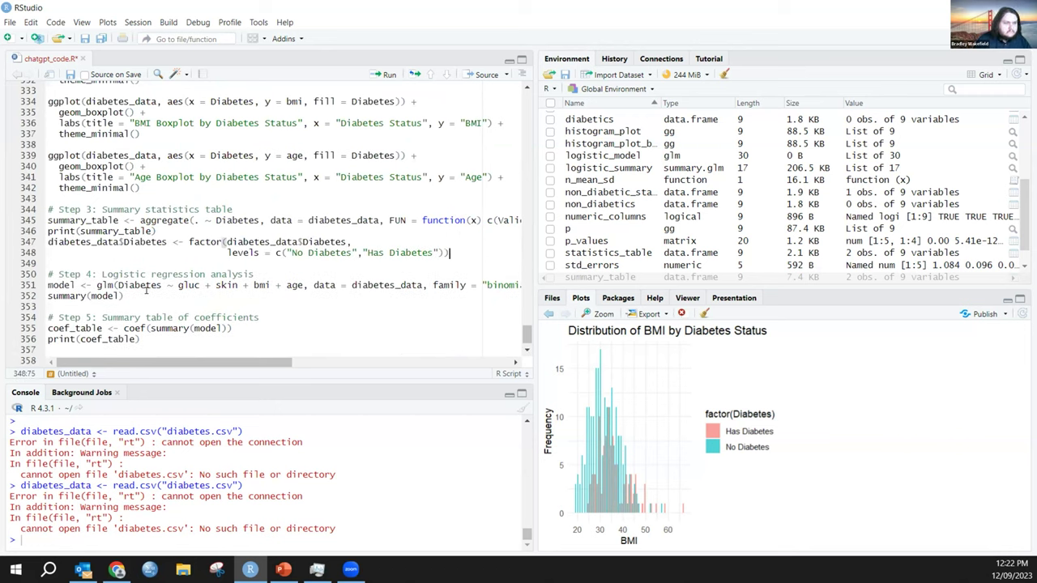
{"action": "key", "text": "Up"}
{"action": "key", "text": "Home"}
{"action": "key", "text": "Return"}
{"action": "key", "text": "Up"}
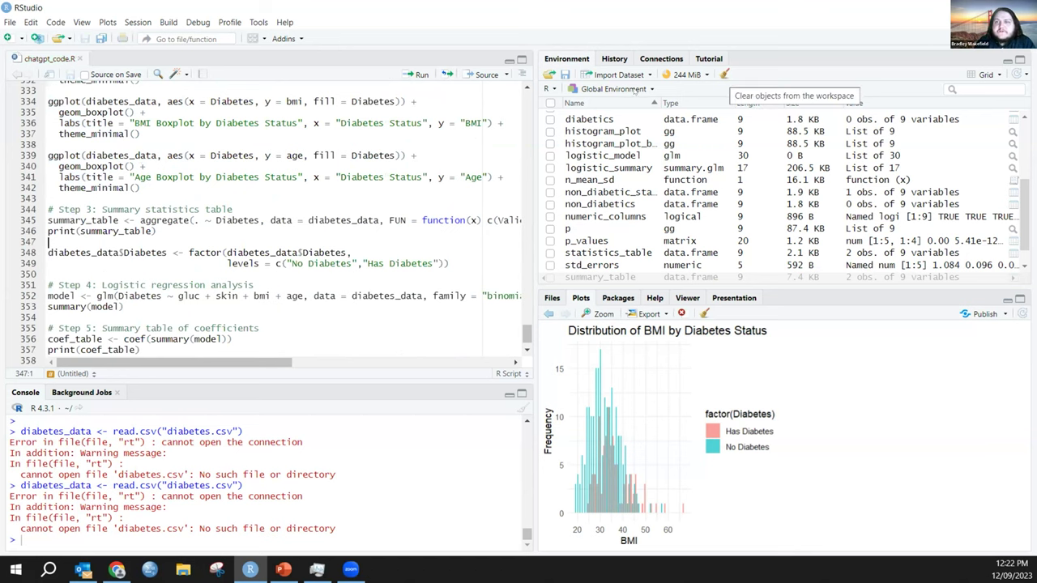
Restart the R session.
{"action": "left_click", "coordinate": [138, 21]}
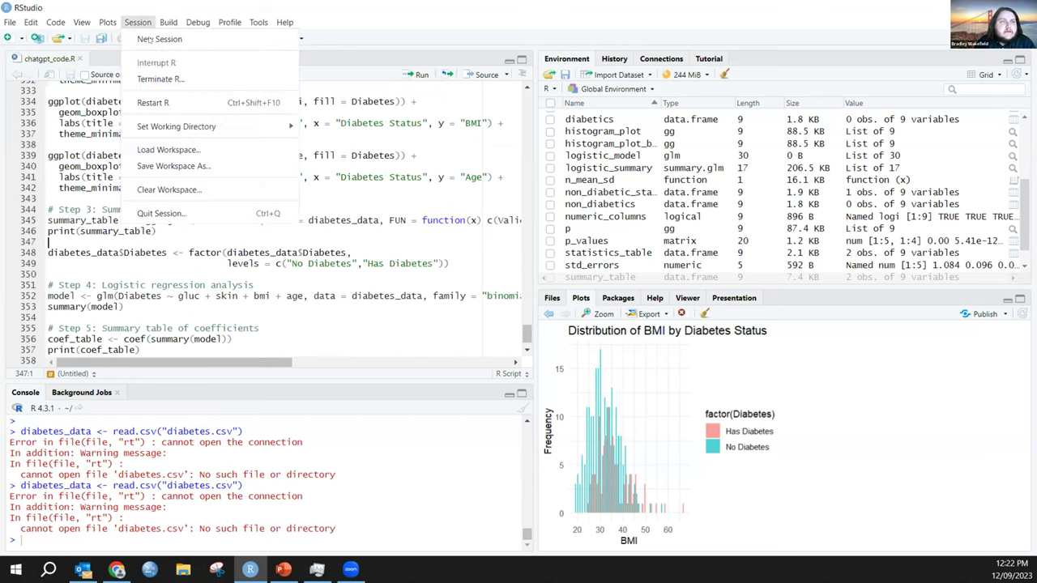
{"action": "left_click", "coordinate": [182, 100]}
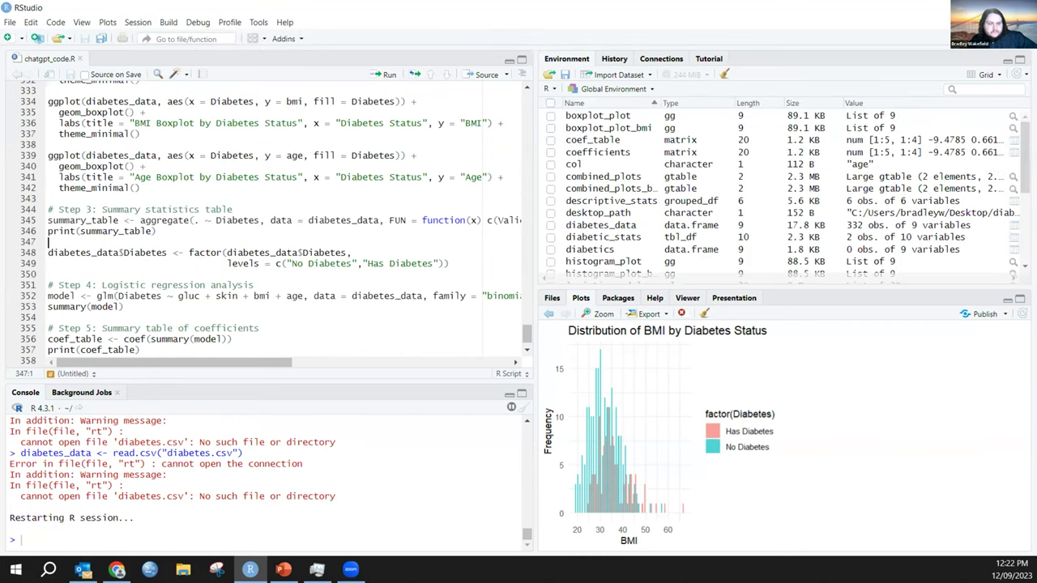
Switch to the ChatGPT3.5 presentation in PowerPoint and open slide 26, Writing a Complete Script.
{"action": "left_click", "coordinate": [284, 569]}
{"action": "scroll", "coordinate": [135, 335], "scroll_direction": "down", "scroll_amount": 10}
{"action": "scroll", "coordinate": [136, 334], "scroll_direction": "down", "scroll_amount": 10}
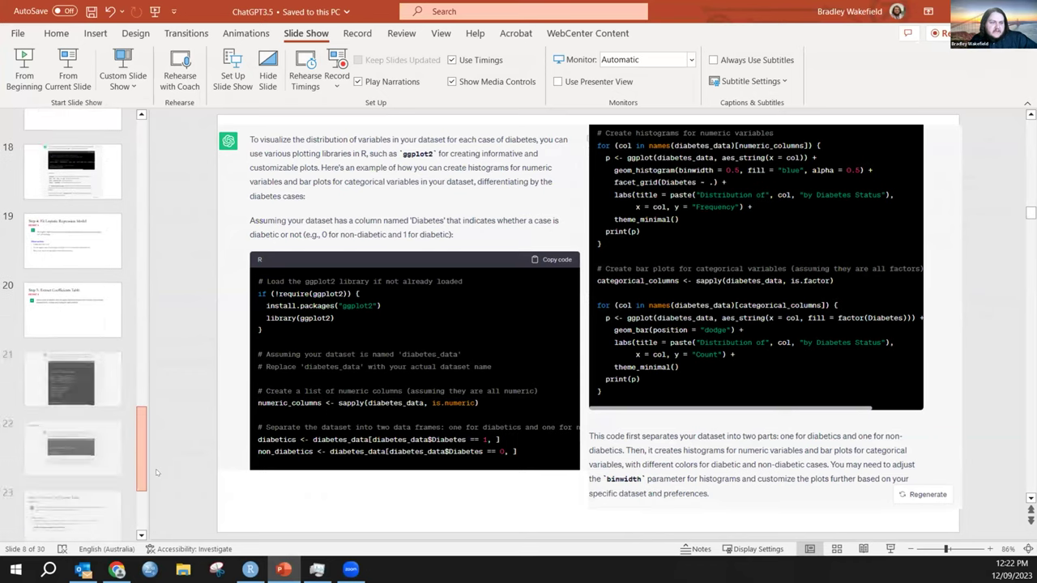
{"action": "left_click", "coordinate": [82, 211]}
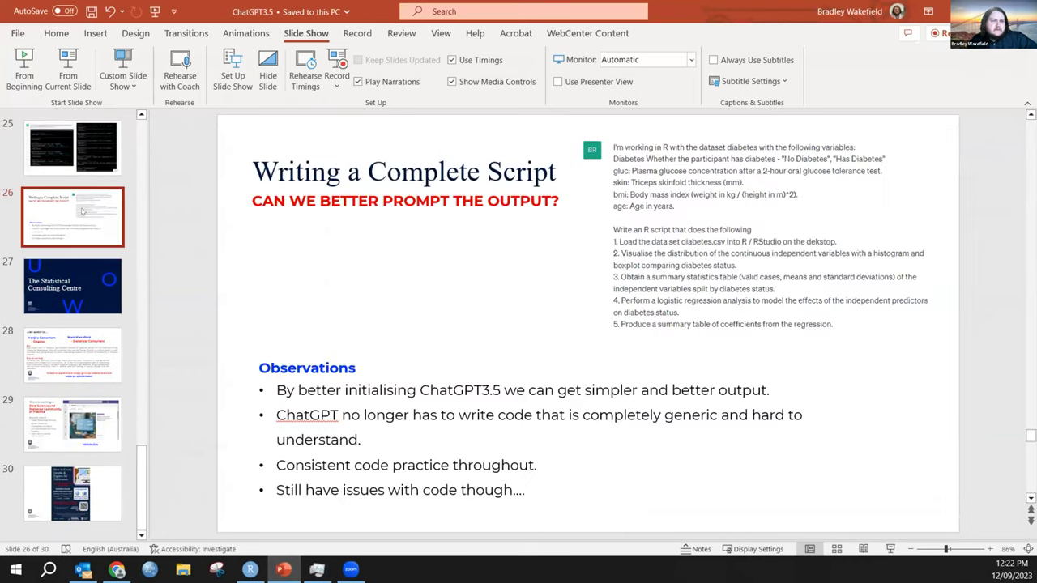